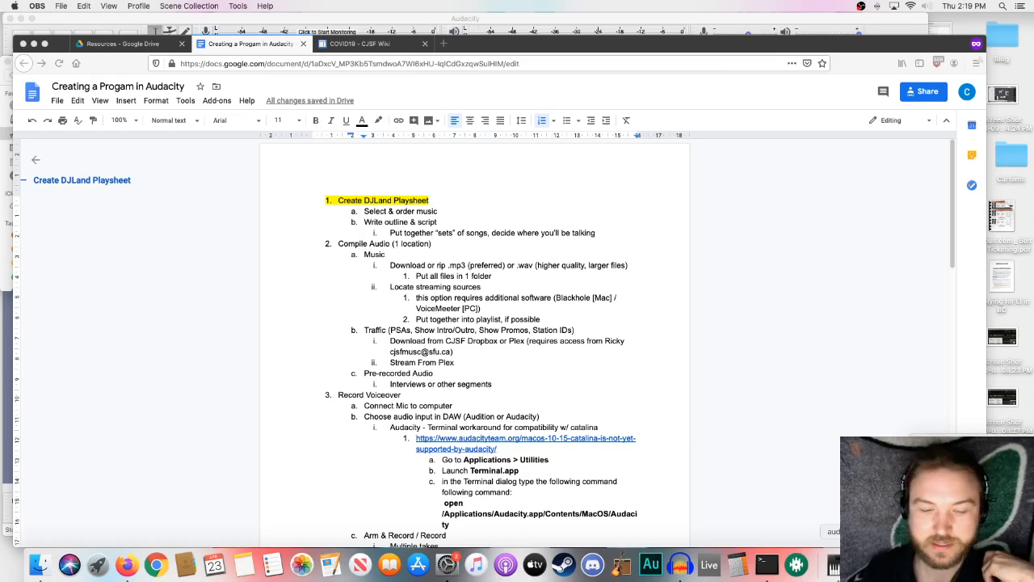
- Switch to the Firefox search results for Audacity not recording on Mac Catalina and examine the featured MacOS 10.15 workaround
click(833, 564)
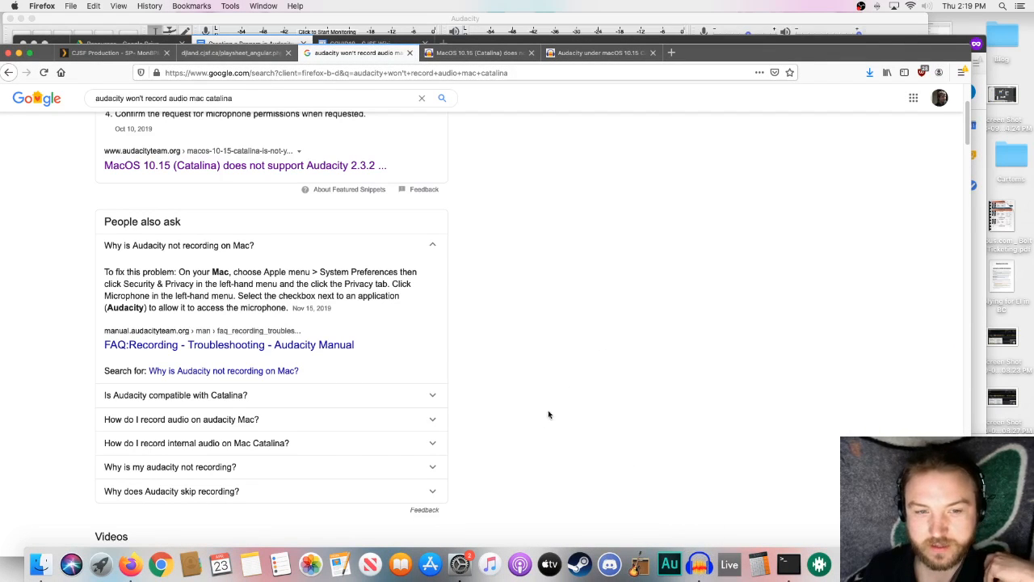
scroll(535, 422, up, 3)
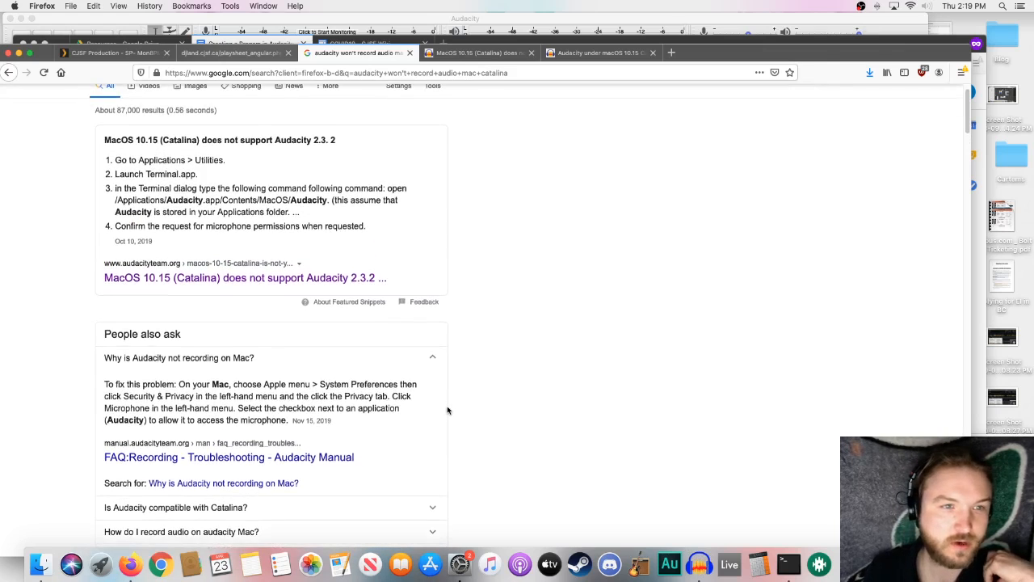
scroll(448, 411, up, 1)
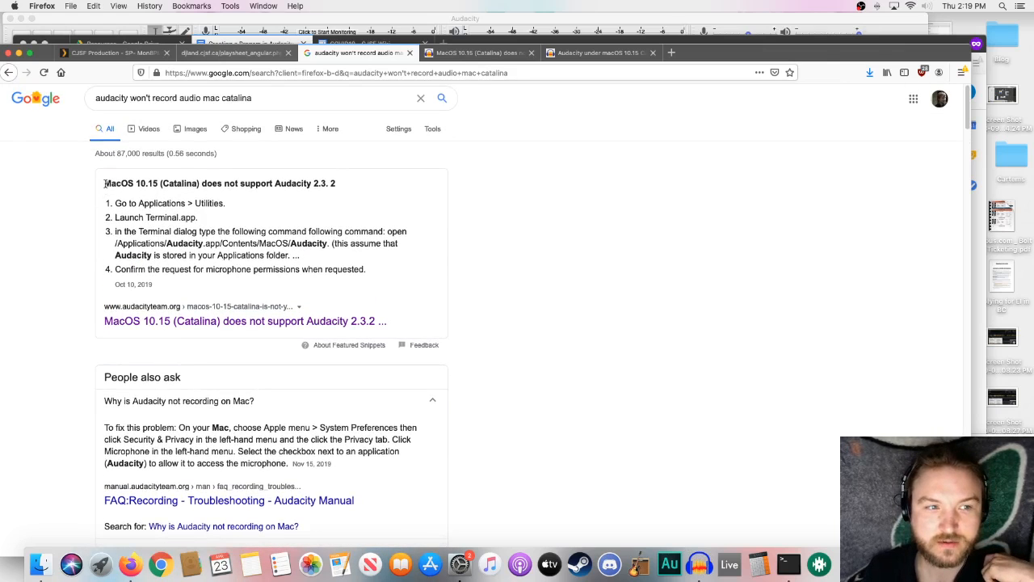
drag(105, 184, 158, 185)
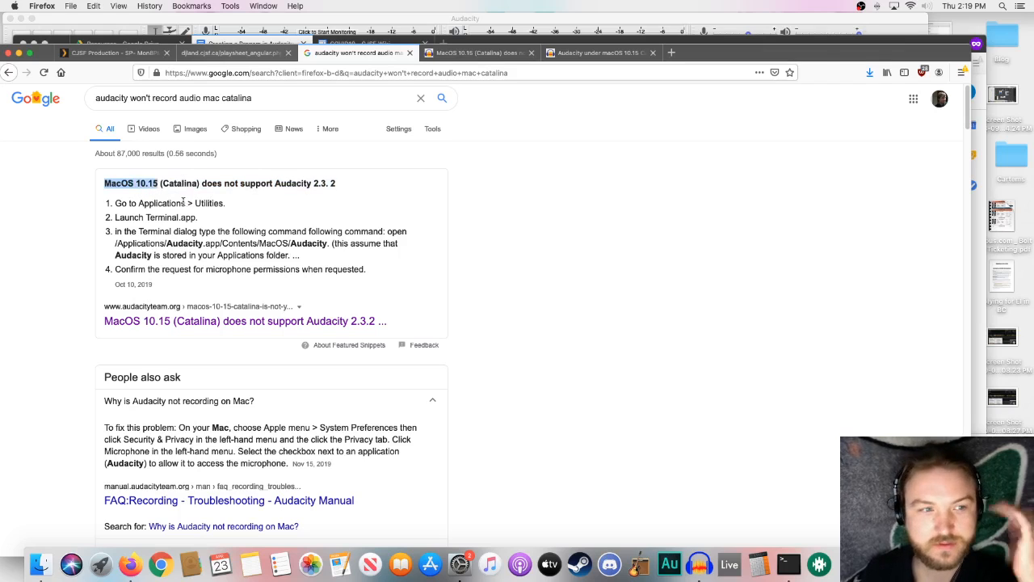
click(182, 203)
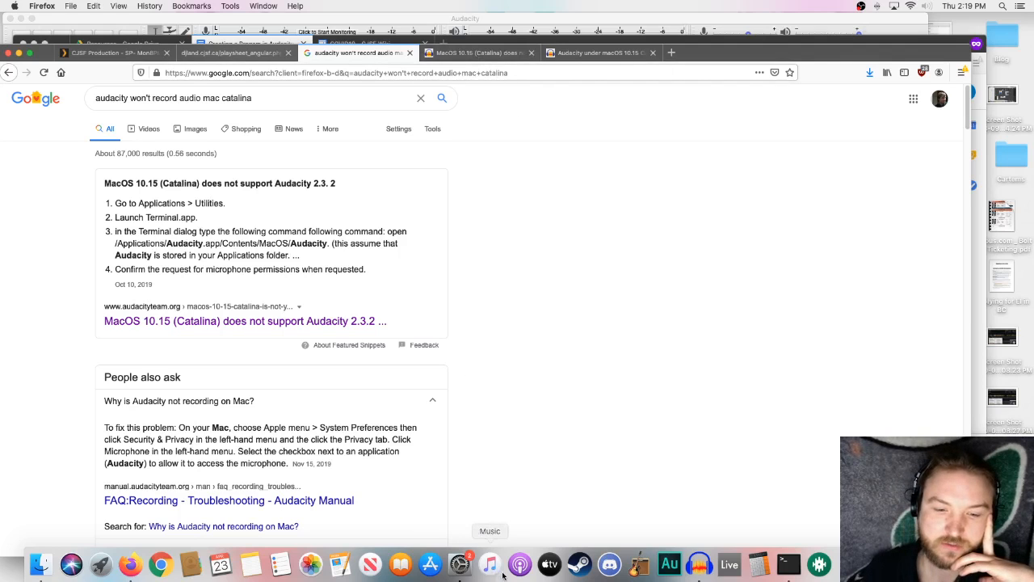
- Open System Preferences at the Security & Privacy microphone permissions and review the apps allowed to use the microphone
click(460, 563)
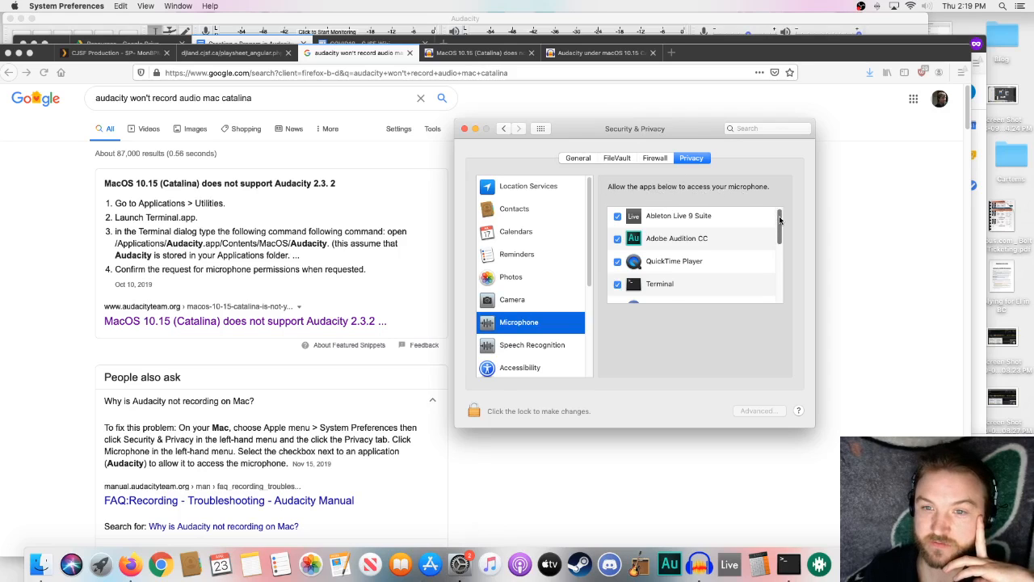
mouse_move(779, 220)
mouse_down()
mouse_move(770, 292)
mouse_move(769, 213)
mouse_up()
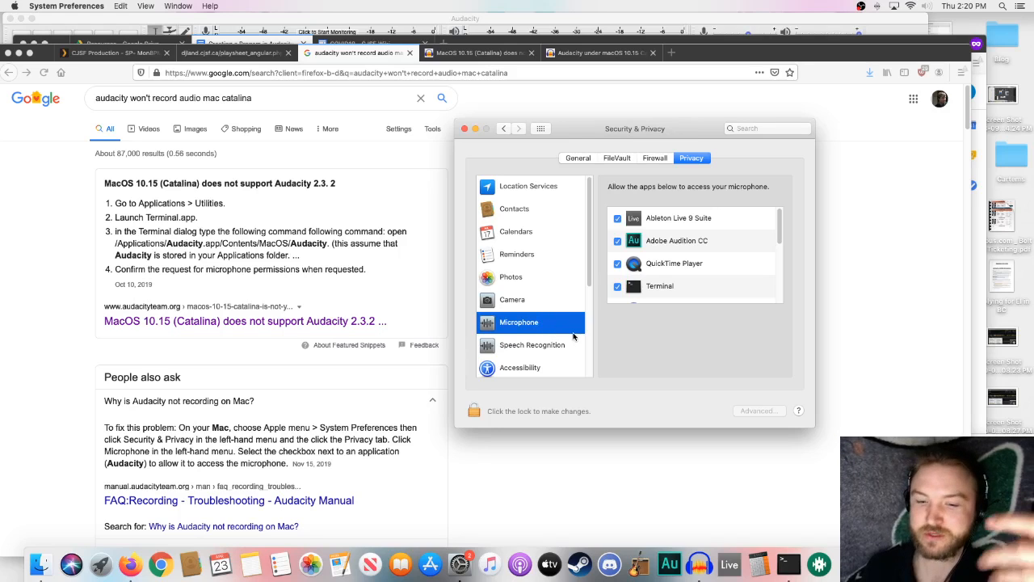
scroll(653, 295, down, 1)
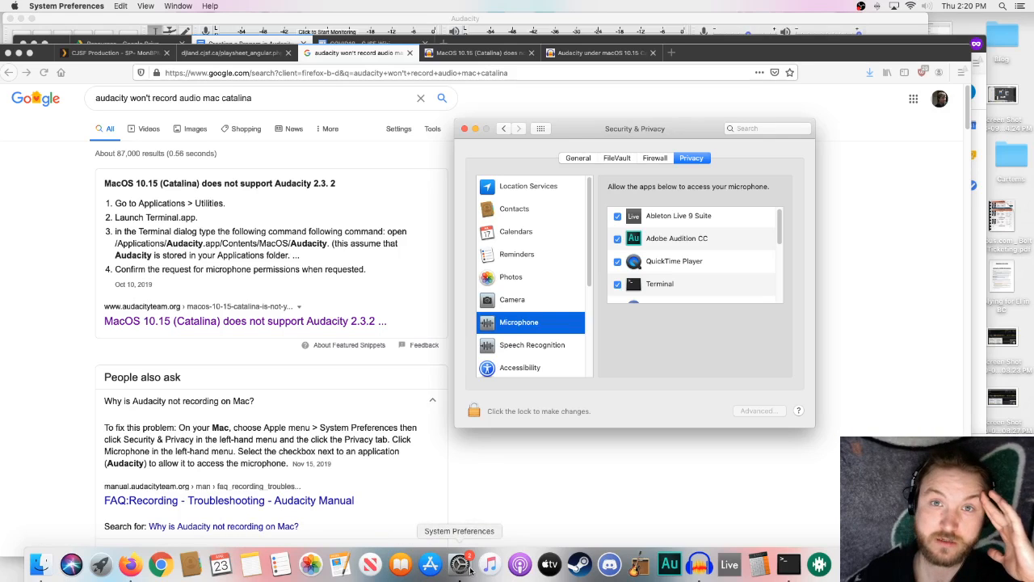
- Show Terminal in the Finder's Applications > Utilities folder and search Spotlight for "terminal"
click(42, 566)
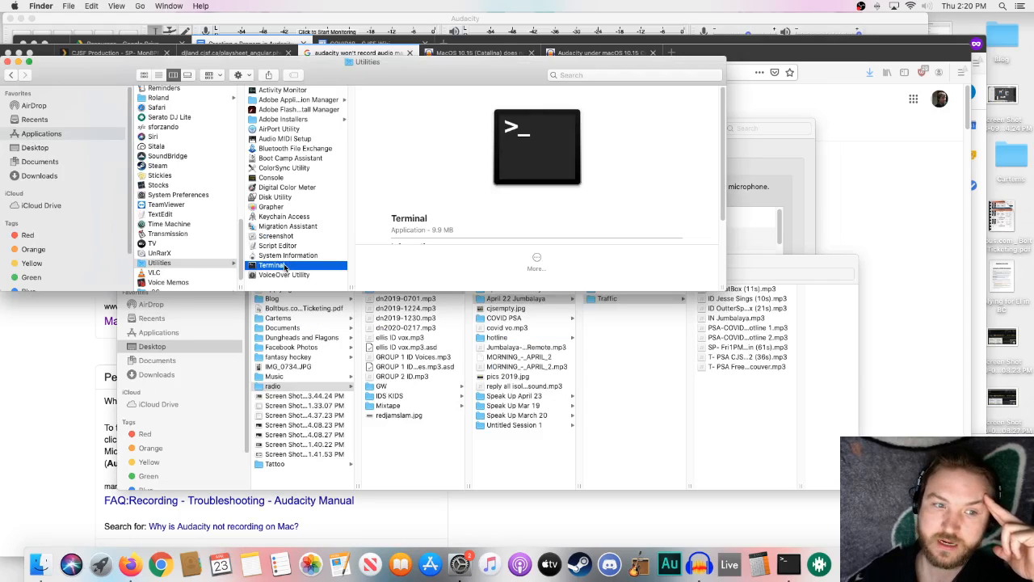
key(super+space)
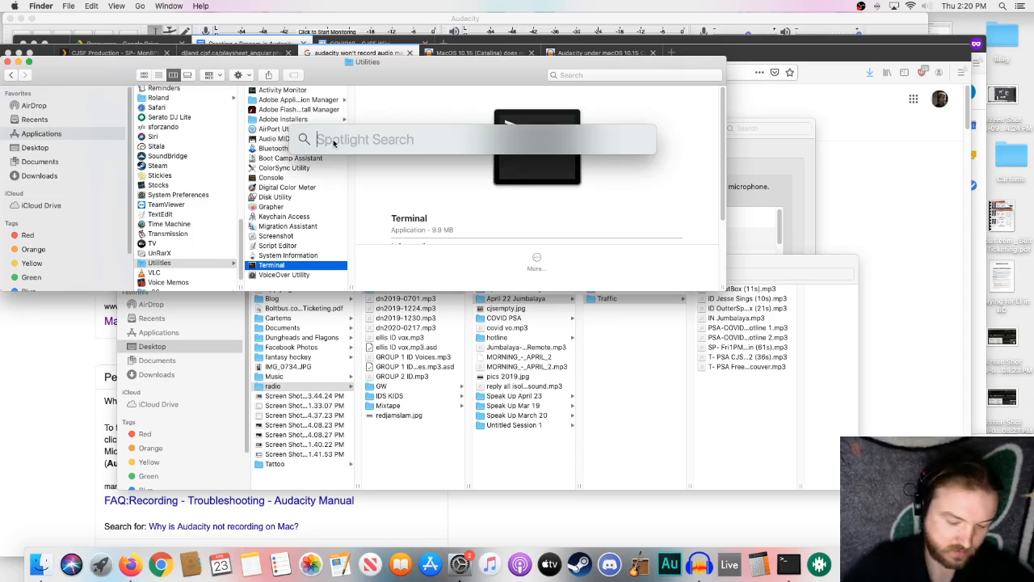
text(termi)
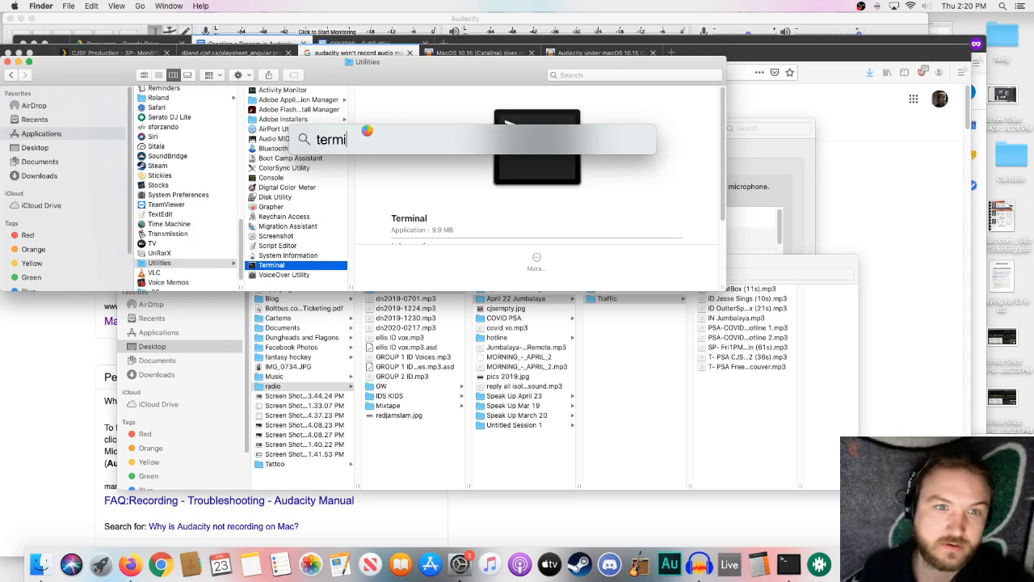
text(n)
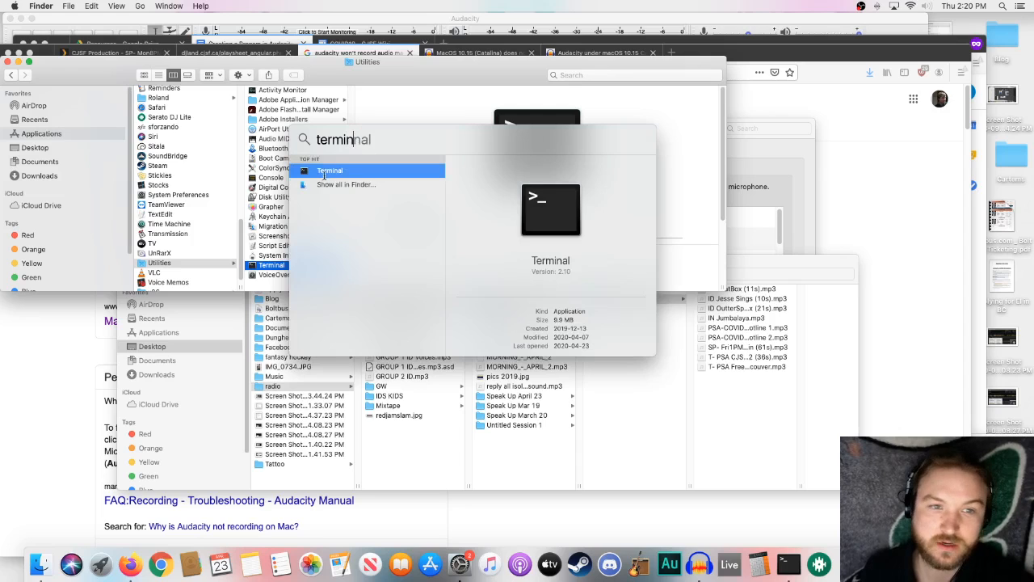
text(al)
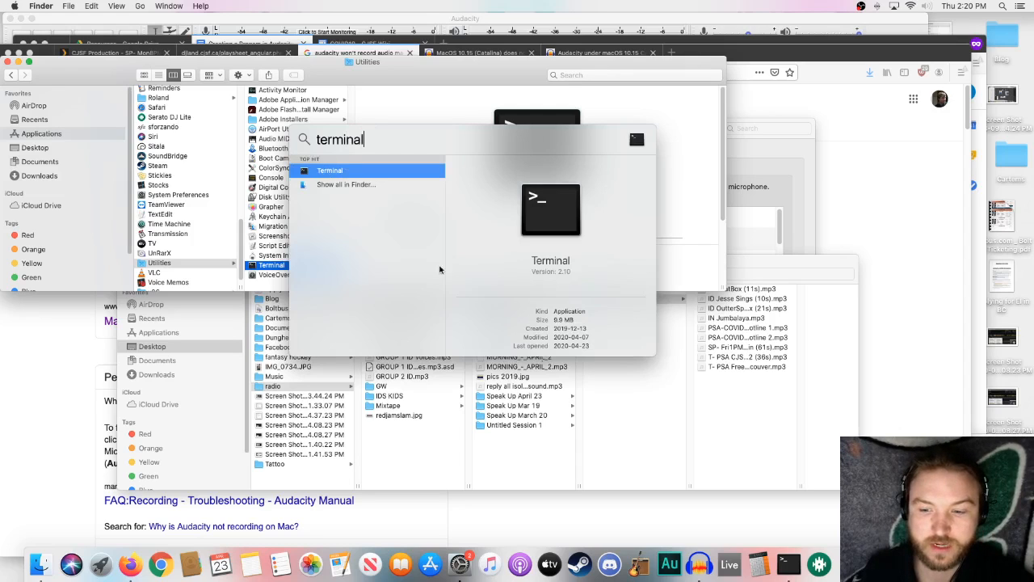
- Switch to Terminal, bring its bash window to the front and shift it slightly
click(789, 567)
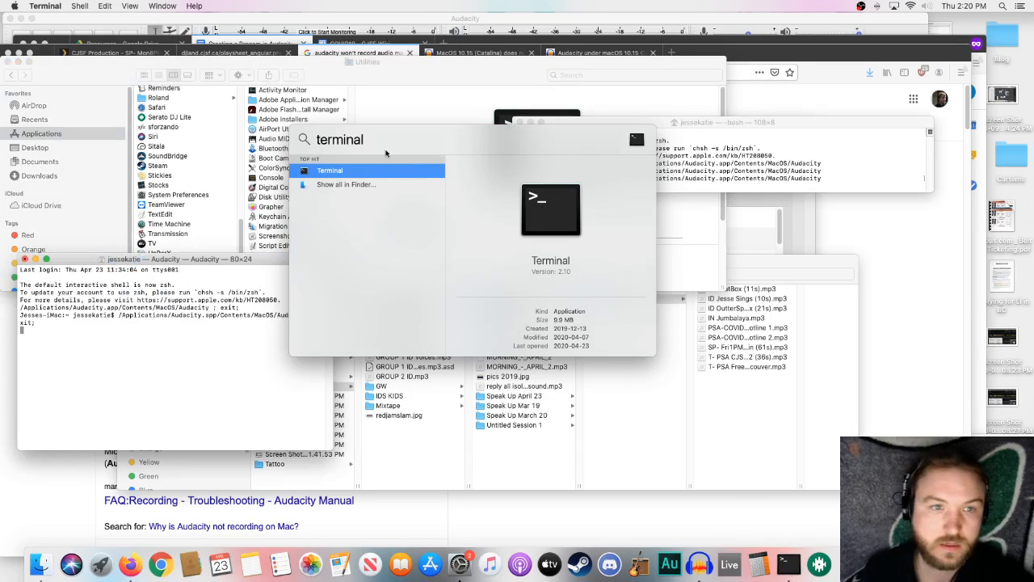
click(728, 160)
click(695, 128)
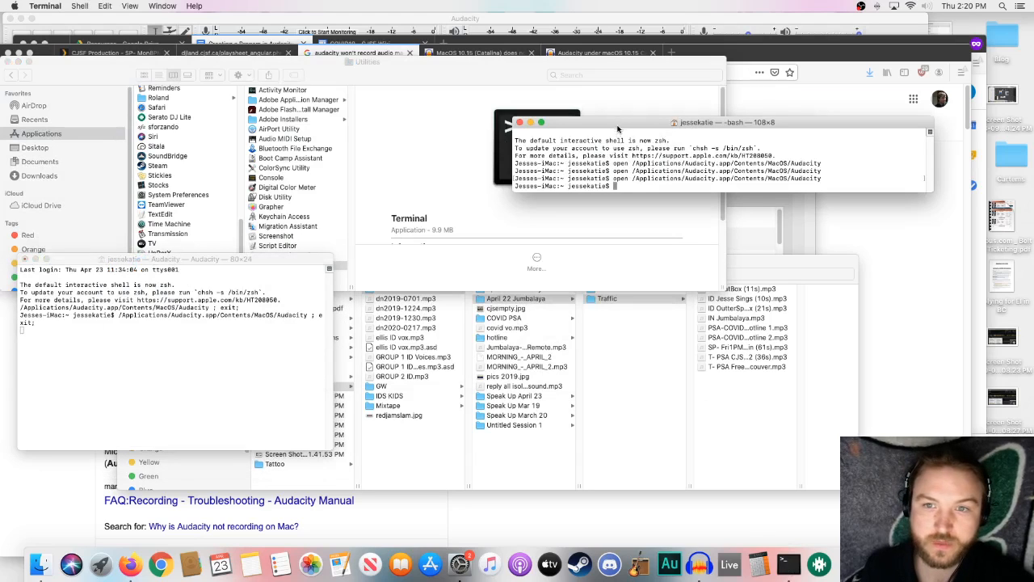
drag(618, 128, 596, 132)
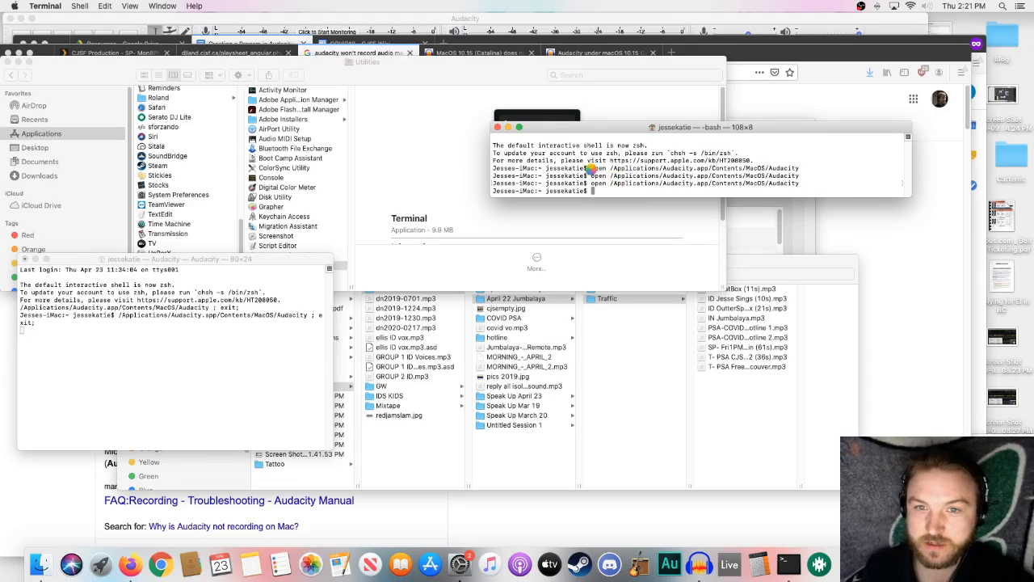
drag(653, 127, 606, 170)
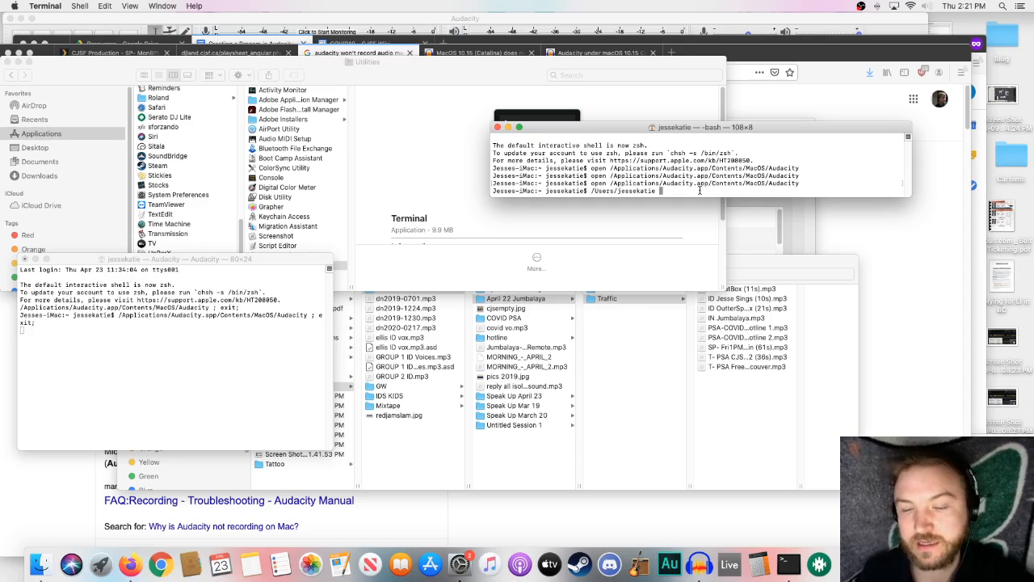
- Examine the Audacity forum and website pages on Catalina and highlight the command "open /Applications/Audacity.app/Contents/MacOS/Audacity"
click(612, 54)
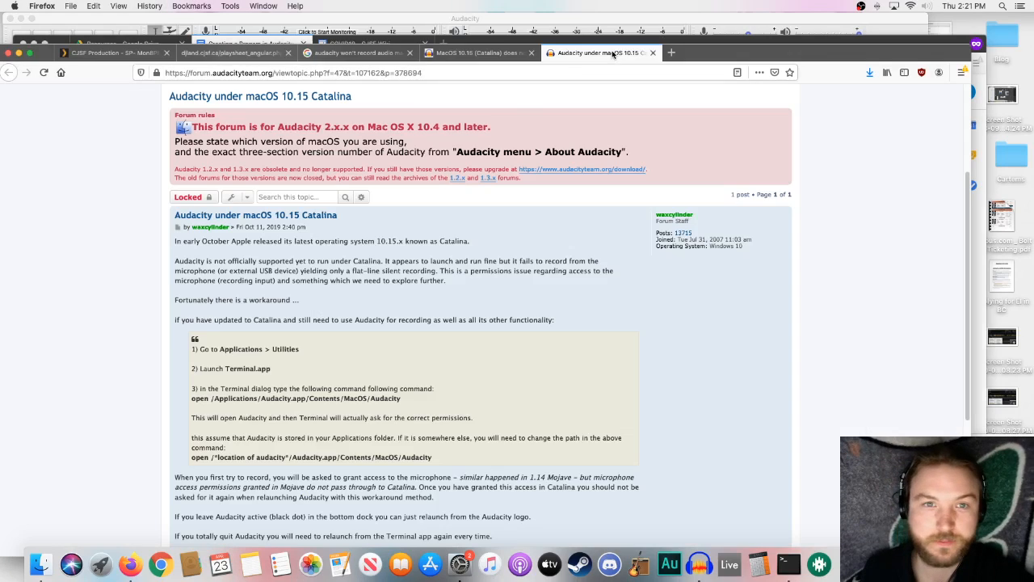
drag(434, 459, 233, 459)
drag(193, 399, 399, 400)
click(512, 53)
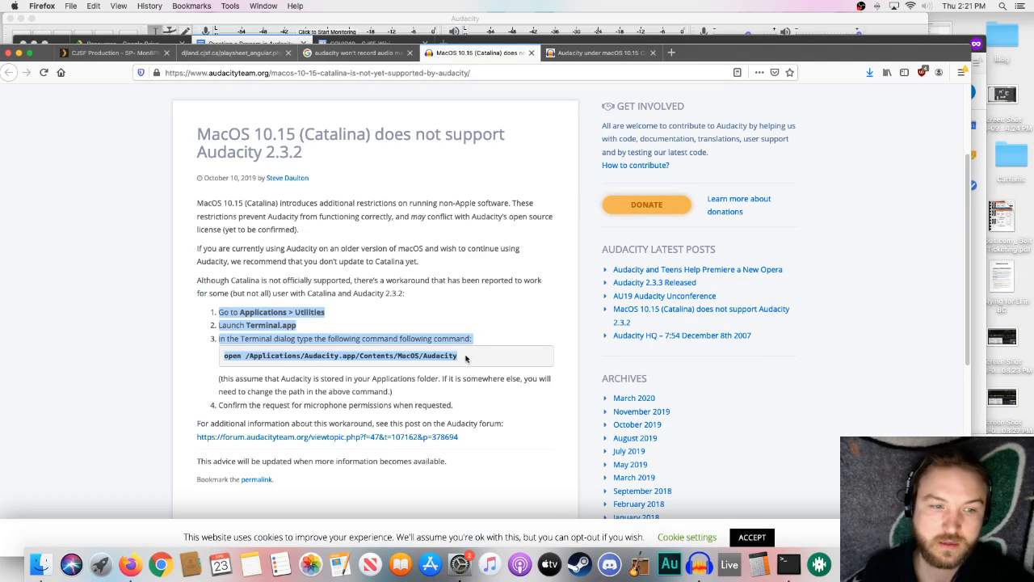
drag(466, 358, 200, 357)
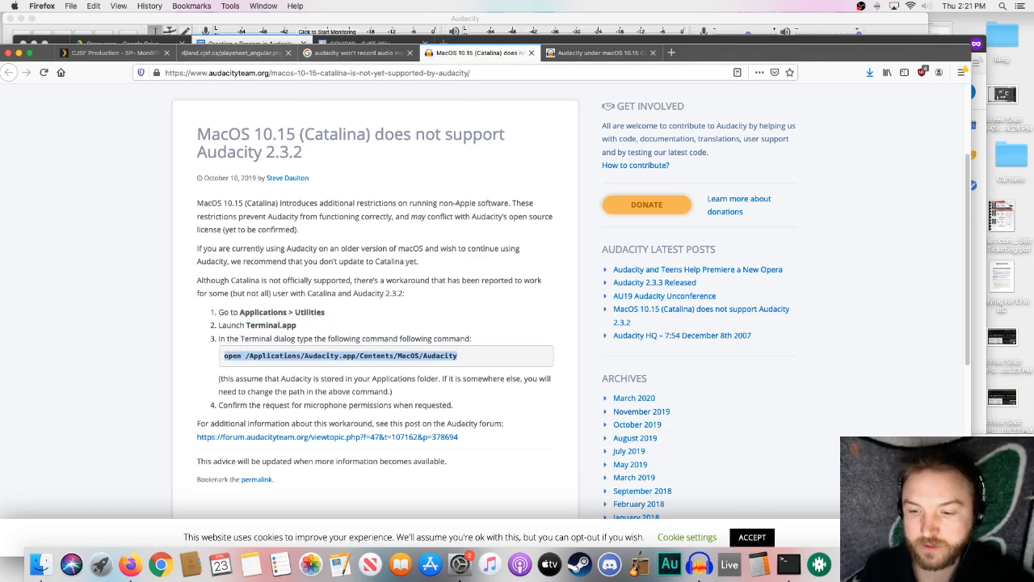
- Switch to Terminal to view its windows, and check the microphone permissions in System Preferences again
click(789, 564)
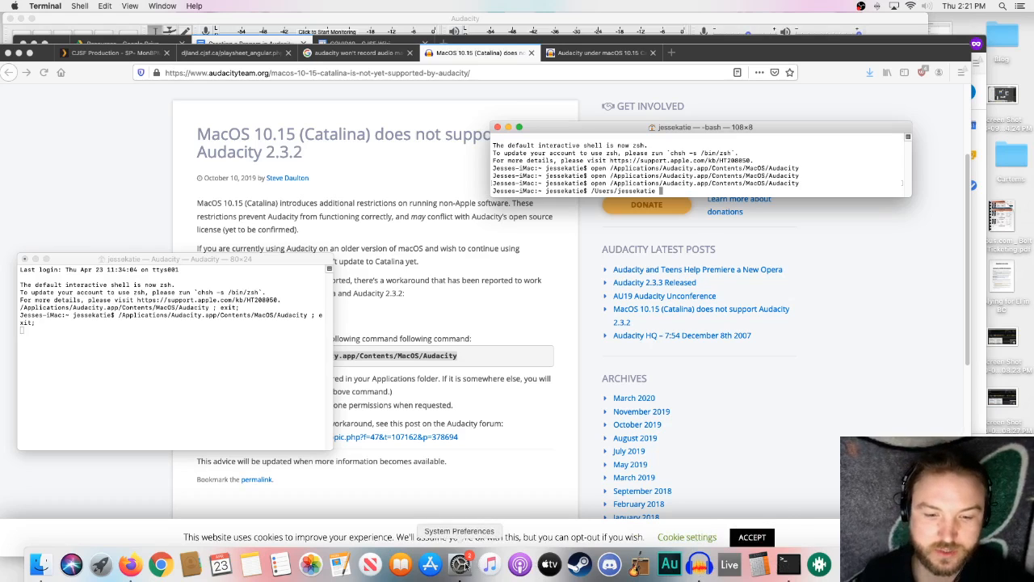
click(460, 564)
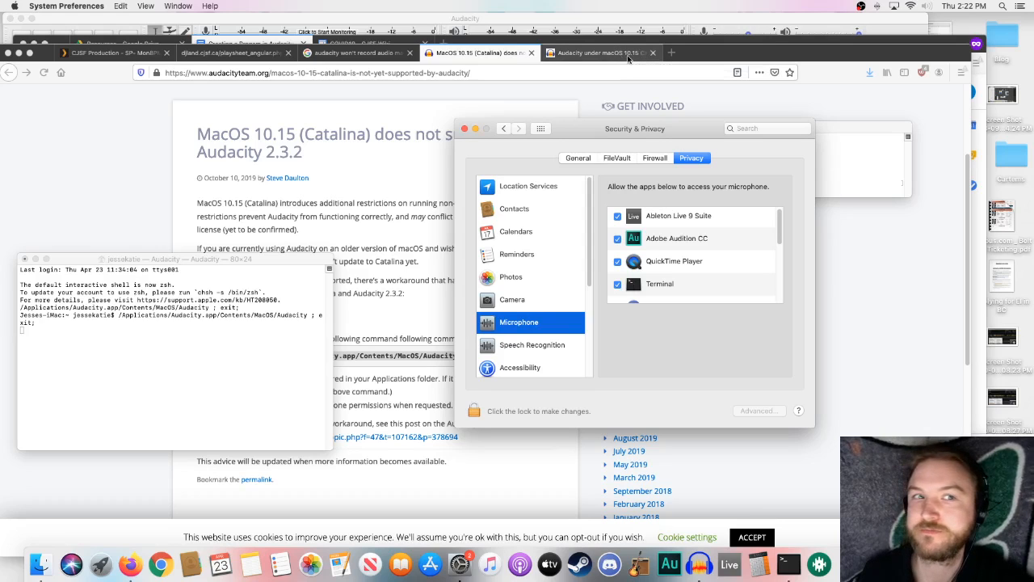
- Return to the "Creating a Progam in Audacity" document and read through its outline, from Create DJLand Playsheet to Export & Master
click(272, 43)
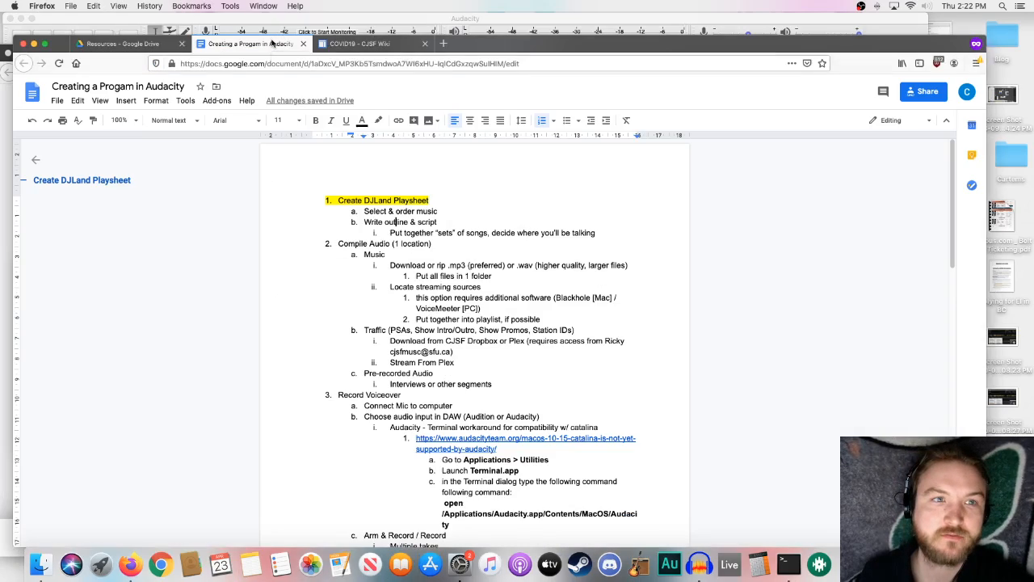
scroll(505, 232, down, 5)
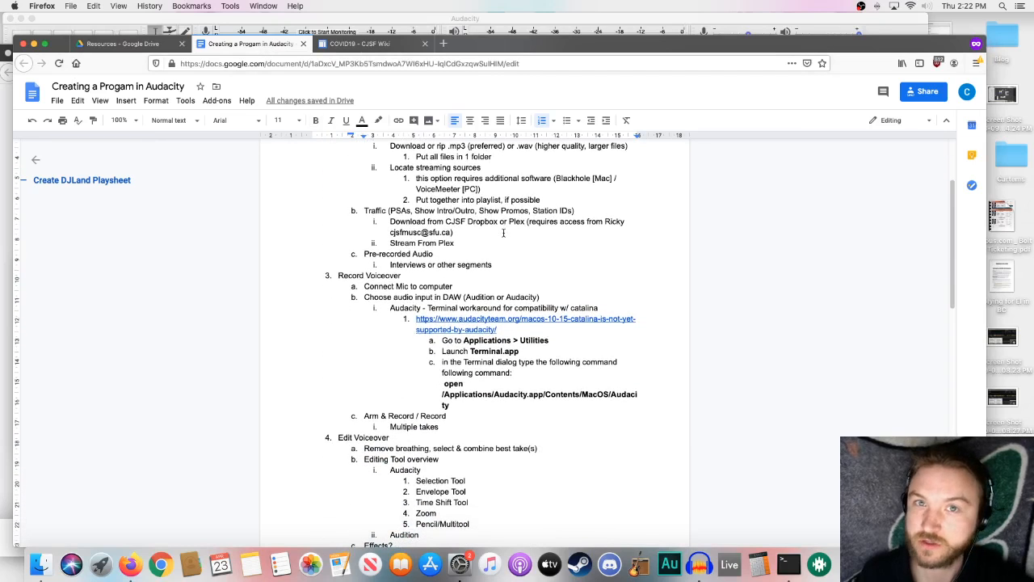
scroll(503, 232, up, 5)
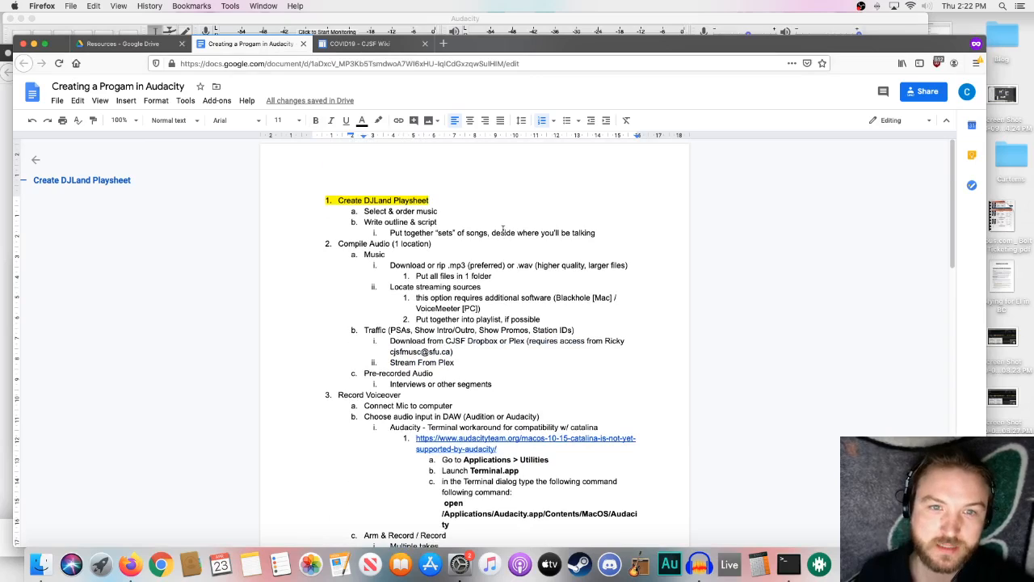
scroll(503, 230, down, 15)
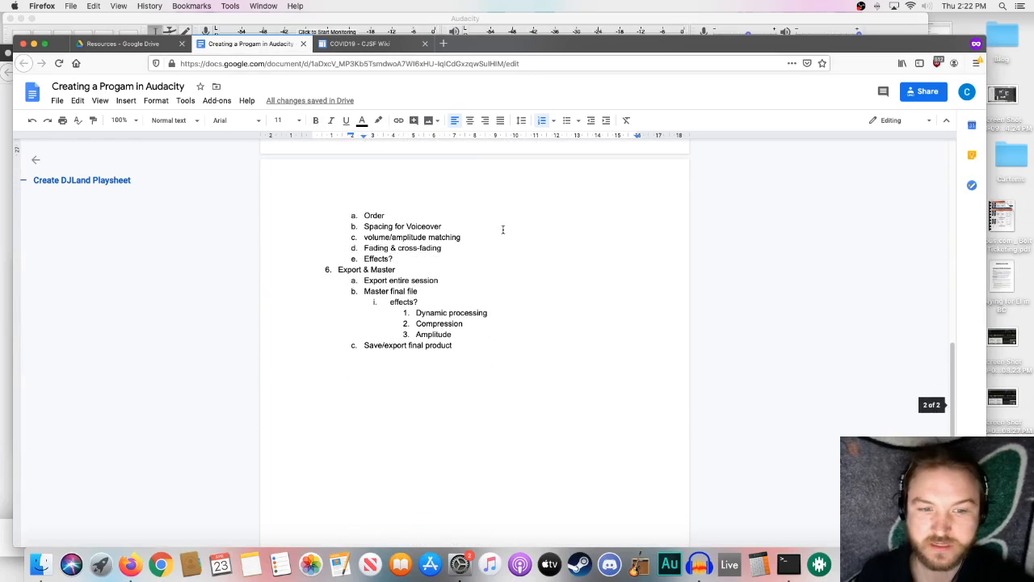
scroll(502, 230, up, 15)
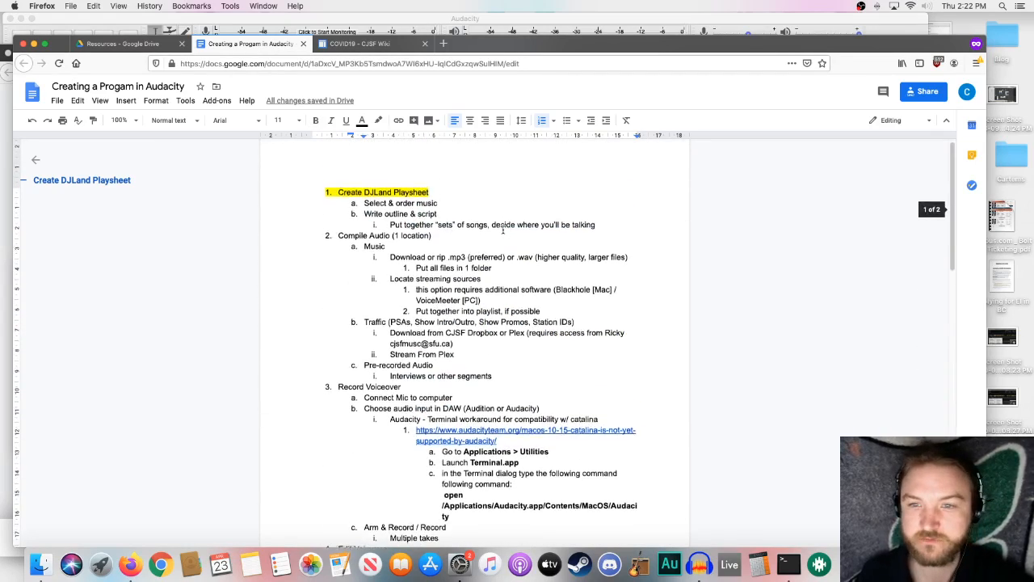
scroll(503, 229, up, 1)
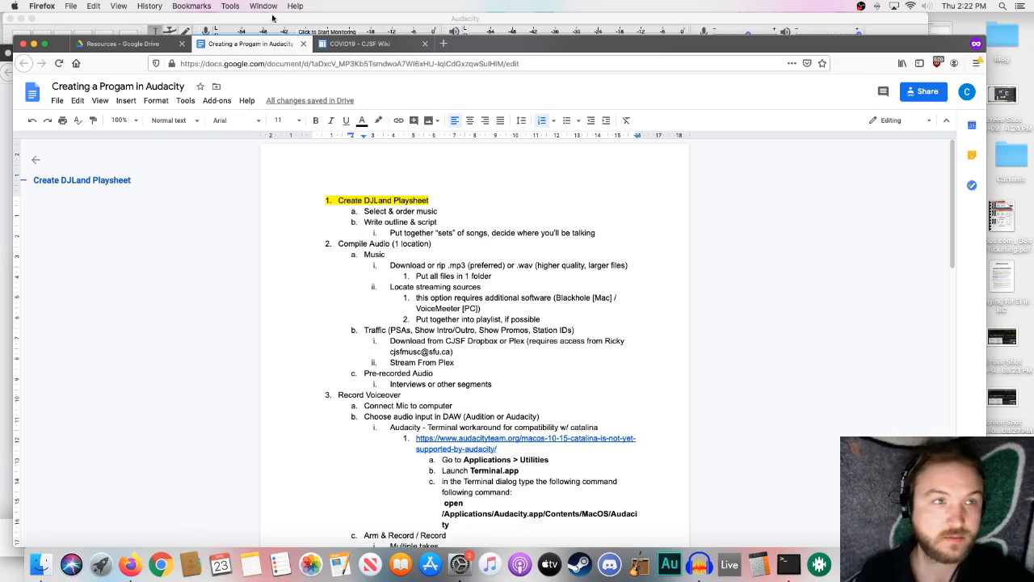
- Minimise the Gmail window, show the DJLand playsheet for Jumbalaya and highlight its start date and time
click(3, 110)
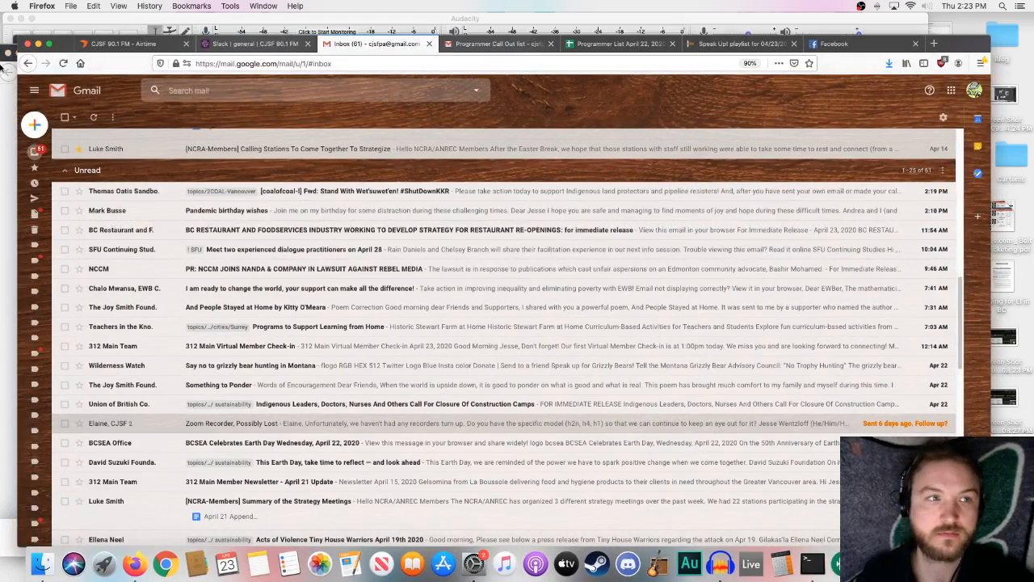
click(38, 43)
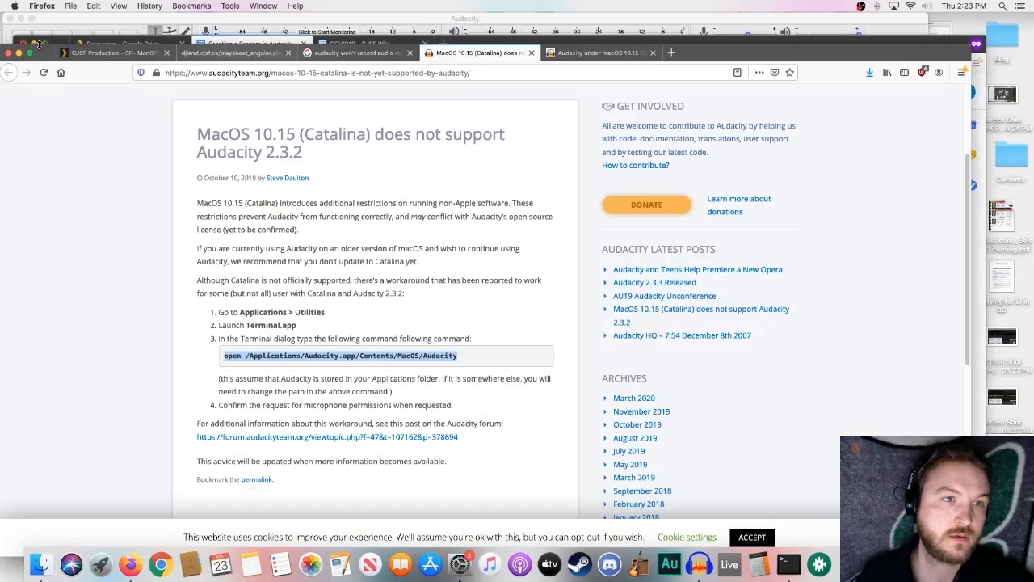
click(200, 55)
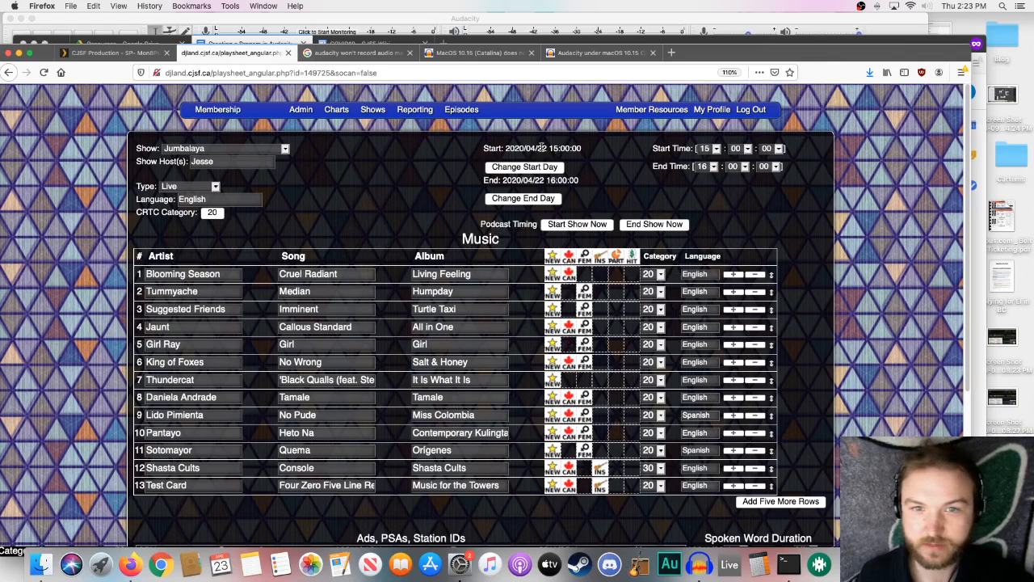
drag(501, 147, 563, 162)
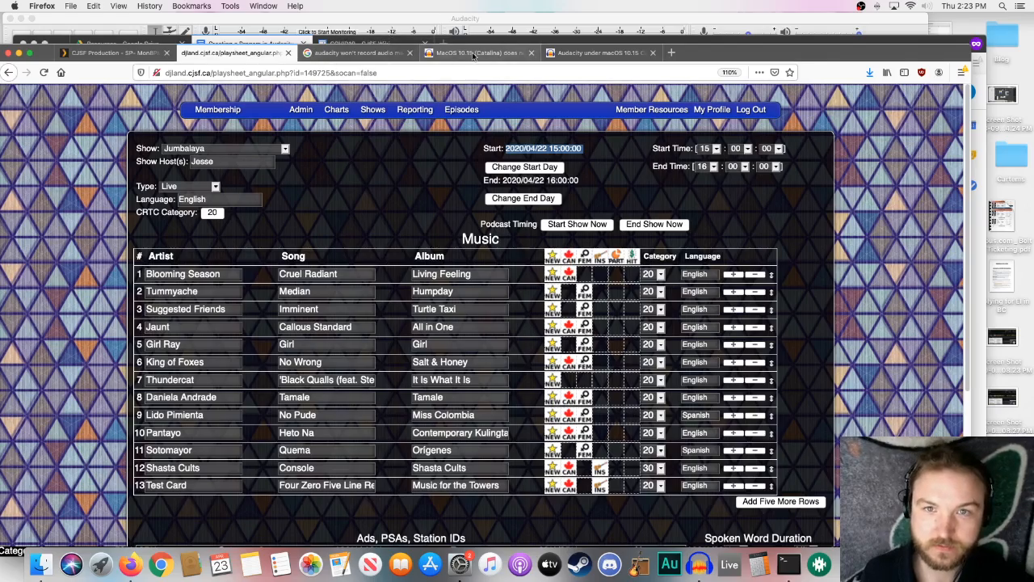
- Move the playsheet window aside and bring the outline document forward, highlighting the start of "Write outline & script"
drag(714, 53, 859, 64)
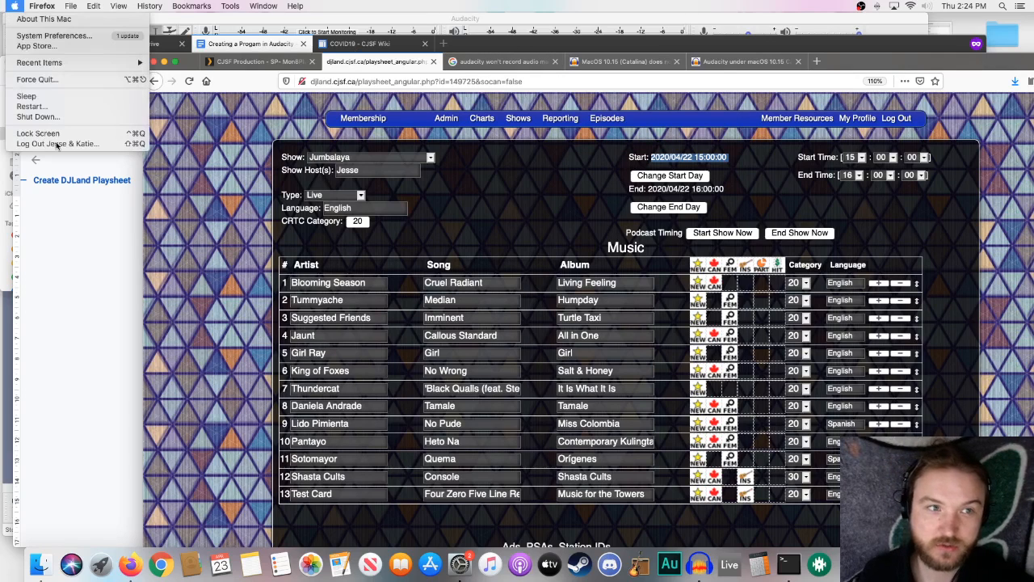
click(93, 203)
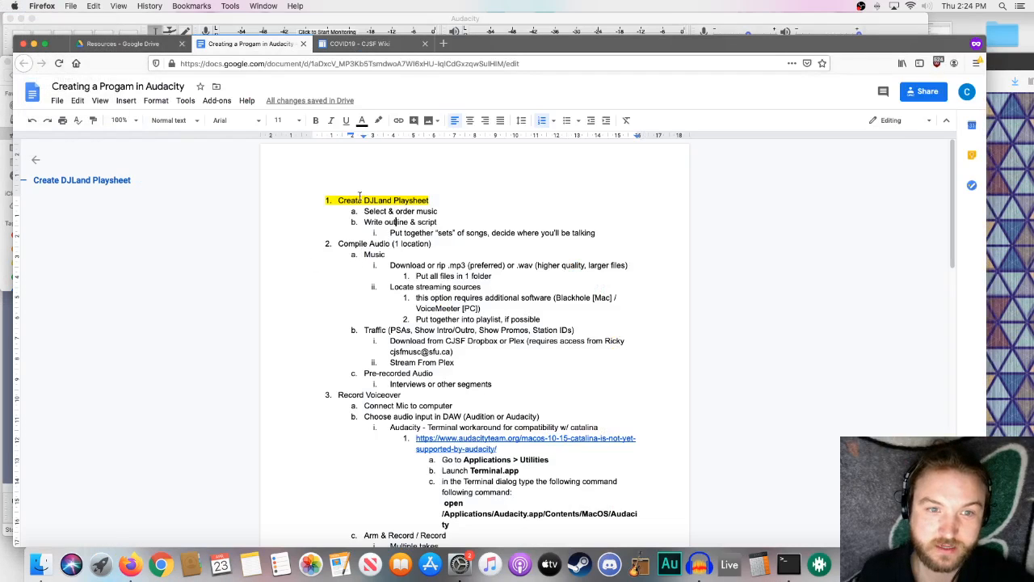
drag(365, 219, 375, 221)
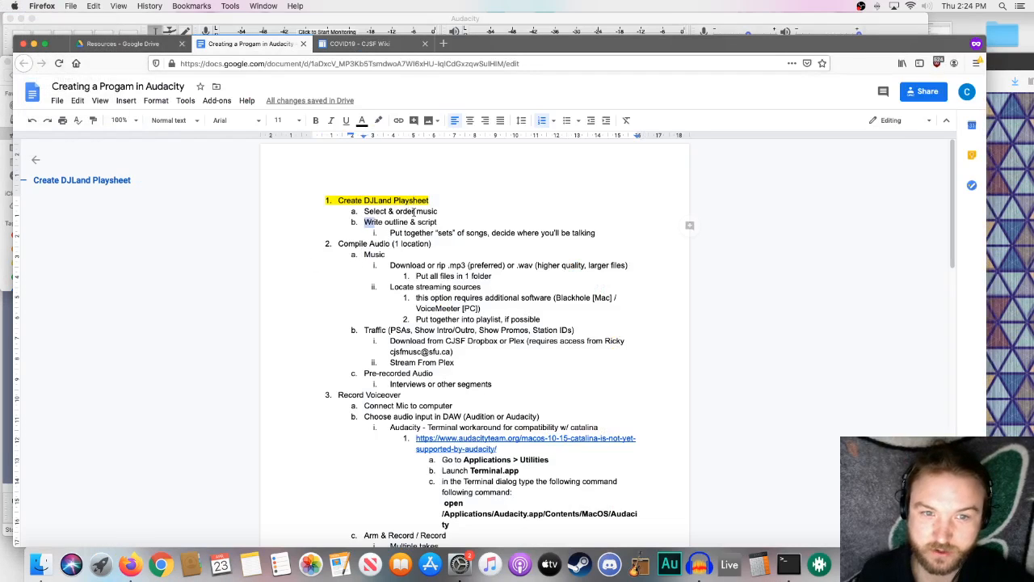
- Highlight the outline heading "Compile Audio (1 location)" in yellow
drag(433, 243, 338, 243)
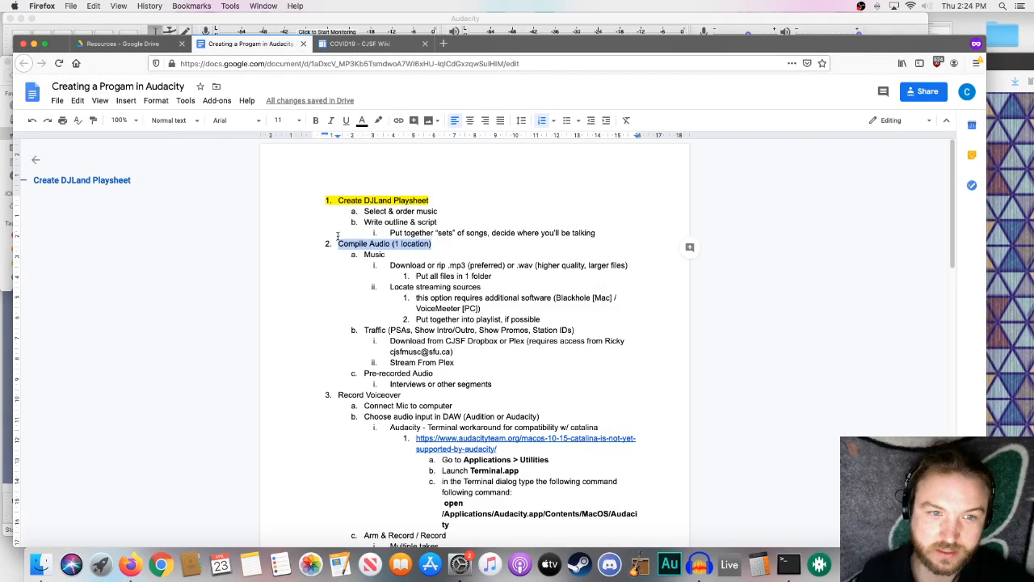
click(377, 121)
click(417, 175)
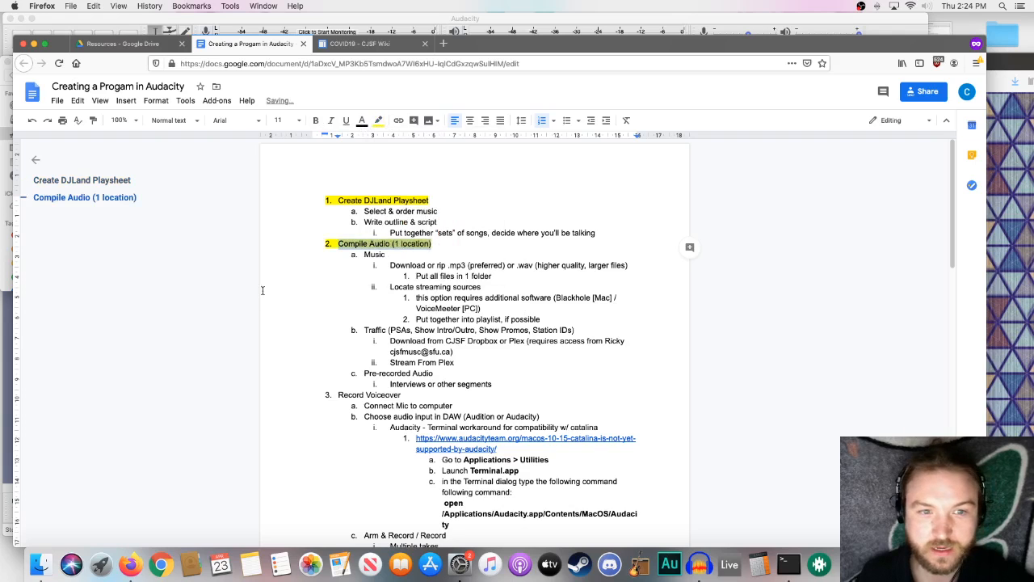
click(315, 283)
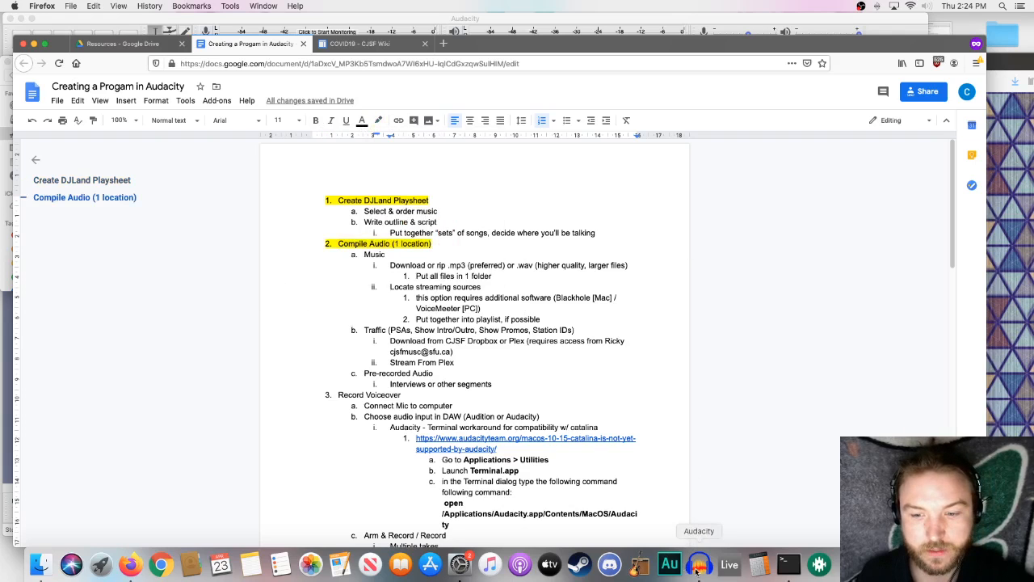
- Switch to Finder, close the Utilities window, and show the April 22 Jumbalaya Music folder with its file name column widened
click(42, 565)
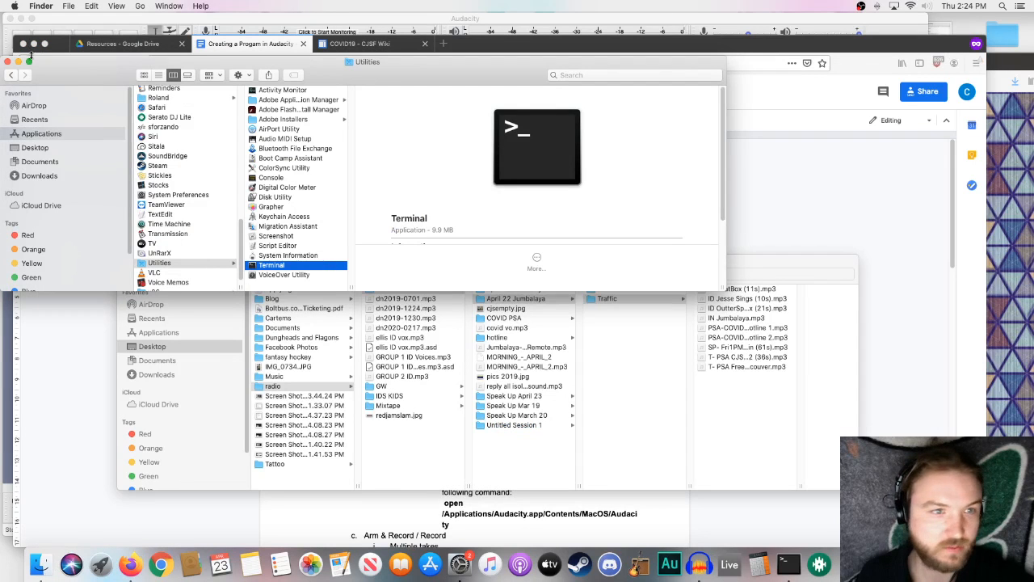
click(8, 62)
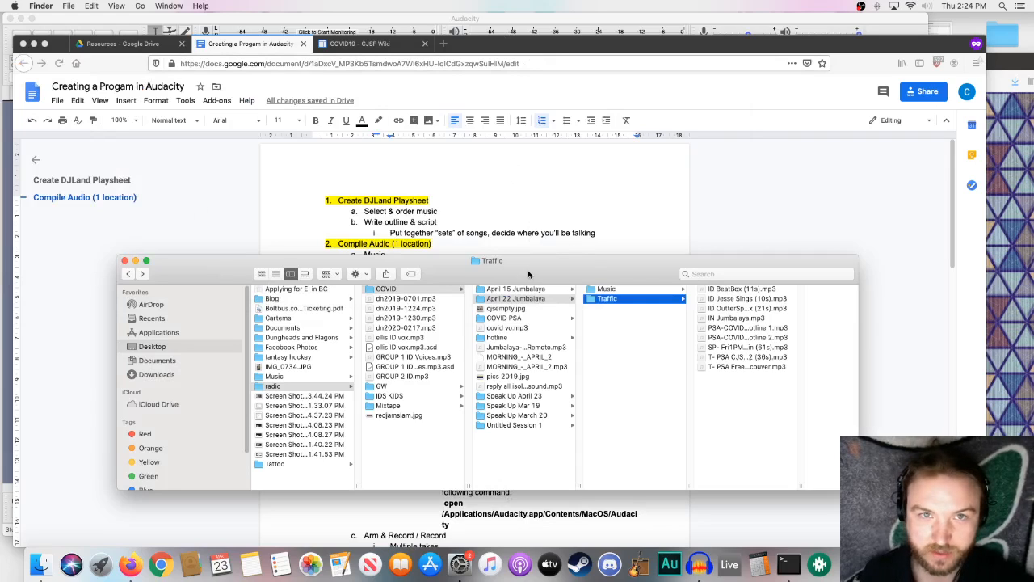
click(657, 290)
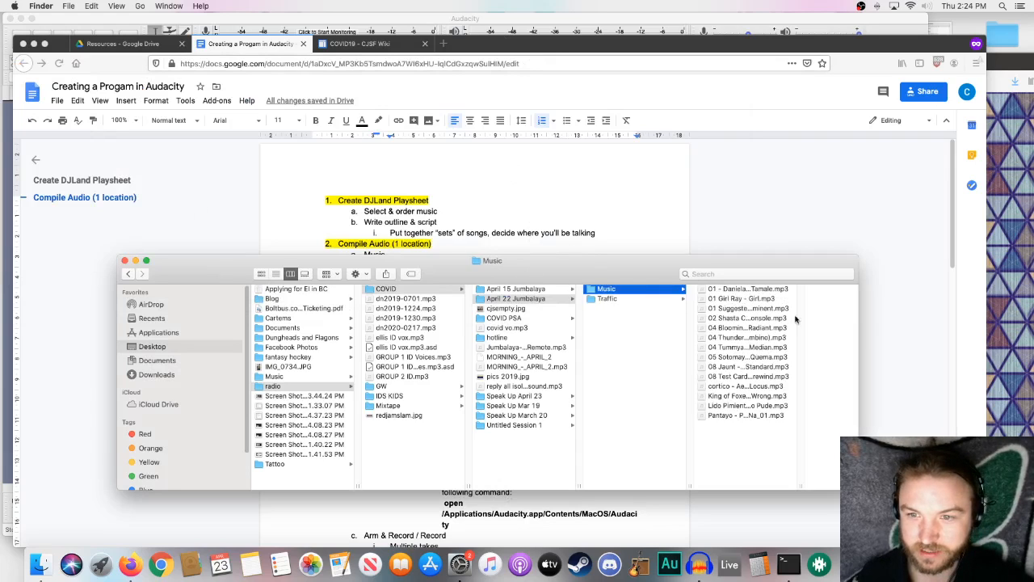
drag(798, 485, 887, 485)
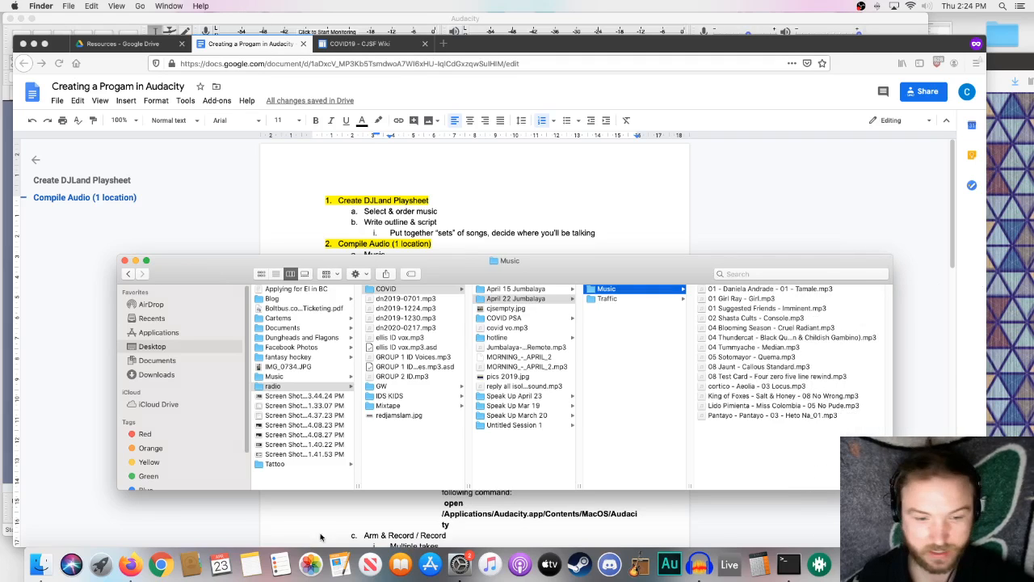
- Bring the DJLand playsheet window to the front and place the Finder window with the Music files over it for comparison
click(130, 564)
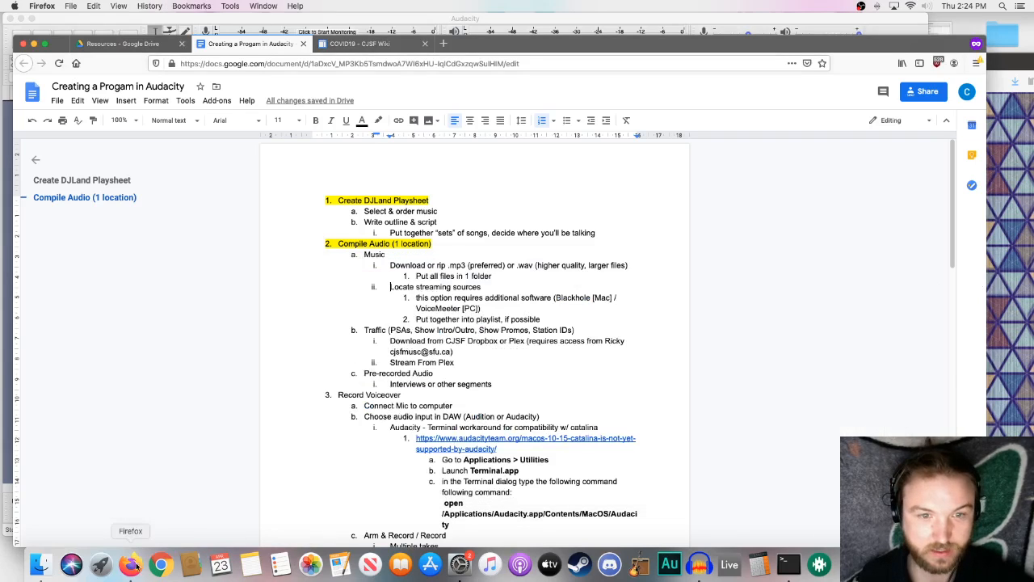
click(280, 6)
click(288, 47)
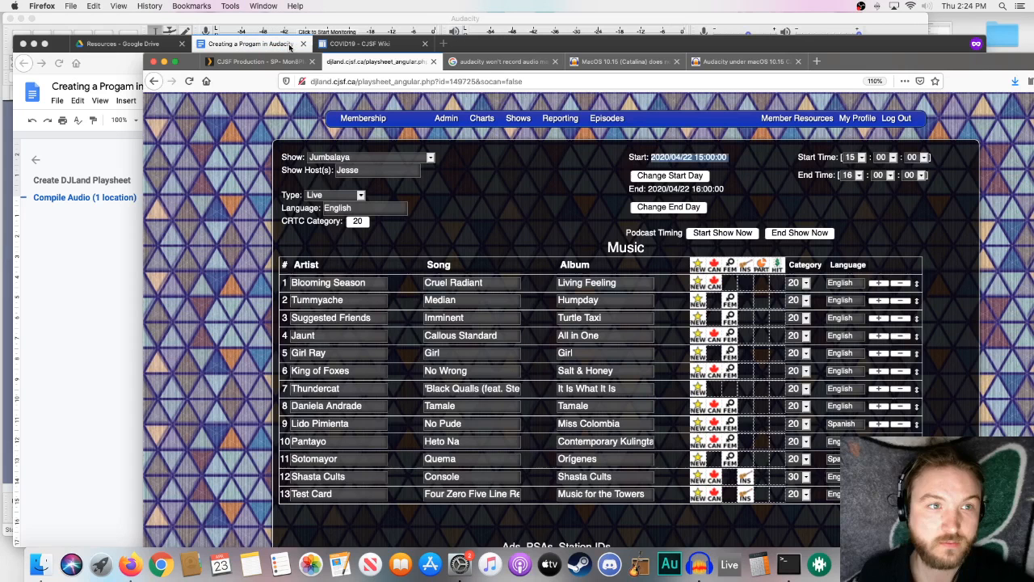
click(40, 564)
drag(438, 273, 466, 254)
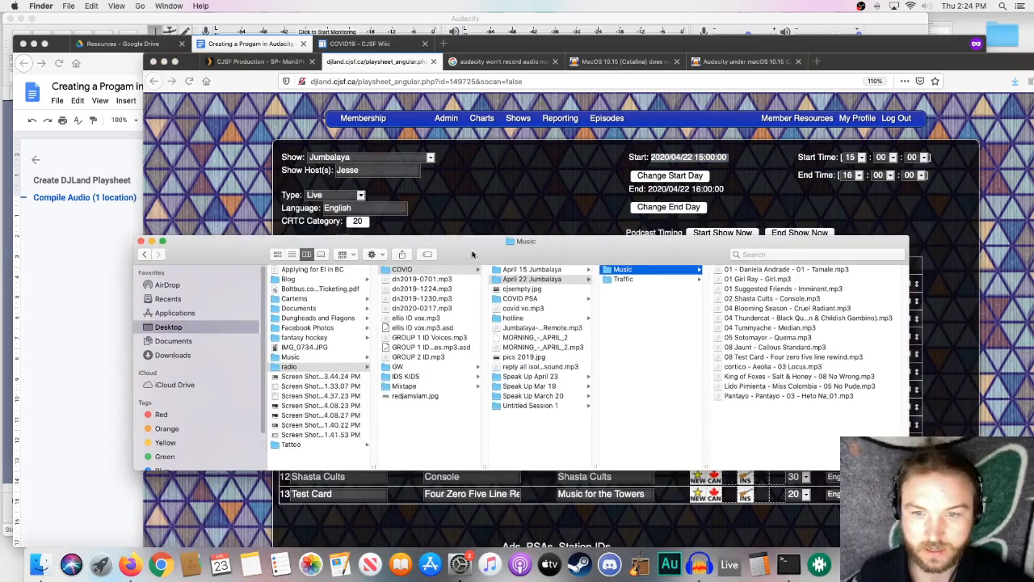
- Show the Traffic folder's contents and preview ID BeatBox (11s).mp3 and PSA-COVID Hotline 1.mp3
click(657, 279)
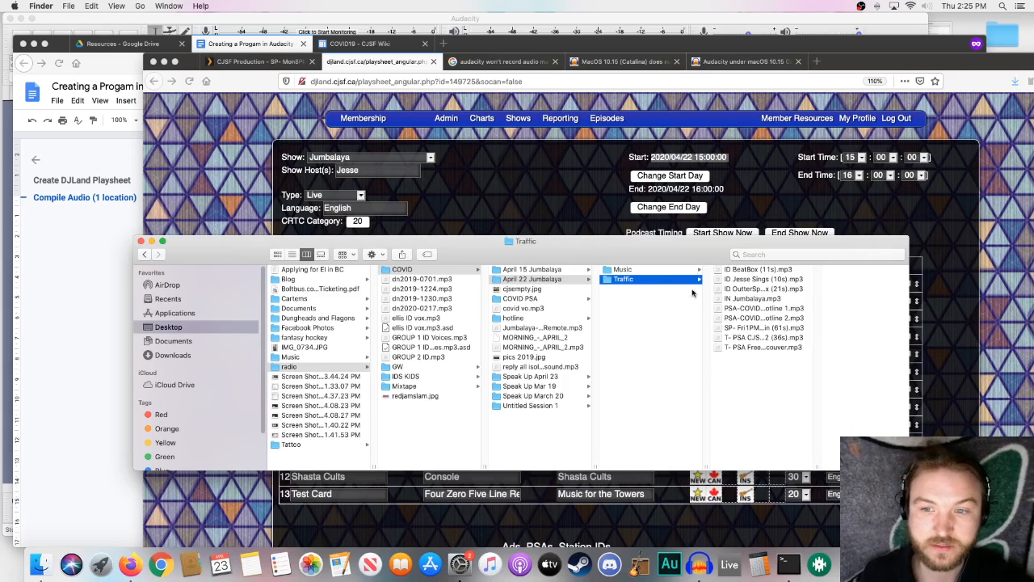
click(732, 271)
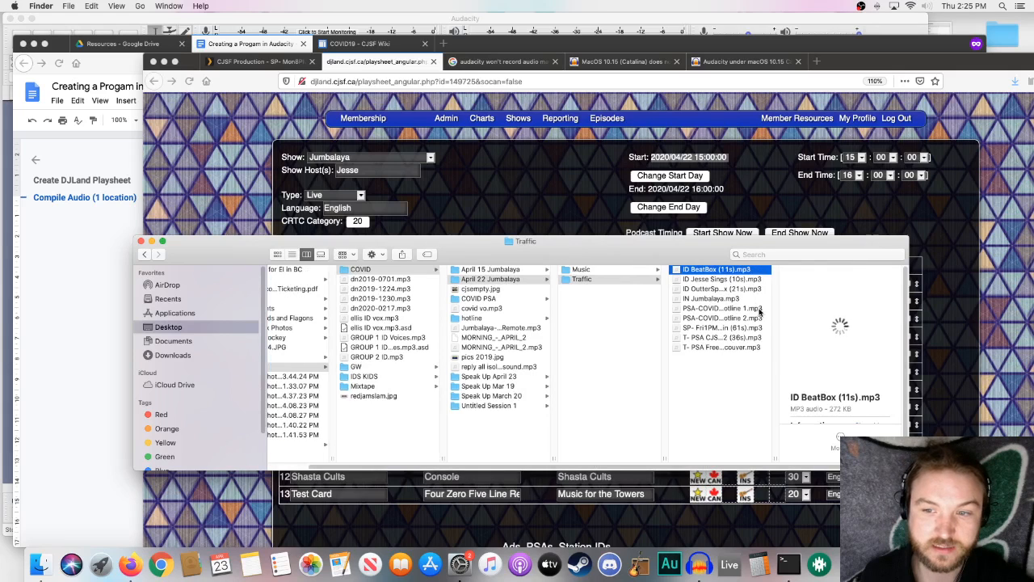
click(752, 310)
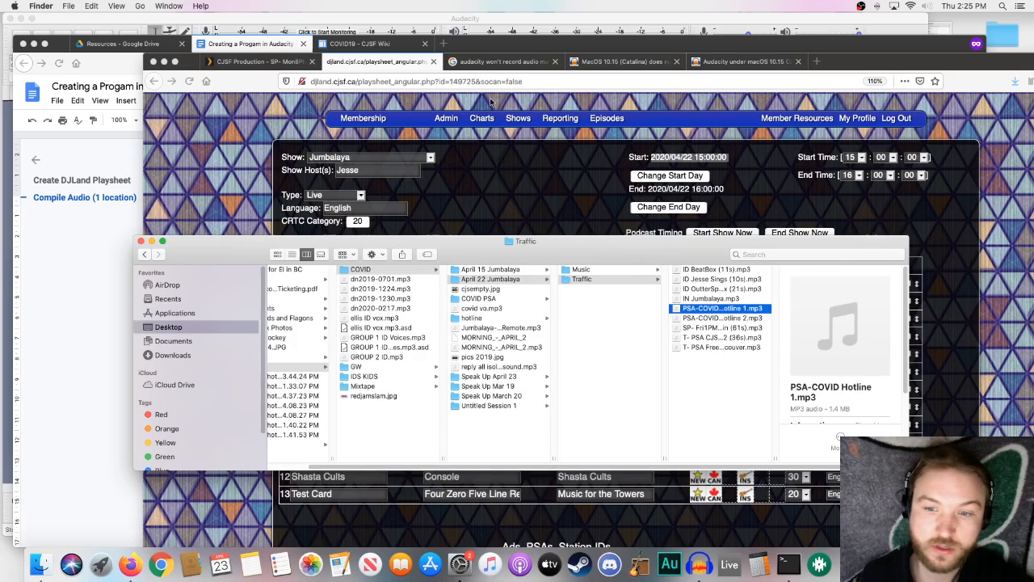
- Switch to Plex in Firefox, move its window fully into view, and play Biglemoi from the CJSF HD Playlist library
click(245, 63)
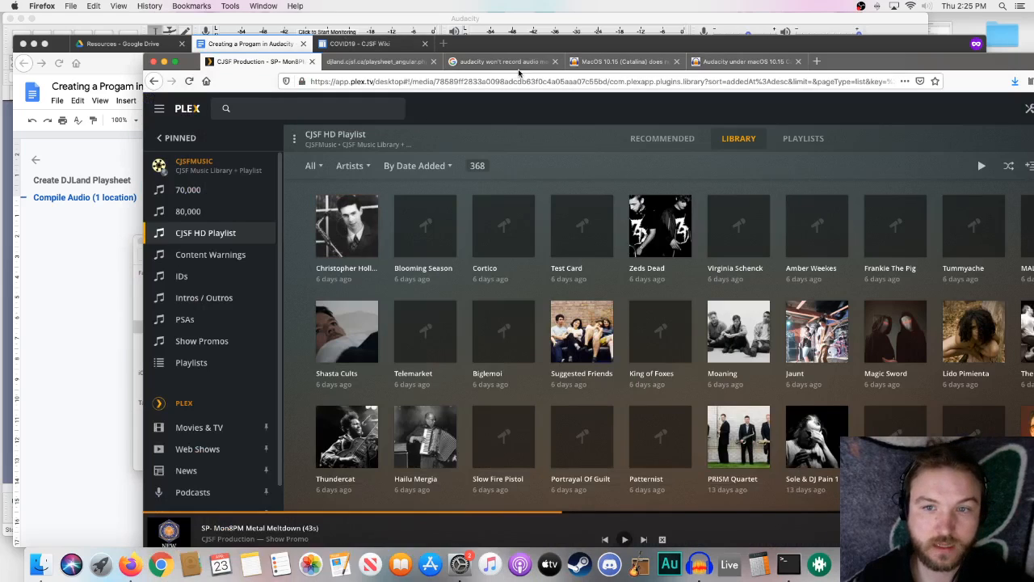
drag(853, 63, 748, 46)
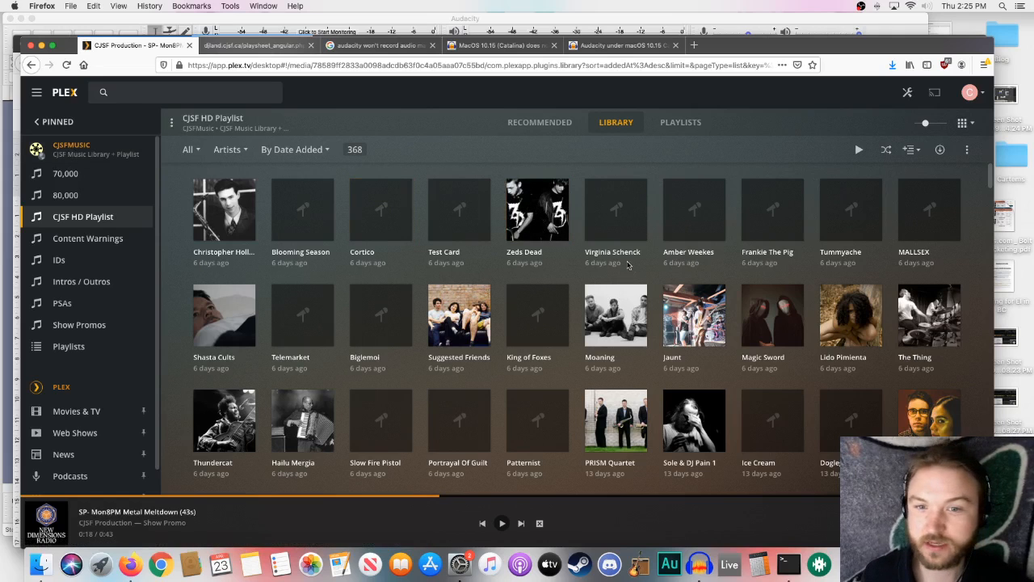
click(382, 316)
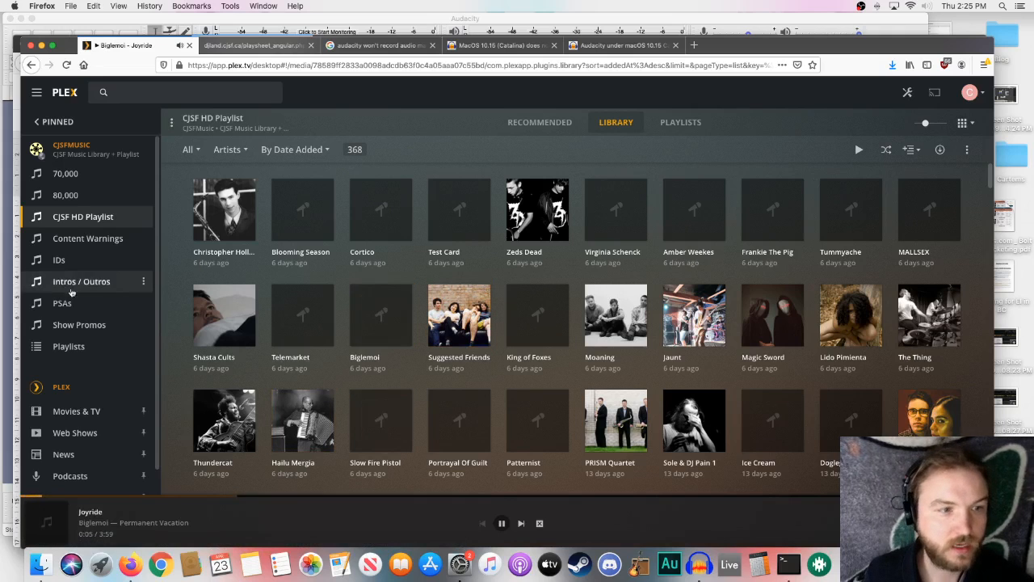
- Open the Station ID album in the IDs library, check the options for "Blurred Crusade ID - Die Aerzte (12s)", and pause playback
click(59, 260)
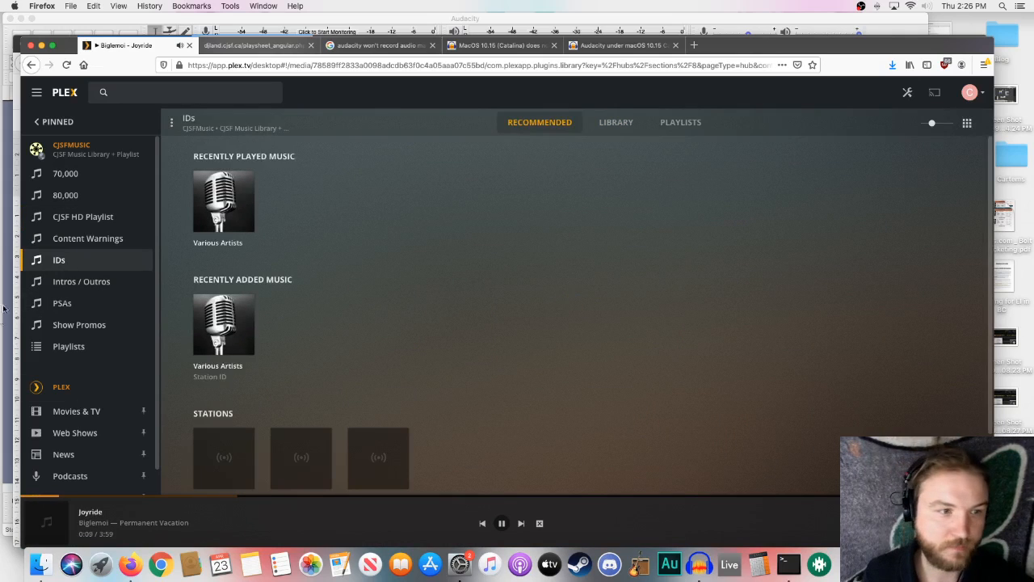
click(229, 367)
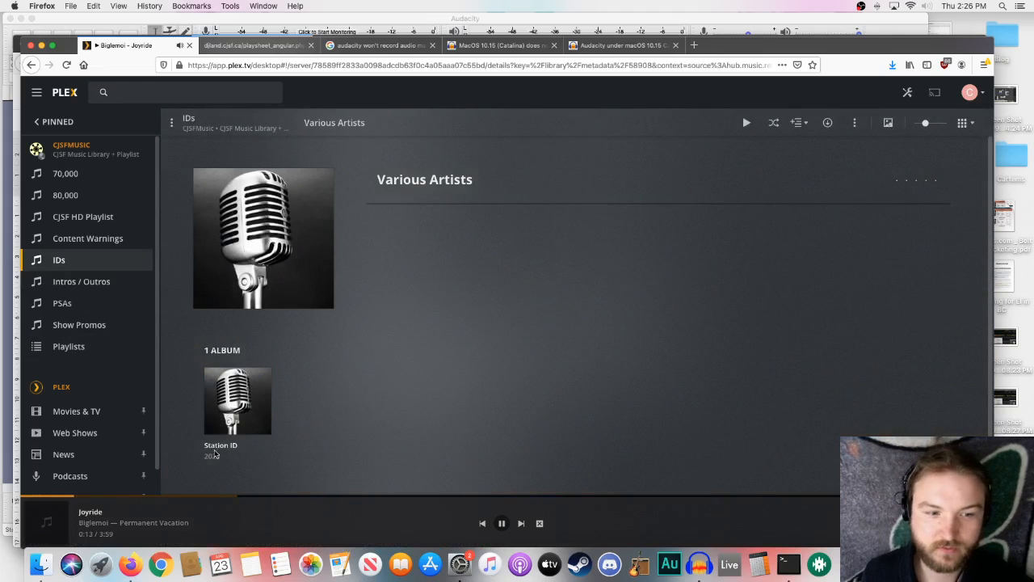
click(218, 447)
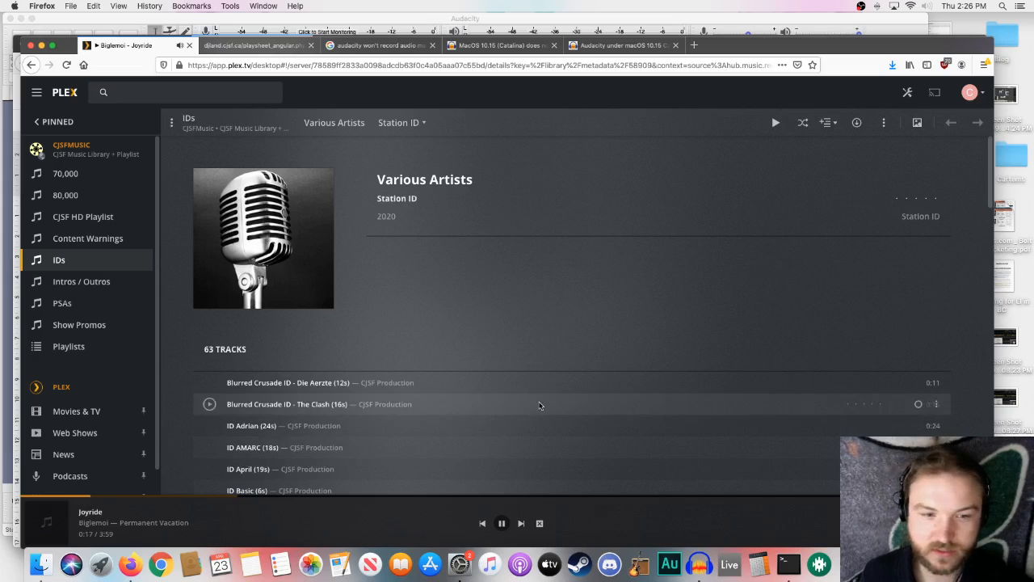
click(919, 381)
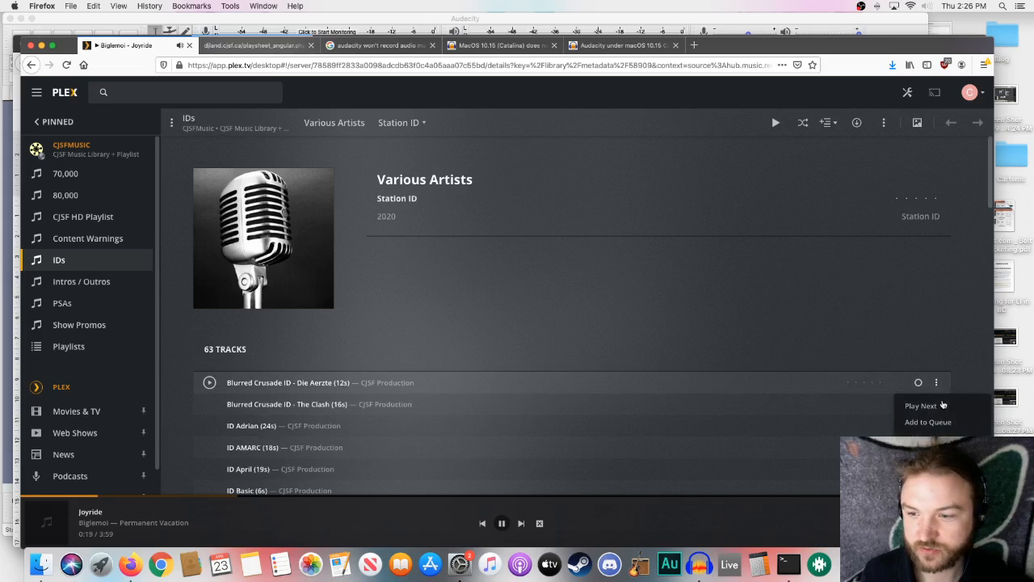
click(646, 260)
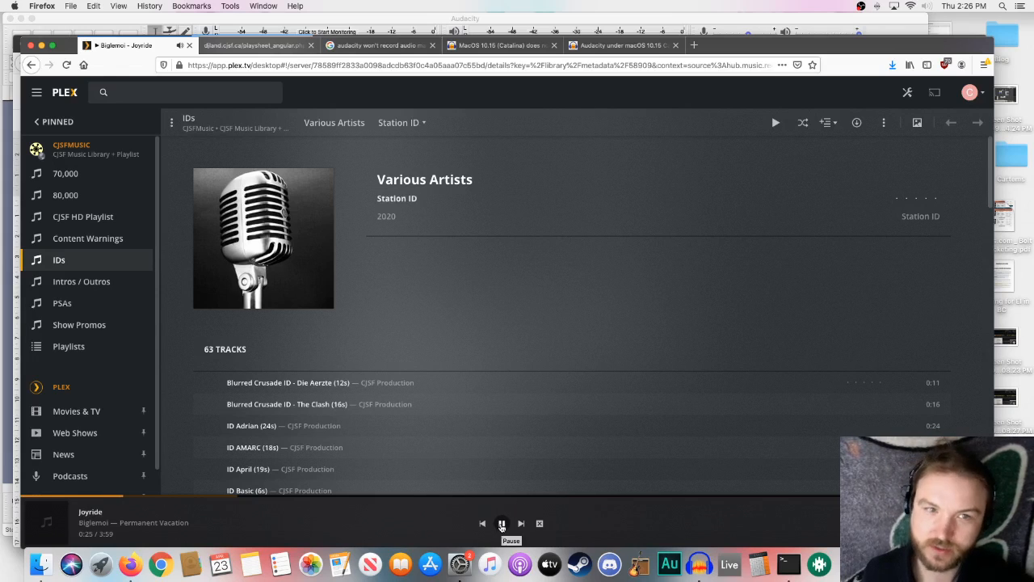
click(502, 525)
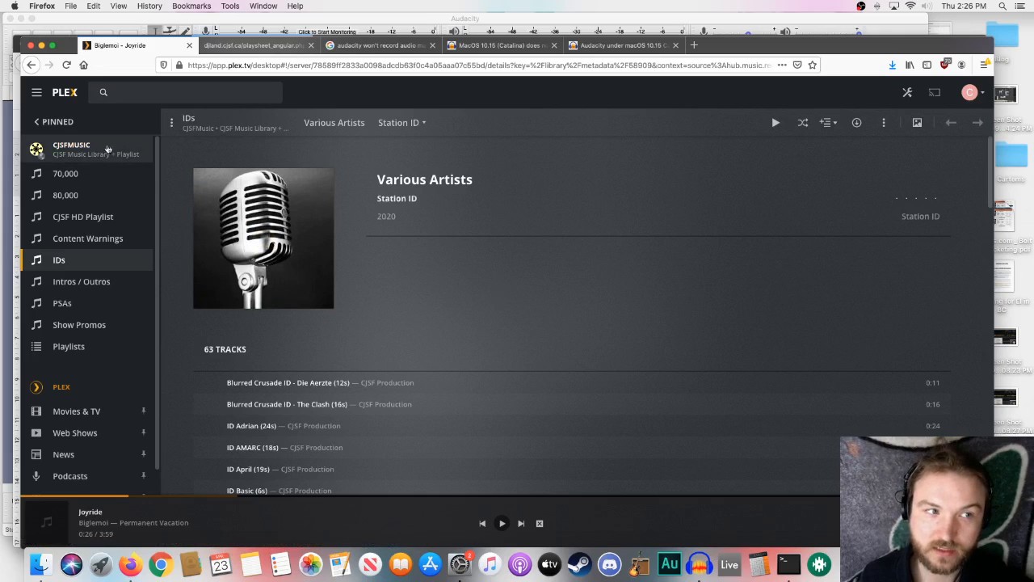
- Switch the Plex user to CJSFMusic and enter the account PIN
click(978, 94)
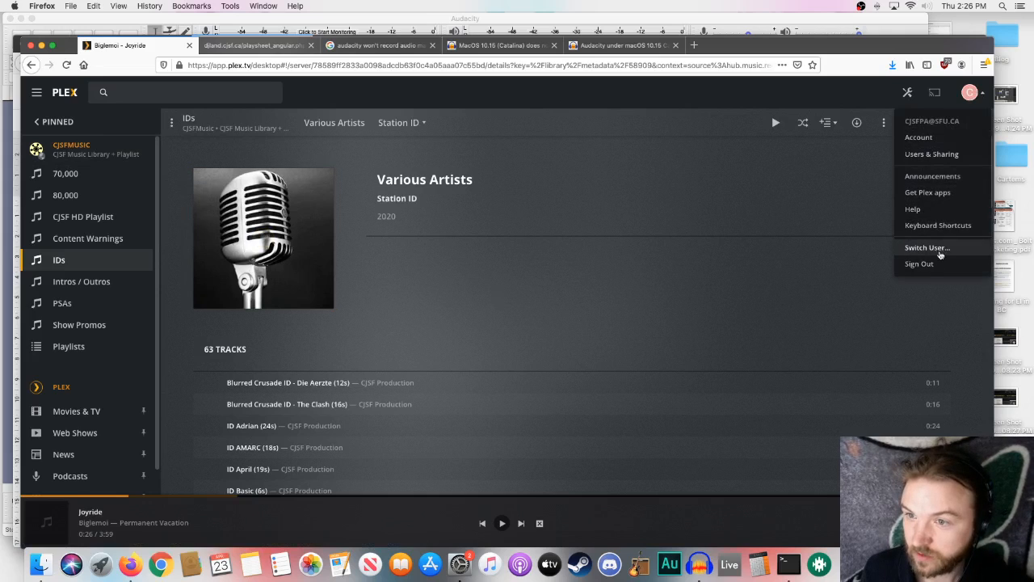
click(928, 248)
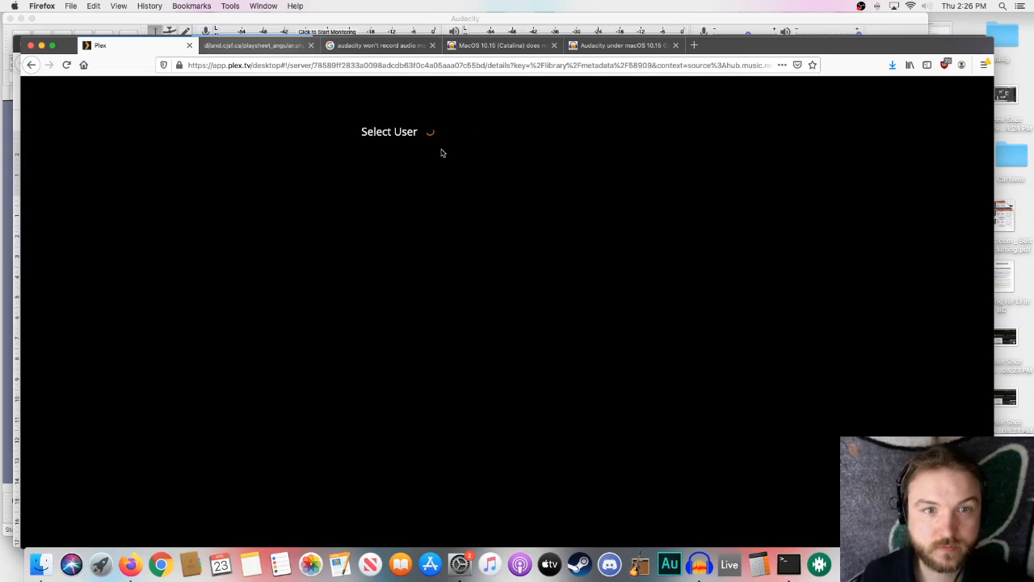
click(393, 194)
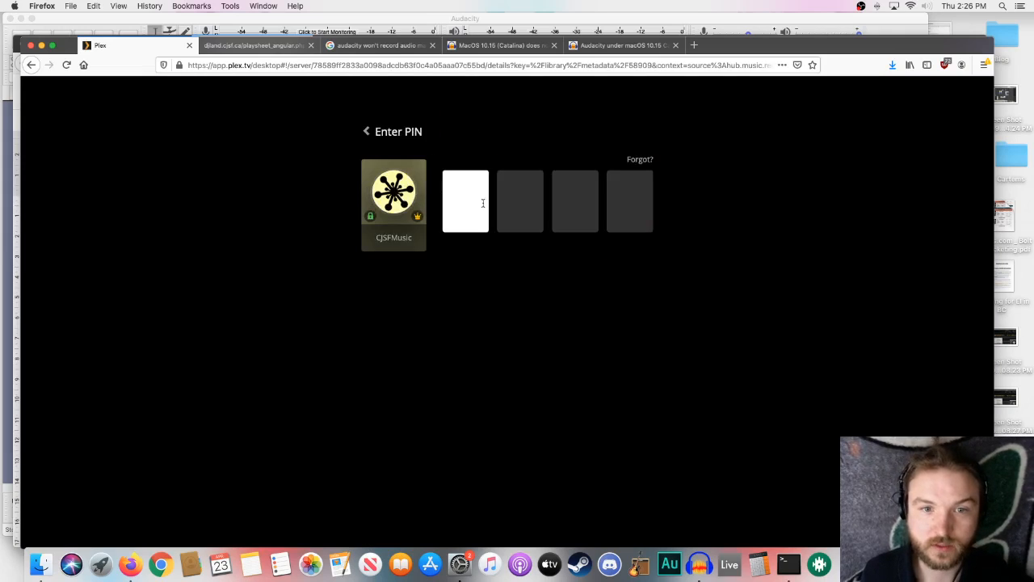
text(**)
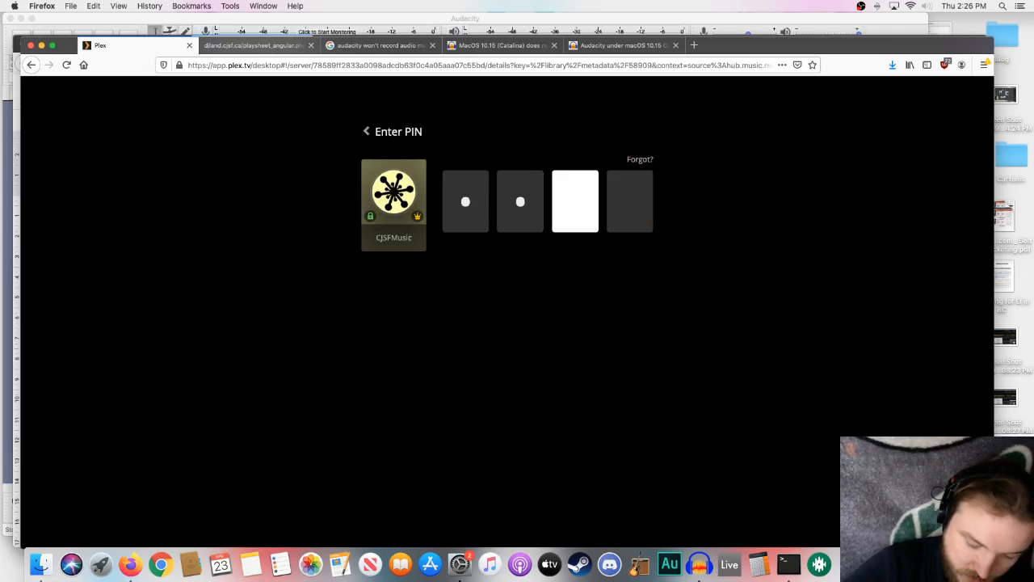
text(**)
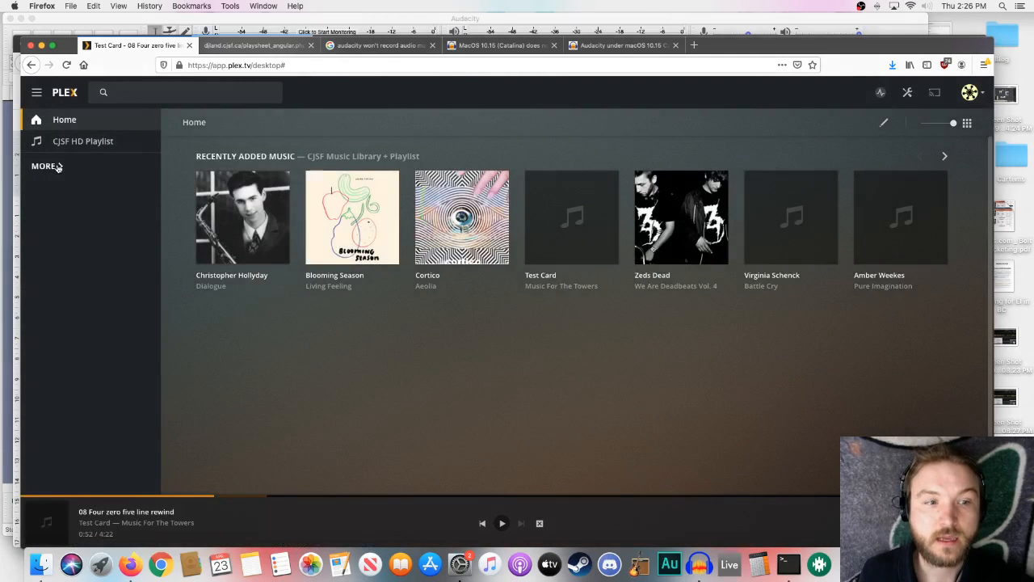
- Open Blooming Season's album Living Feeling and download the file of the track Cruel Radiant
click(332, 288)
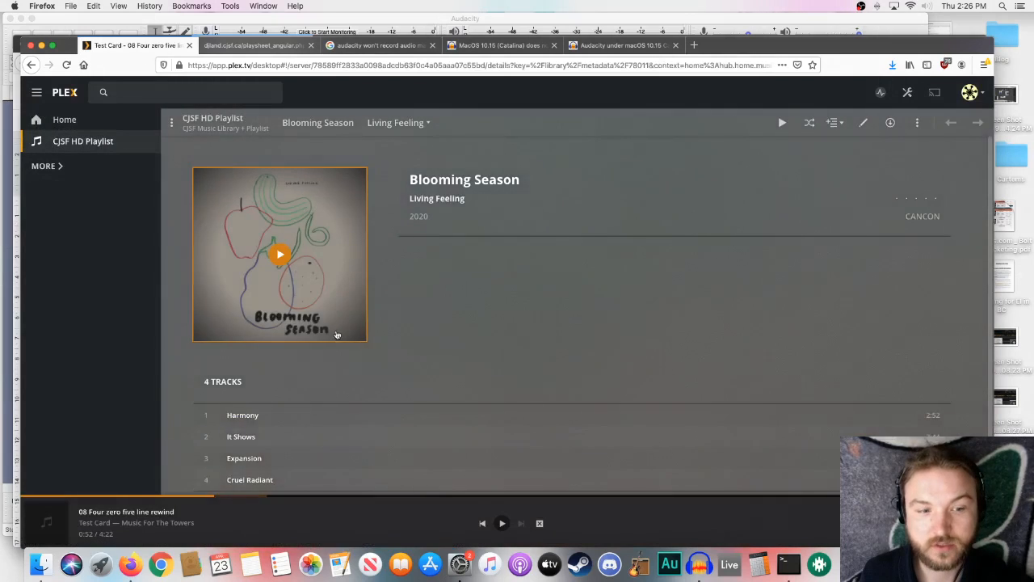
scroll(299, 347, down, 2)
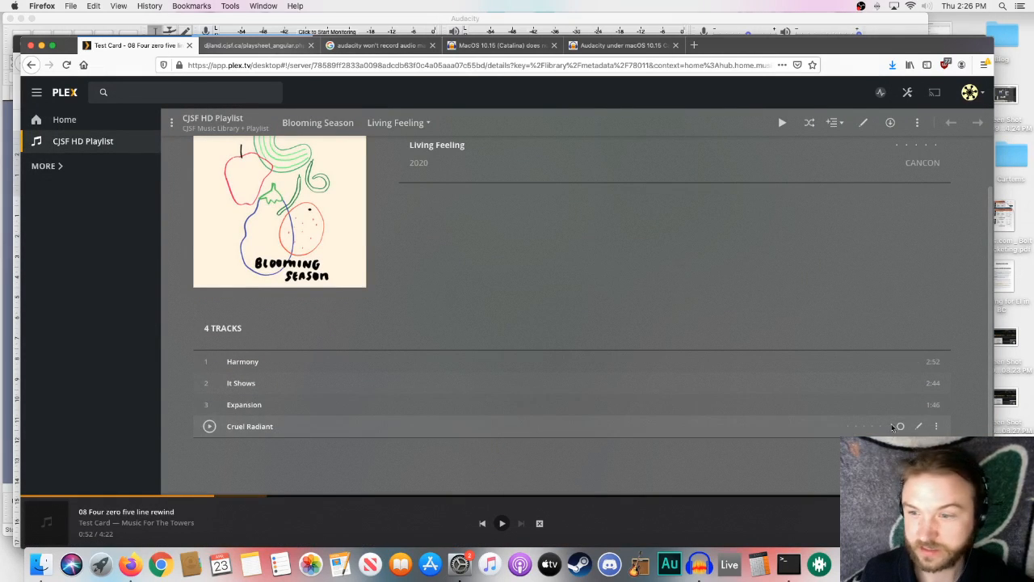
click(938, 426)
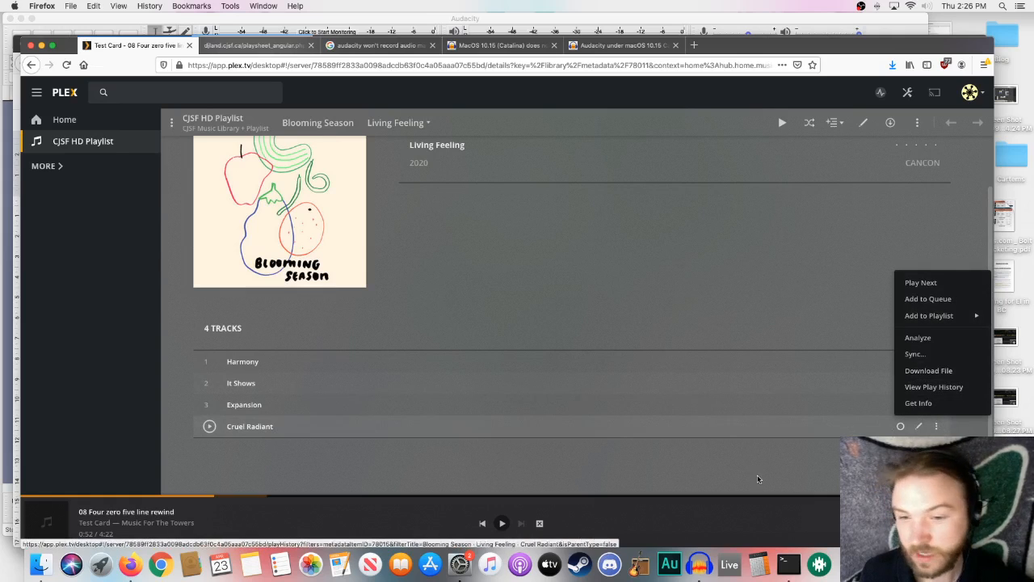
click(938, 373)
- Open the Studio 6 PSA album in the PSAs library and download the file of "T-PSA Mamarudegya Studio 6 (48s)"
click(69, 141)
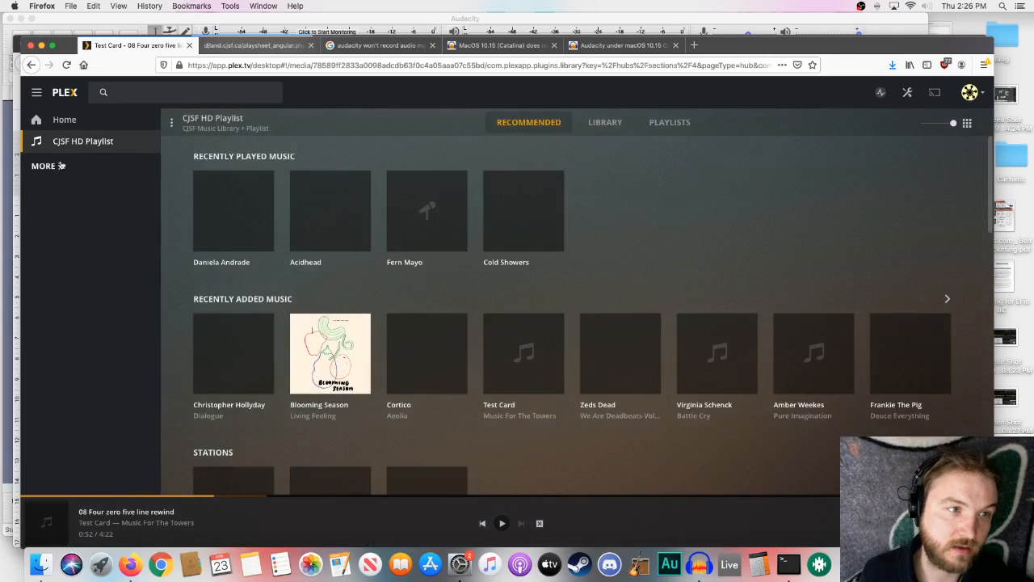
click(61, 166)
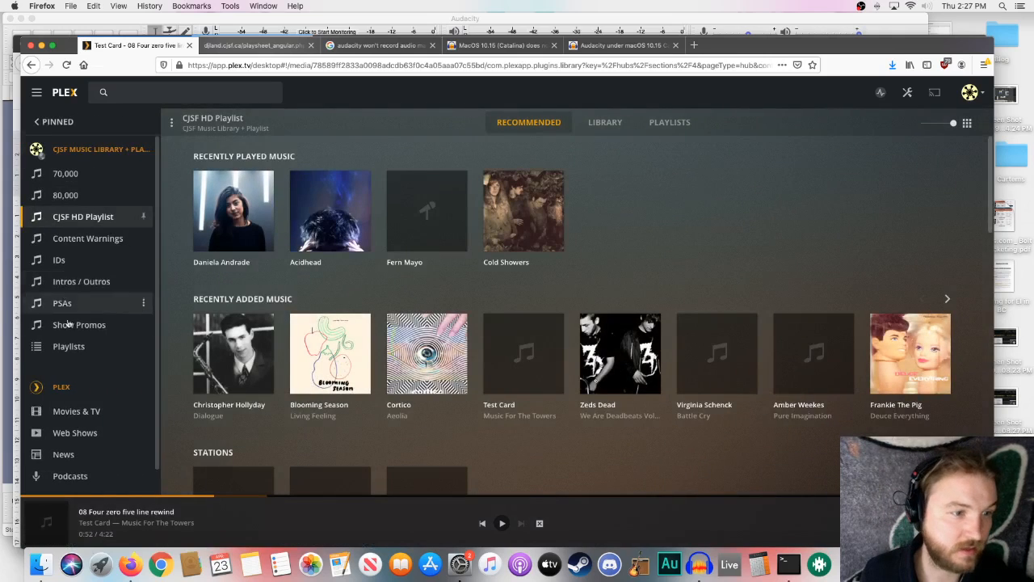
click(63, 303)
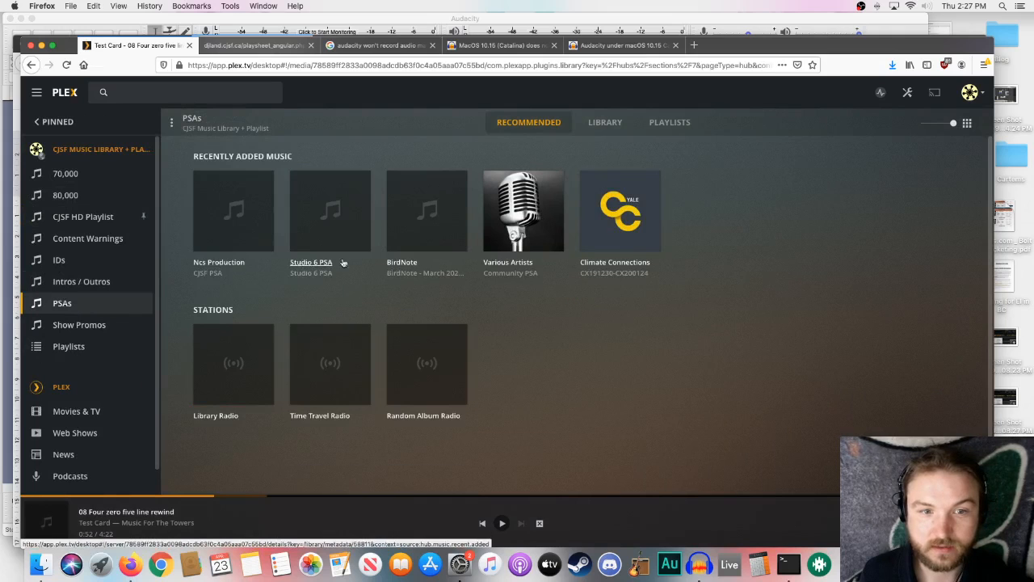
click(302, 271)
scroll(614, 324, down, 3)
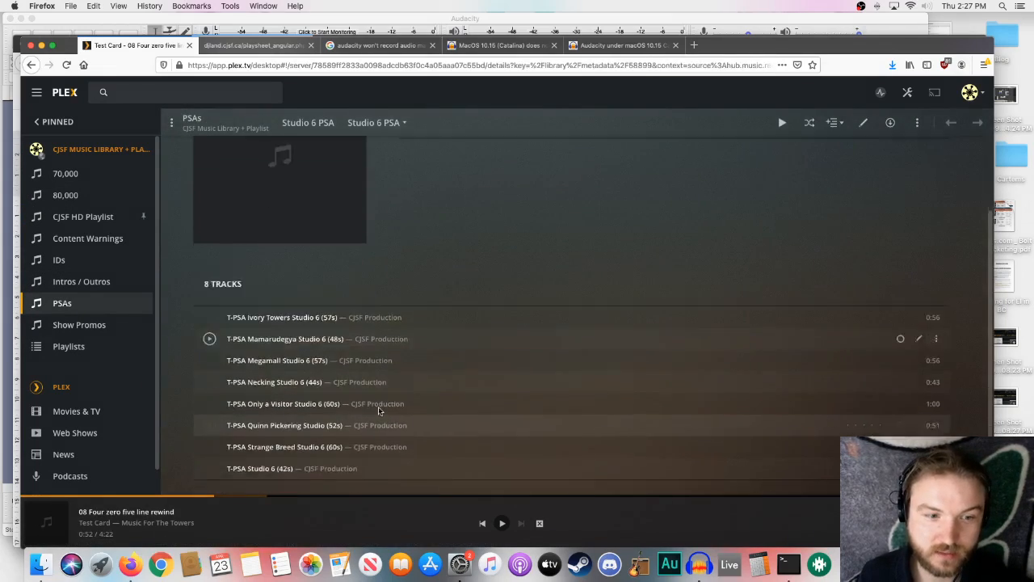
click(937, 320)
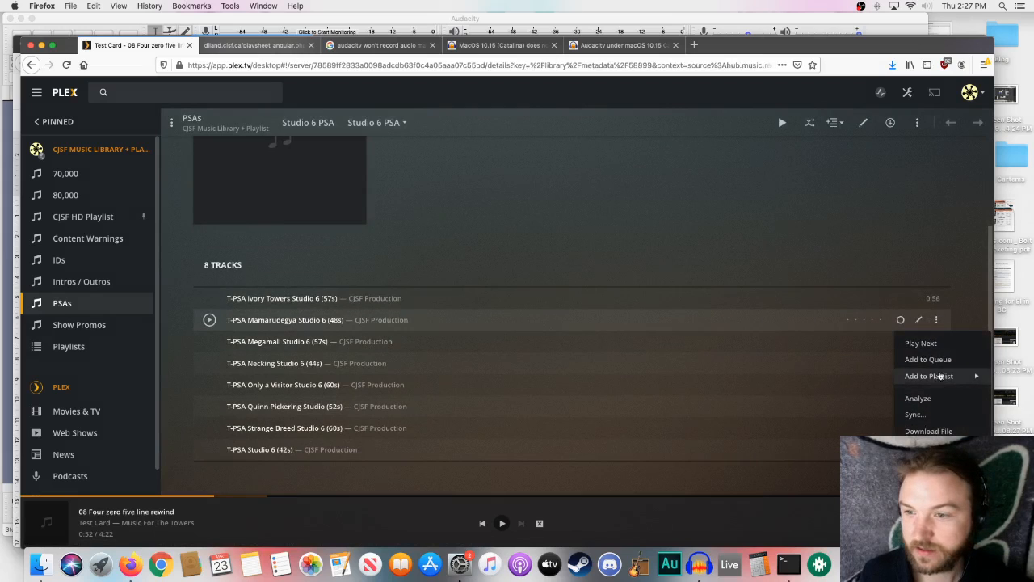
click(946, 429)
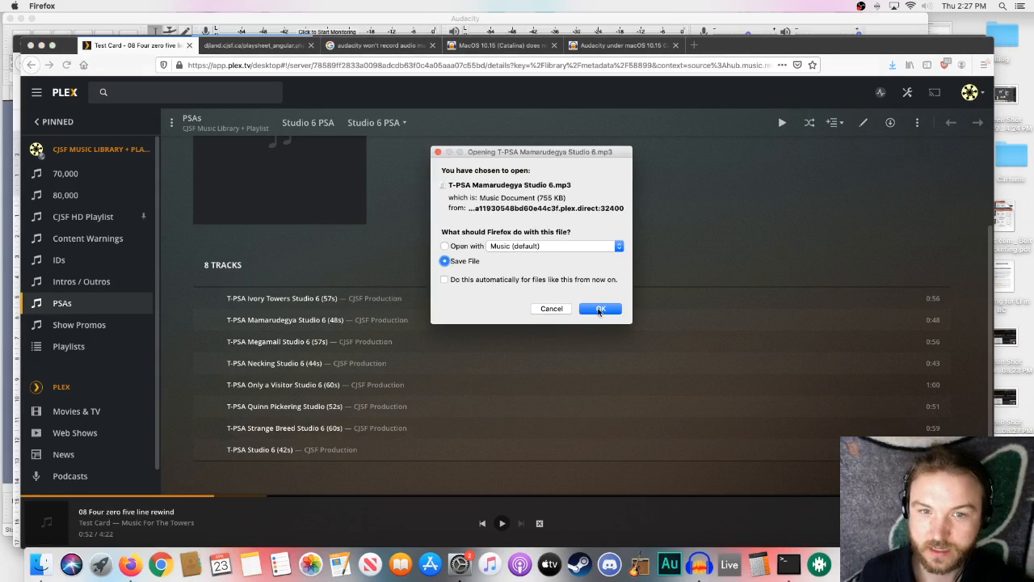
click(600, 310)
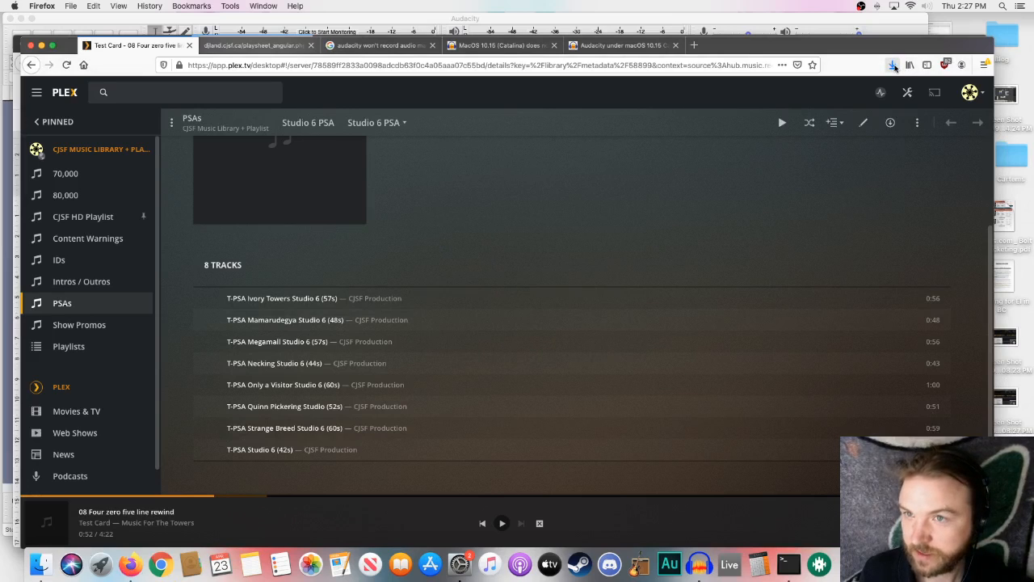
- Show the downloaded file T-PSA Mamarudegya Studio 6.mp3 in its Finder folder
click(893, 65)
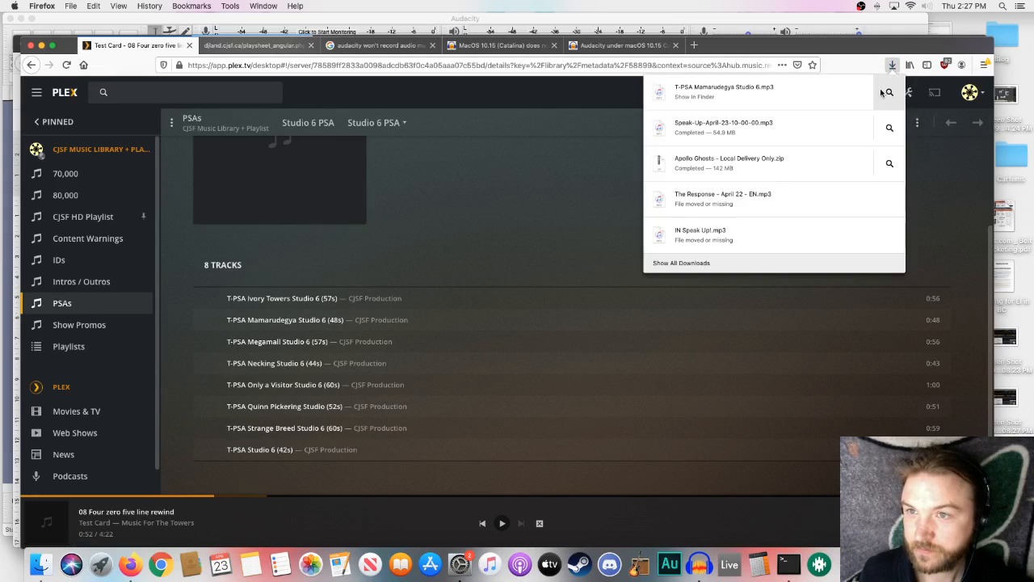
click(882, 92)
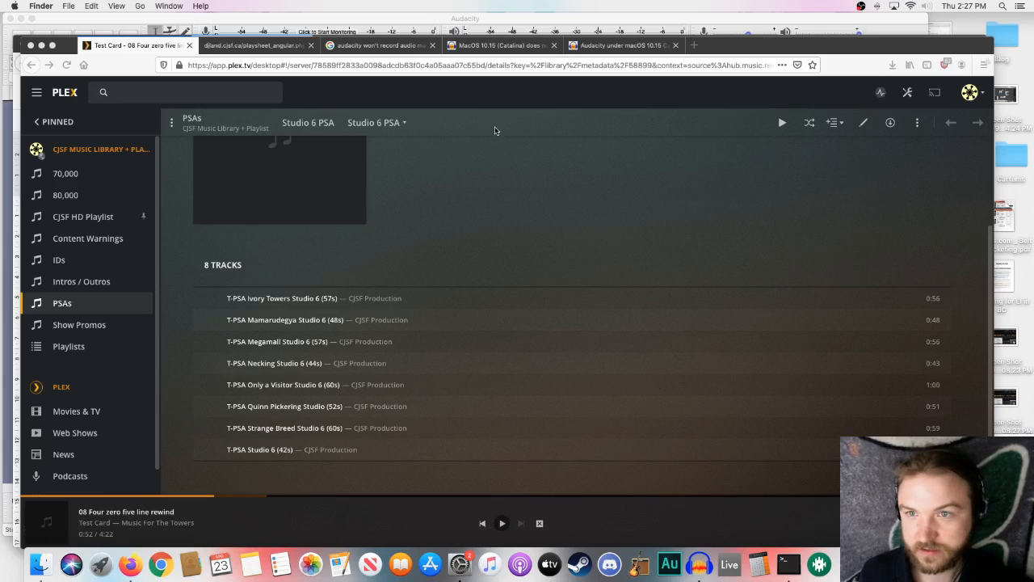
click(44, 568)
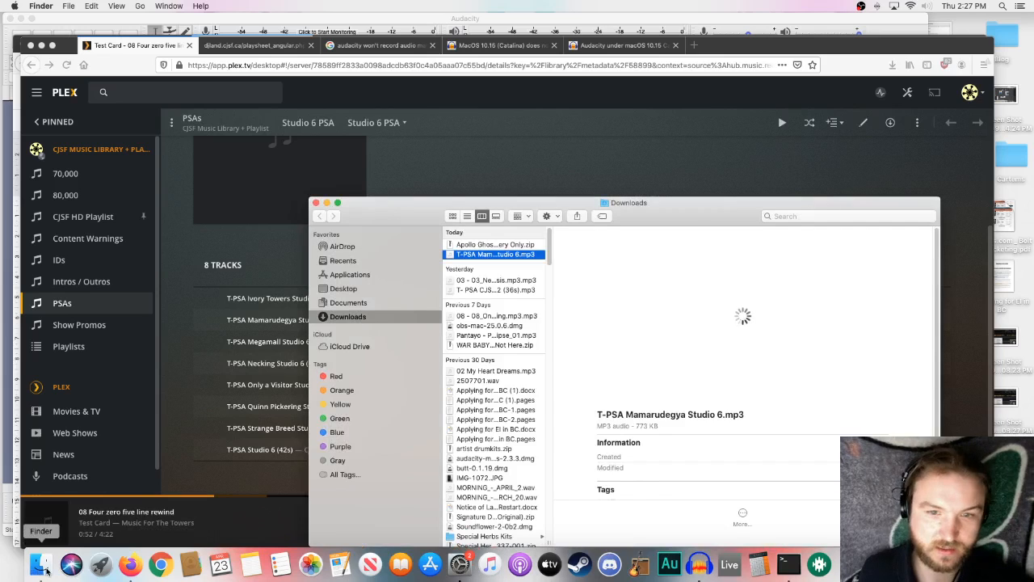
click(44, 568)
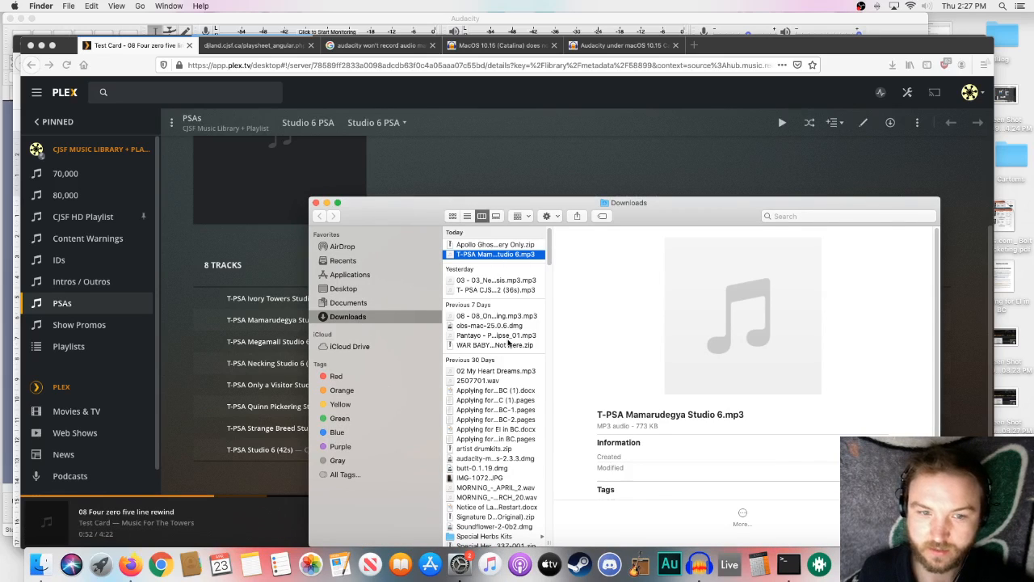
- Bring forward the show's folder window, open Music inside April 22 Jumbalaya, and close the Downloads window
click(245, 259)
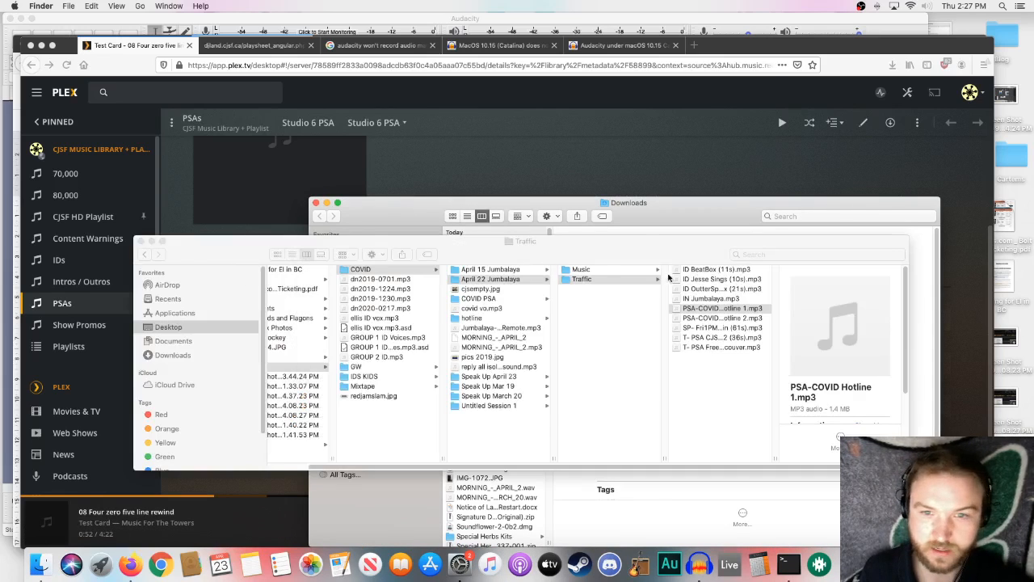
click(611, 272)
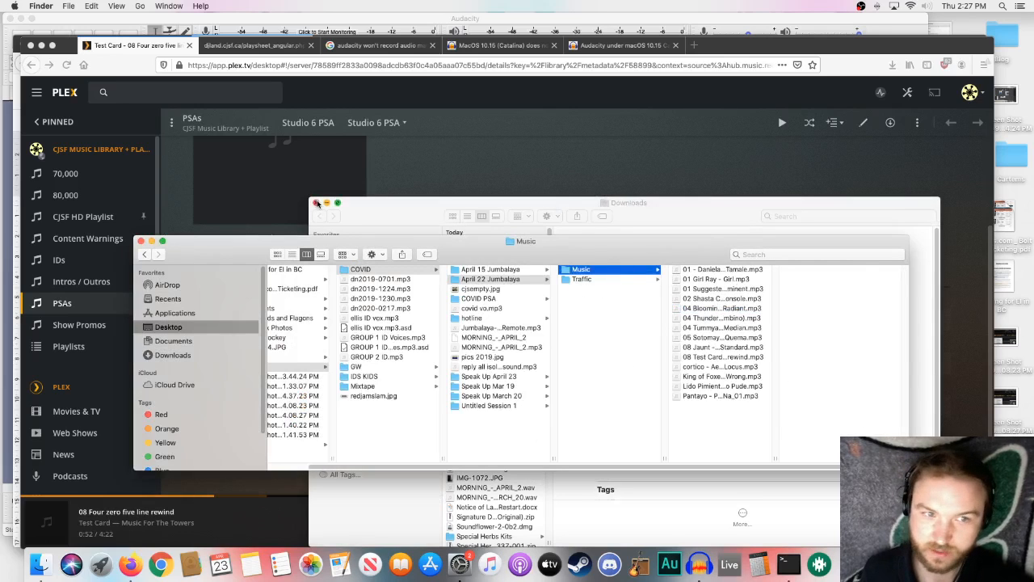
click(316, 203)
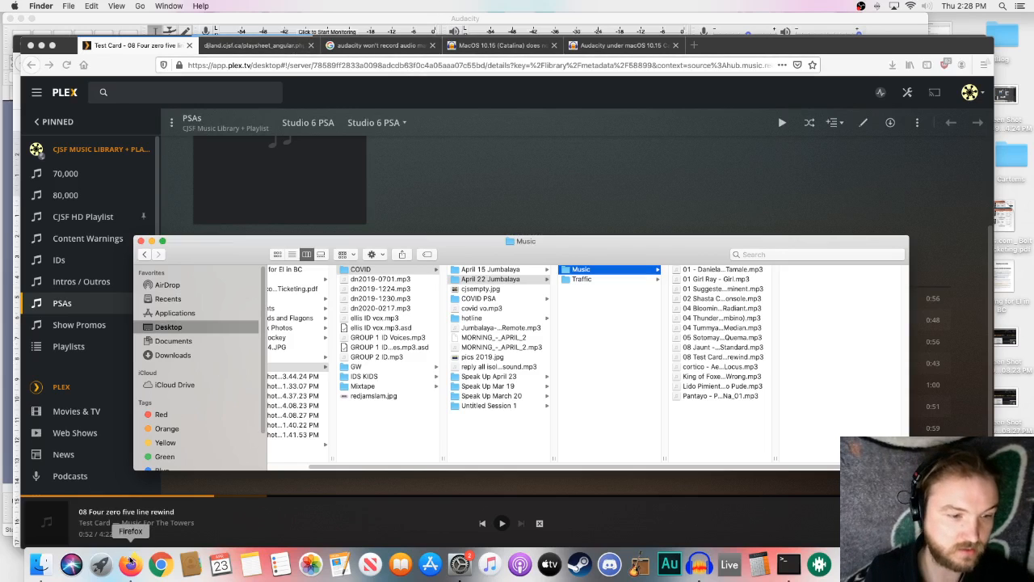
- Switch to the "Creating a Progam in Audacity" document in Firefox and review the Compile Audio (1 location) heading and its Music items
click(130, 562)
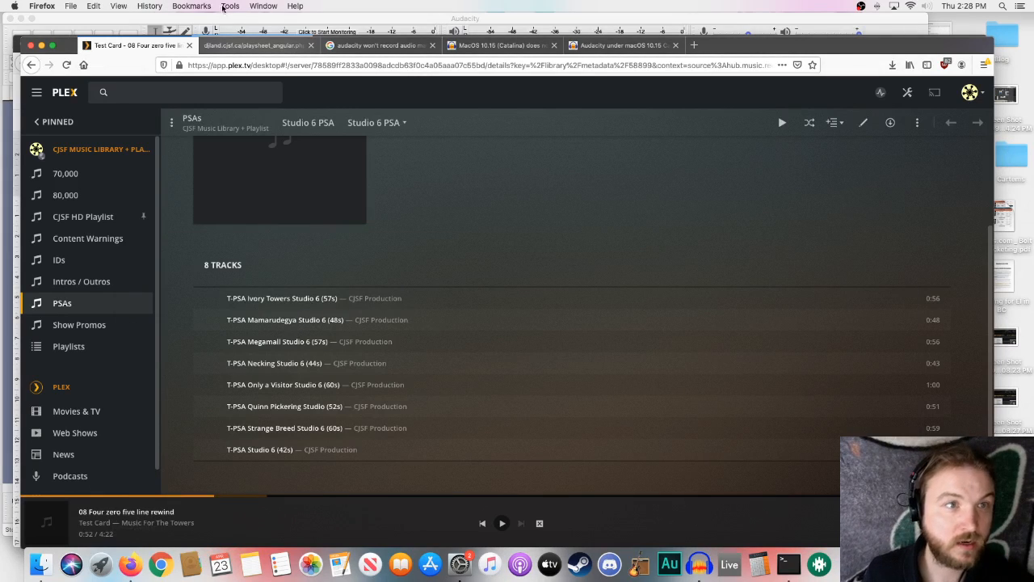
click(266, 5)
click(277, 56)
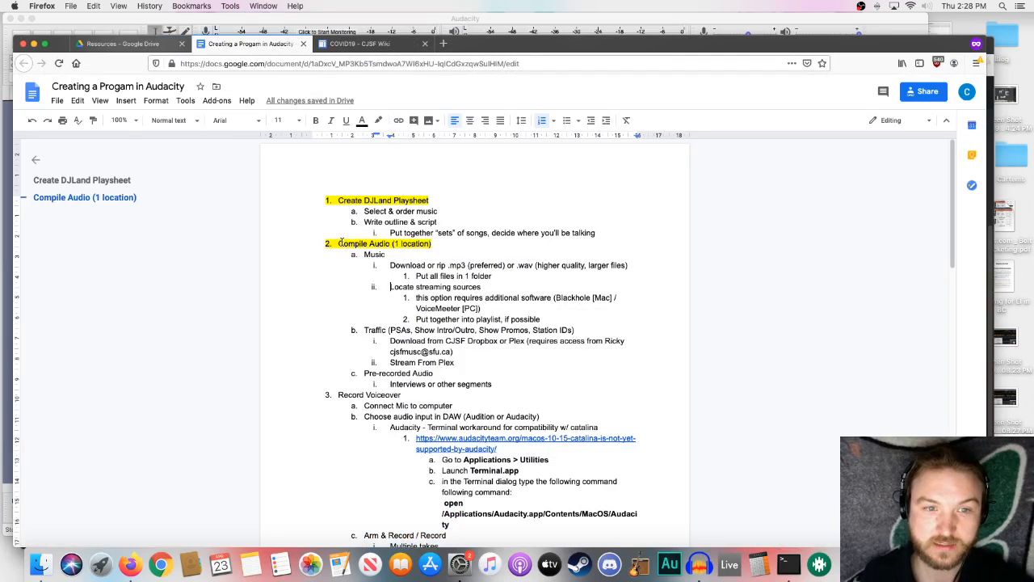
drag(340, 243, 437, 243)
click(433, 246)
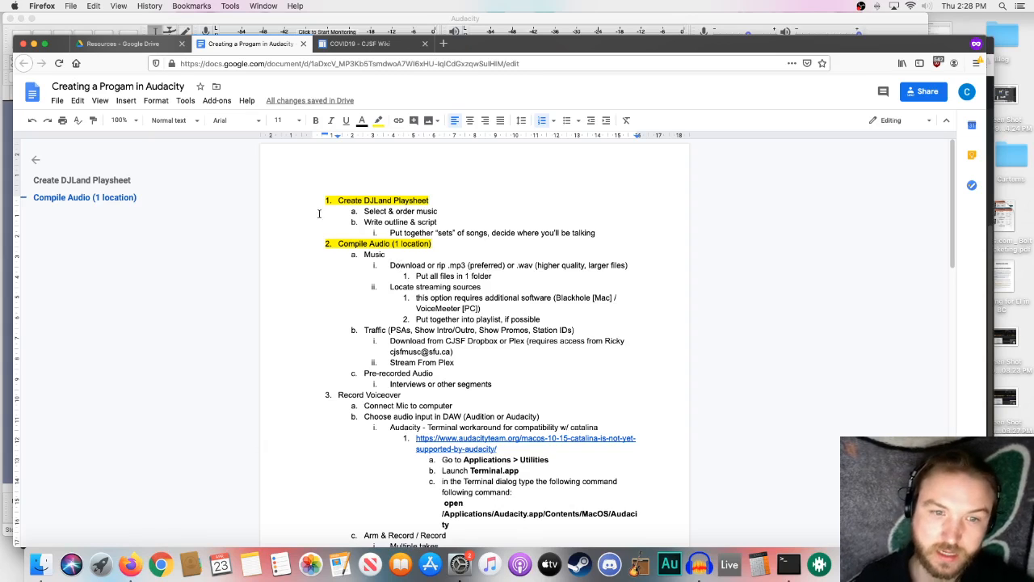
drag(364, 253, 375, 277)
click(388, 234)
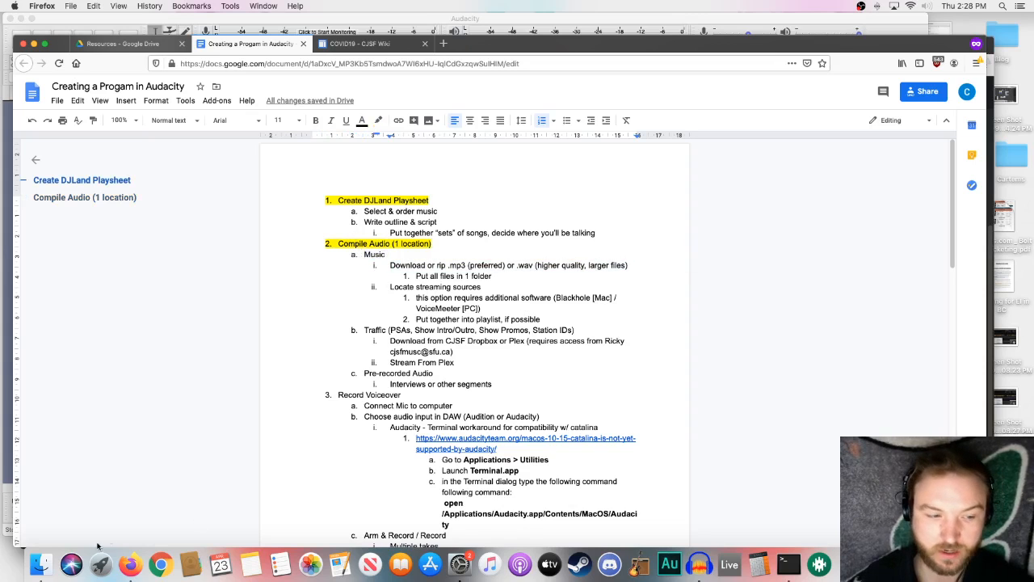
- Switch to Finder, move the window higher on the screen, and view the Traffic and Music folders of April 22 Jumbalaya
click(42, 563)
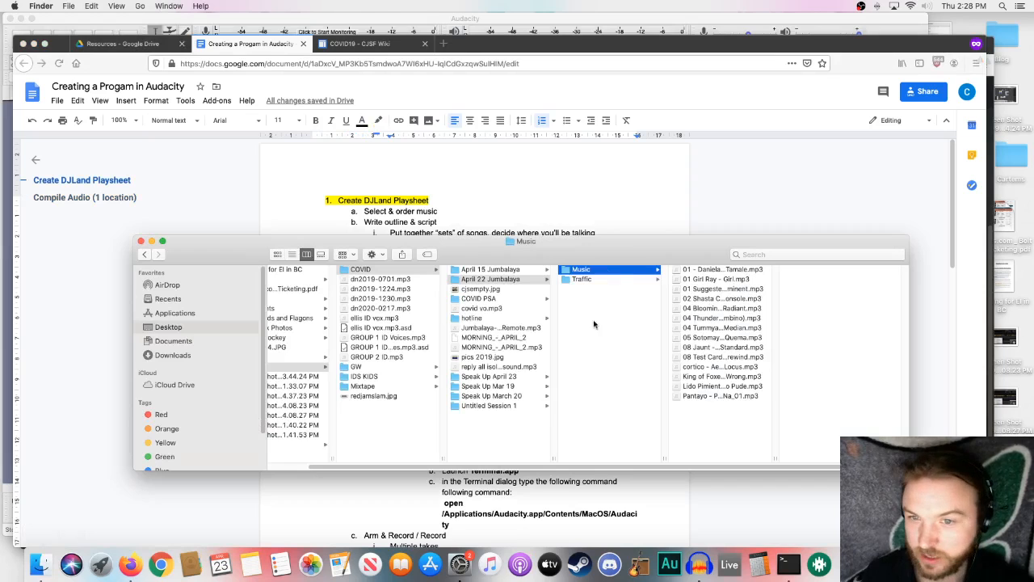
click(602, 280)
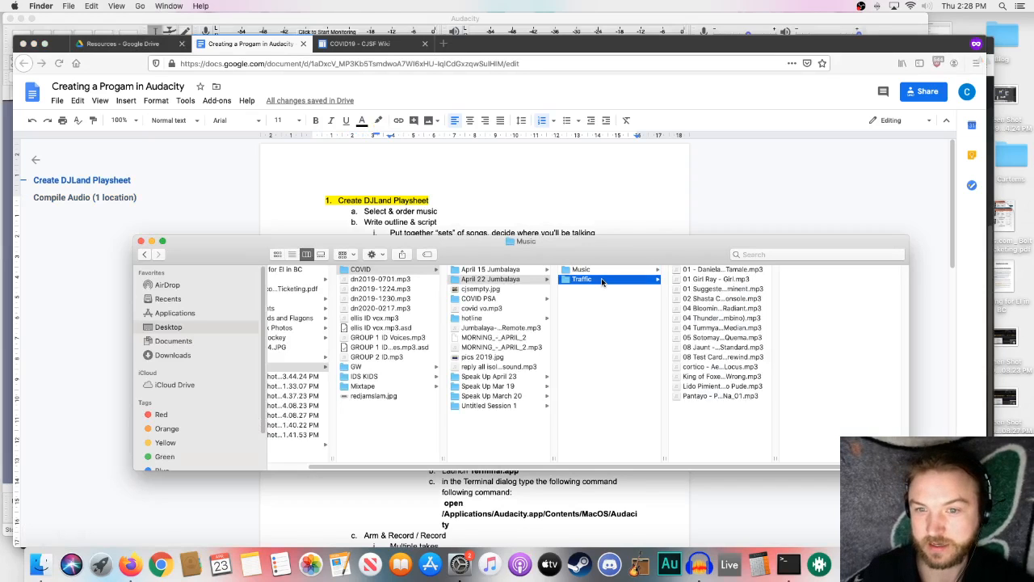
drag(585, 245, 579, 403)
drag(578, 404, 588, 143)
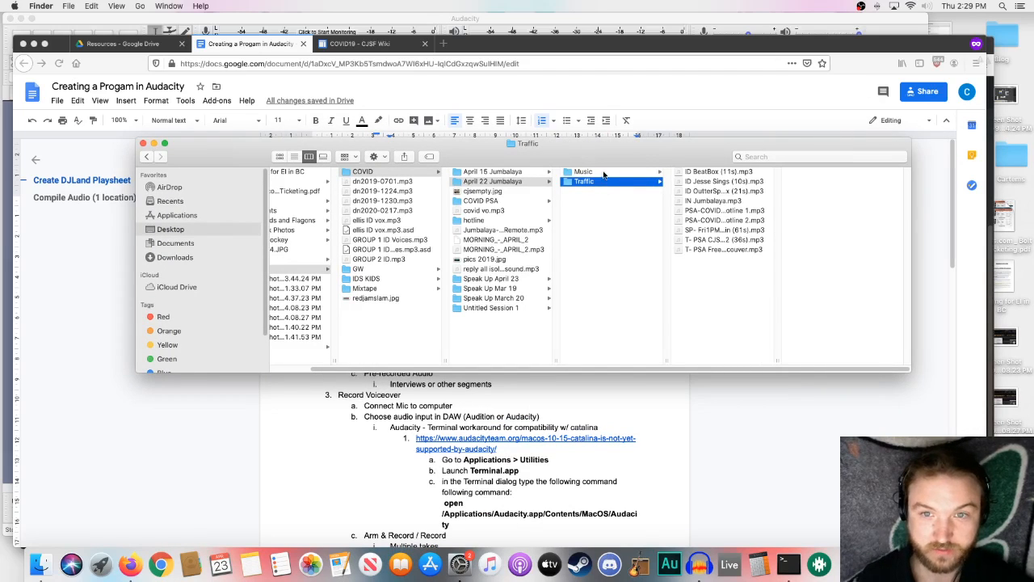
click(603, 173)
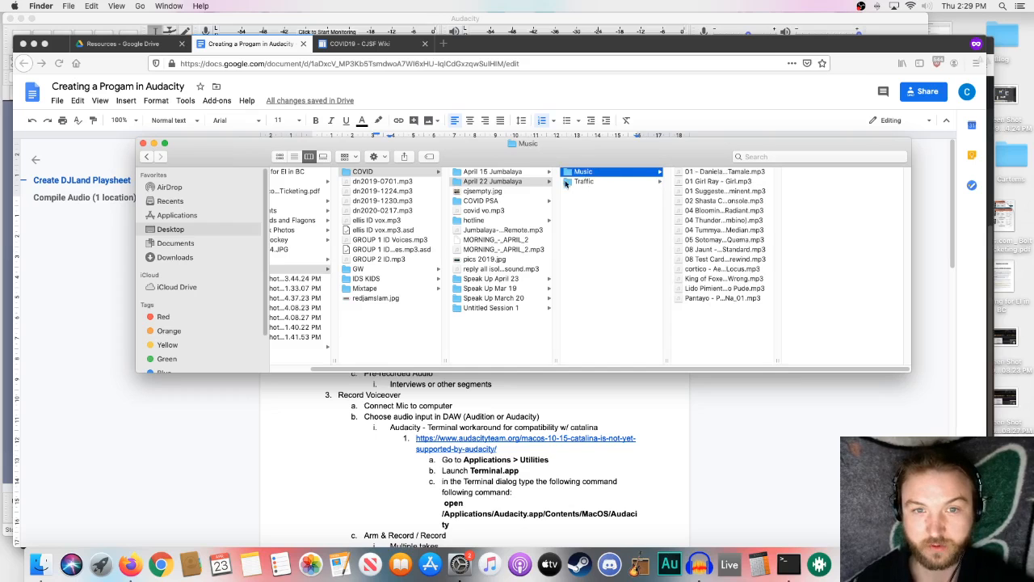
- Glance at the COVID19 CJSF Wiki page, and place the window with the DJLand playsheet beside the outline document
click(384, 45)
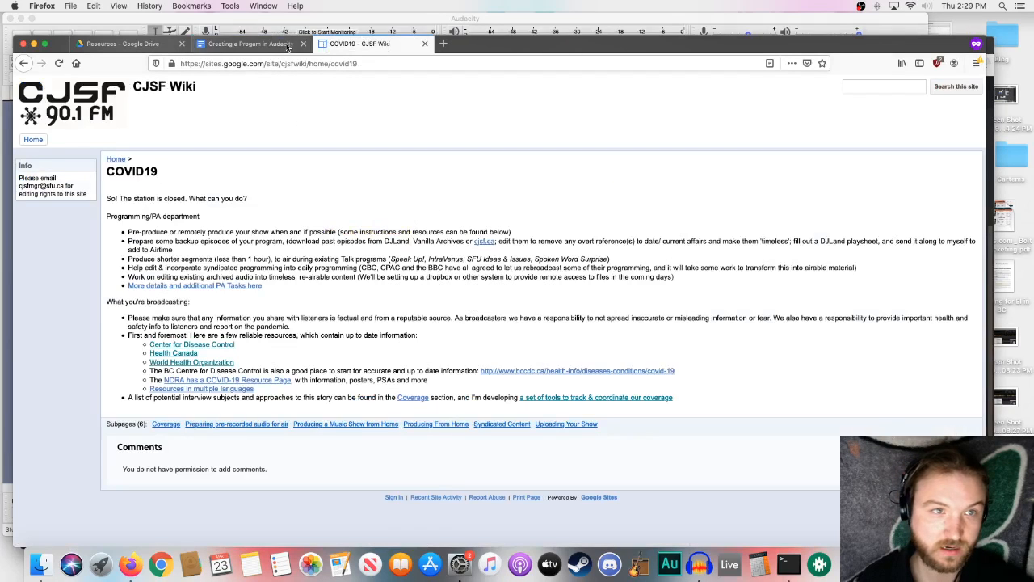
click(246, 44)
click(265, 7)
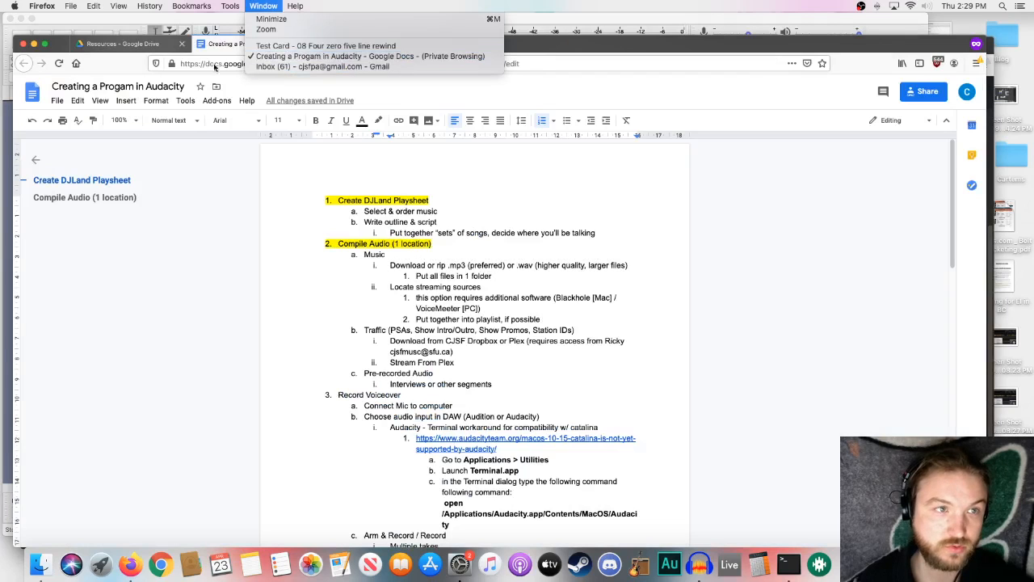
click(311, 47)
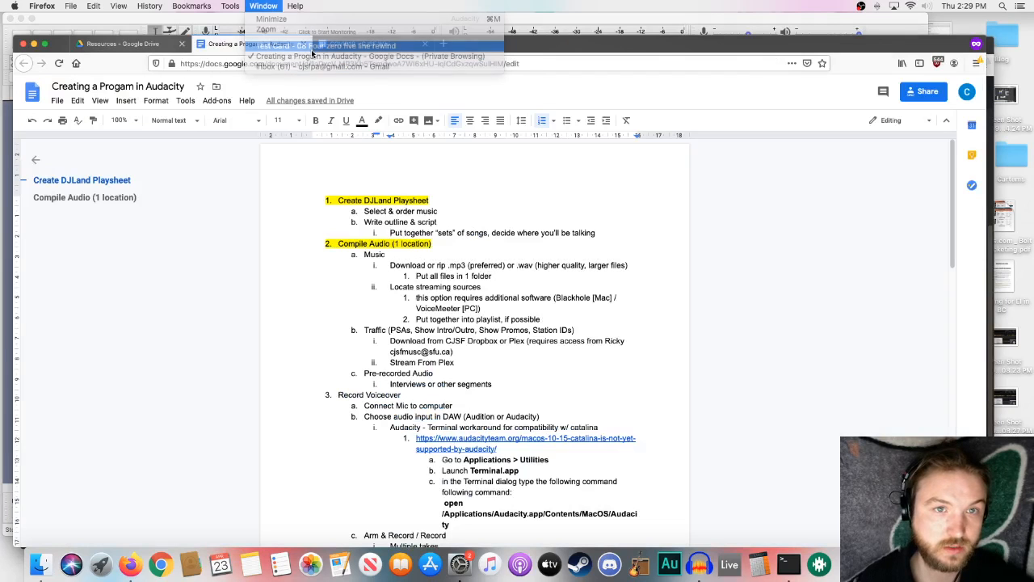
click(269, 44)
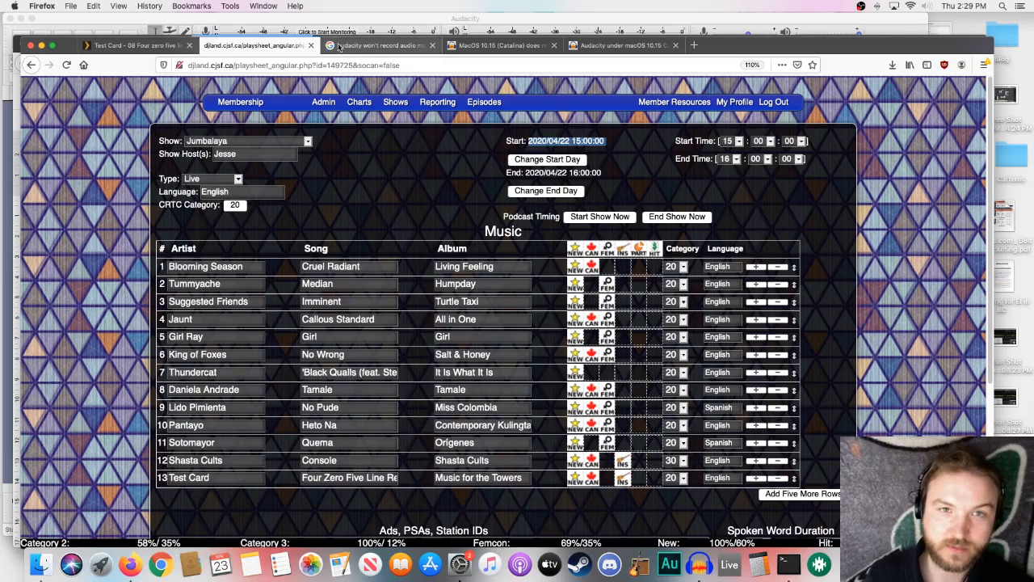
drag(67, 51, 541, 44)
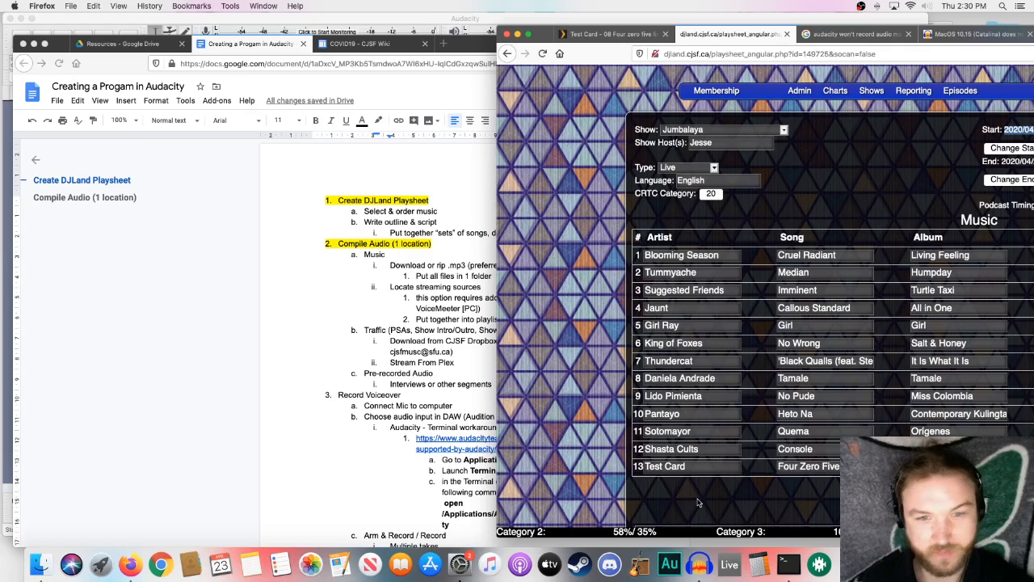
- Switch to Audacity and select Core Audio as the audio host and RODE NT-USB as the recording device
click(371, 24)
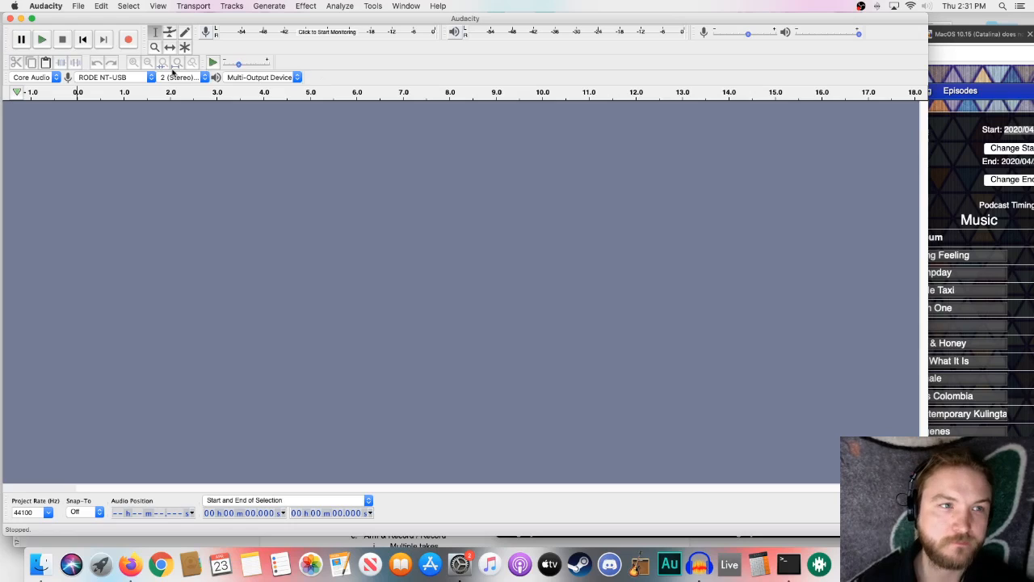
click(56, 80)
click(57, 79)
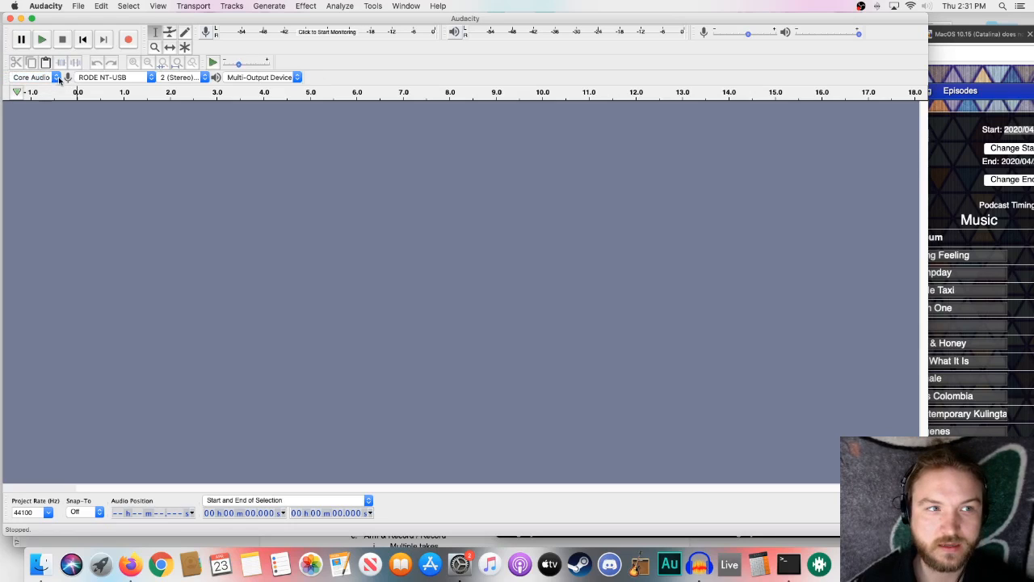
click(105, 78)
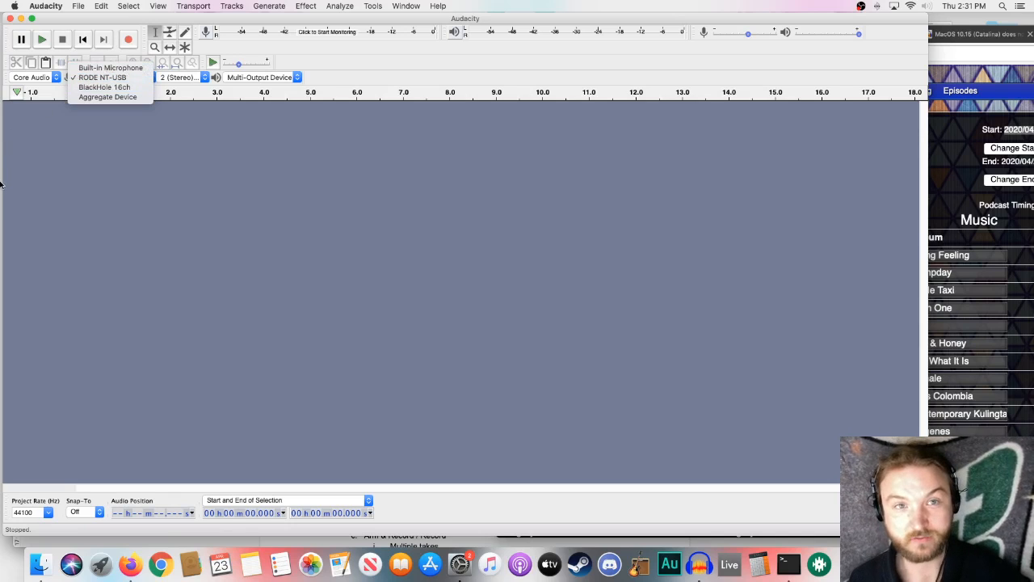
click(77, 166)
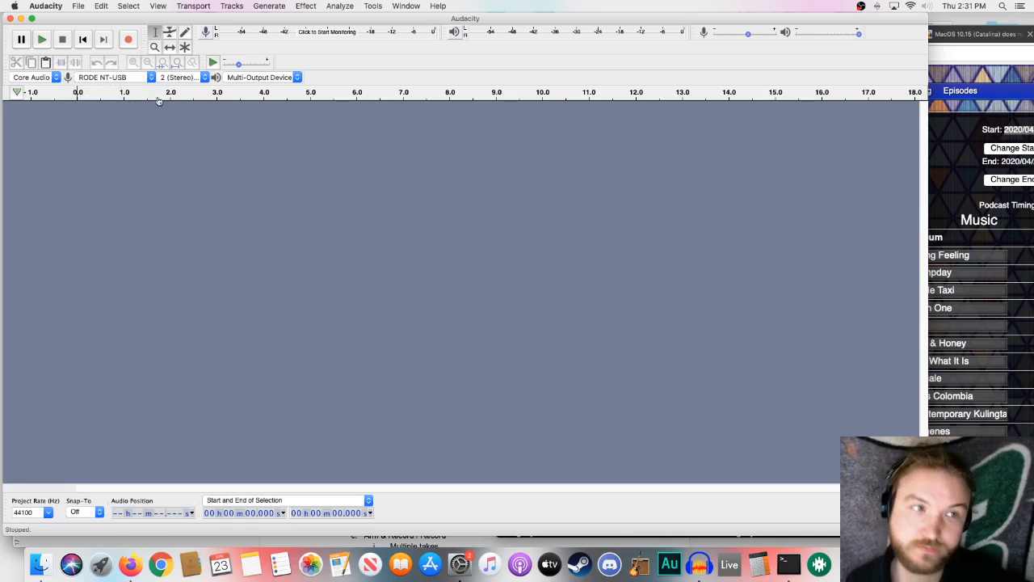
click(121, 78)
click(123, 78)
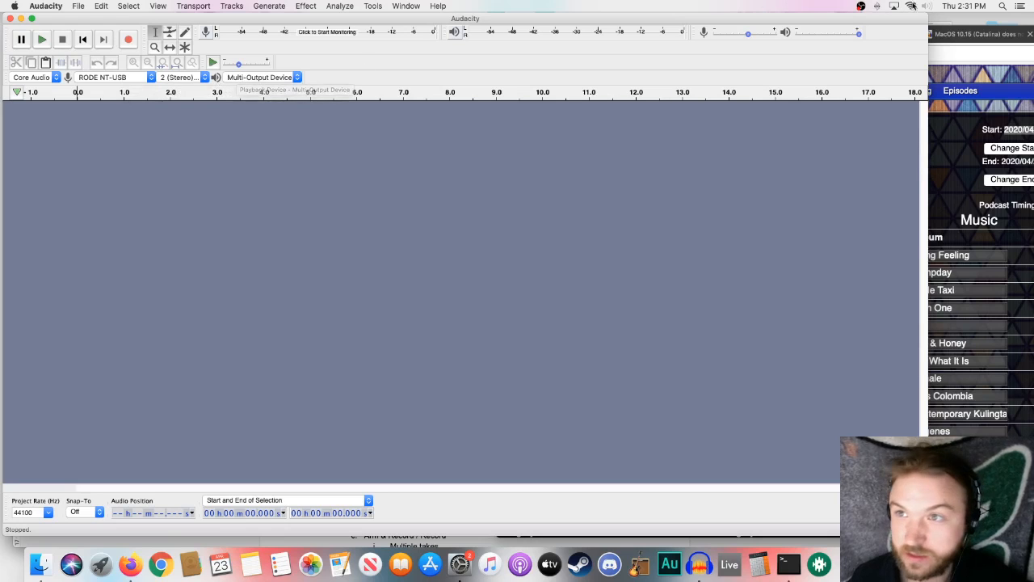
- Select Multi-Output Device as the playback device and start monitoring the recording level
click(257, 77)
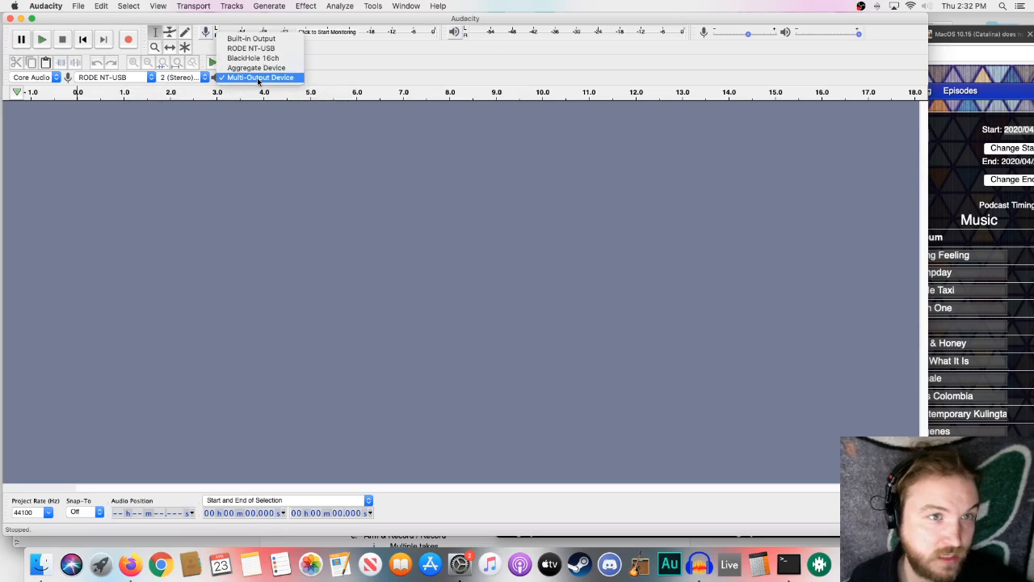
click(258, 78)
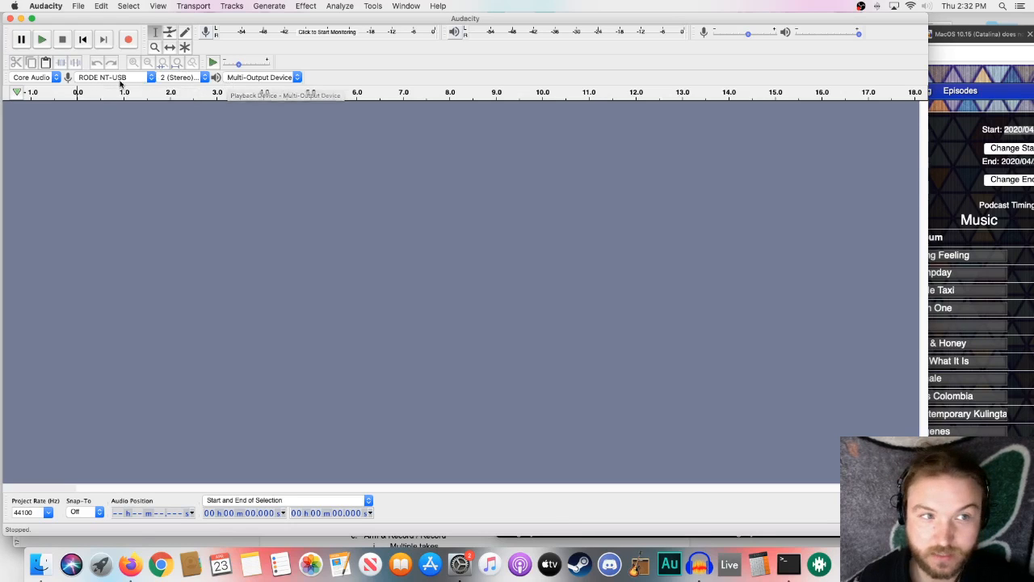
click(329, 33)
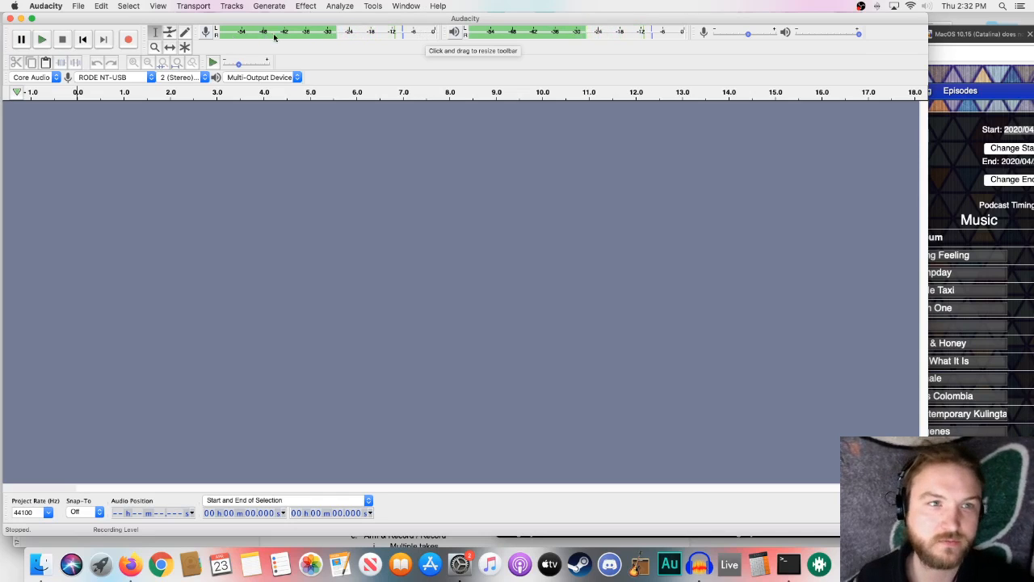
- Stop input monitoring, record a voiceover take about 3 minutes 20 seconds long while consulting the DJLand playsheet, and dismiss the dropout warning
click(325, 35)
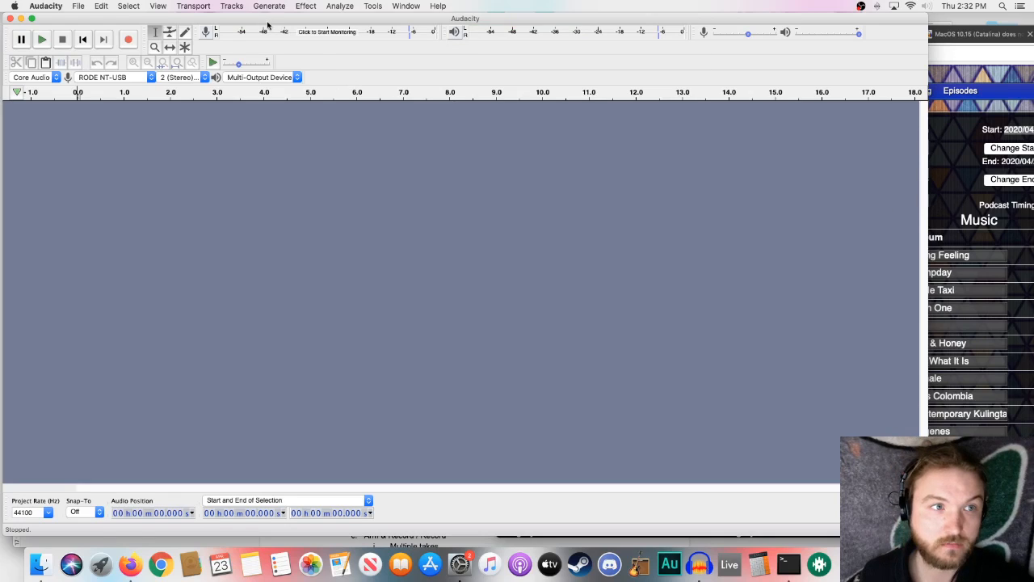
click(129, 40)
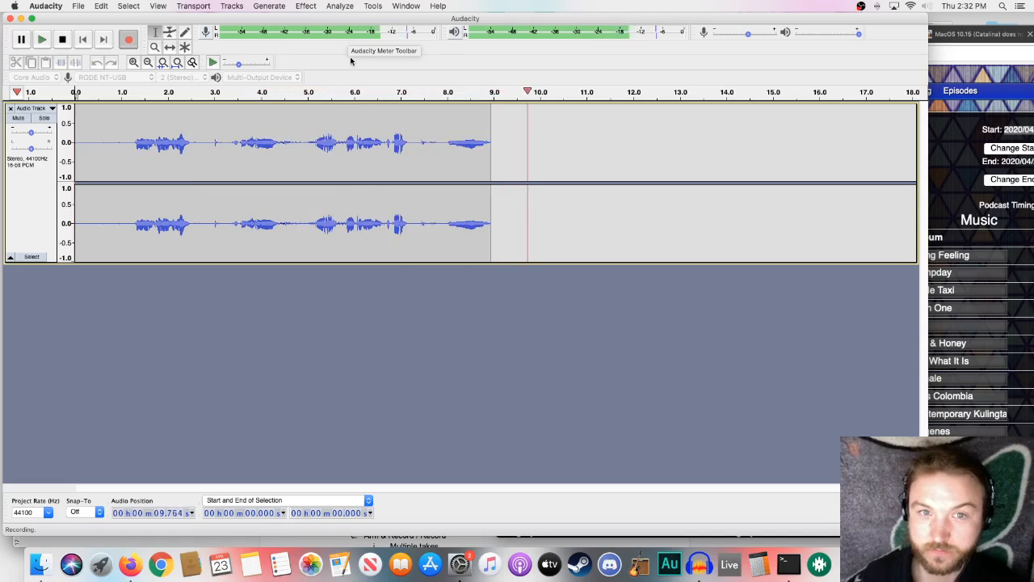
click(947, 168)
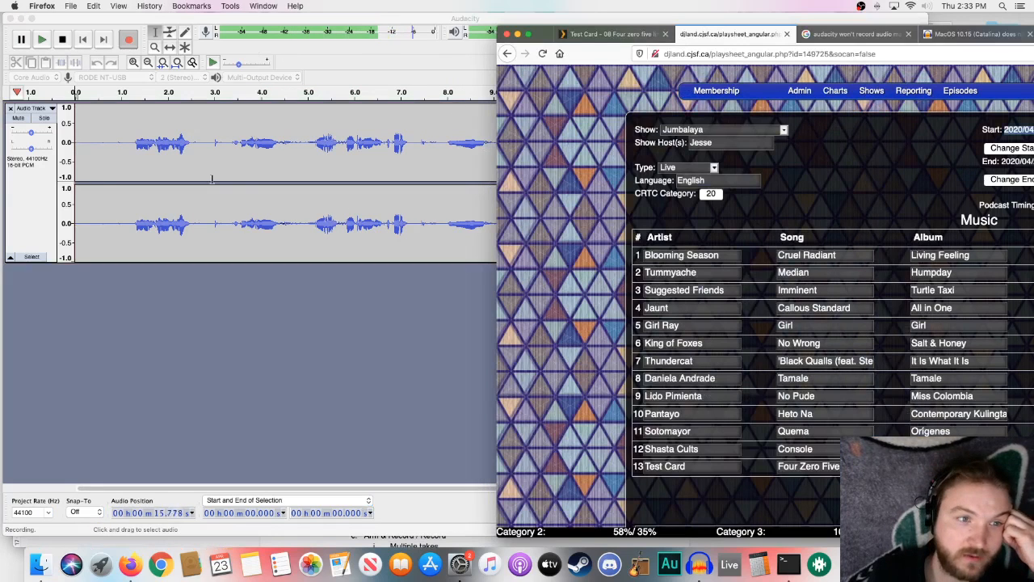
click(296, 272)
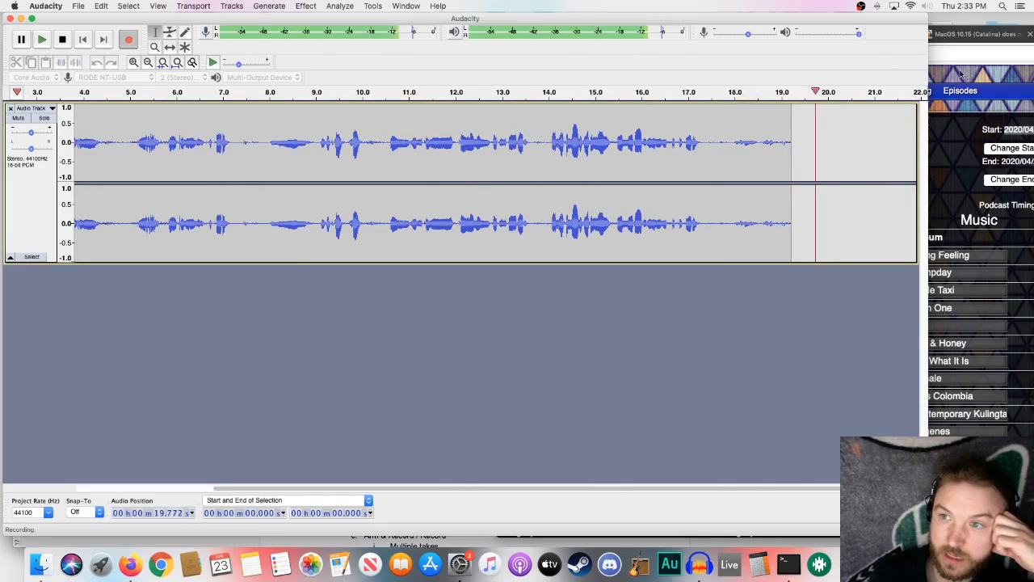
click(946, 166)
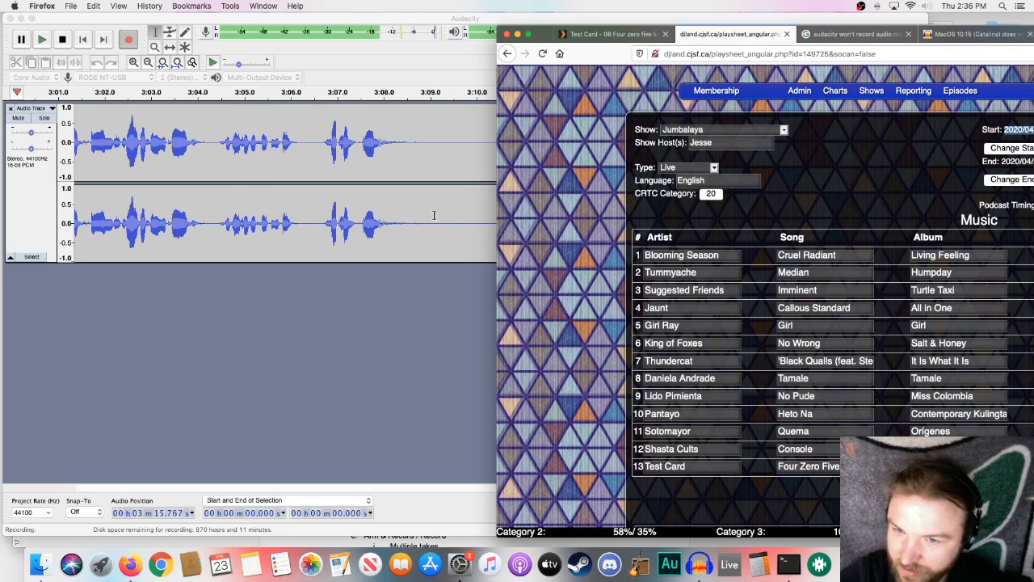
click(402, 69)
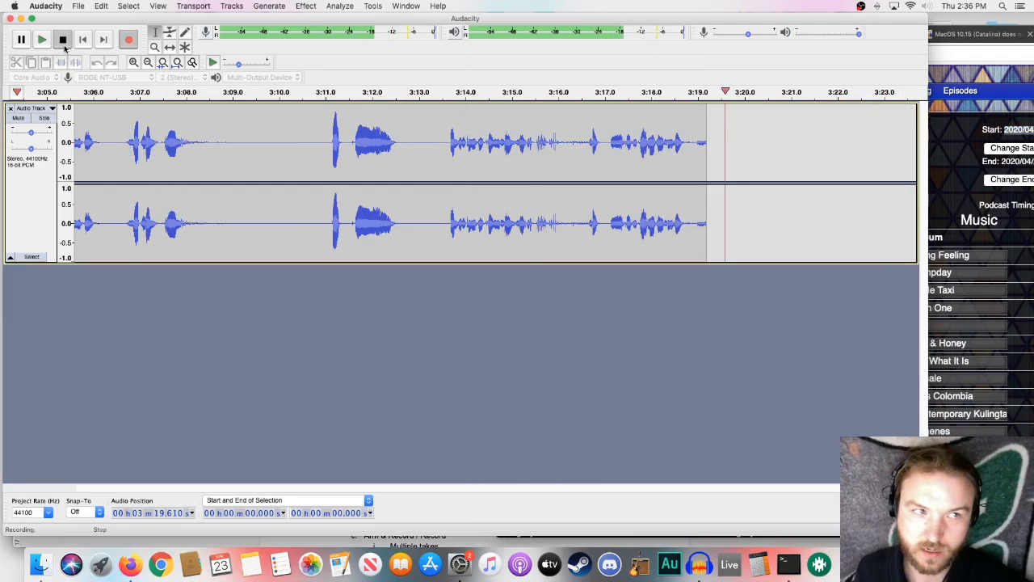
click(64, 42)
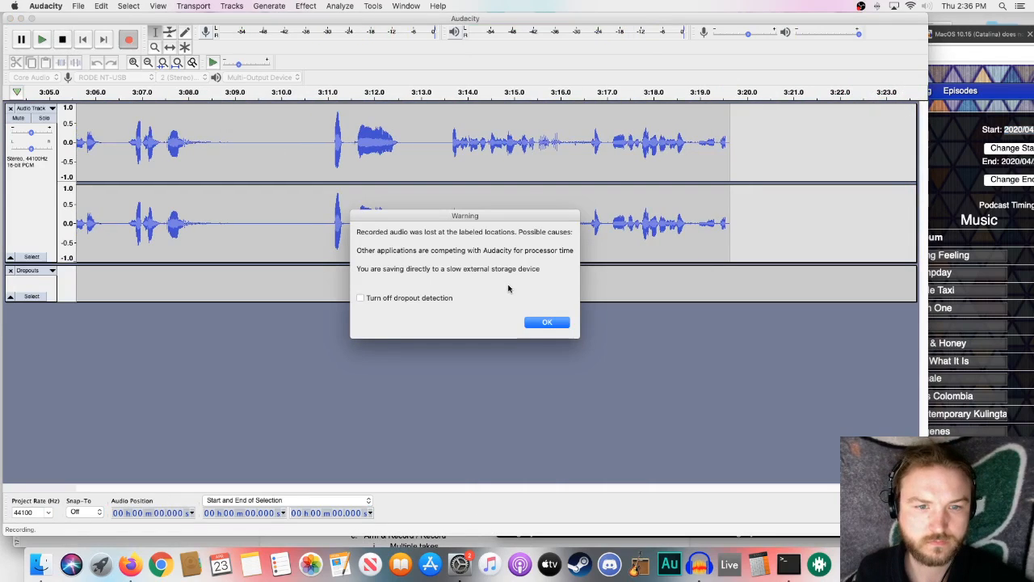
click(547, 323)
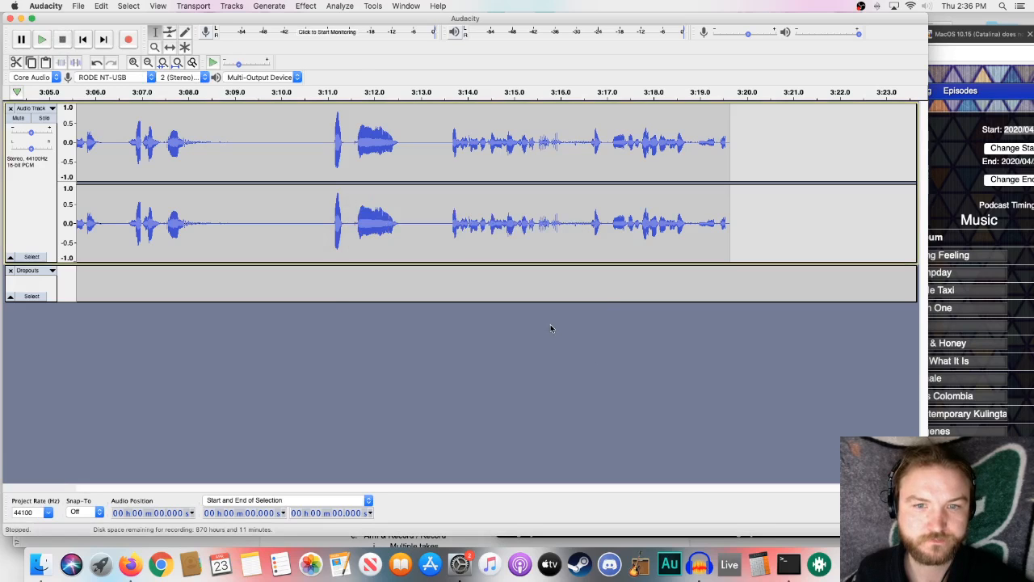
- Fit the whole recording in view, listen around the labelled dropouts near its start, and remove the Dropouts label track
click(178, 63)
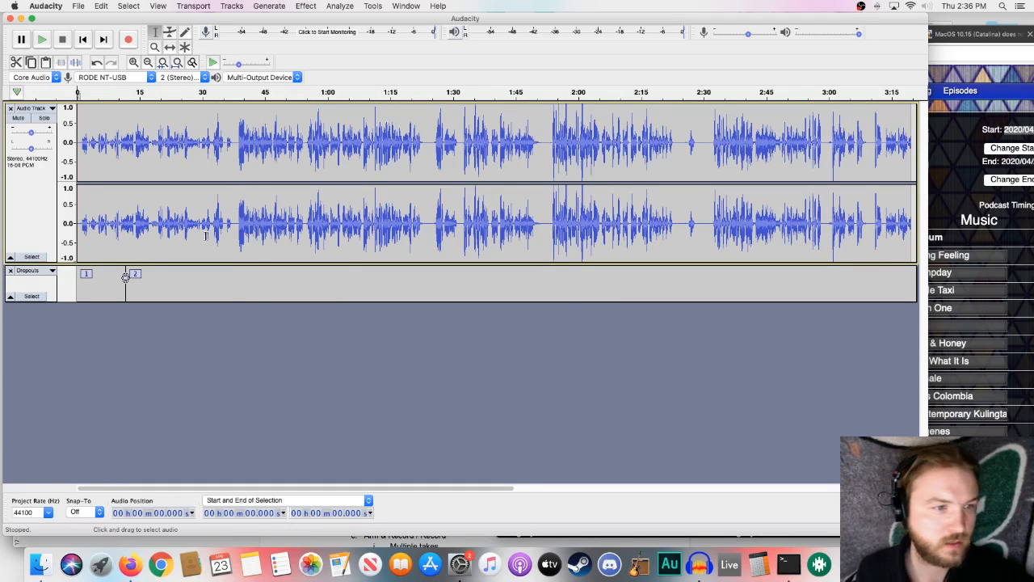
click(116, 202)
key(space)
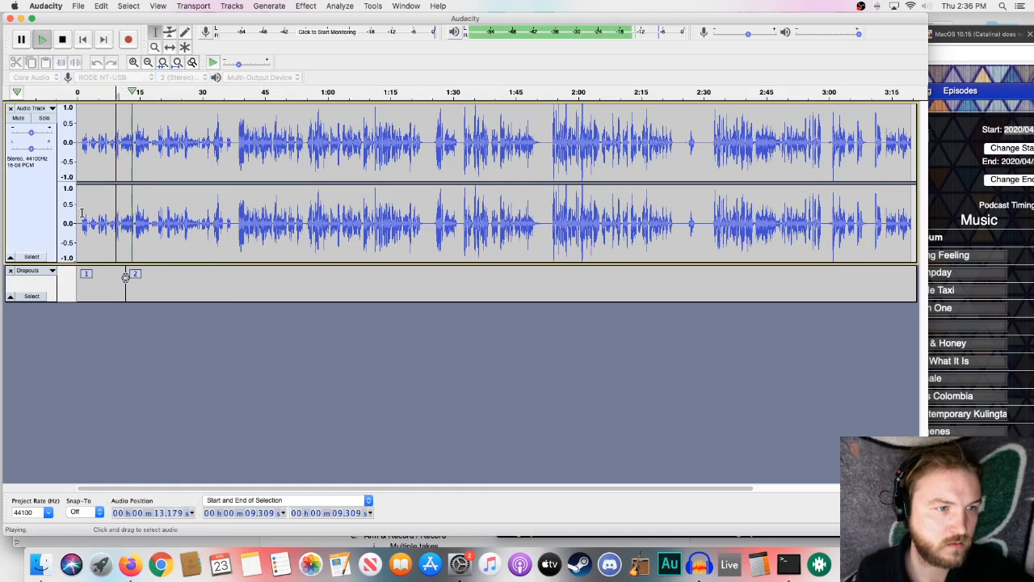
click(83, 214)
key(space)
key(space)
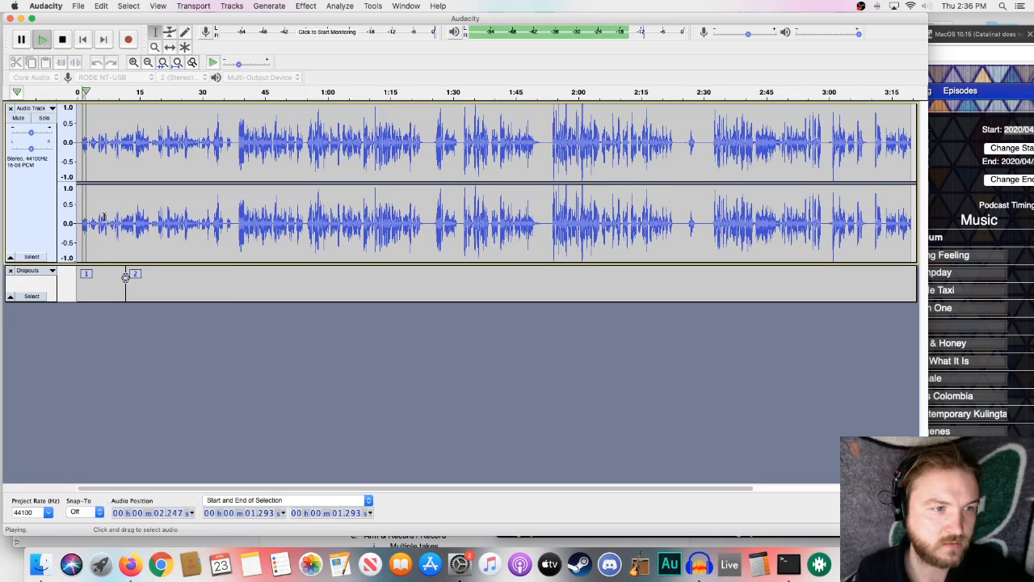
key(space)
click(11, 272)
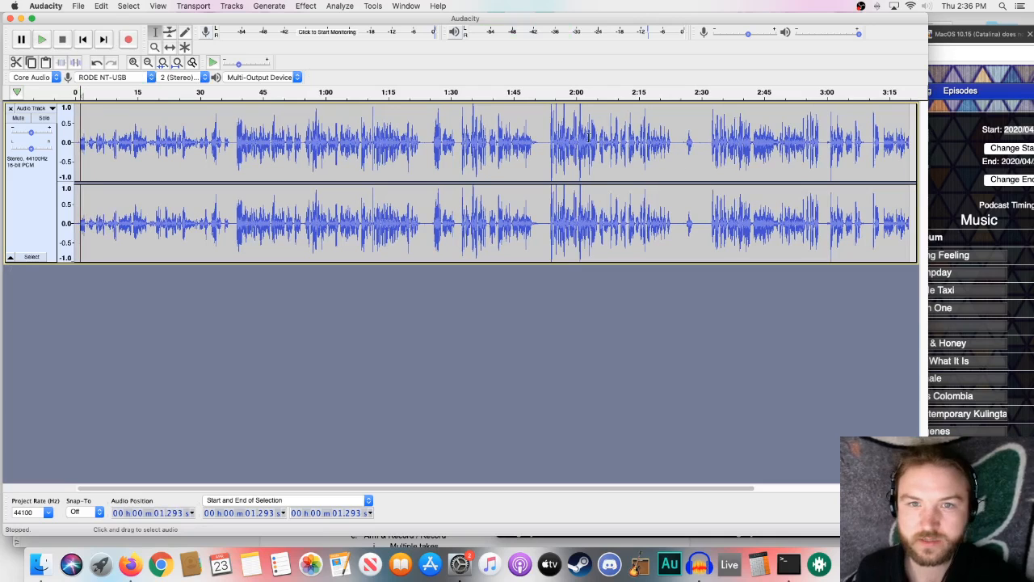
- Place the cursor in the silent gap at about 1:53 of the voiceover recording
drag(545, 127, 596, 136)
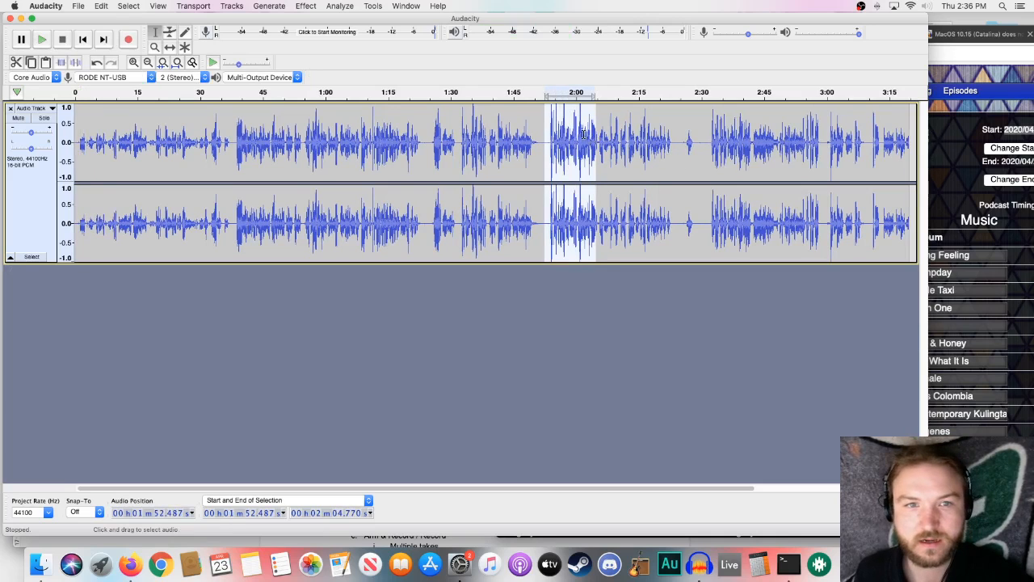
click(540, 136)
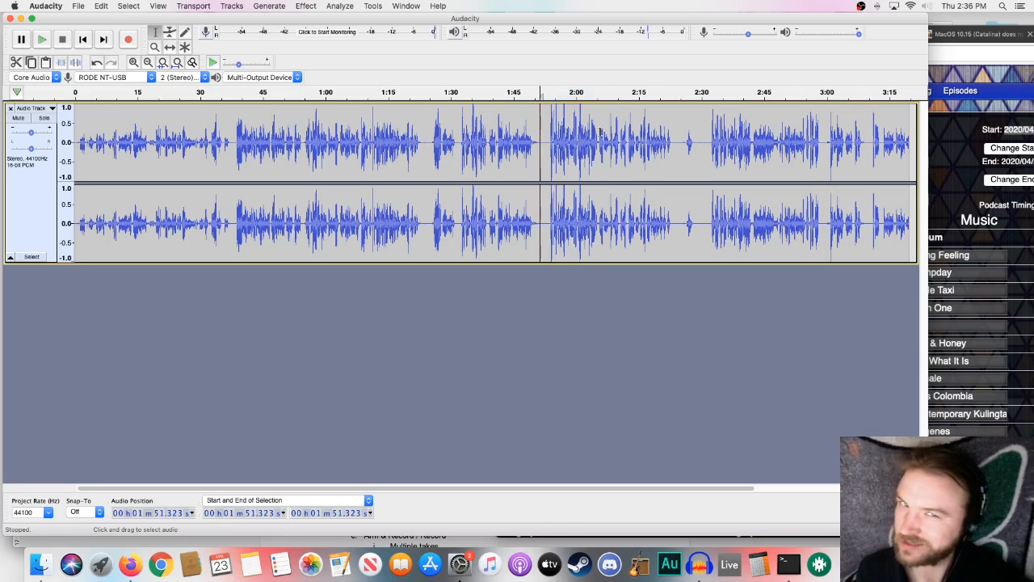
click(548, 221)
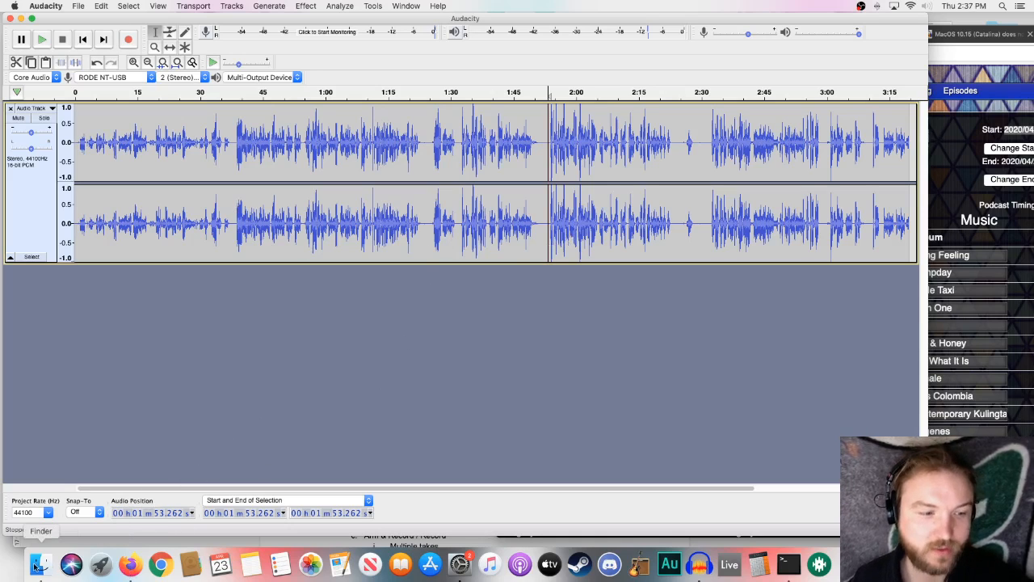
- Switch to Firefox, review the Record Voiceover and Edit Voiceover sections of the outline document, and return to Audacity
click(130, 564)
click(339, 395)
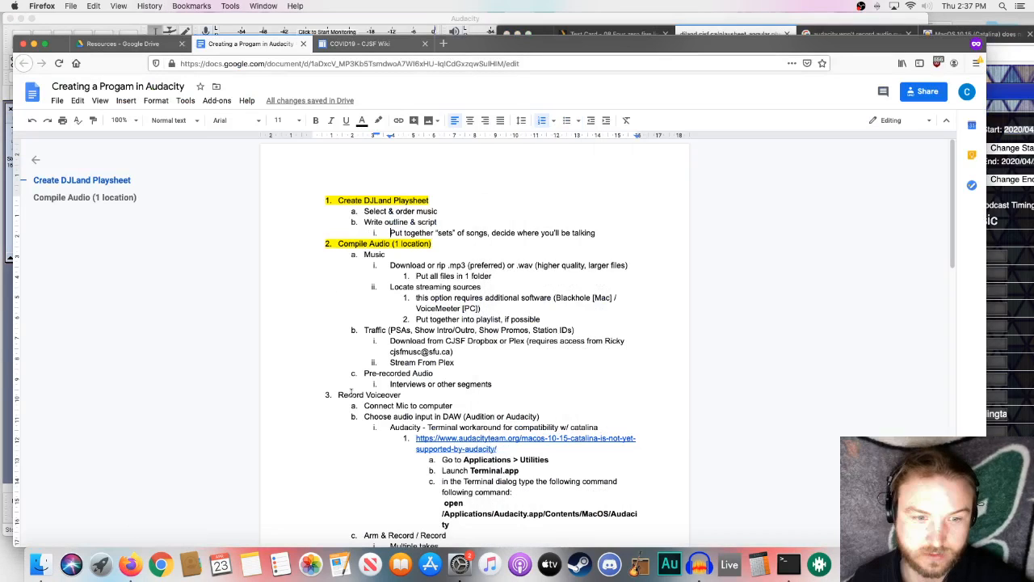
drag(338, 395, 399, 397)
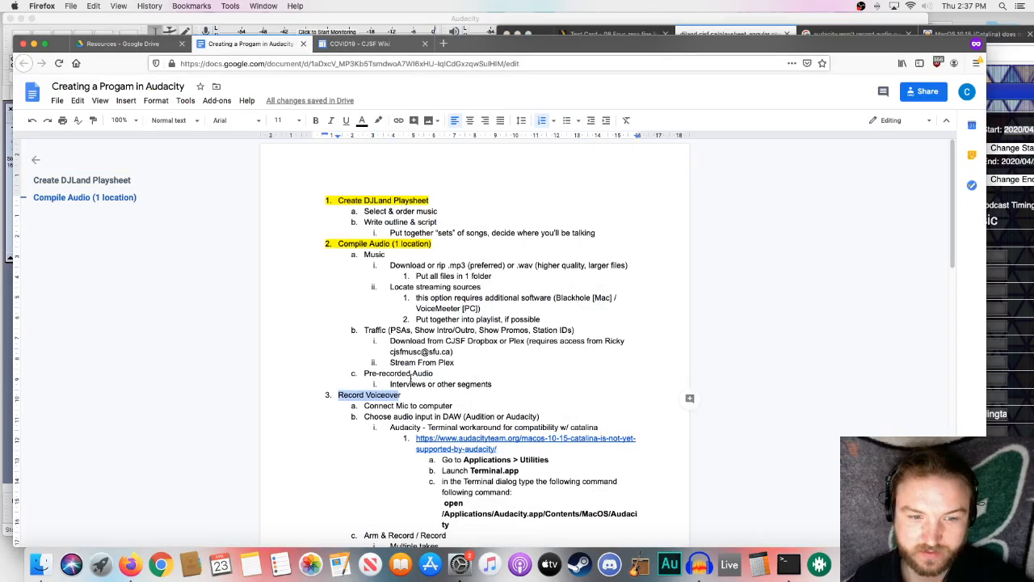
scroll(379, 405, down, 5)
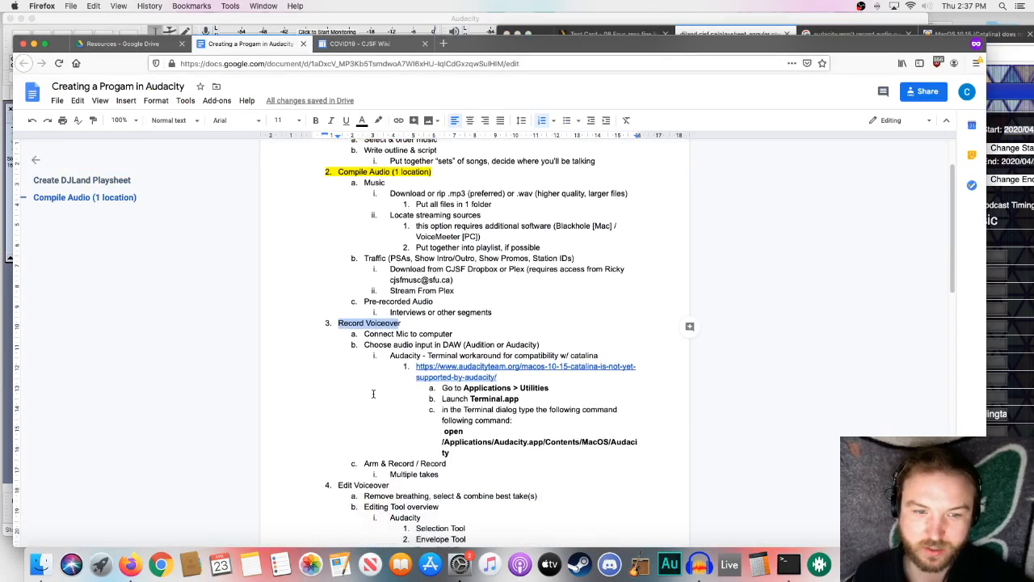
scroll(373, 394, down, 4)
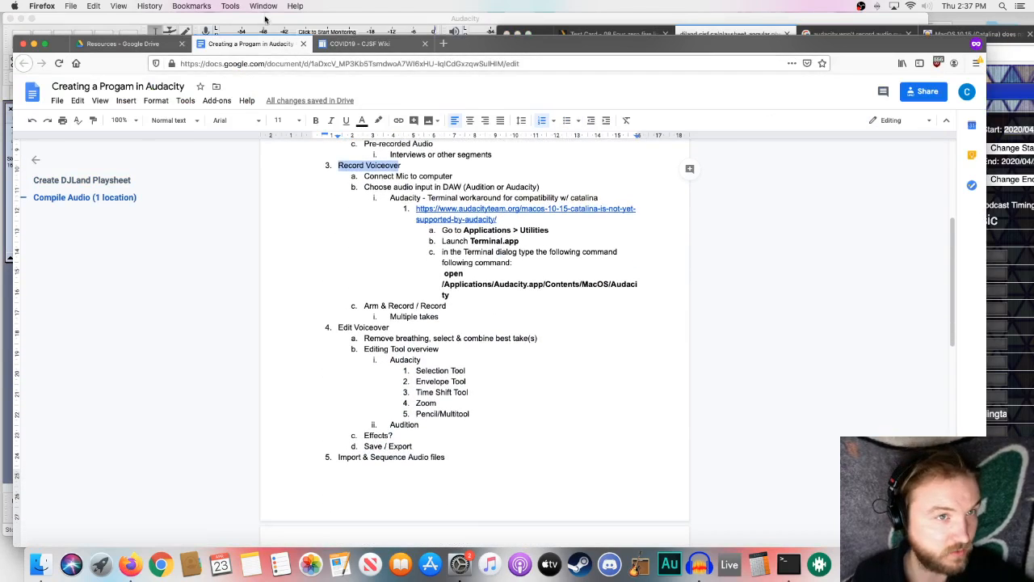
click(265, 18)
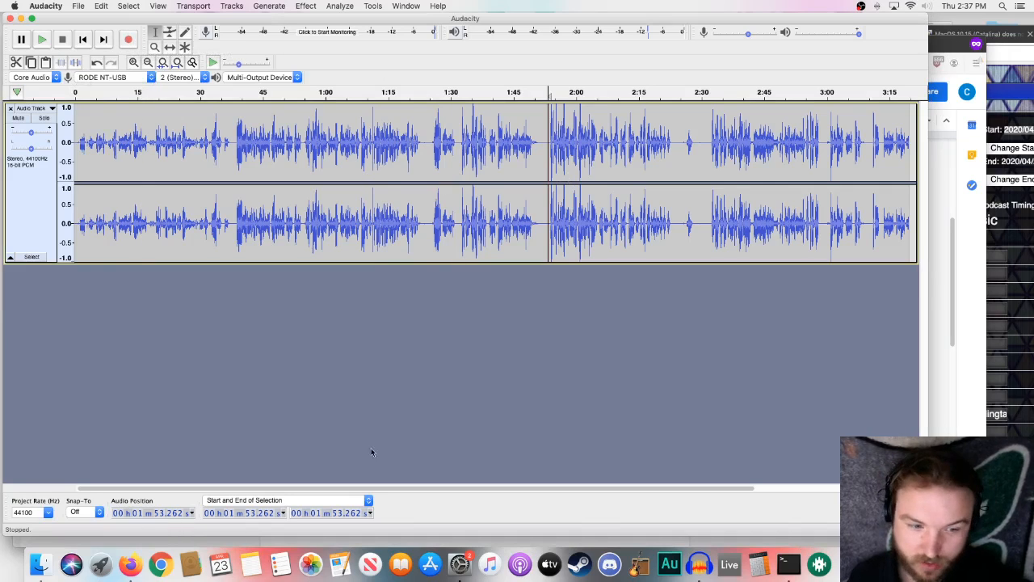
click(364, 542)
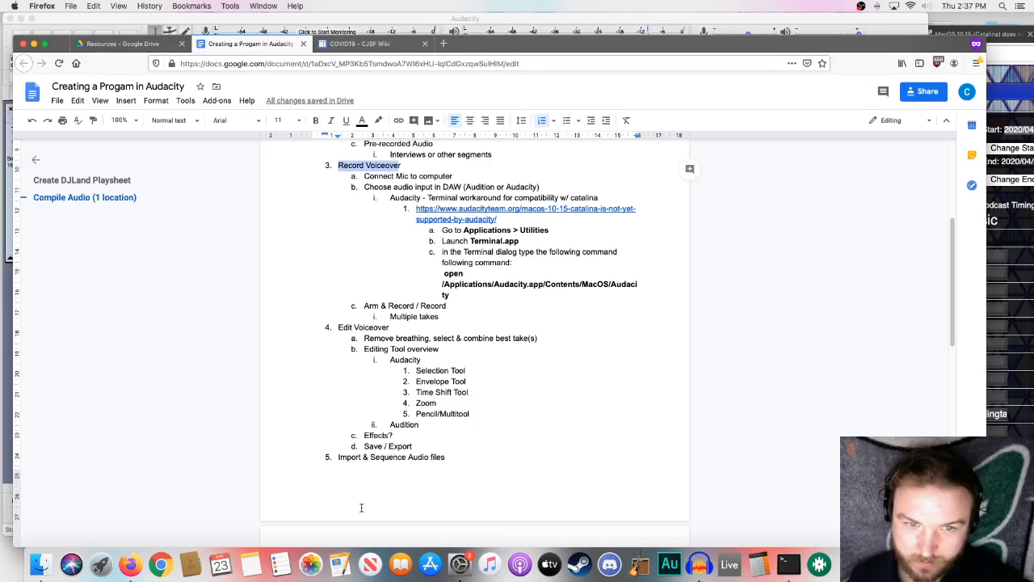
scroll(364, 501, down, 3)
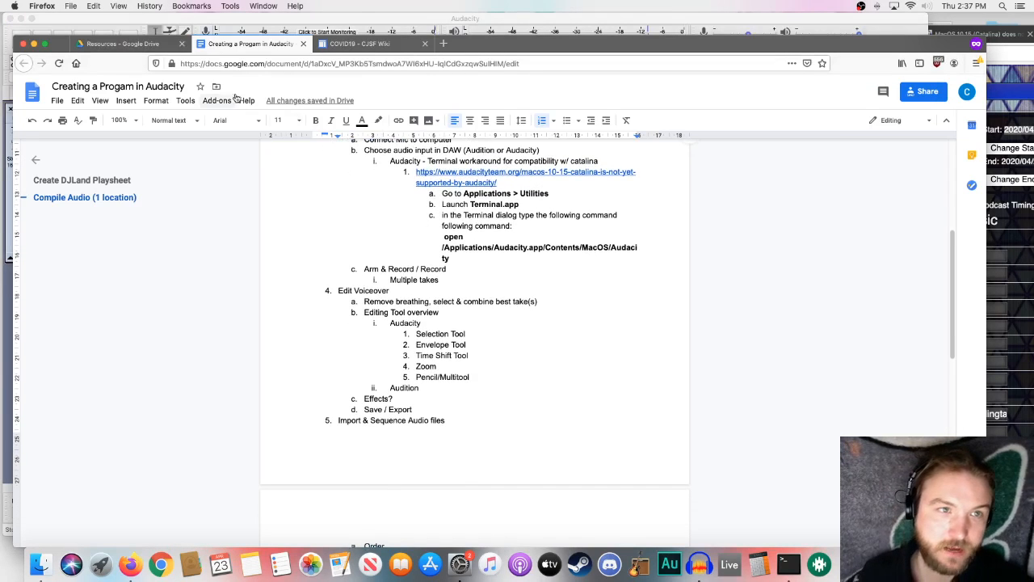
click(242, 29)
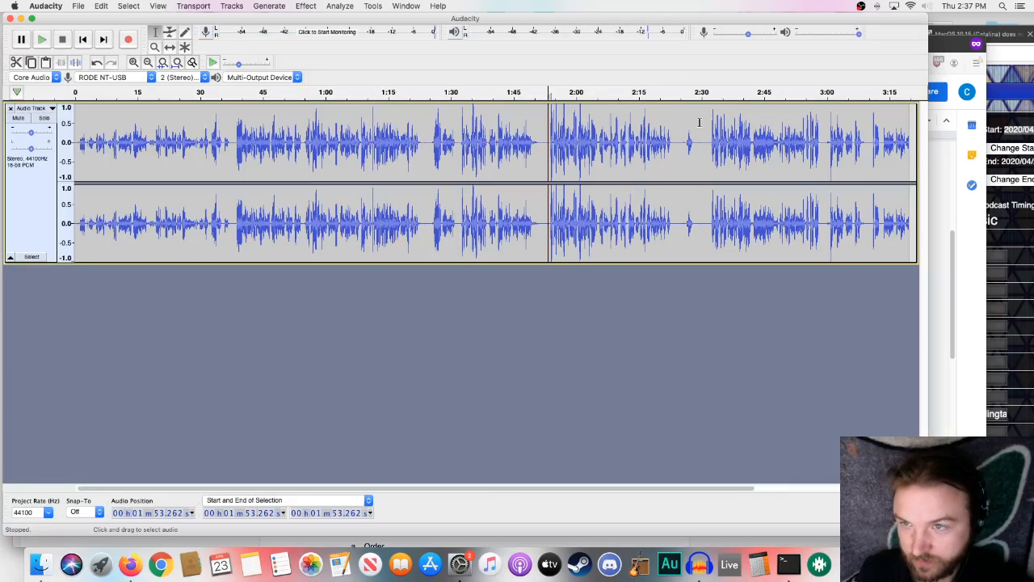
- Play the voiceover from about 0:15, skipping ahead in stages to around 0:38, to locate the end of the unwanted opening
drag(413, 484, 445, 489)
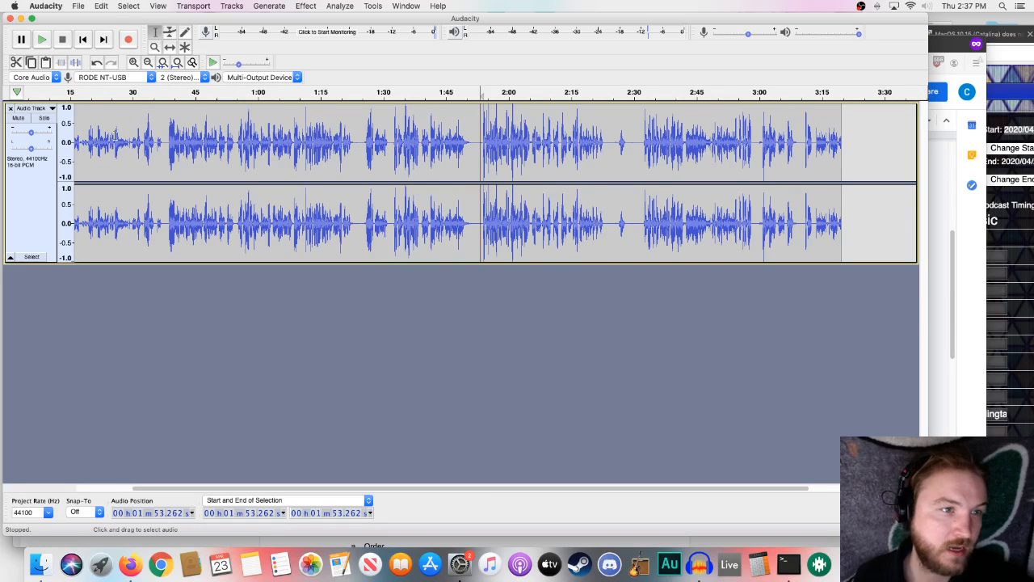
drag(301, 487, 142, 480)
click(144, 198)
click(135, 198)
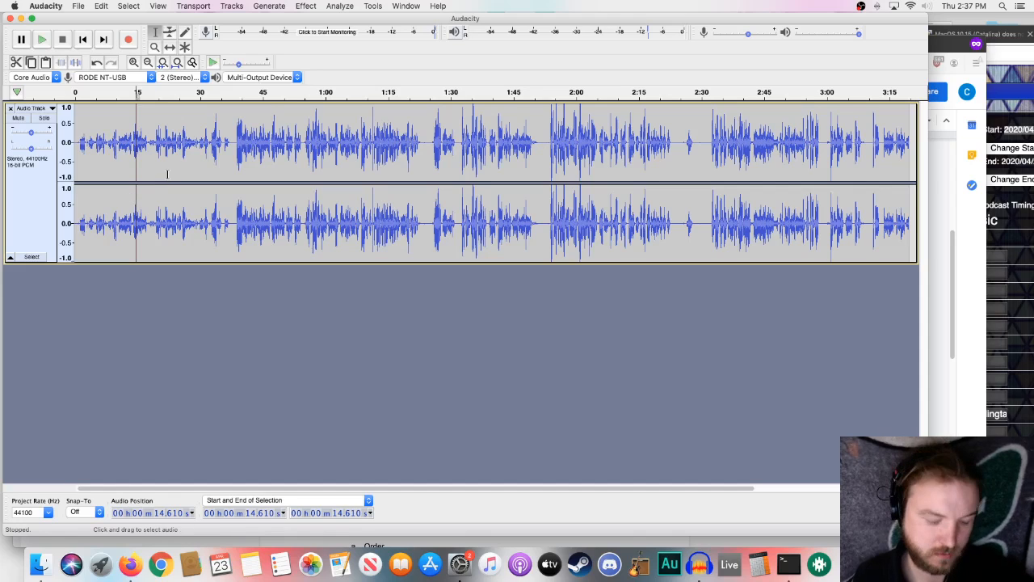
key(space)
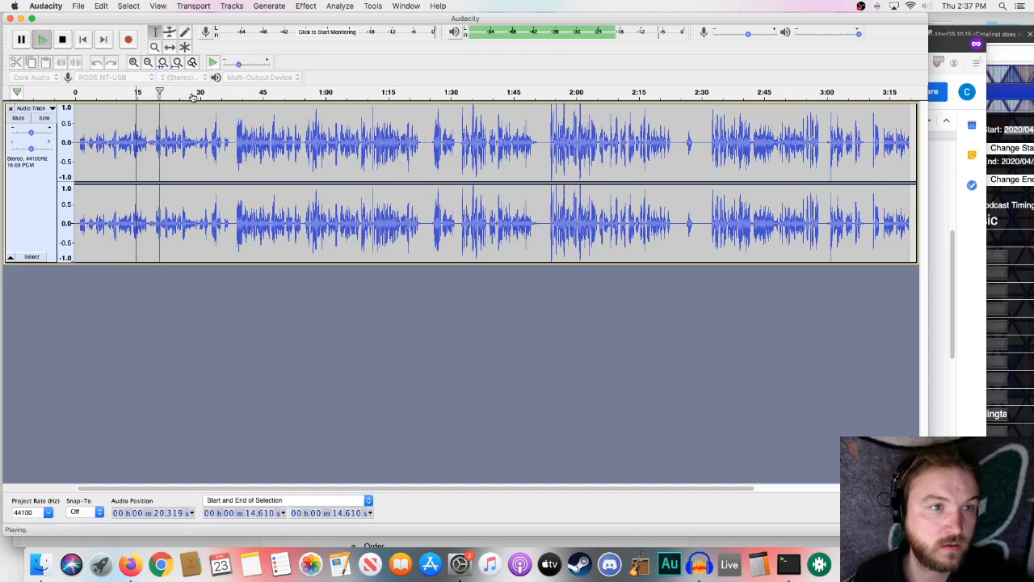
click(187, 93)
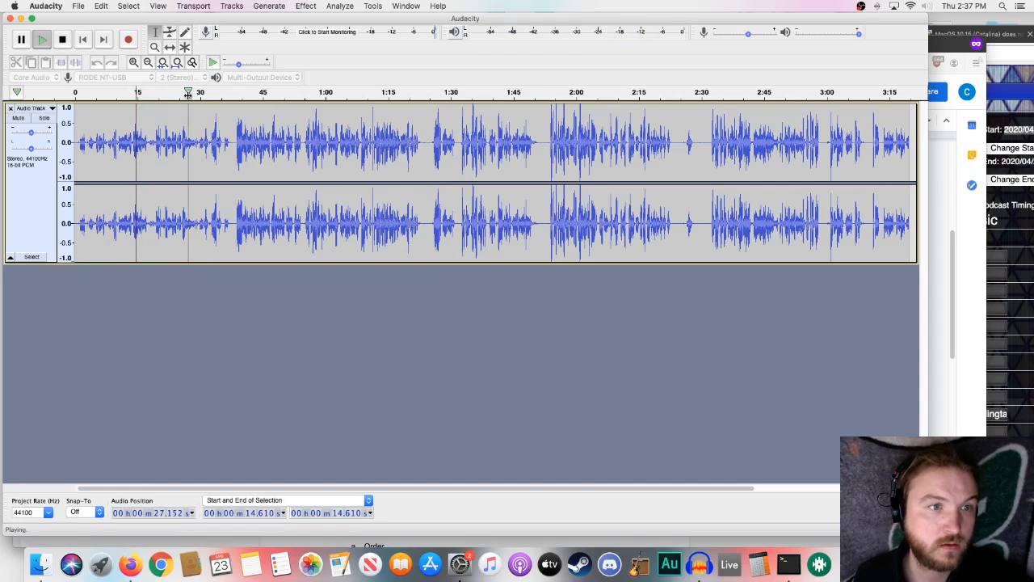
click(210, 92)
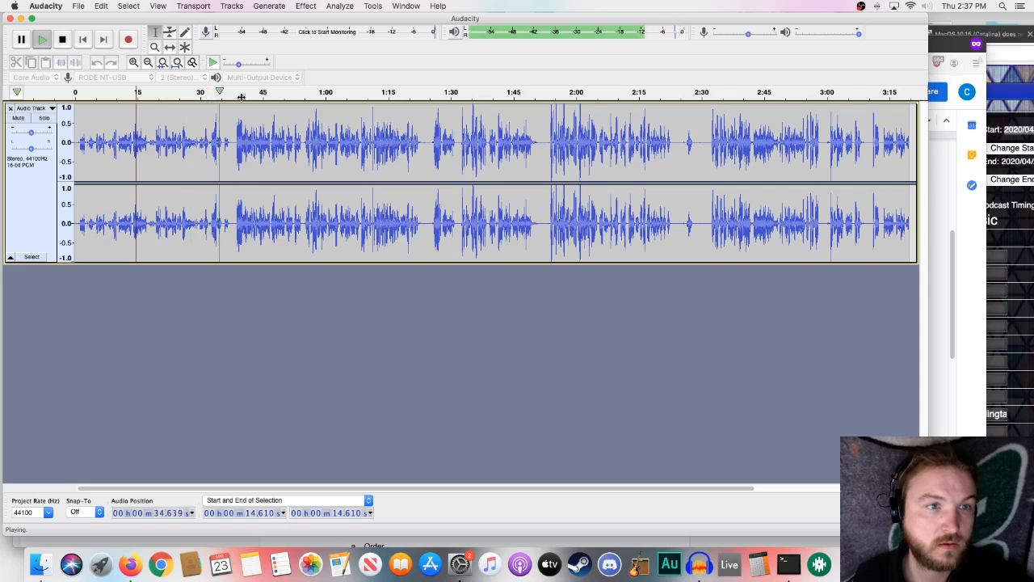
click(240, 96)
click(233, 95)
key(space)
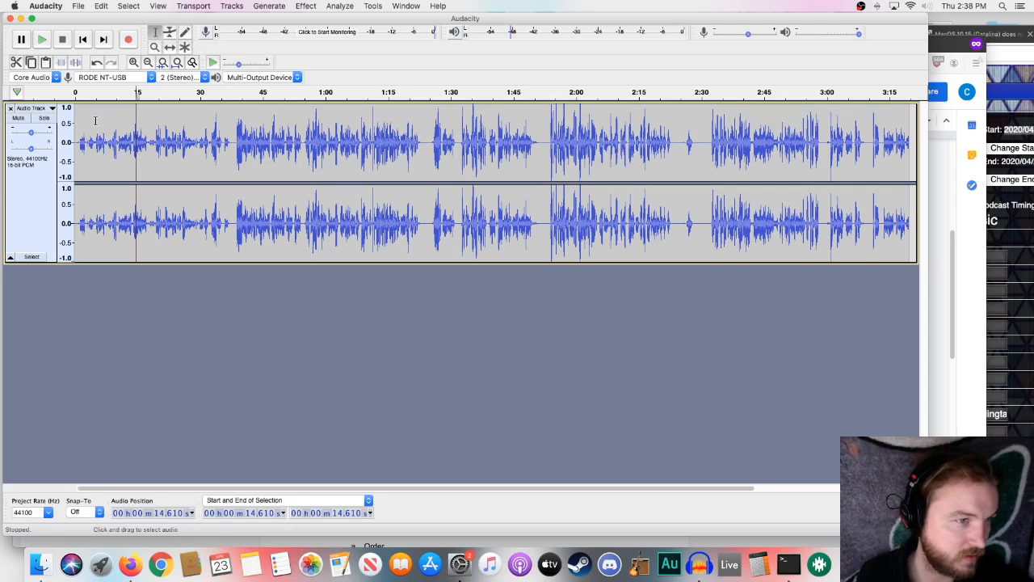
- Delete the opening section of the voiceover recording from the start to about 37.6 seconds
drag(94, 122, 272, 139)
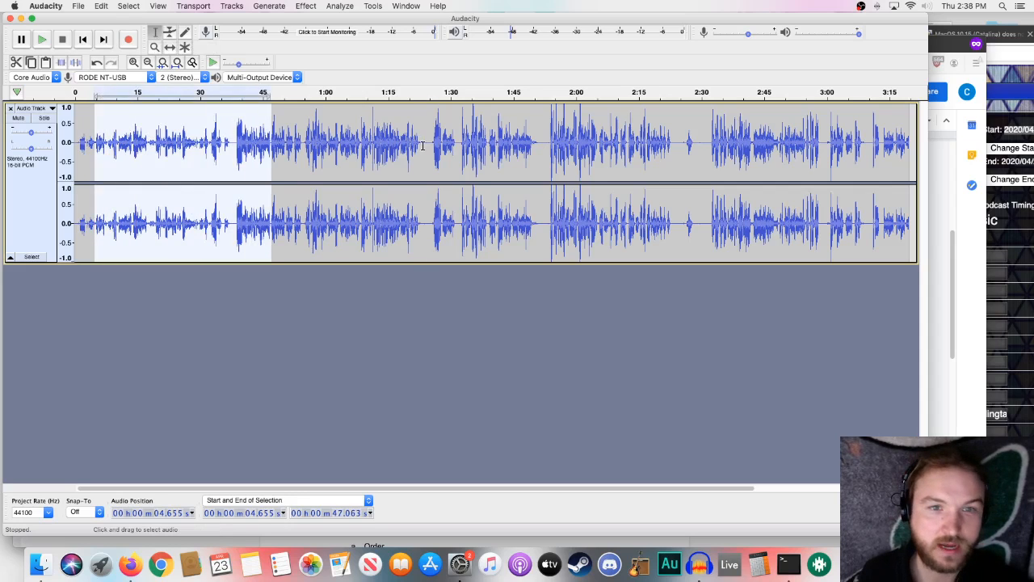
click(421, 145)
drag(430, 142, 460, 141)
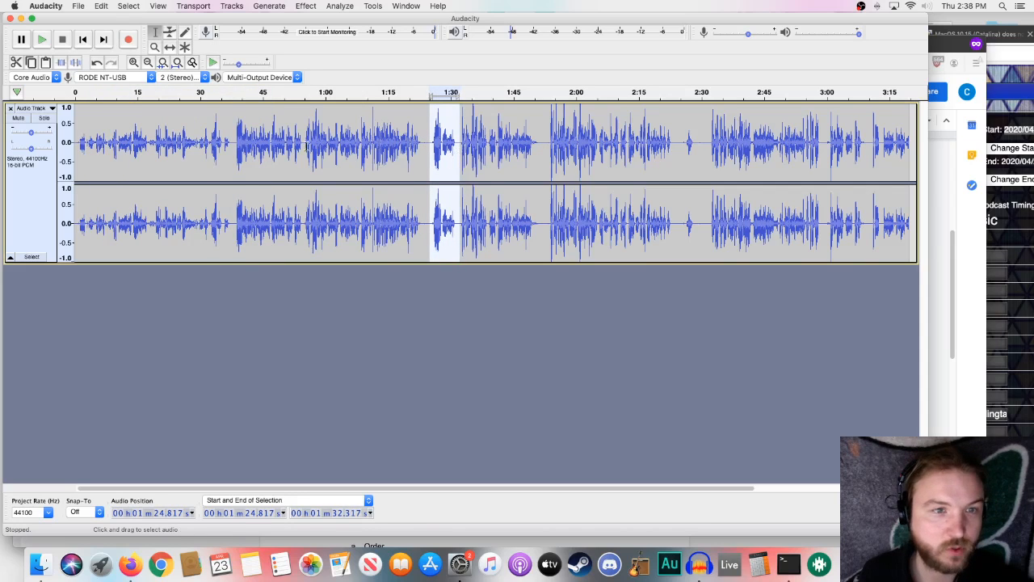
drag(231, 144, 75, 152)
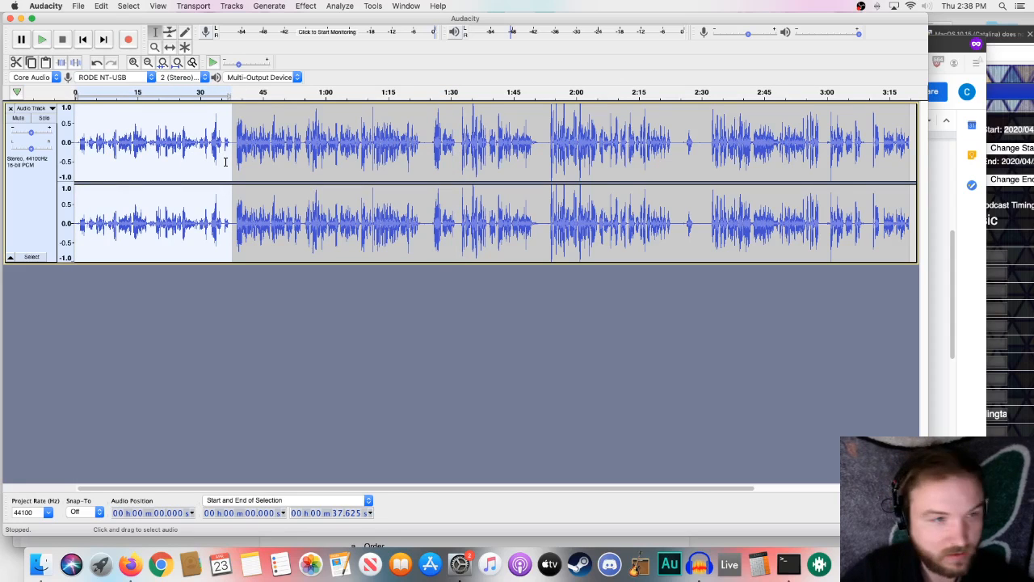
key(Delete)
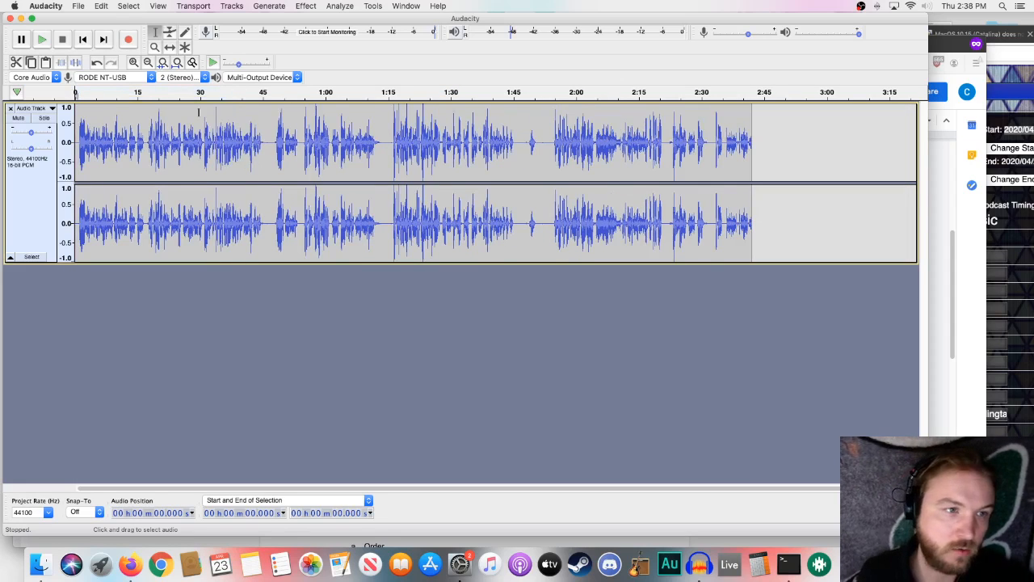
- Amplify the voiceover section from about 1:15.9 to 1:45.4 by -1.4 dB
drag(391, 135, 438, 143)
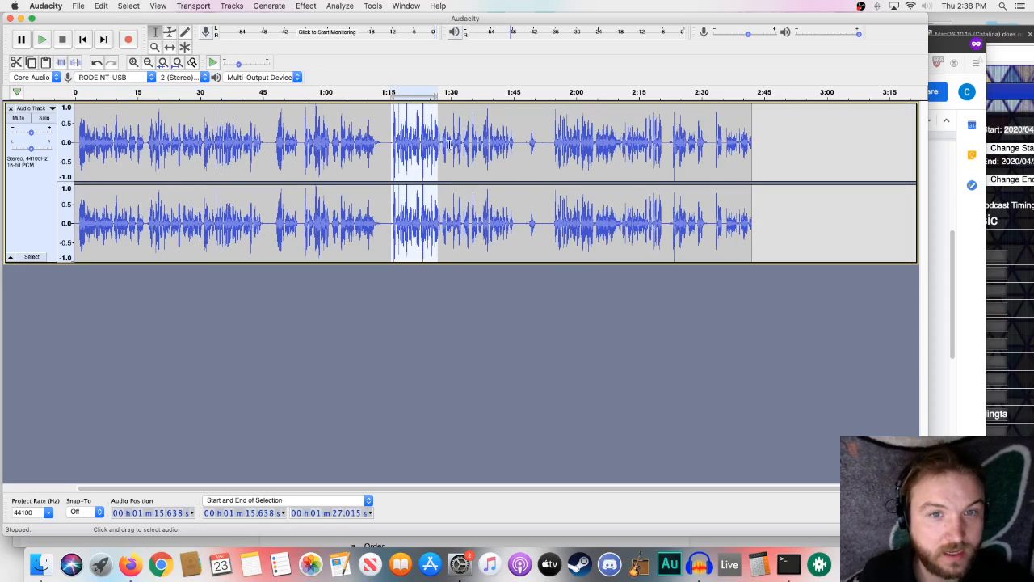
drag(513, 141, 393, 152)
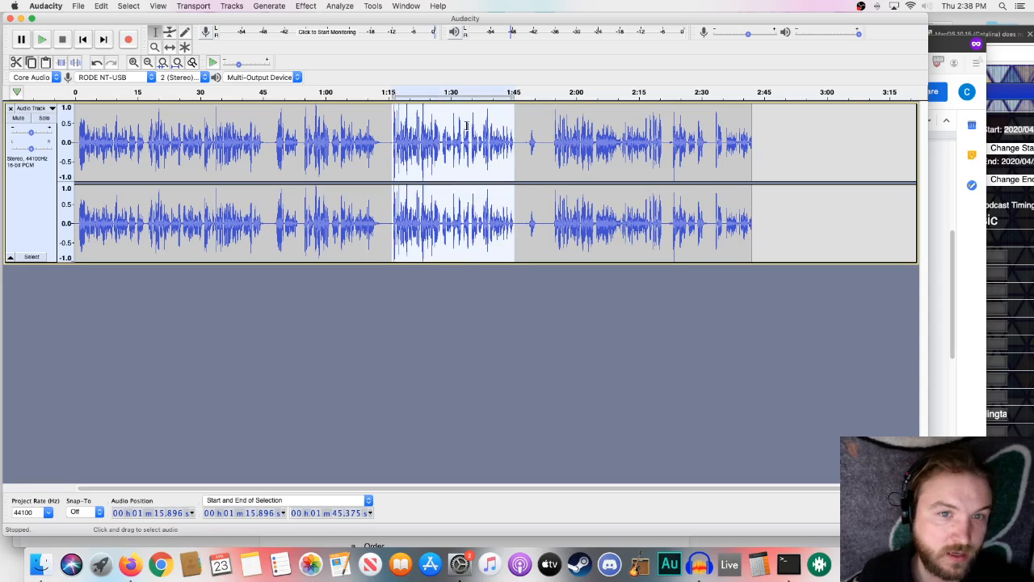
click(306, 6)
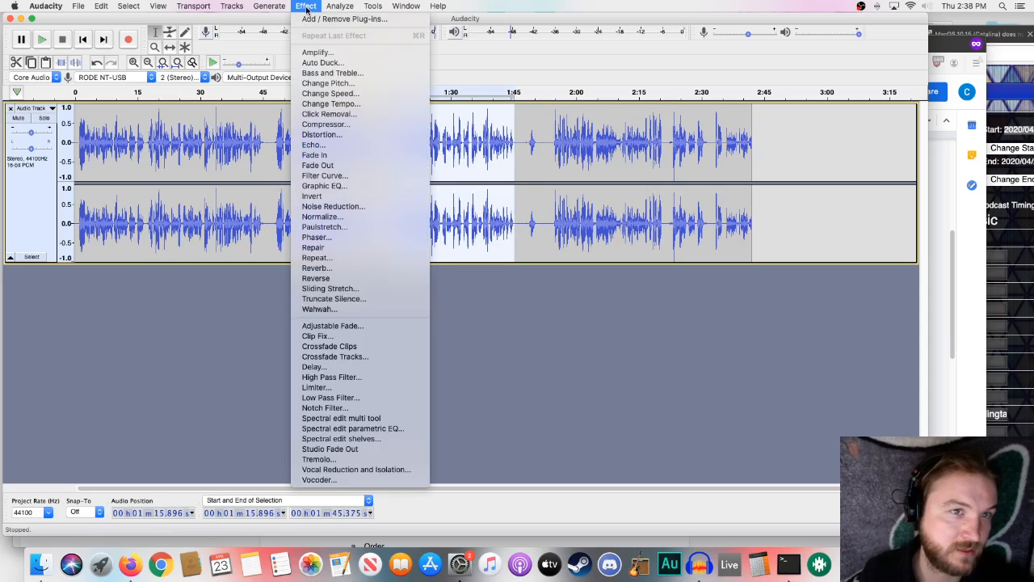
click(319, 52)
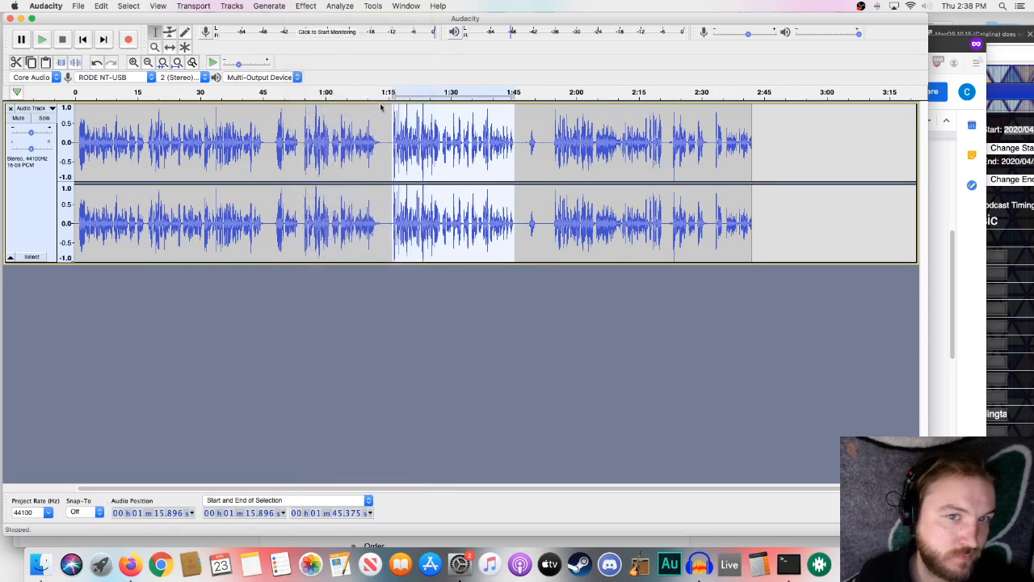
drag(462, 257, 464, 257)
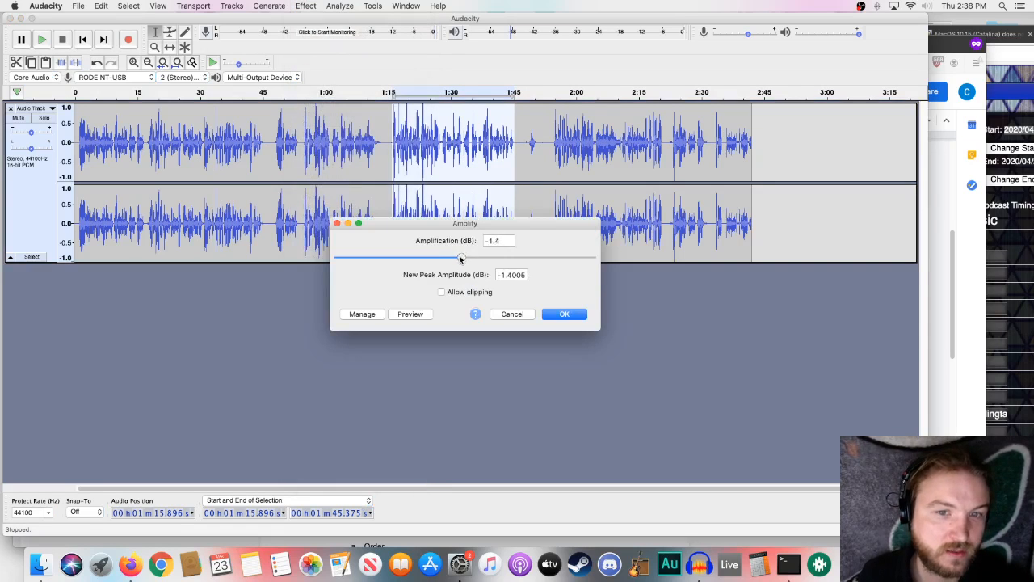
click(583, 320)
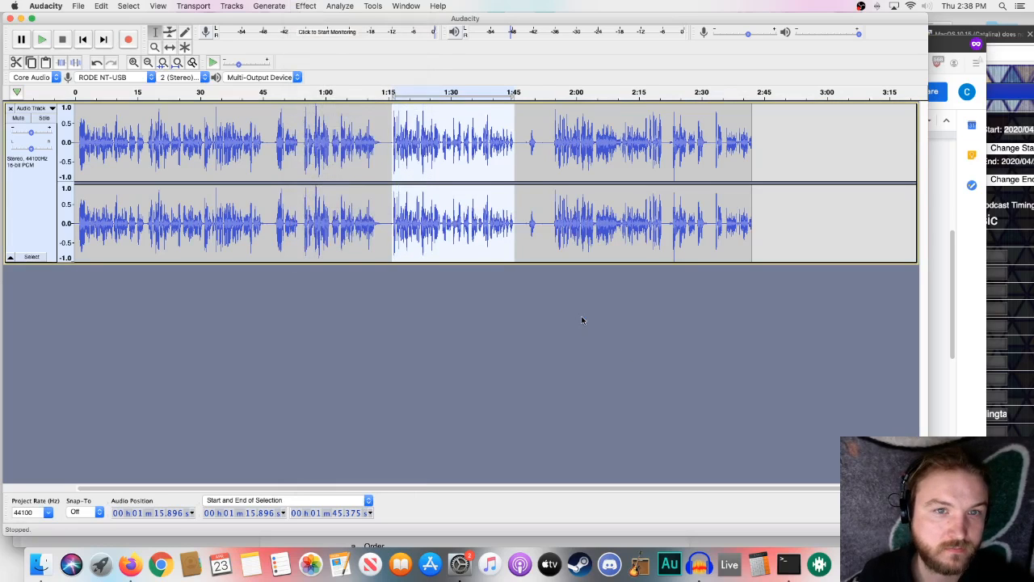
- Play the voiceover from about 1:53.7 to check the section following the silent gap
click(390, 150)
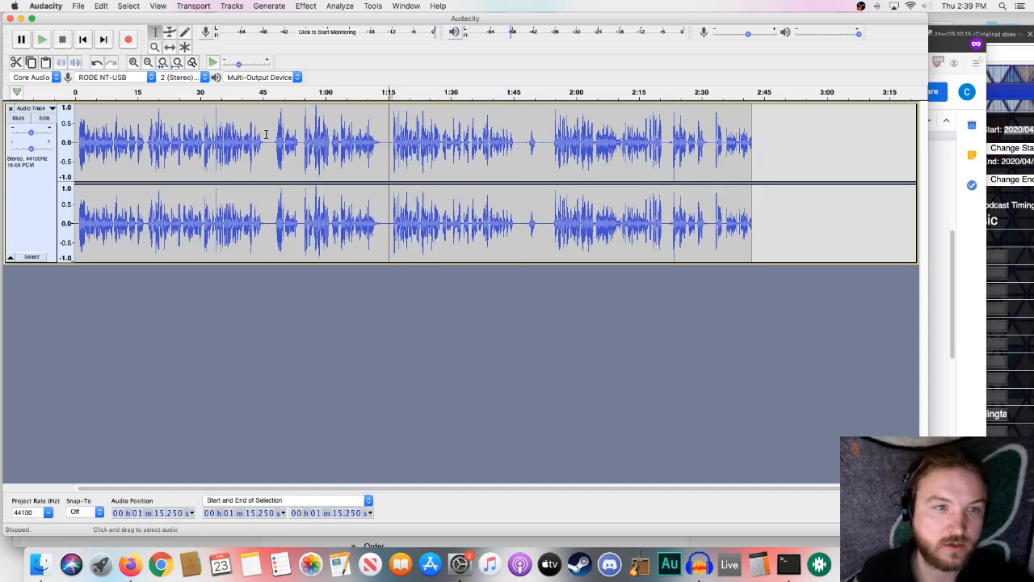
click(349, 144)
click(291, 143)
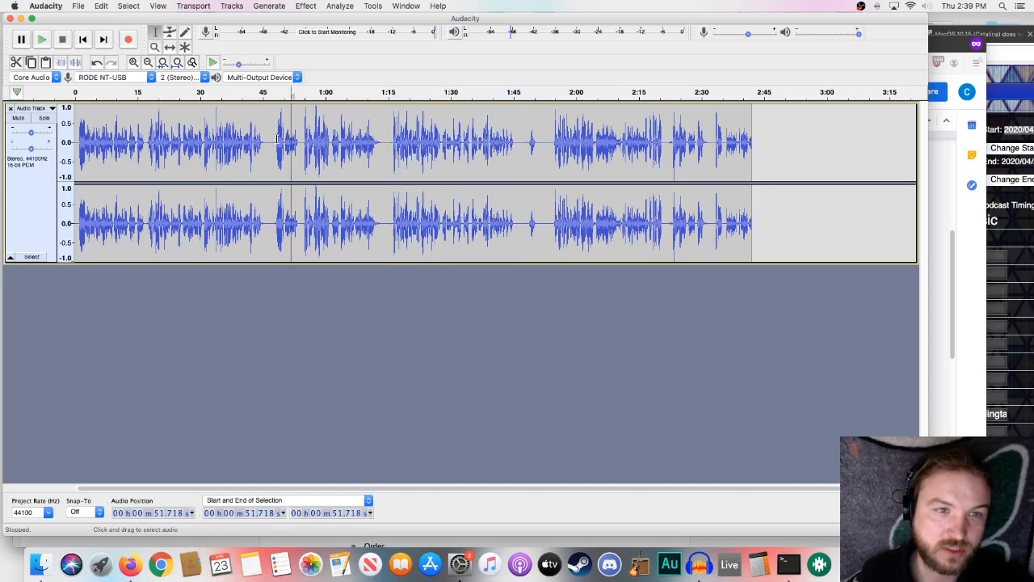
click(275, 139)
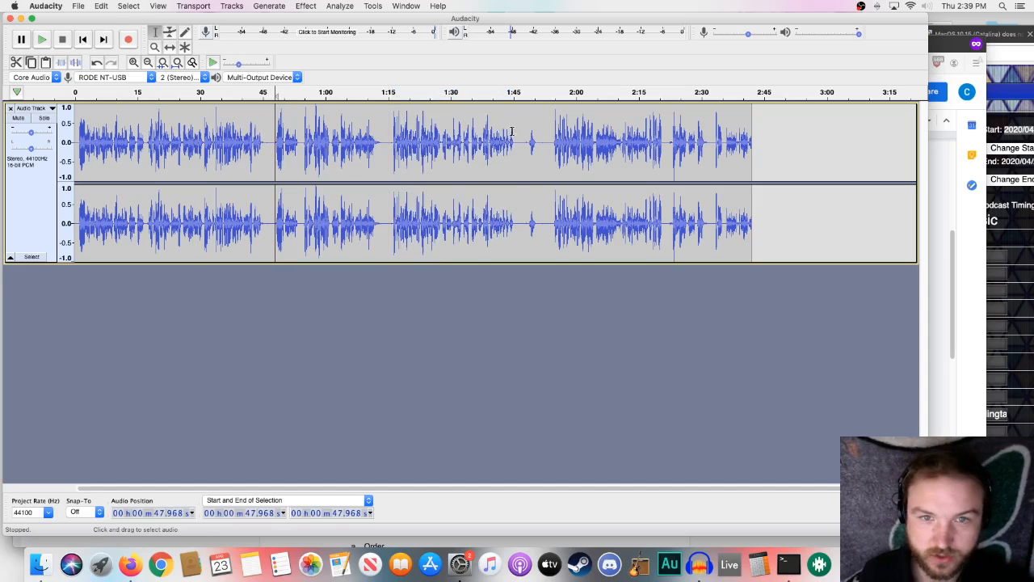
click(550, 139)
key(space)
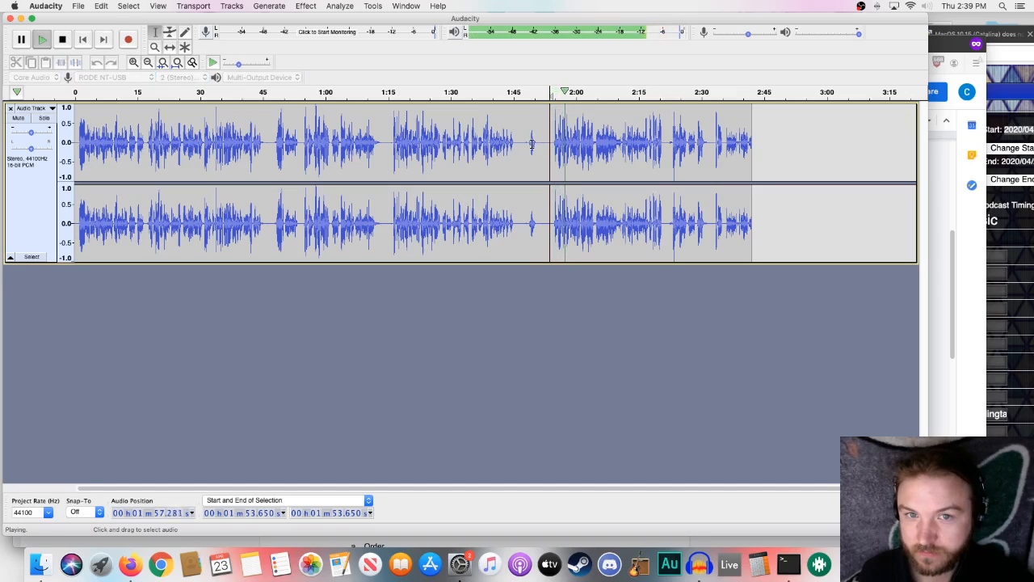
key(space)
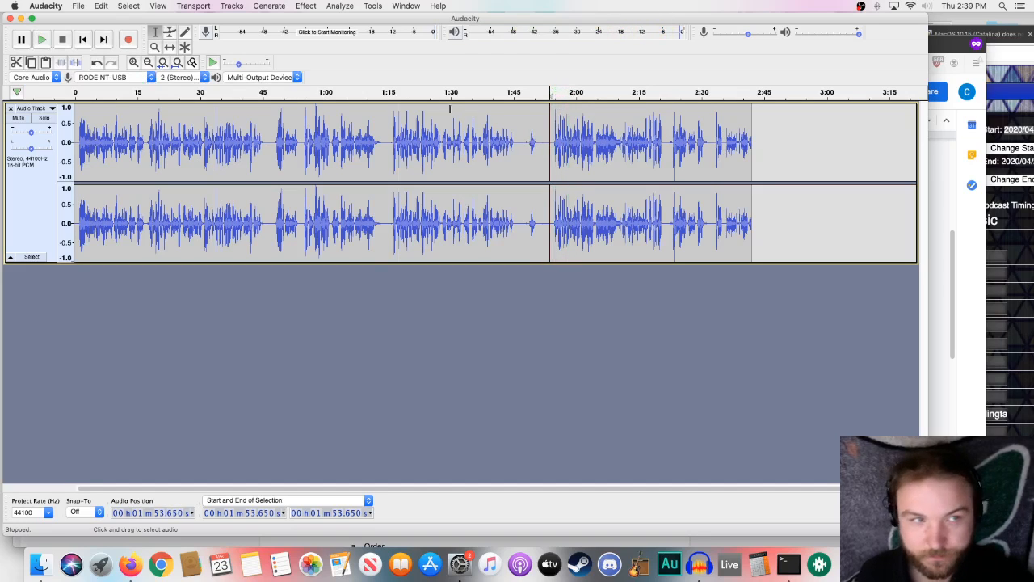
- Split the voiceover track in the silent gap at about 1:52.1
click(170, 47)
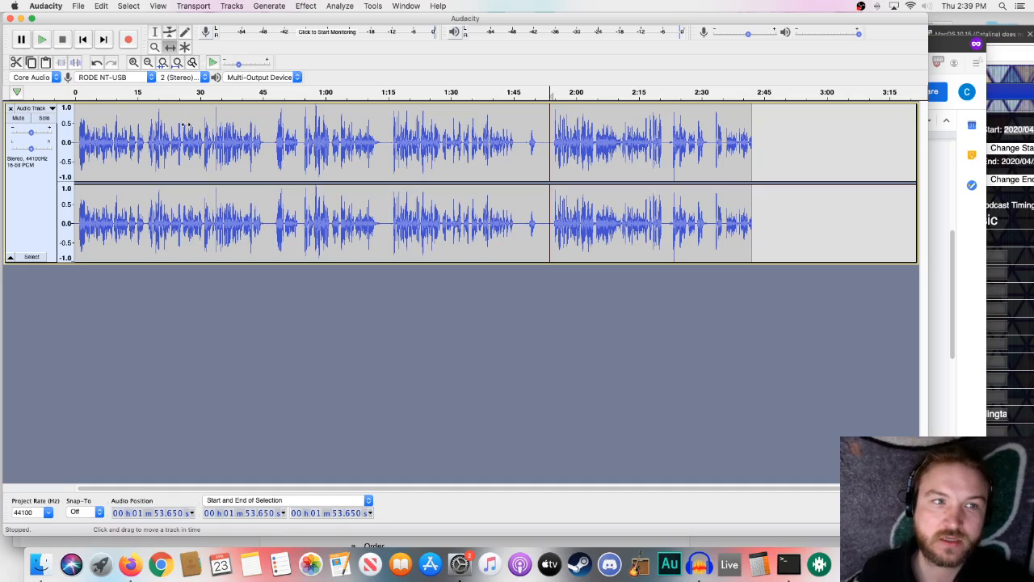
drag(200, 127, 186, 168)
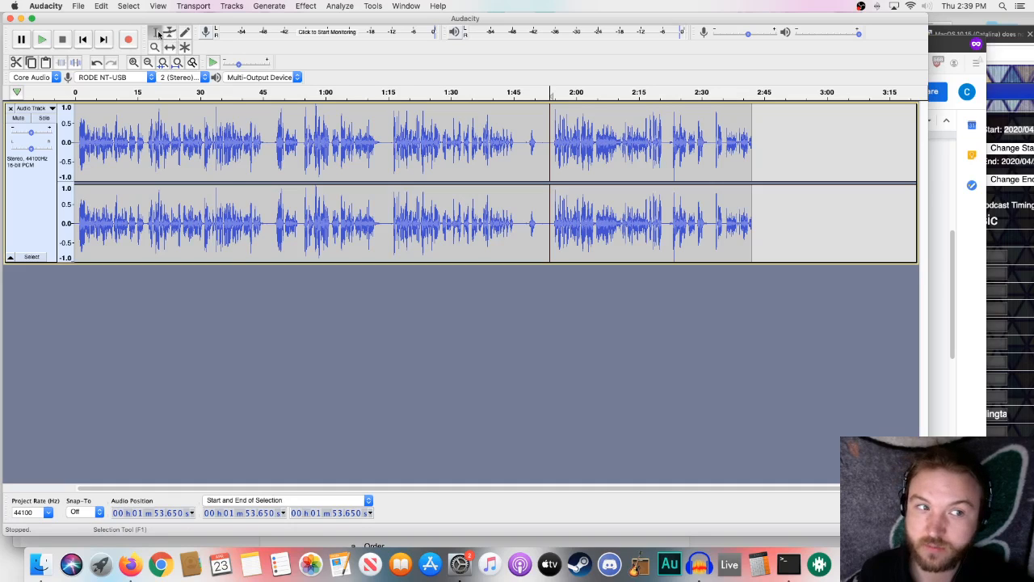
click(539, 138)
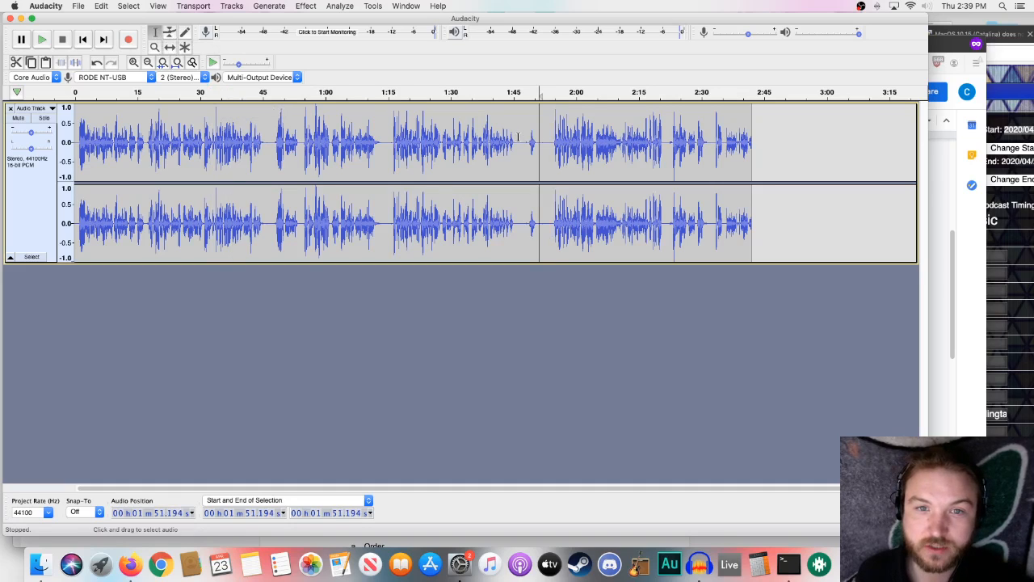
click(518, 138)
click(544, 138)
click(540, 137)
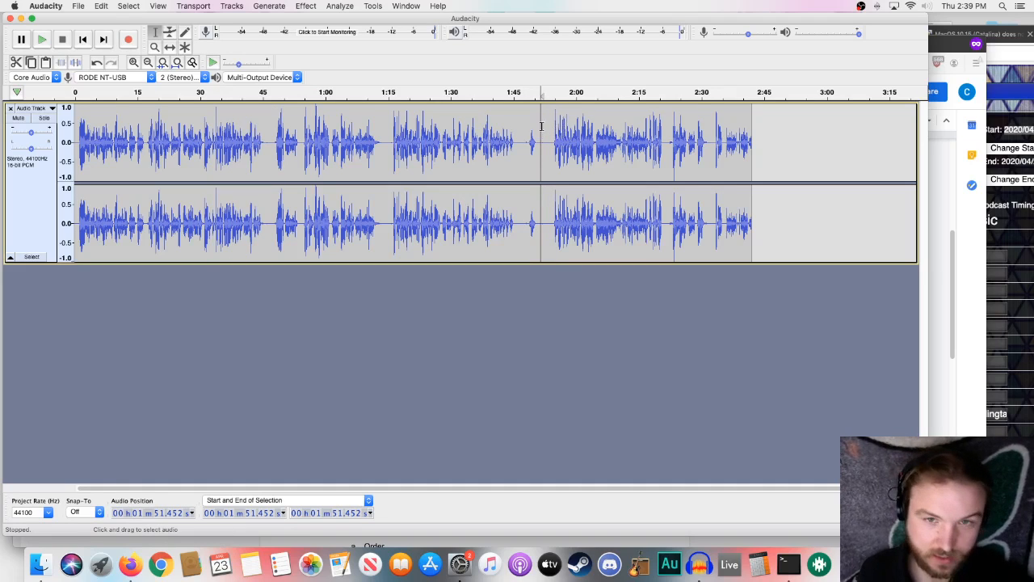
click(543, 137)
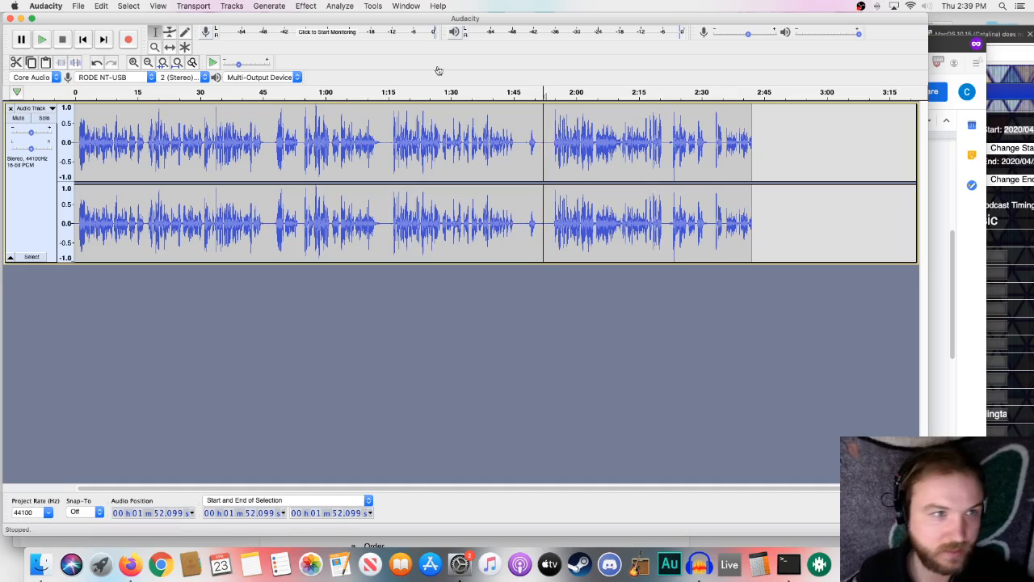
click(75, 6)
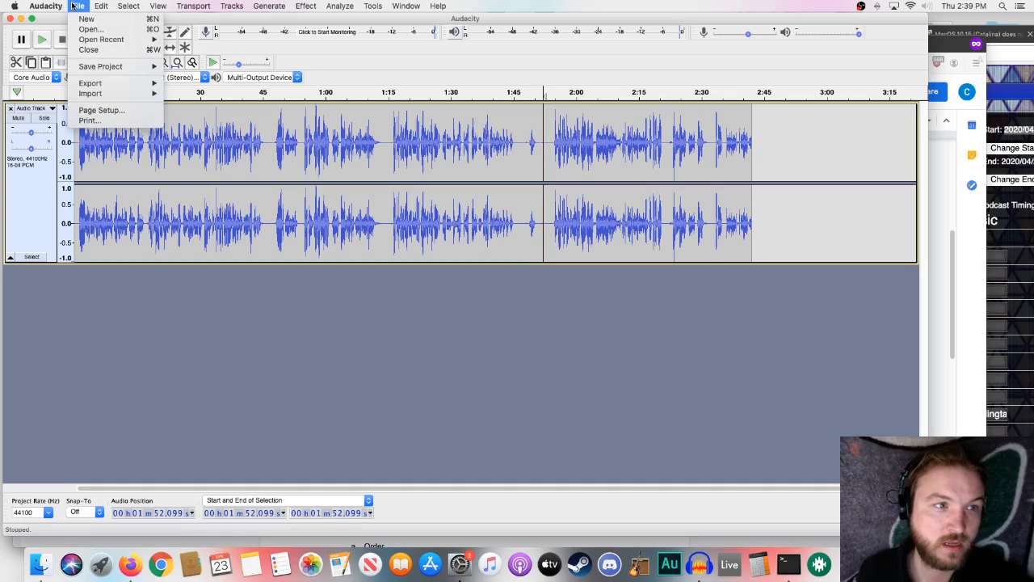
mouse_move(103, 6)
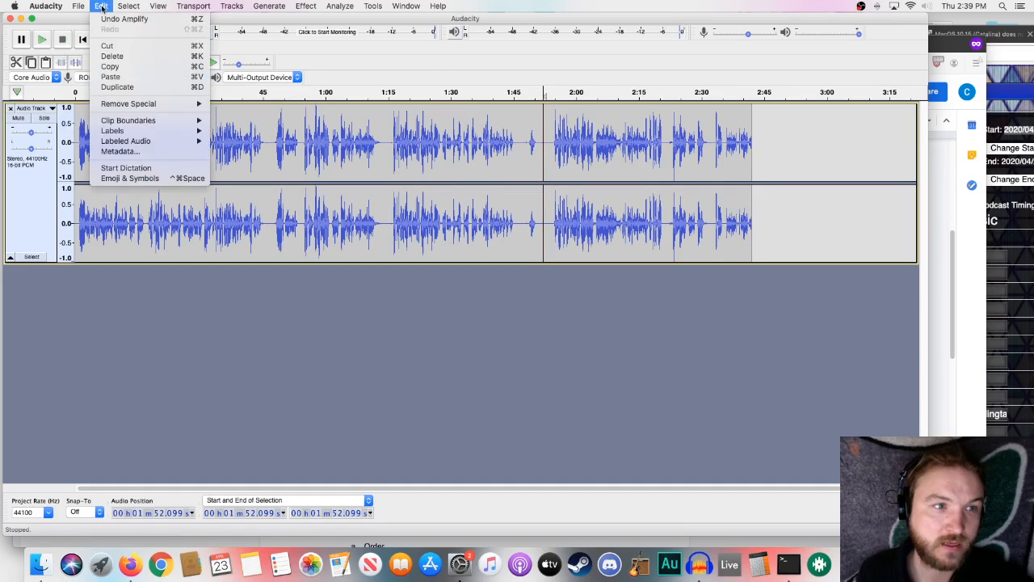
mouse_move(137, 121)
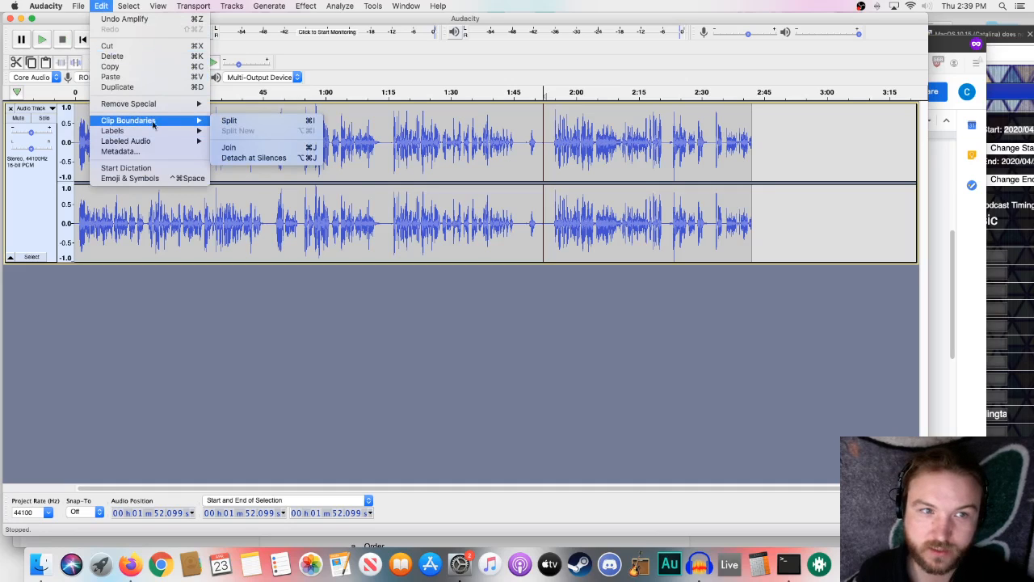
click(240, 121)
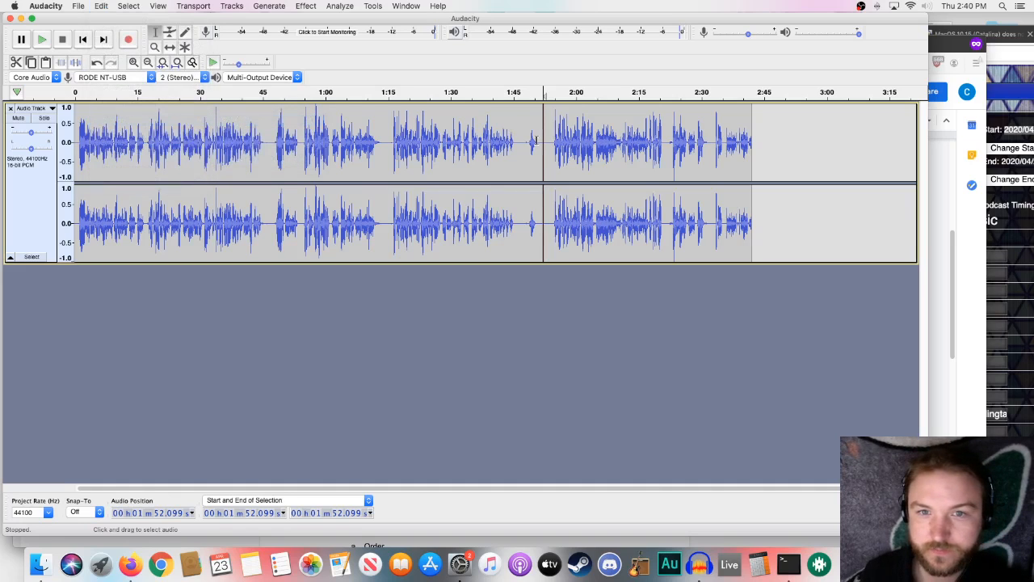
- Time-shift the two clips so the first starts at about 3.5 seconds and the second at about 2:07
click(170, 48)
drag(549, 176, 635, 177)
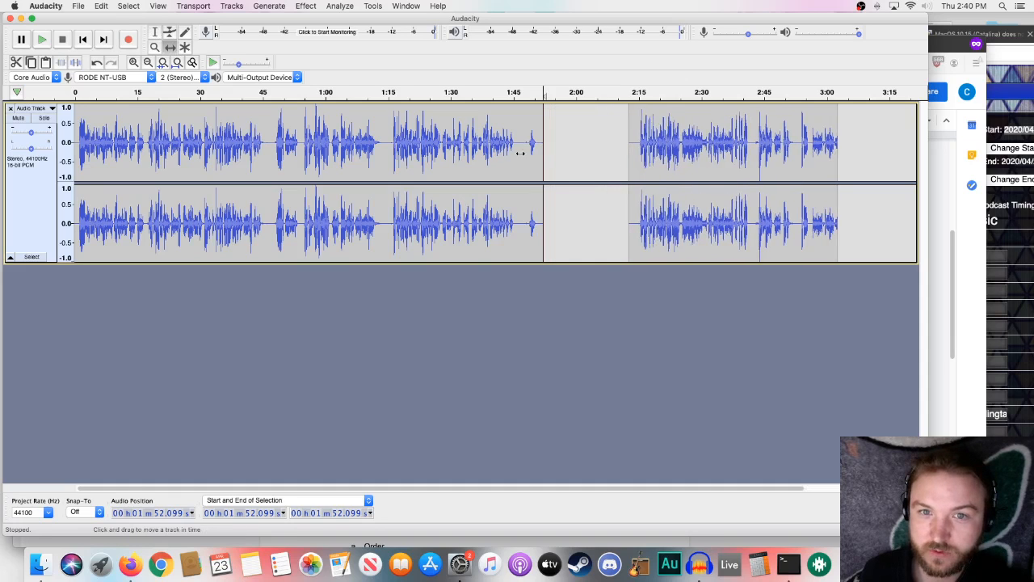
drag(500, 152, 531, 150)
drag(662, 153, 612, 167)
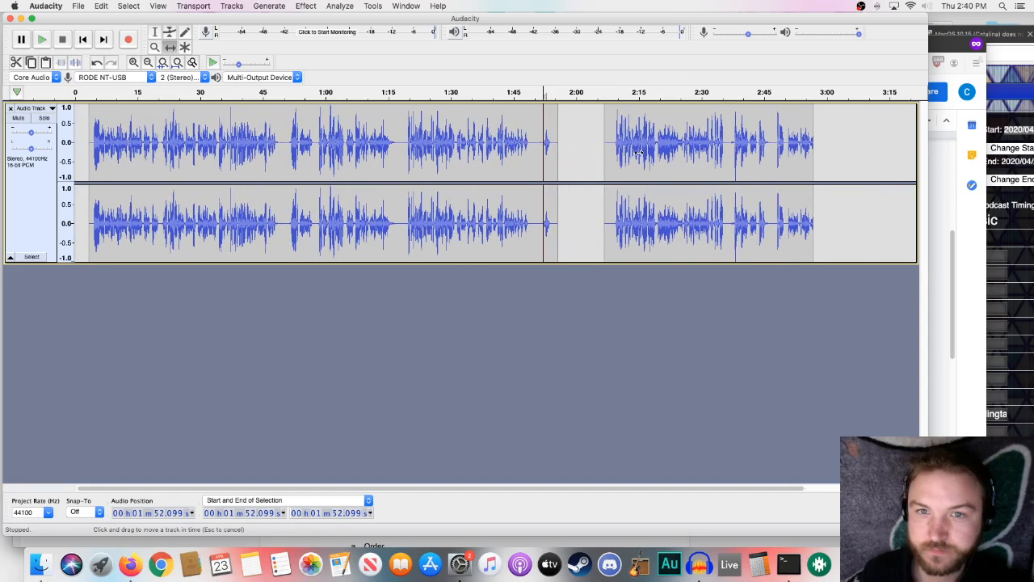
- Play from about 40.5 seconds, split the first clip in the pause at about 49.6 seconds, and shift the part following it slightly later to about 51 seconds
click(154, 33)
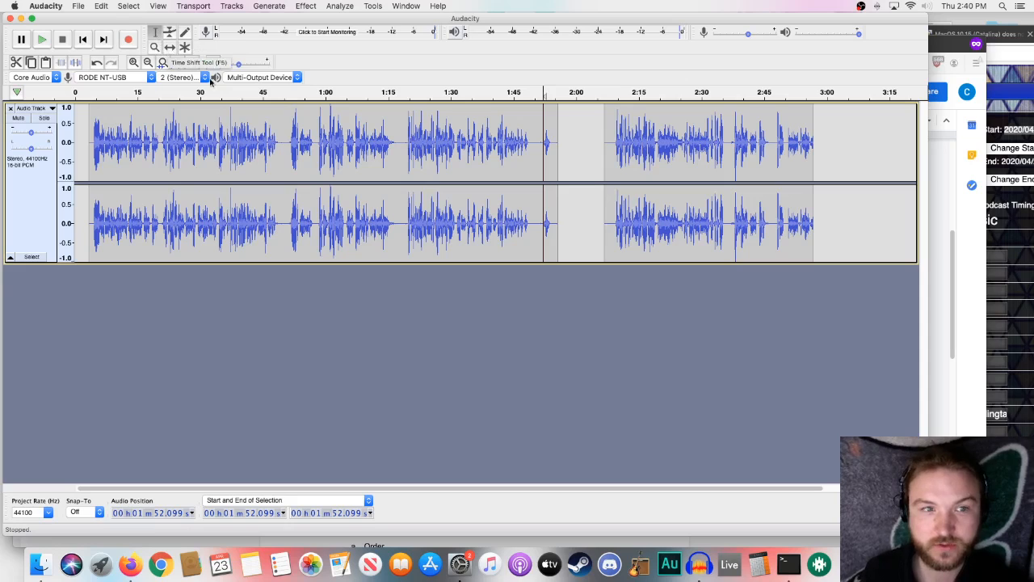
click(261, 131)
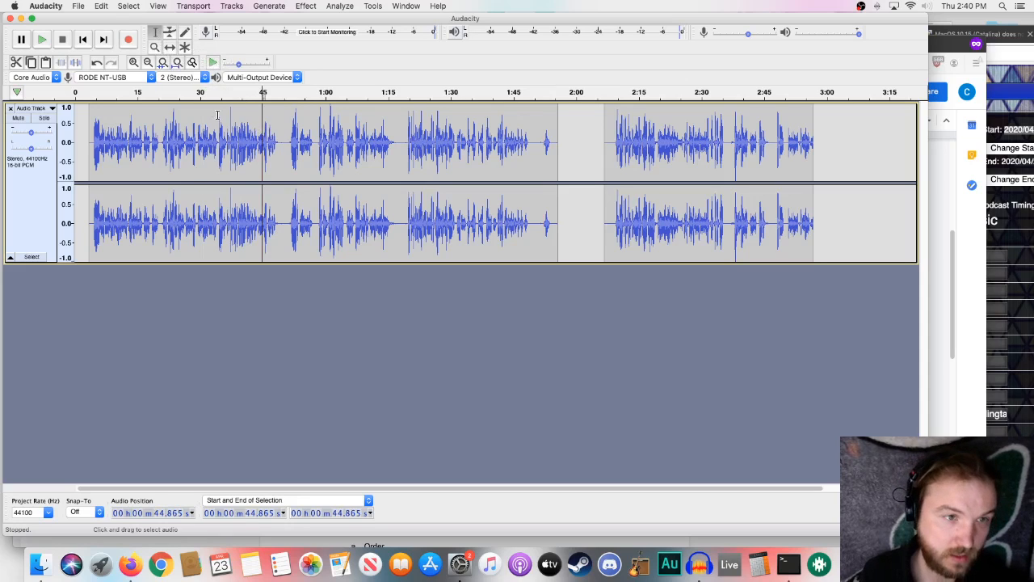
click(244, 134)
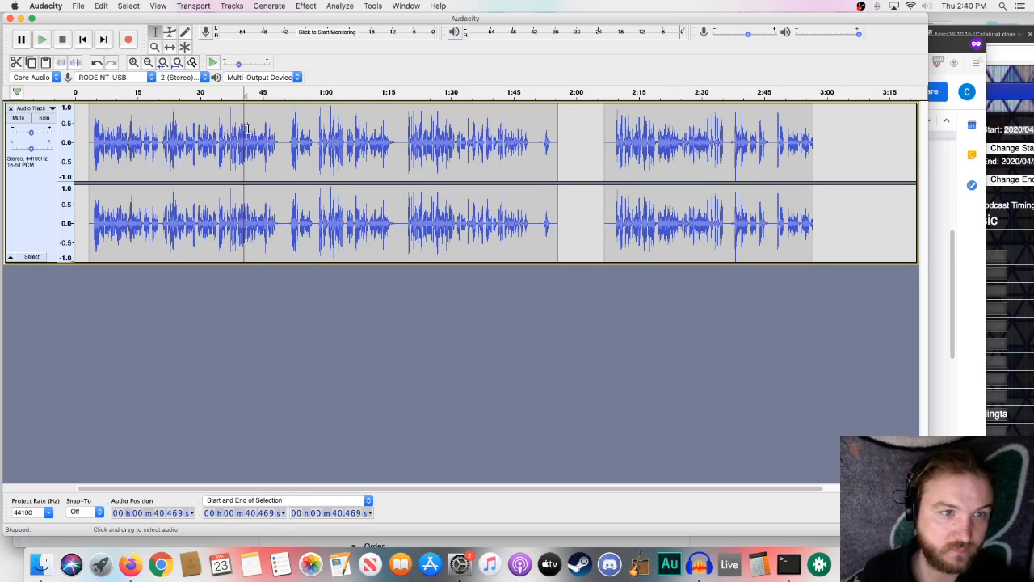
key(space)
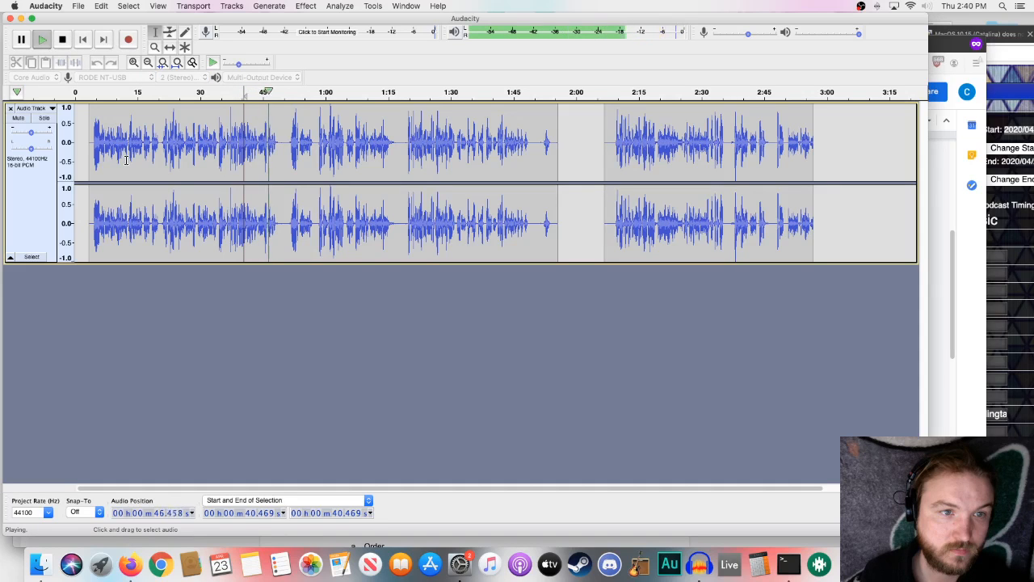
click(283, 142)
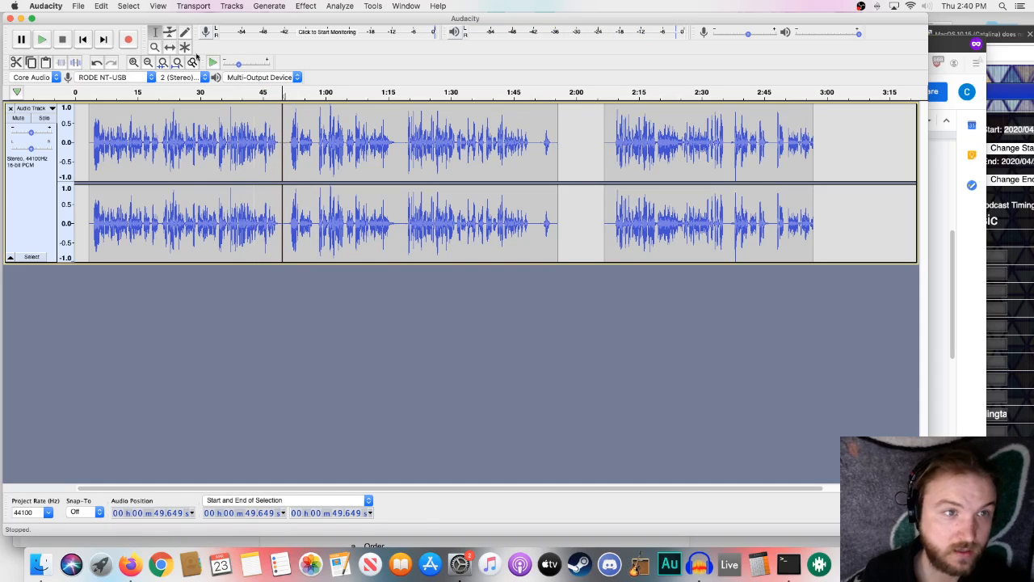
key(F5)
drag(316, 147, 322, 147)
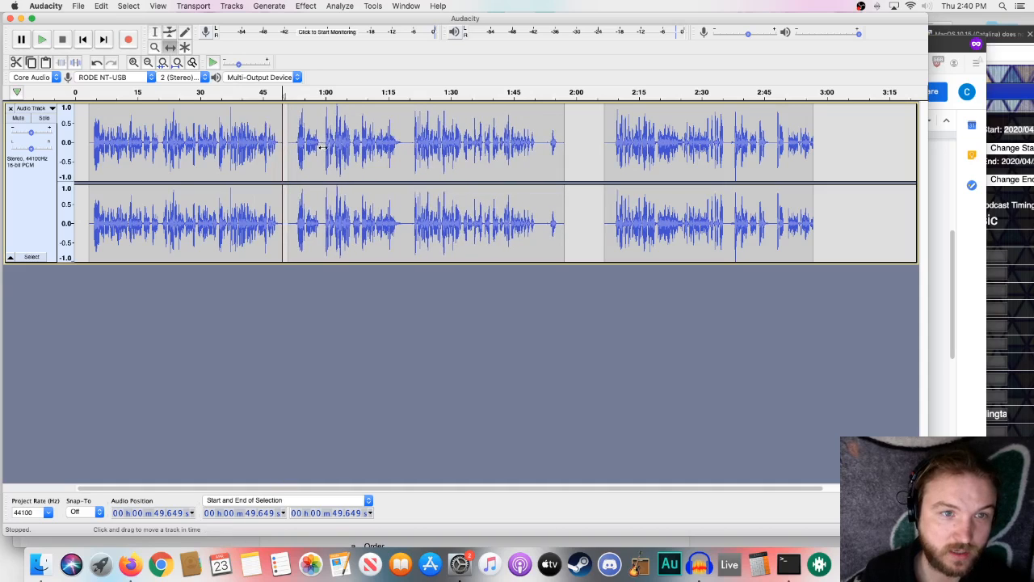
- Play the shifted middle clip from about 54 seconds, and split it in the pause at about 59.1 seconds
click(299, 91)
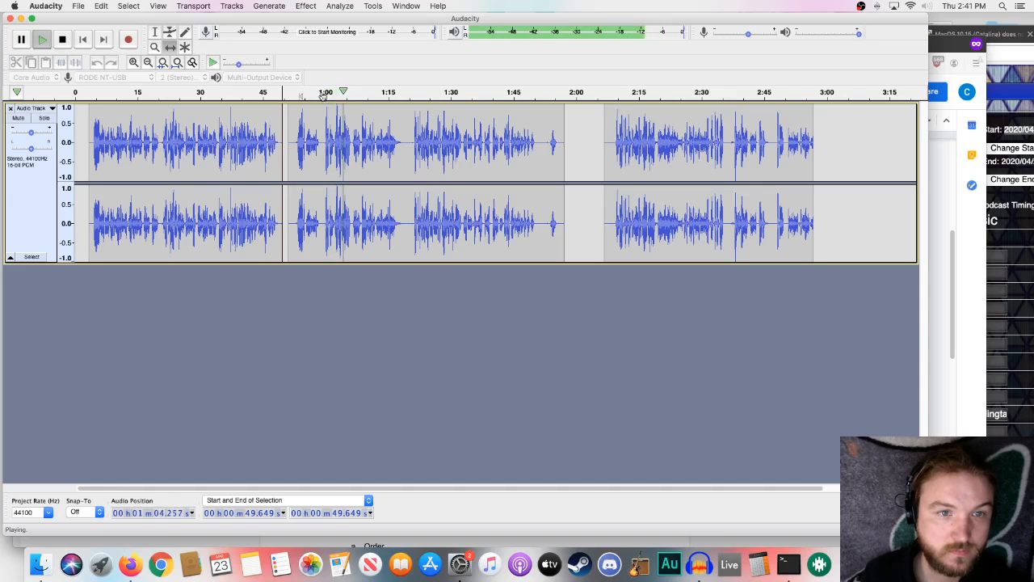
key(space)
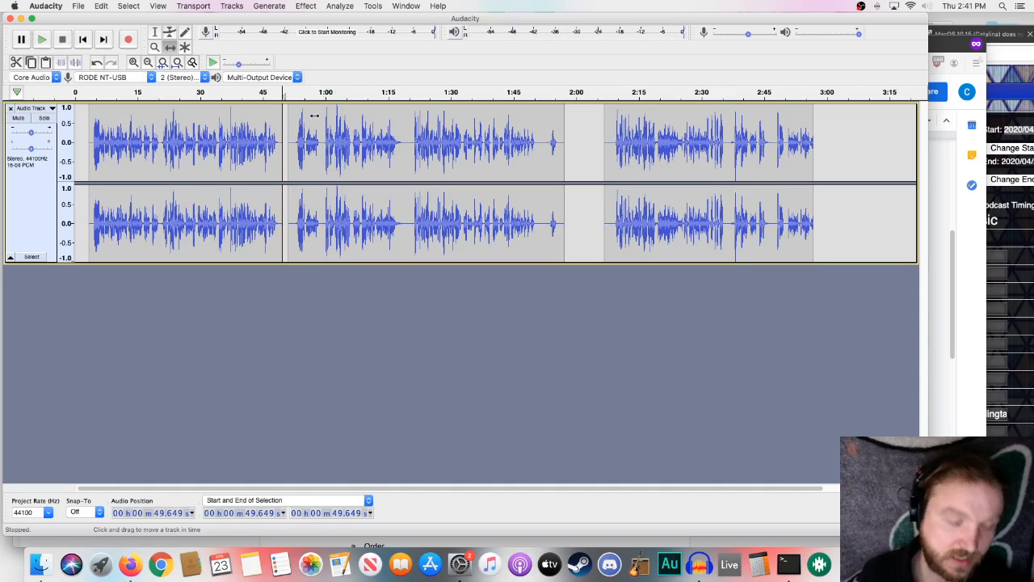
click(153, 34)
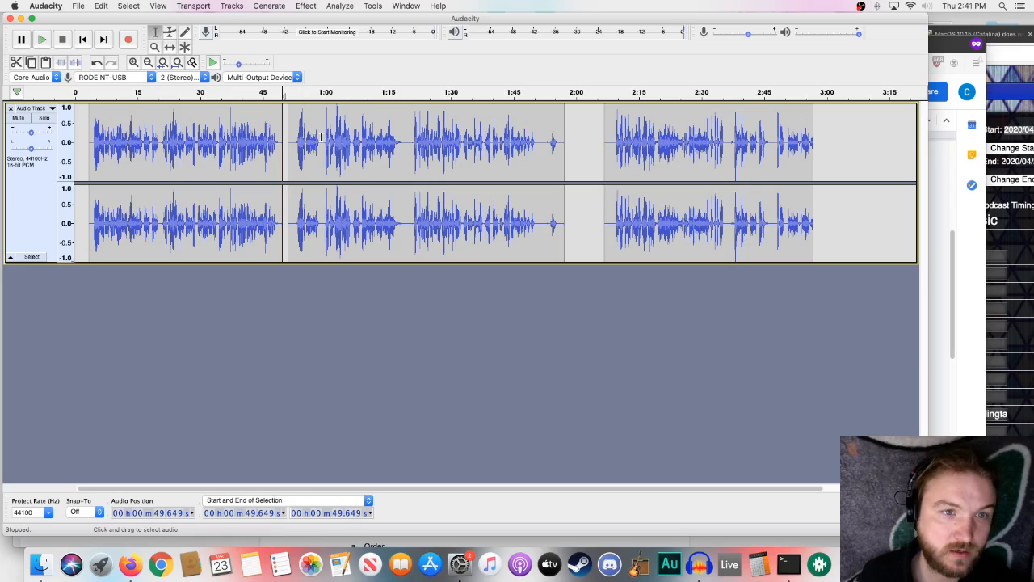
click(321, 138)
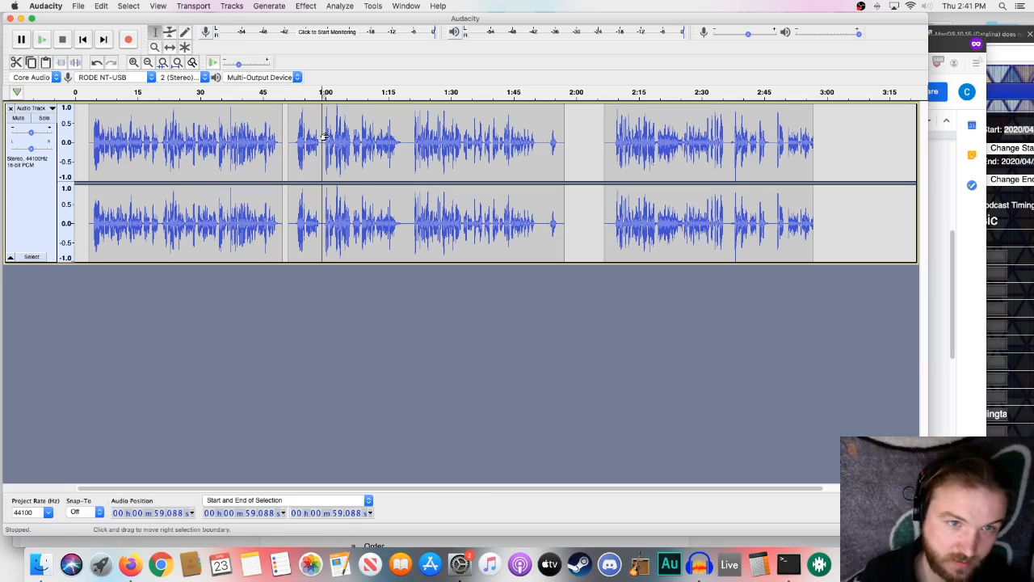
- Play the voiceover around 1:16 and from about 1:04, and split it in the pause at about 1:06.2
click(408, 134)
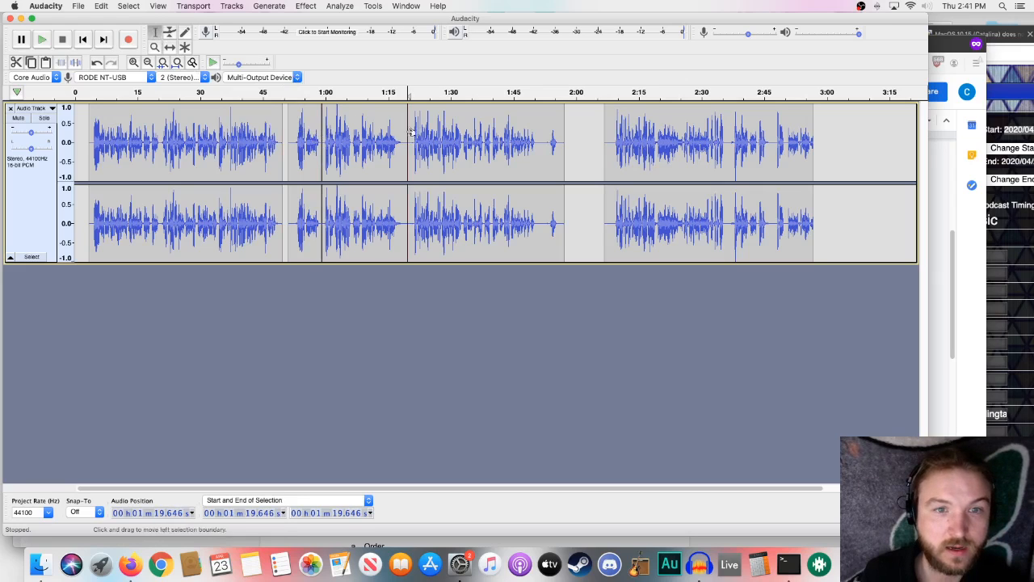
click(392, 134)
key(space)
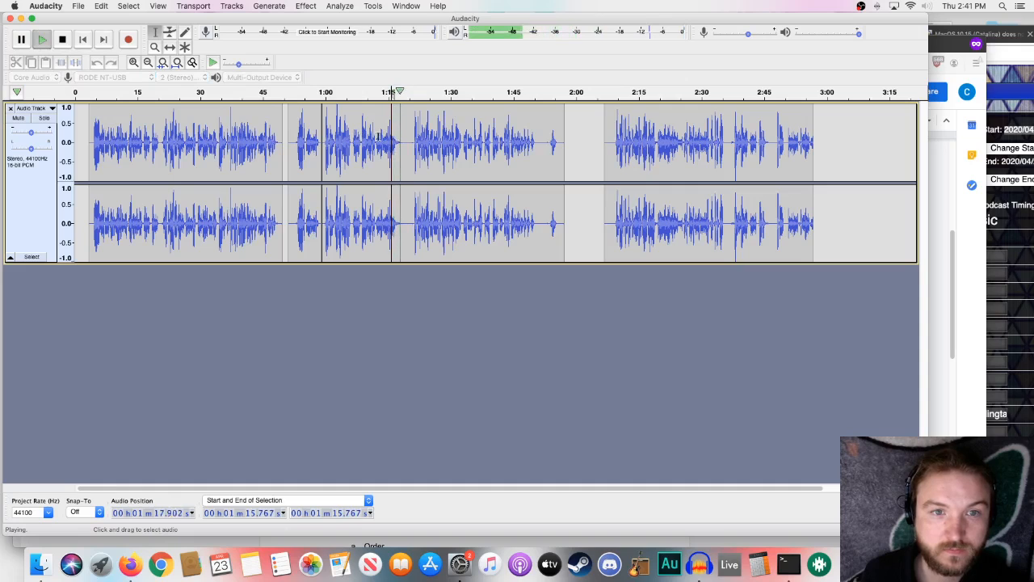
key(space)
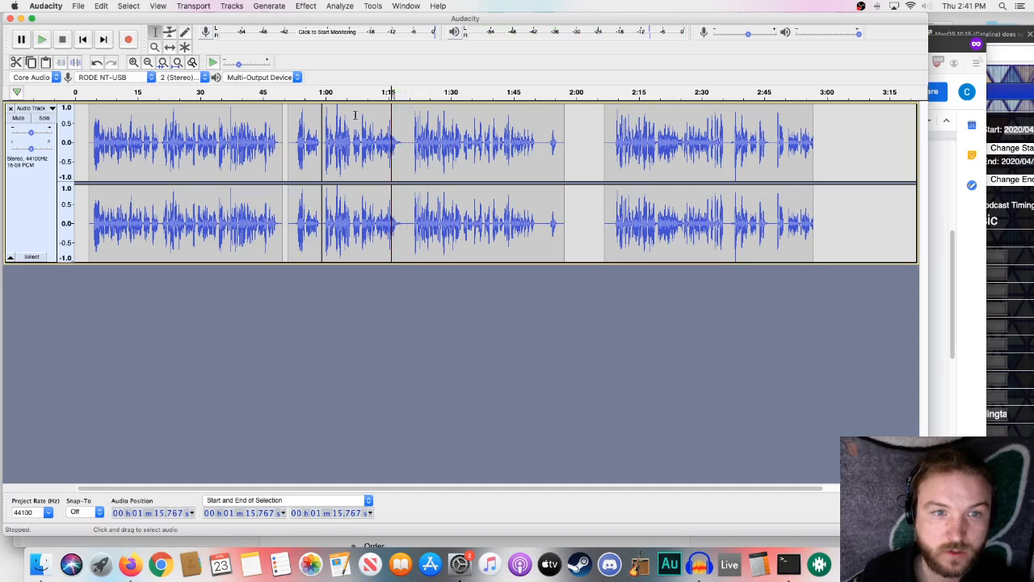
click(341, 93)
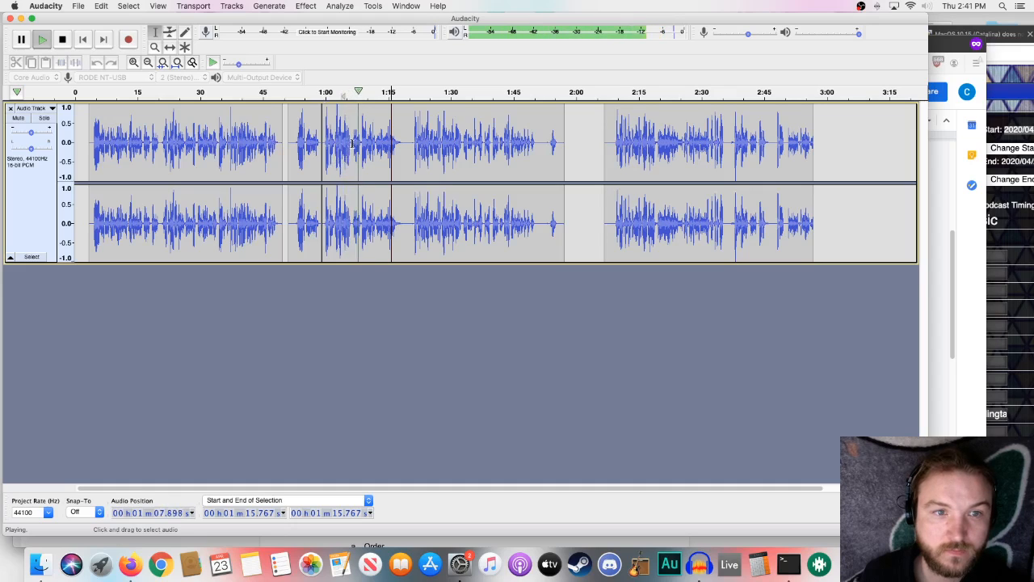
click(352, 147)
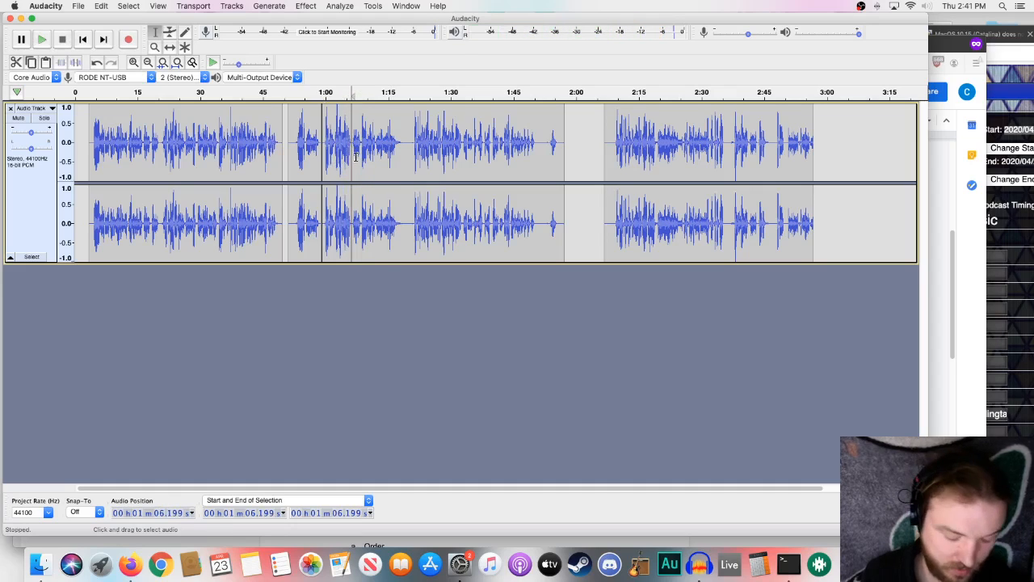
click(107, 7)
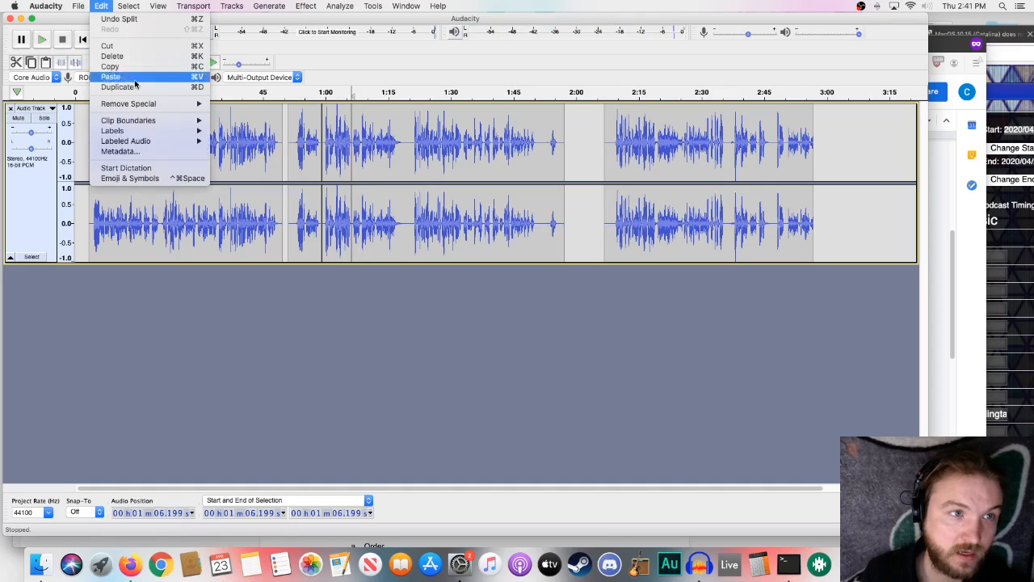
mouse_move(146, 123)
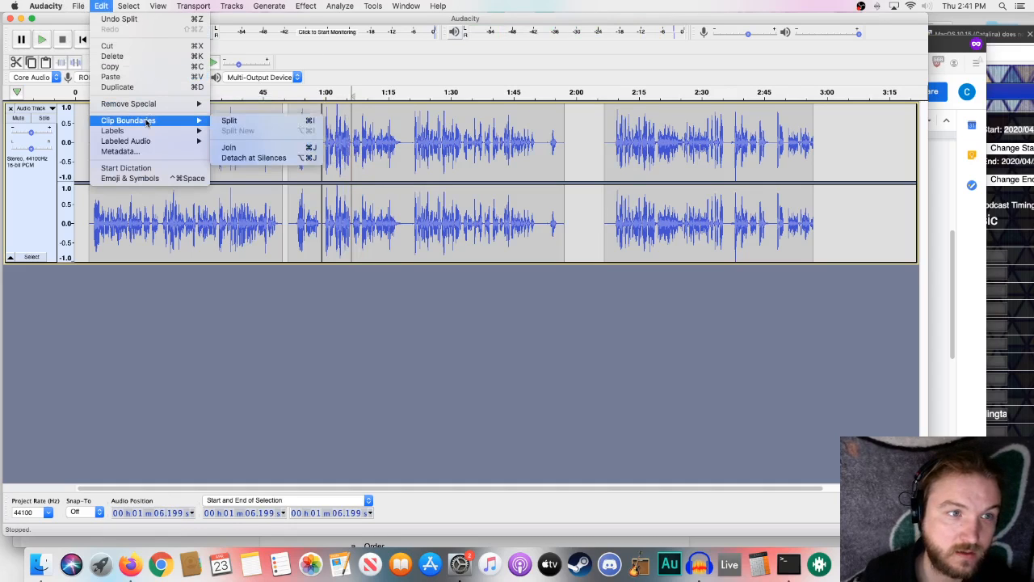
click(263, 120)
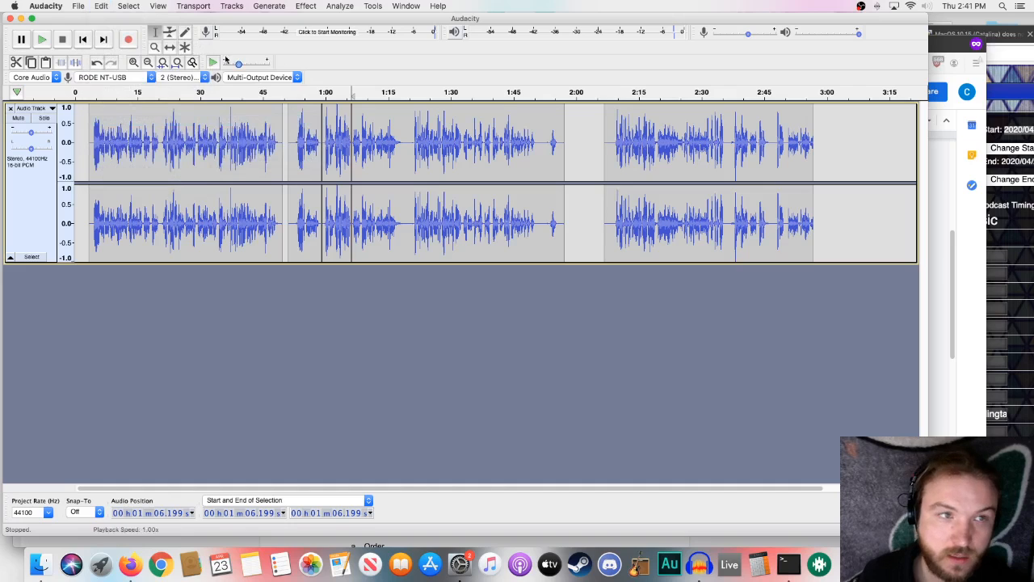
- Time-shift the clip following the new split to start at about 1:11, and the short clip before it to about 1:03
click(169, 46)
drag(395, 138, 413, 137)
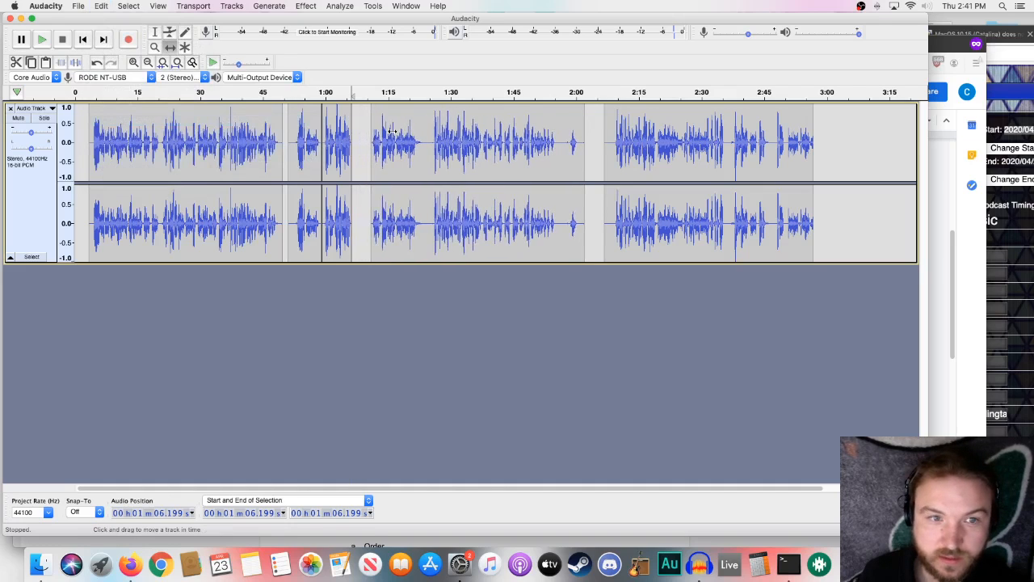
drag(335, 131, 352, 131)
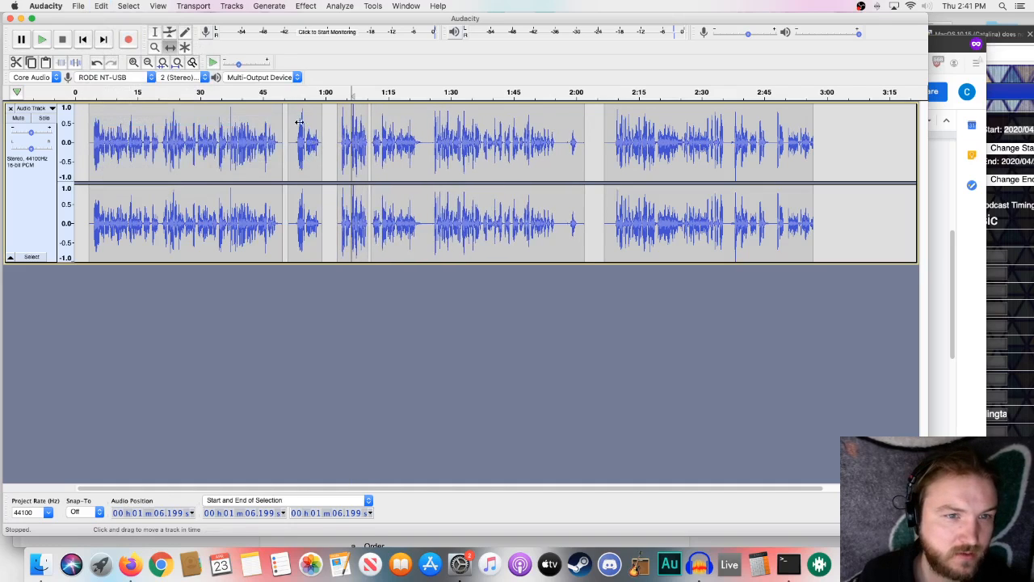
- Play the short second clip from about 53 seconds, and delete the section from about 51.2 to 60 seconds
key(F1)
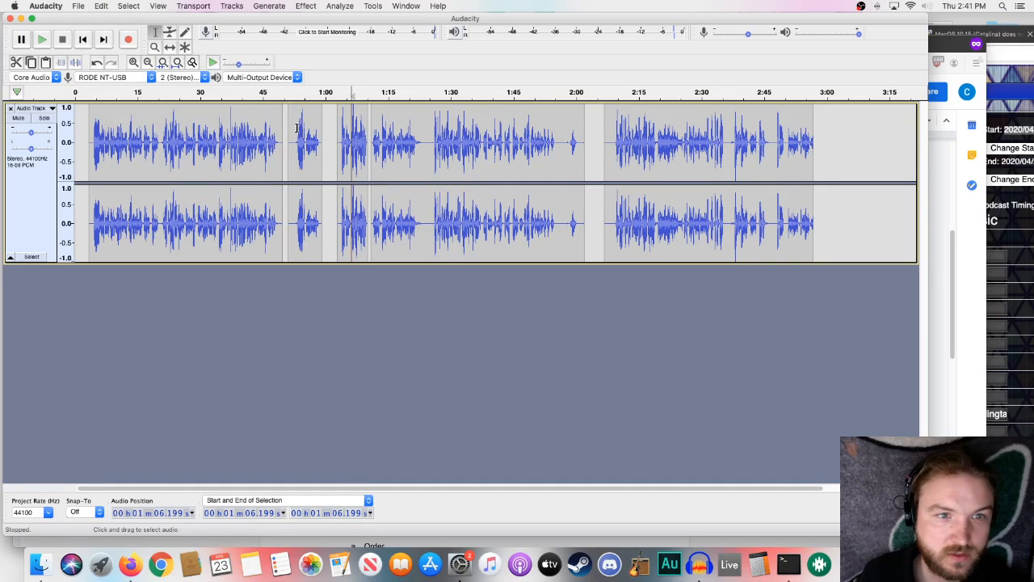
click(298, 128)
key(space)
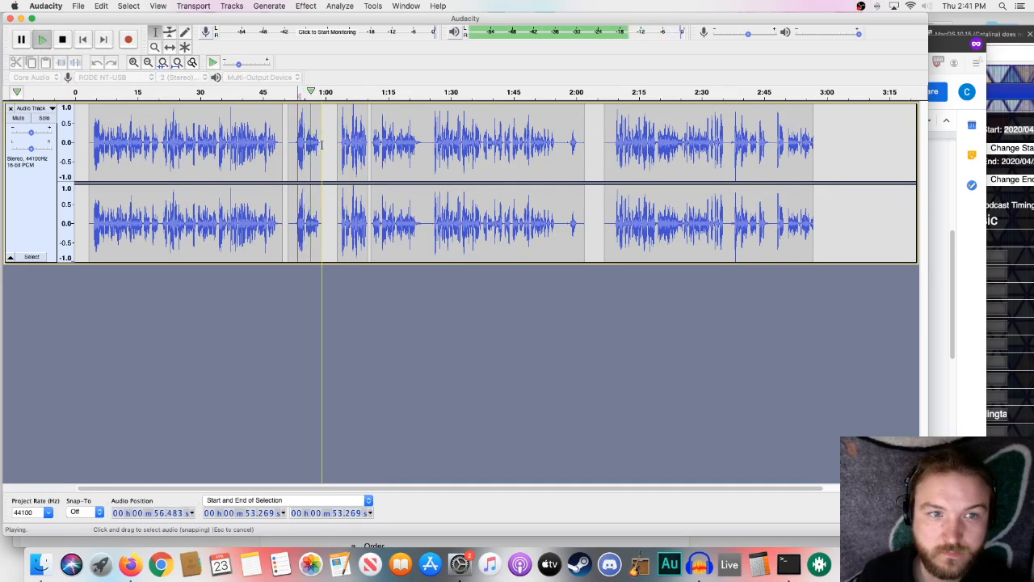
key(space)
drag(326, 145, 286, 146)
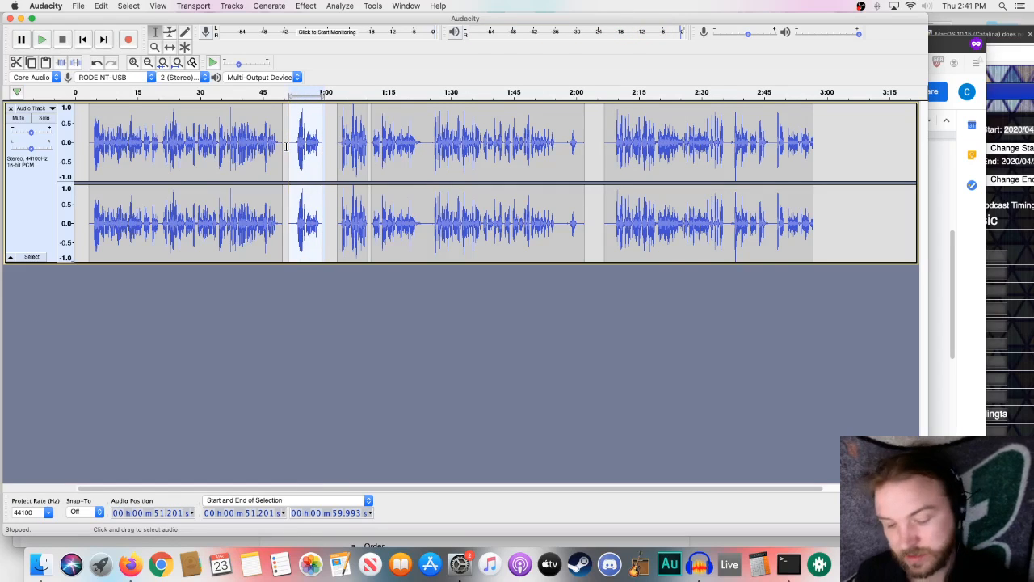
key(Delete)
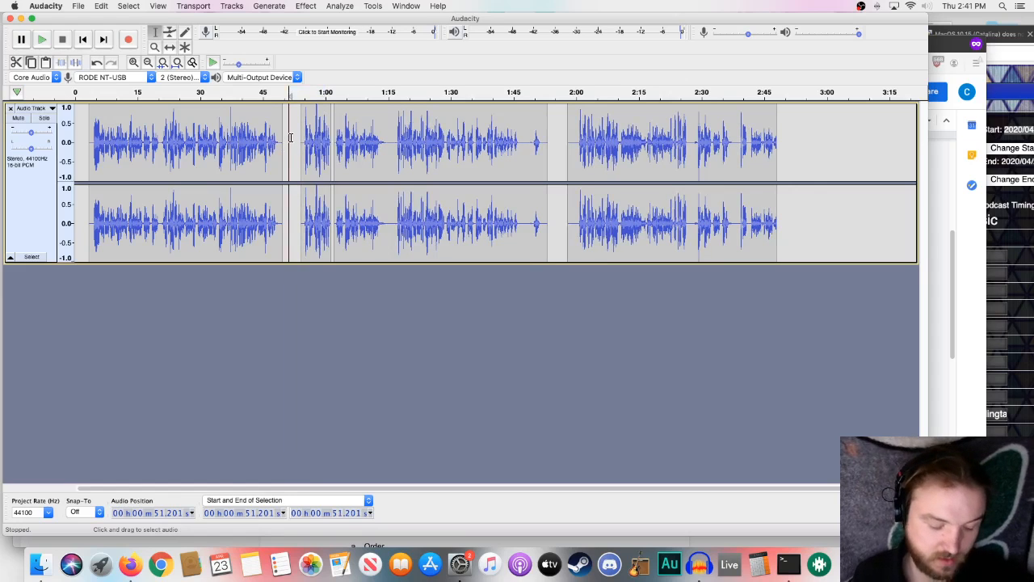
key(super+z)
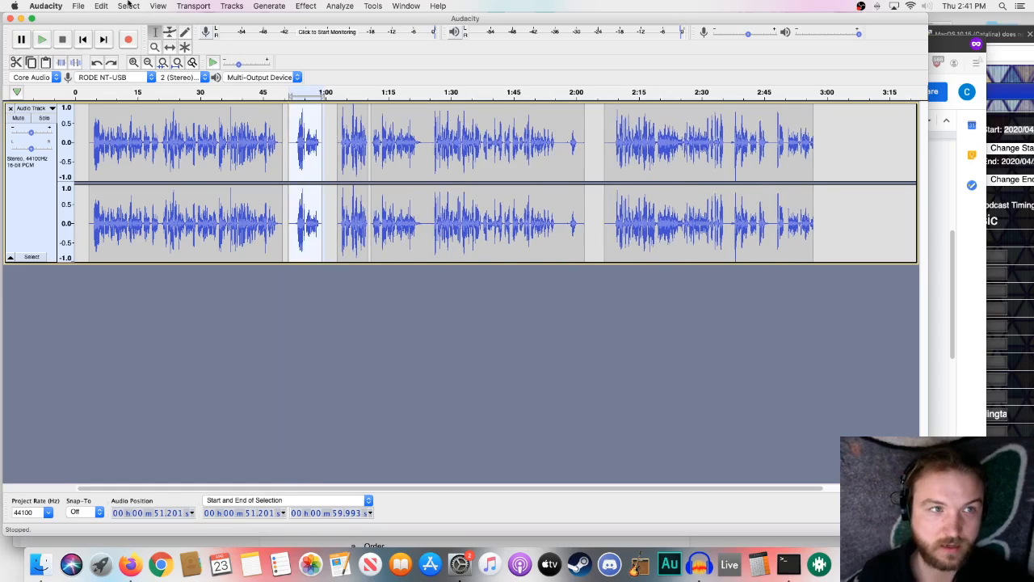
click(101, 6)
mouse_move(129, 5)
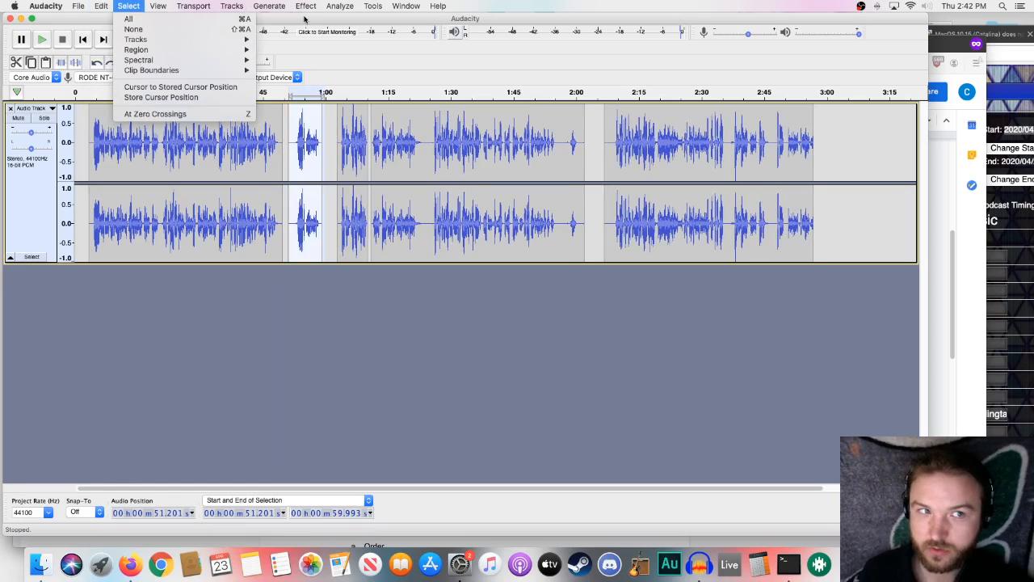
click(786, 22)
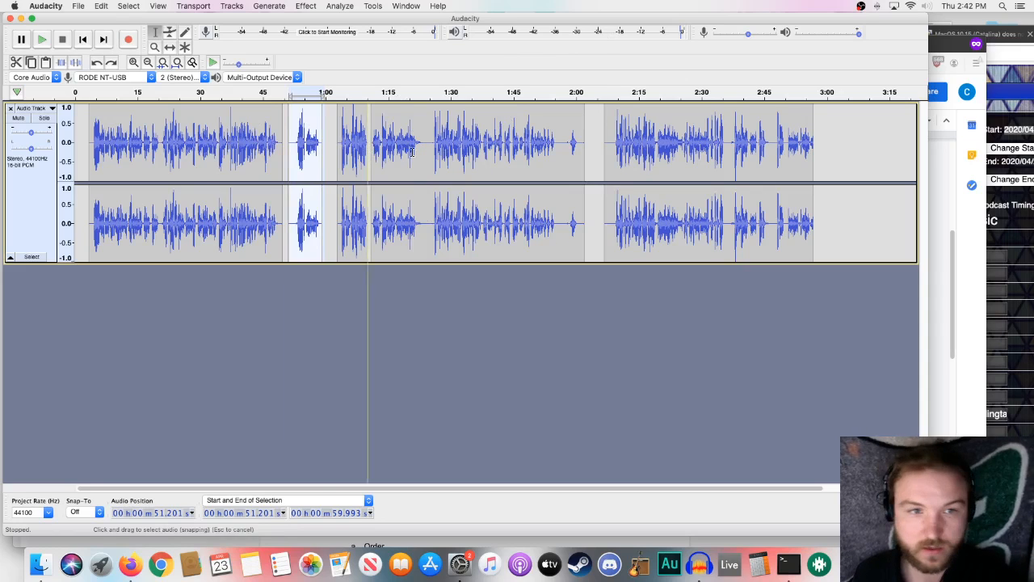
key(Delete)
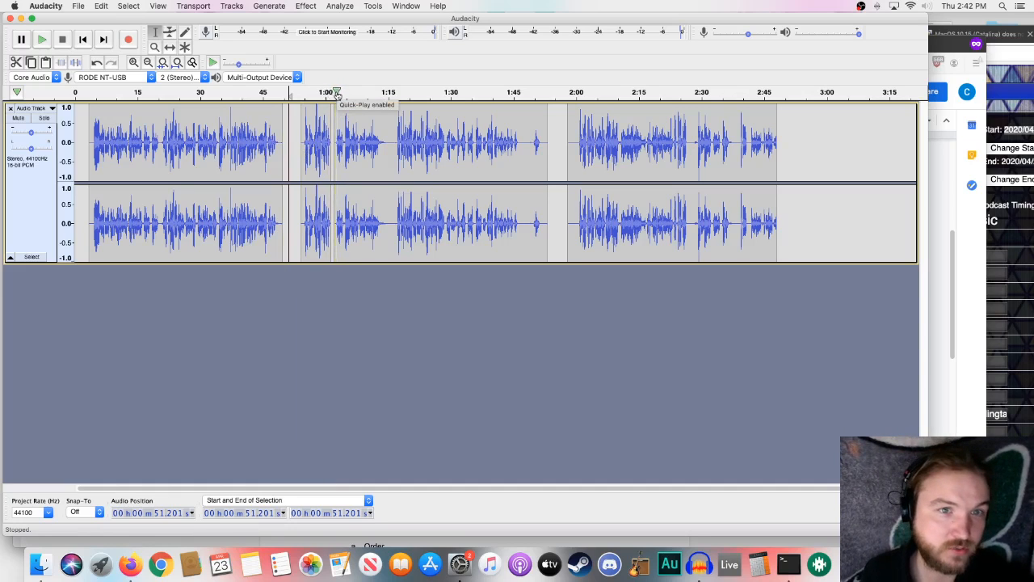
- Play from about 1:03 and 1:10, and delete the section from about 1:02.2 to 1:15
click(338, 95)
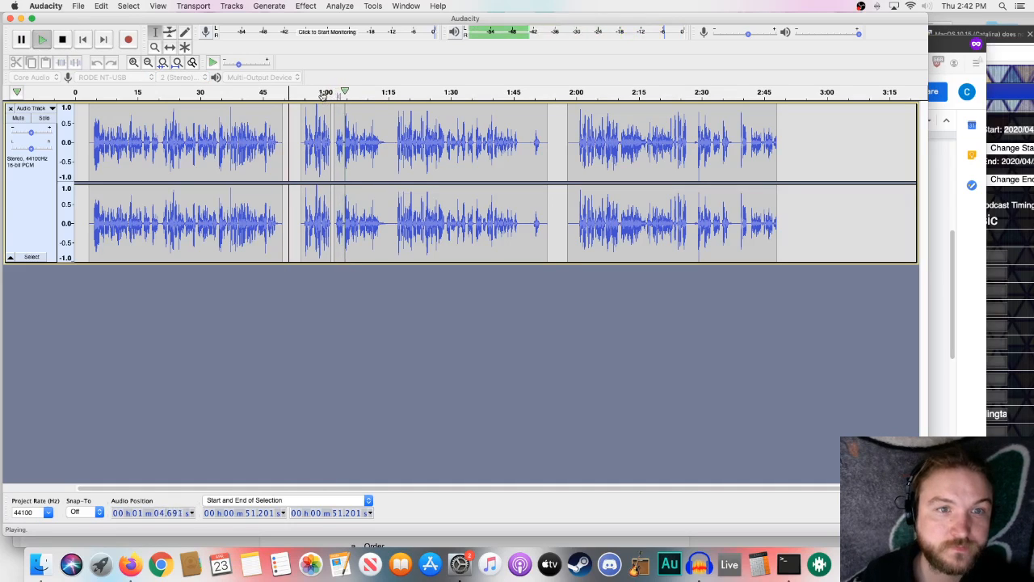
click(367, 97)
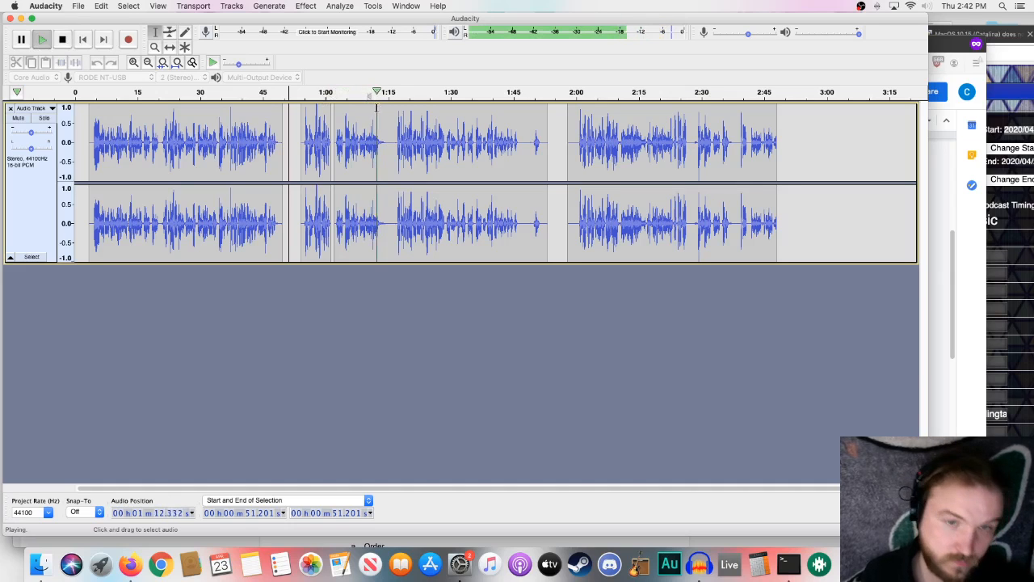
click(383, 141)
drag(383, 141, 336, 141)
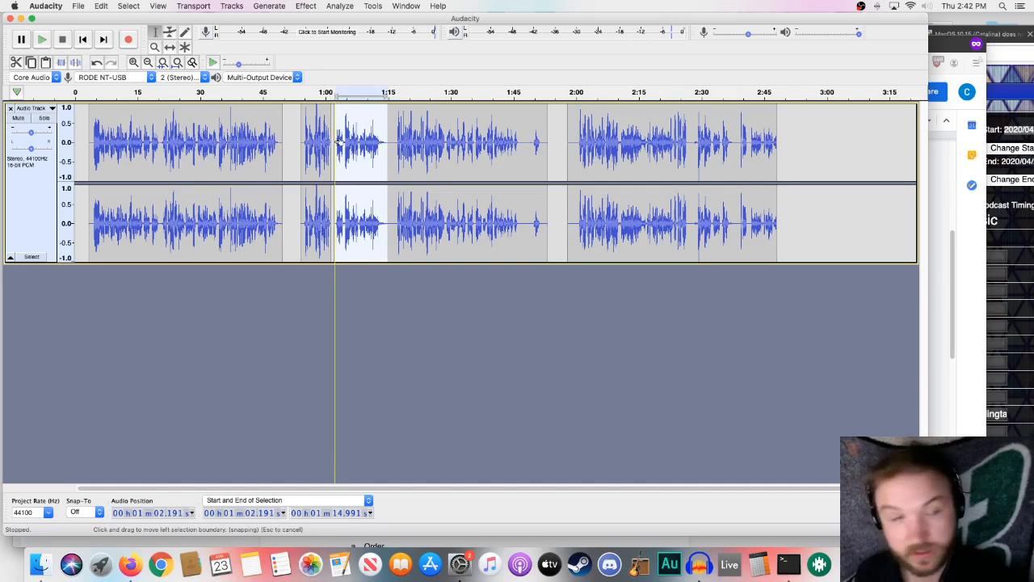
key(Delete)
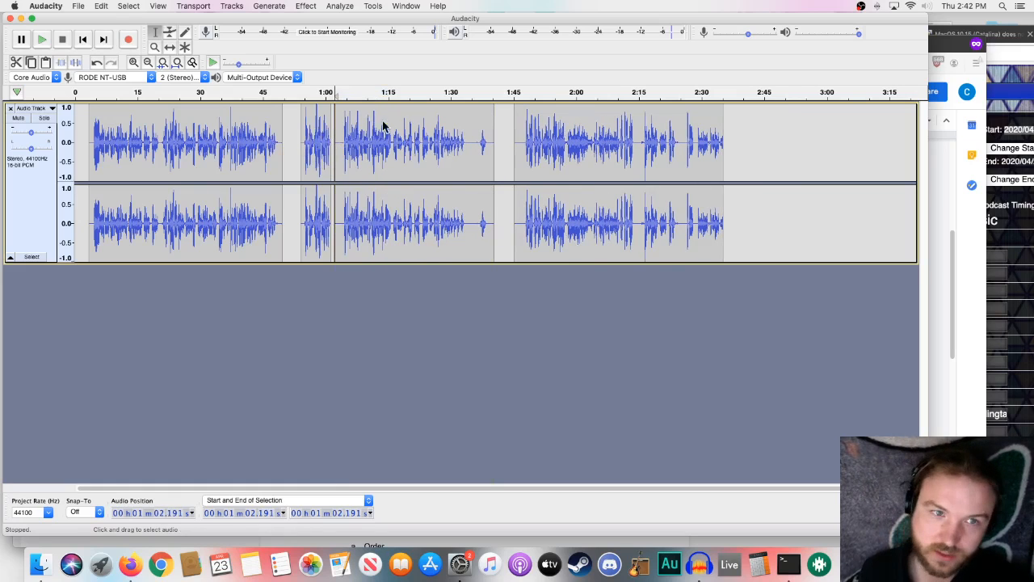
- Play from about 1:04 and 1:19, and delete the section with the isolated sound from about 1:34.4 to 1:43.8
click(341, 93)
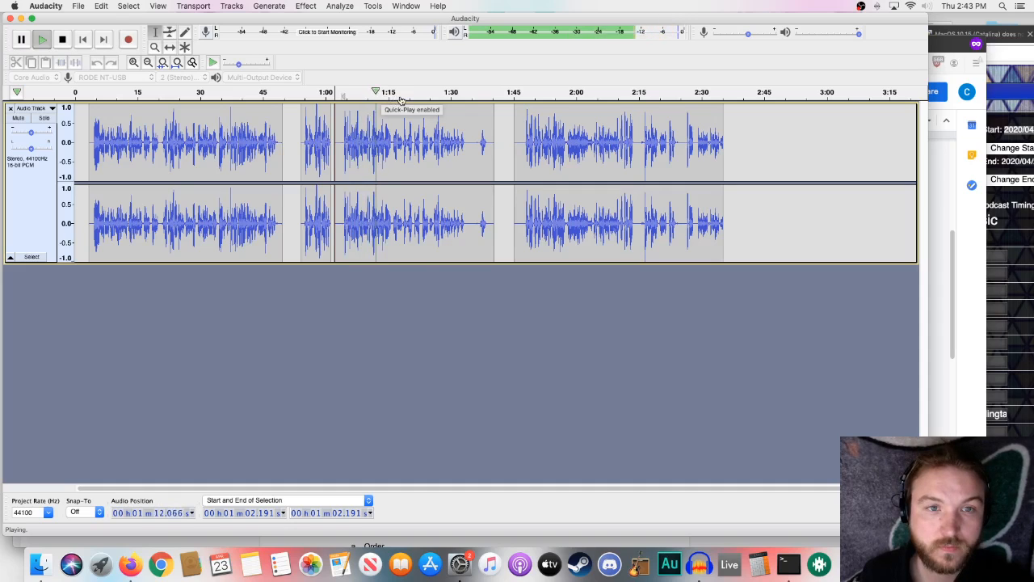
key(space)
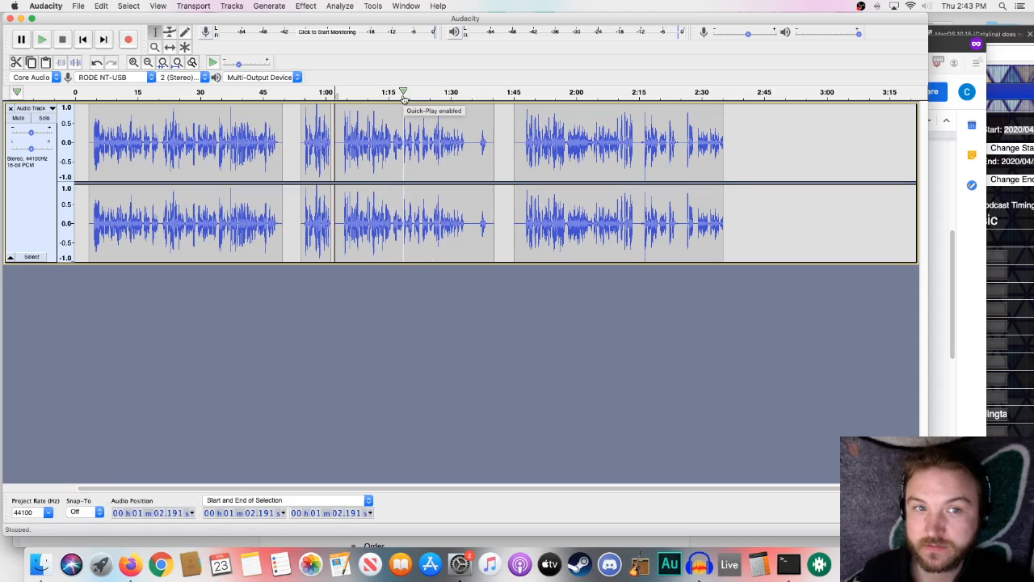
click(404, 93)
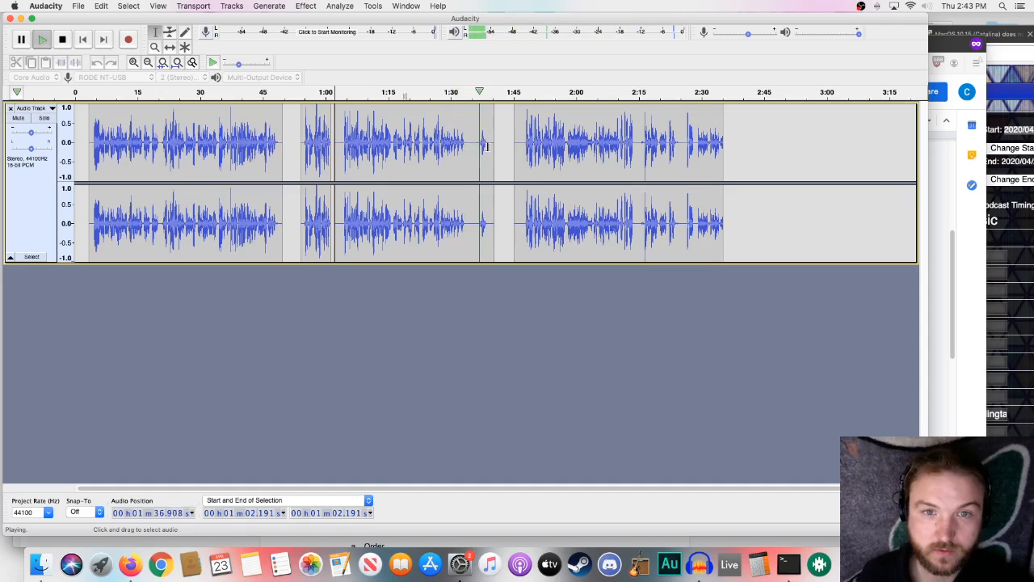
key(space)
drag(469, 145, 506, 147)
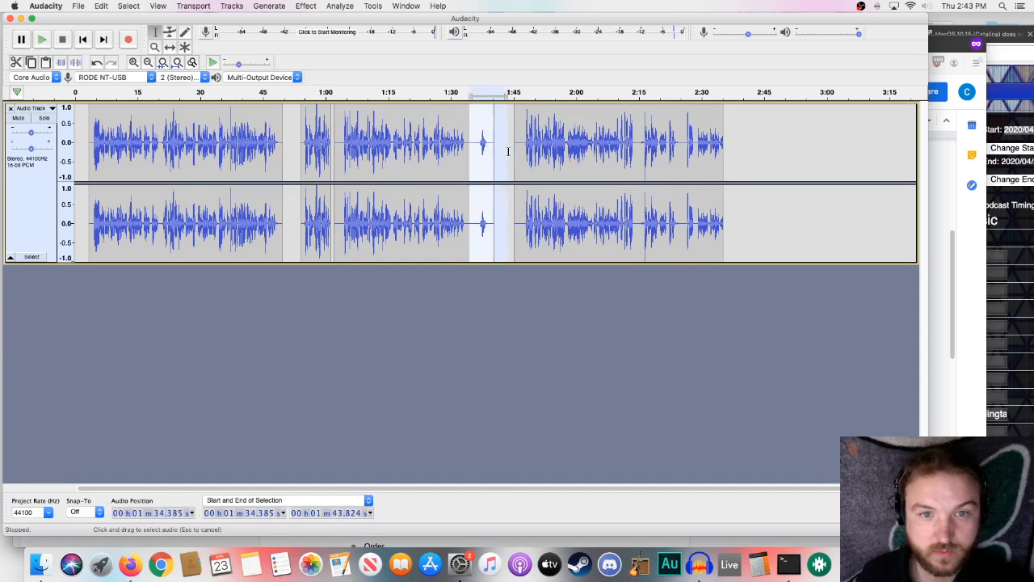
key(Delete)
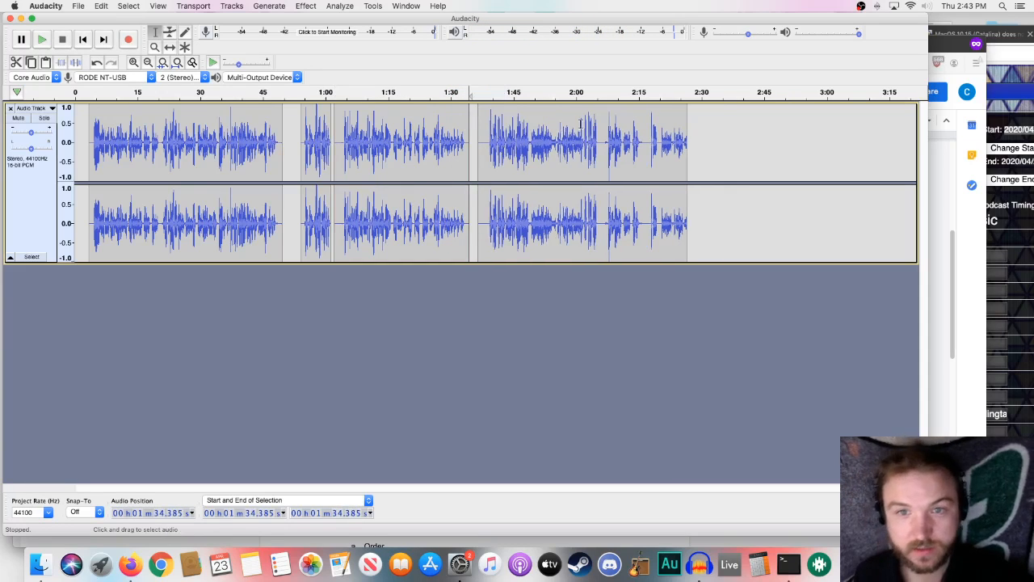
- Play the last clip from about 2:02, and delete everything from about 2:06 to the end of the track
click(586, 92)
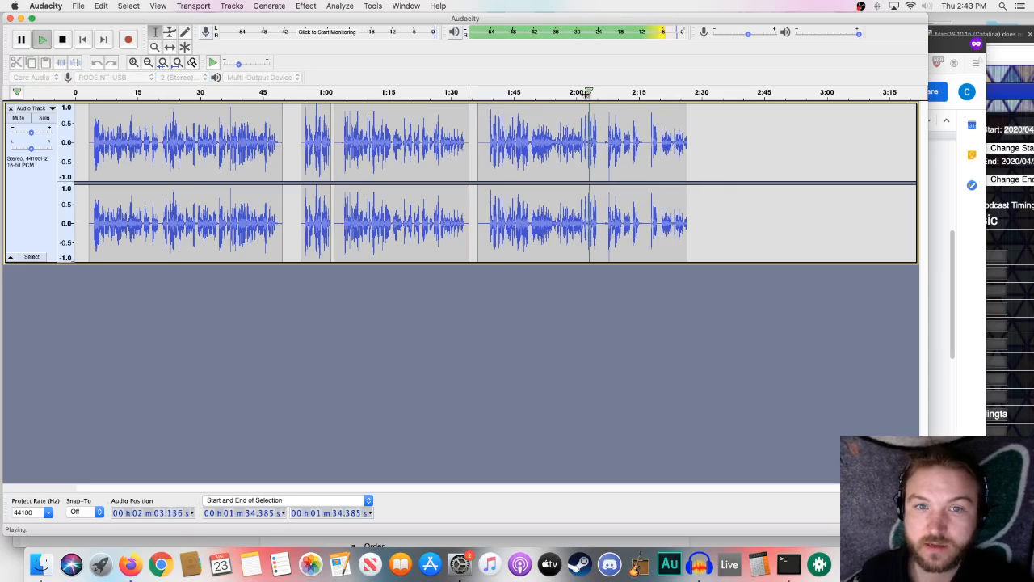
click(601, 139)
drag(616, 144, 708, 159)
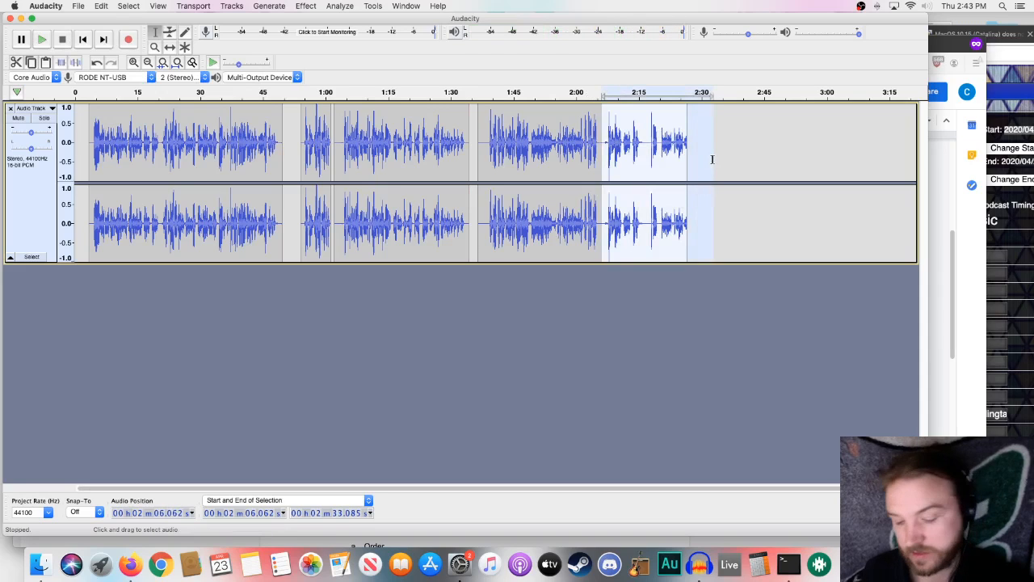
key(Delete)
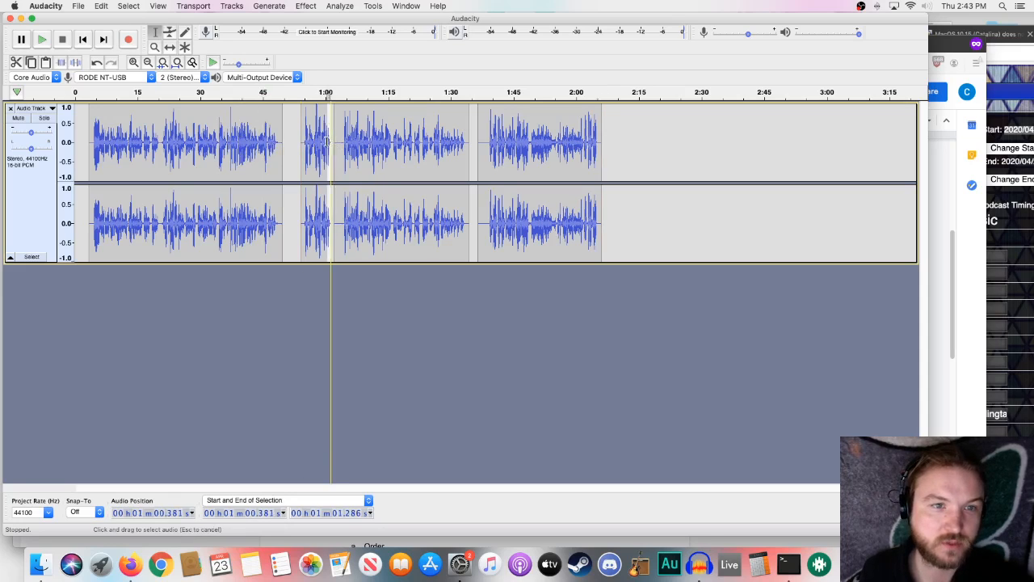
drag(291, 123, 296, 122)
click(284, 121)
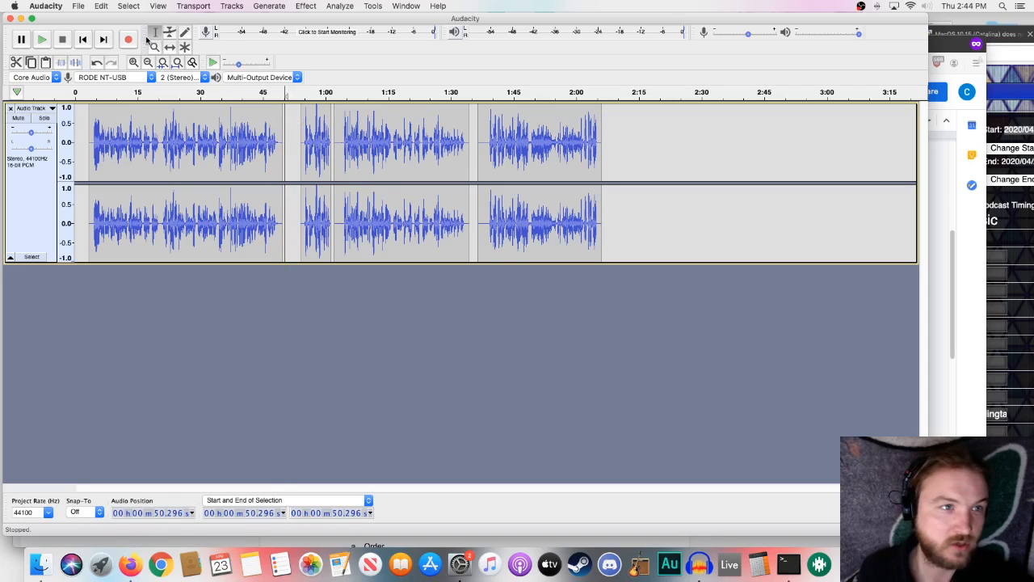
drag(294, 143, 263, 148)
click(284, 143)
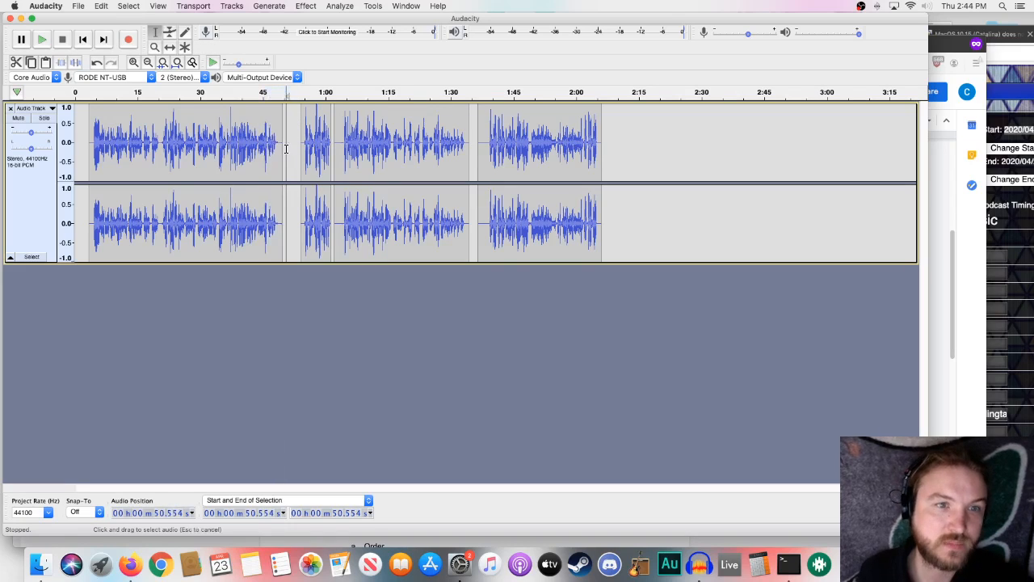
- Play the short second clip from about 55 seconds to check its content
click(303, 131)
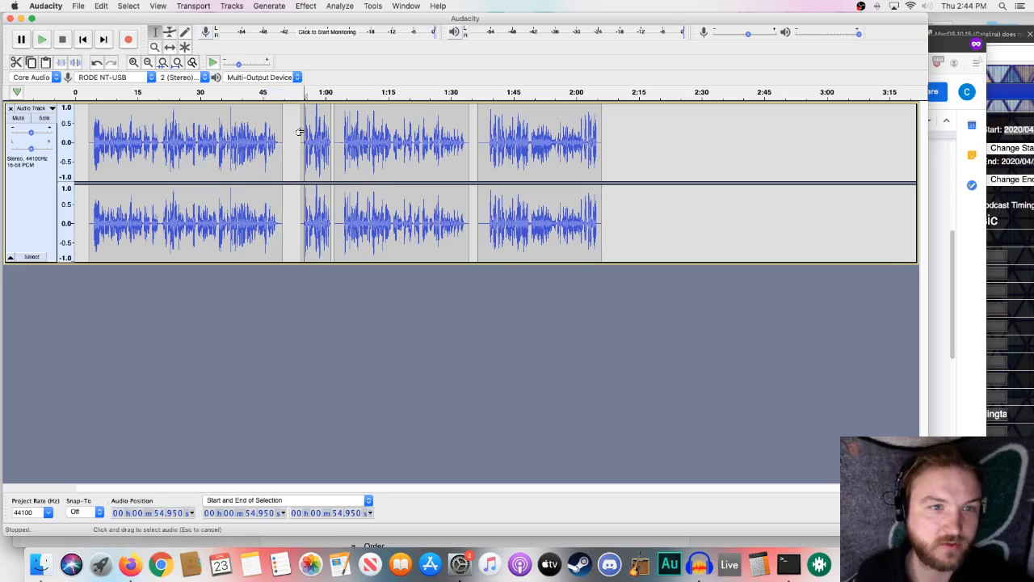
key(space)
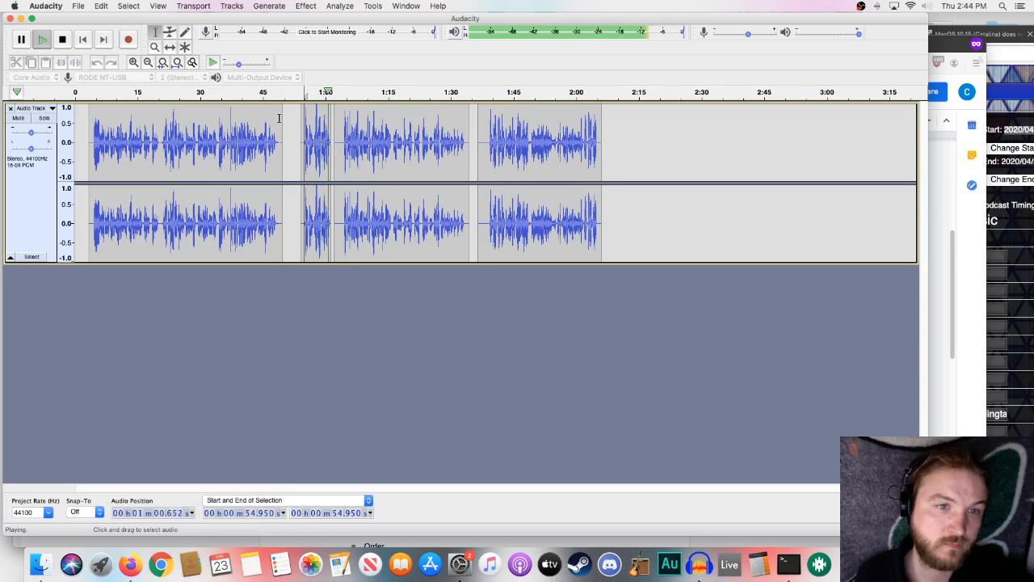
key(space)
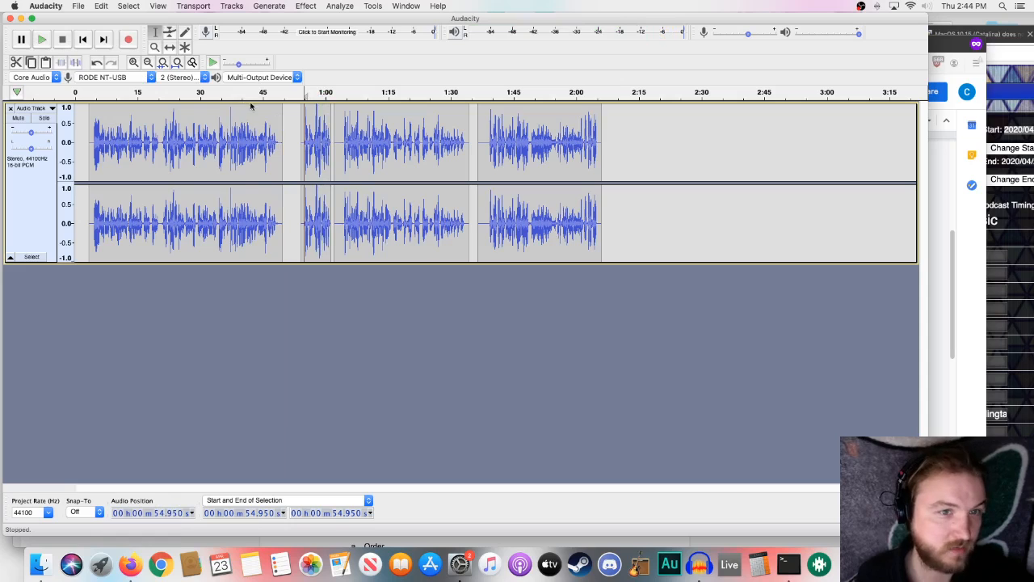
- Play from about 40, 57 and 44 seconds to locate the cut points, and select the section from about 43.8 to 57.3 seconds
click(245, 97)
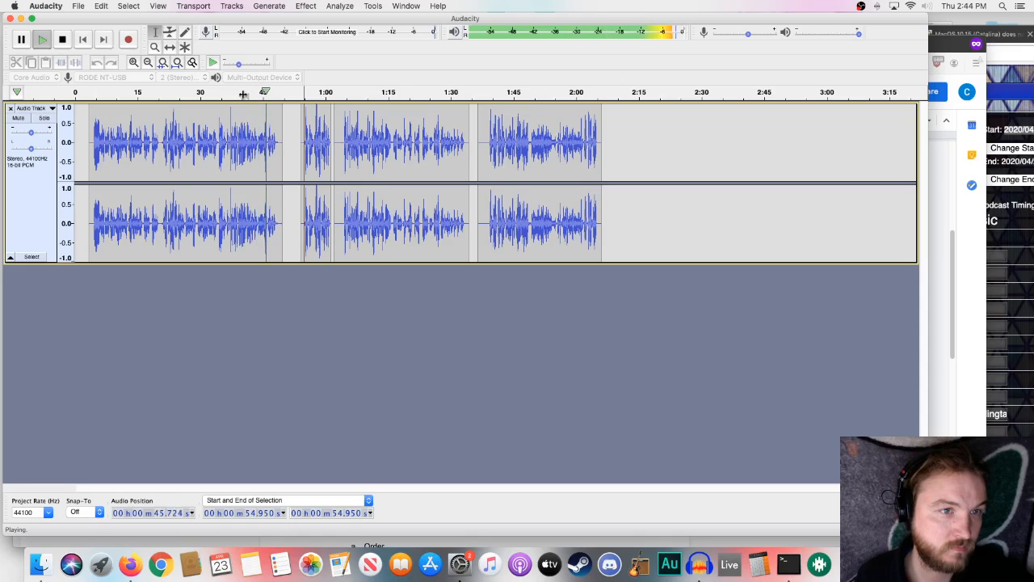
click(239, 92)
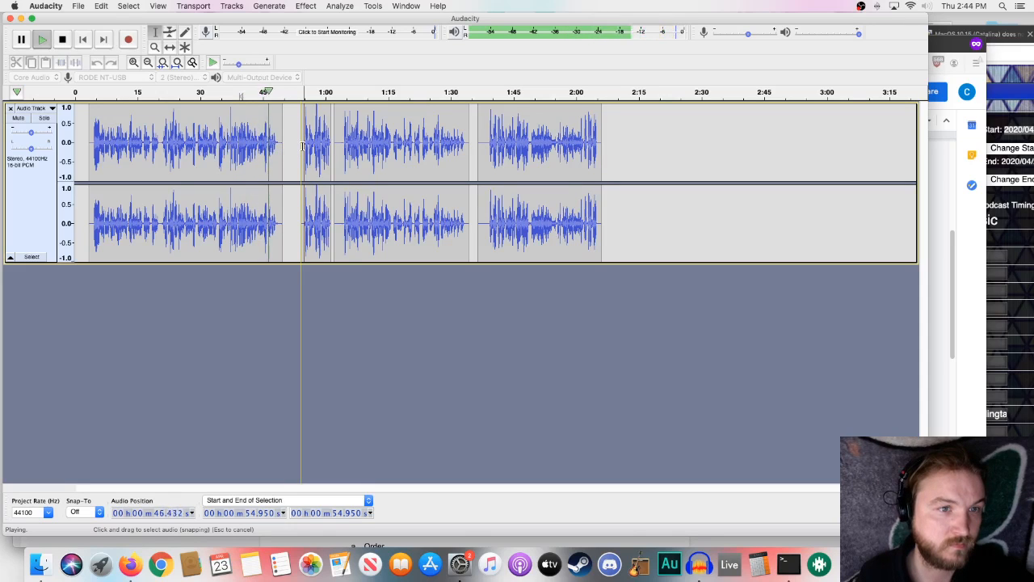
click(313, 92)
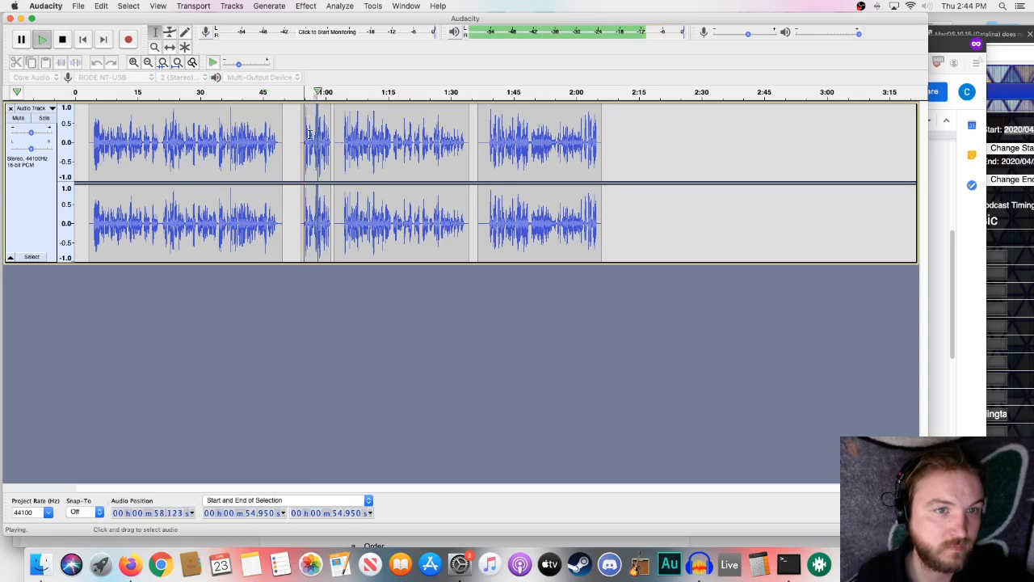
click(258, 94)
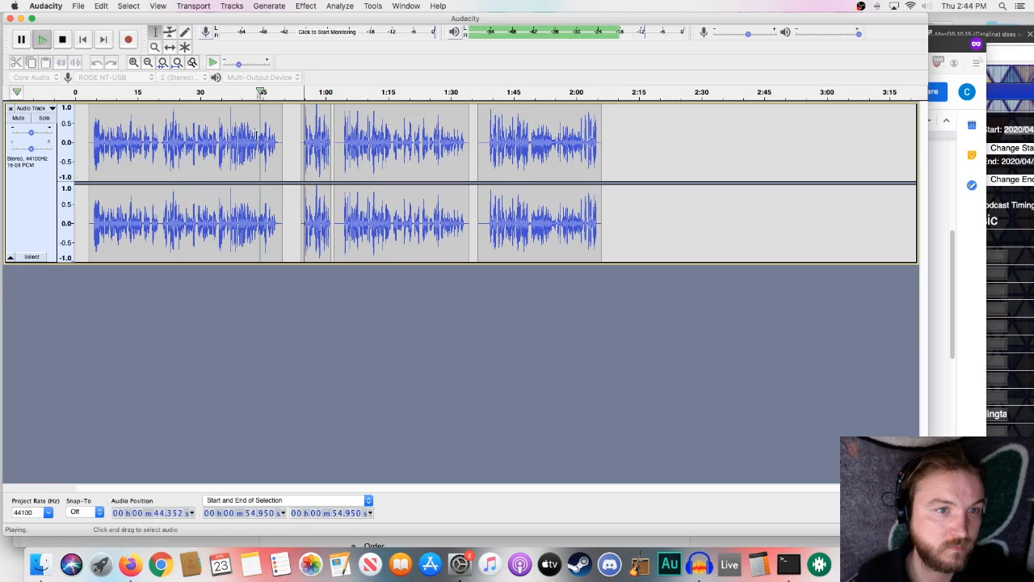
click(260, 146)
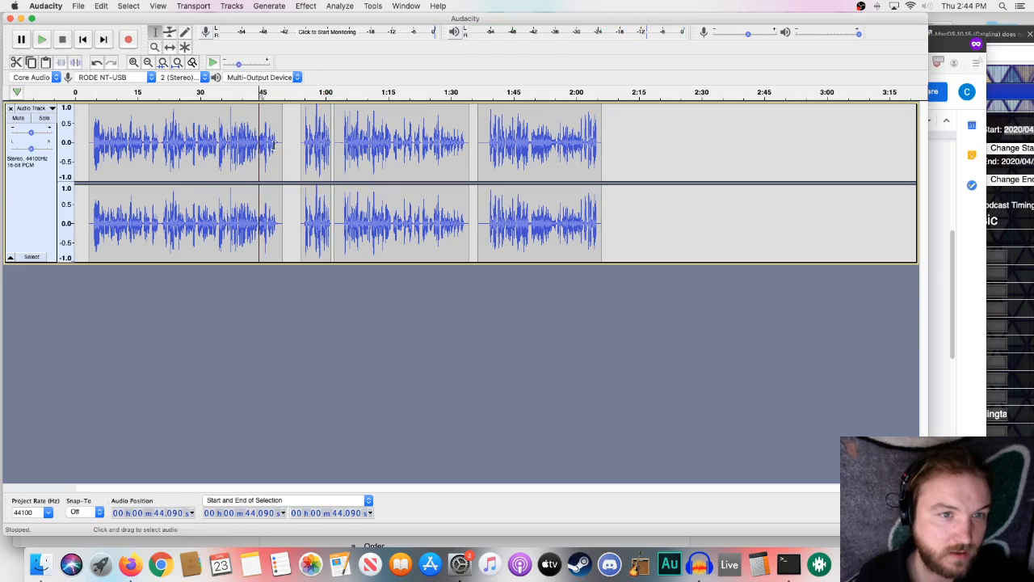
drag(313, 136, 259, 149)
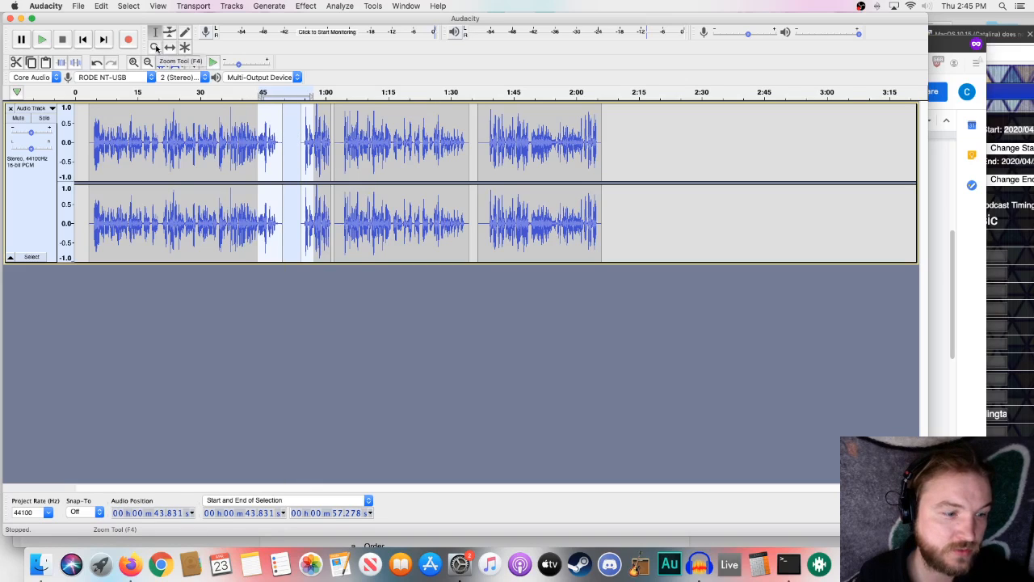
- Zoom in on the selected section with the Zoom tool and fit-to-selection view, keeping some surrounding audio visible on both sides
click(156, 49)
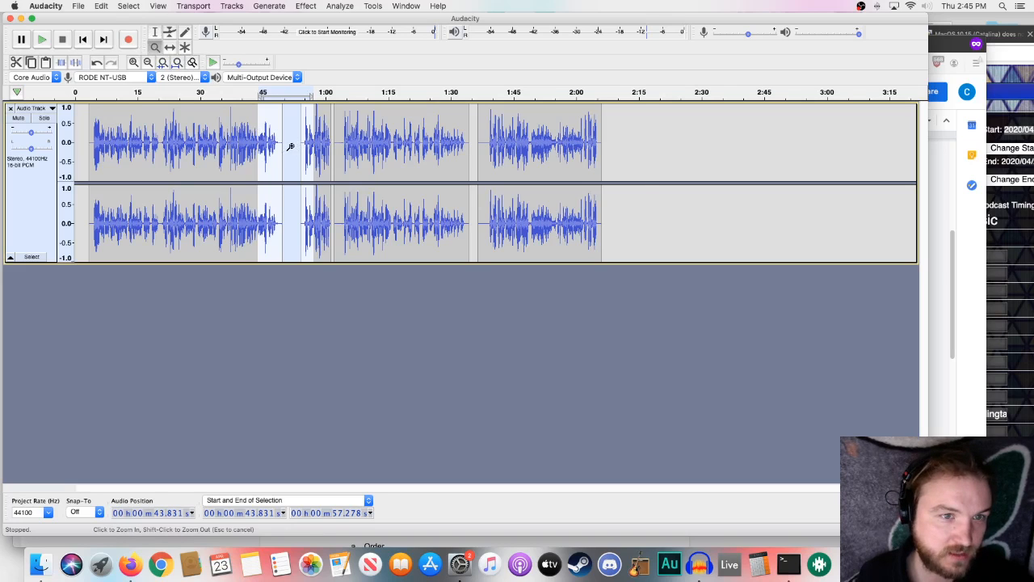
click(290, 146)
click(289, 147)
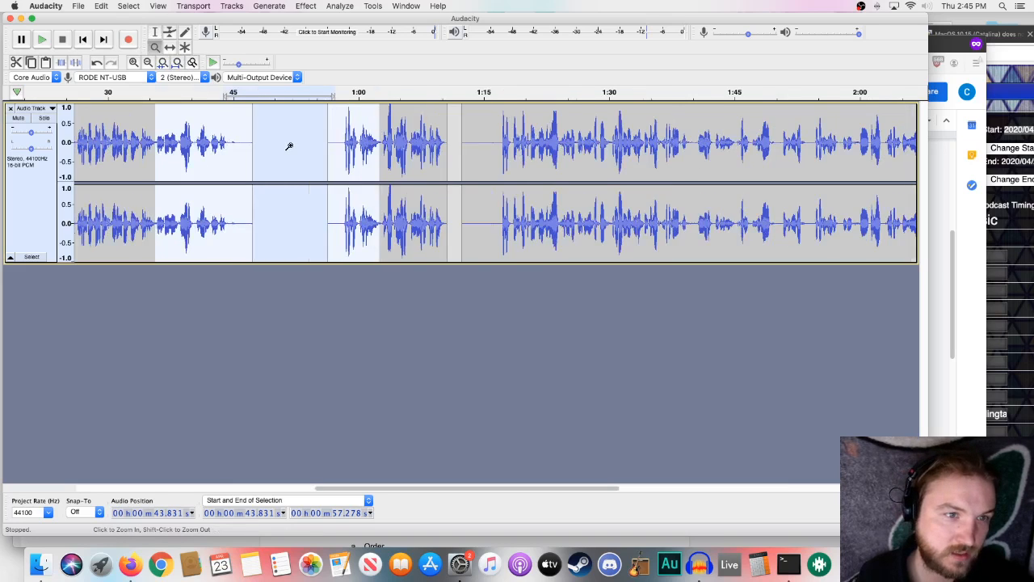
click(149, 64)
click(135, 64)
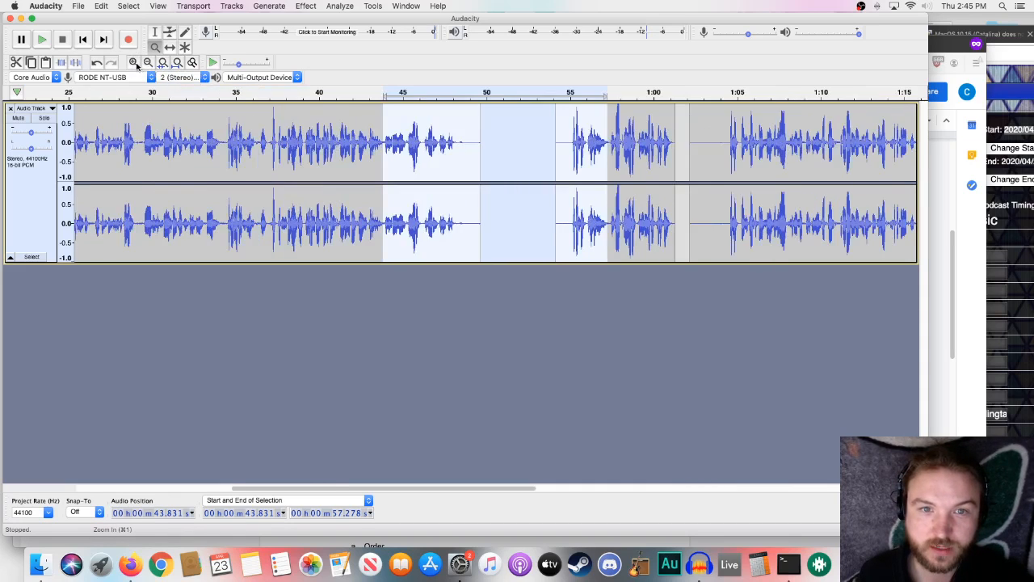
click(135, 64)
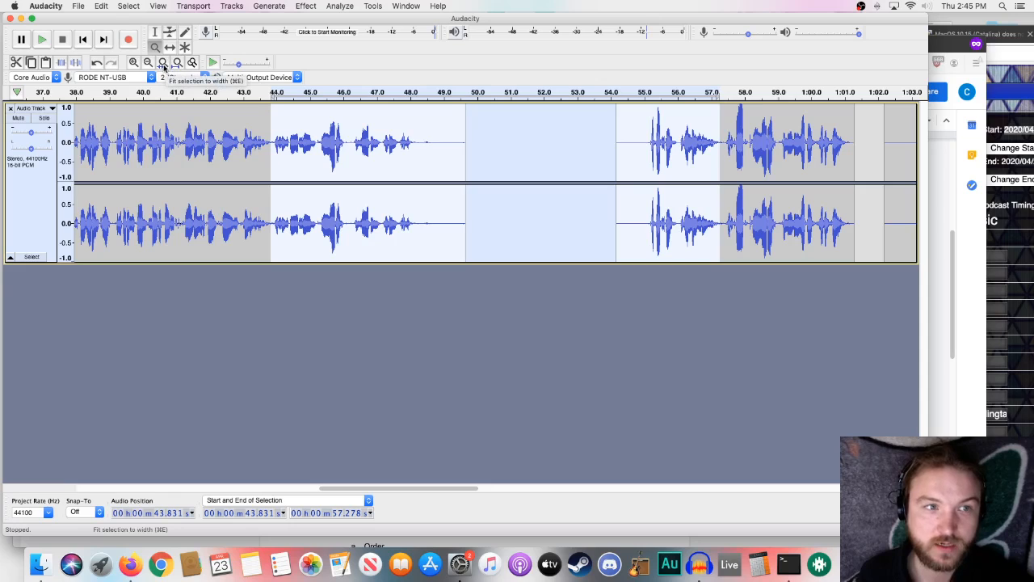
click(163, 64)
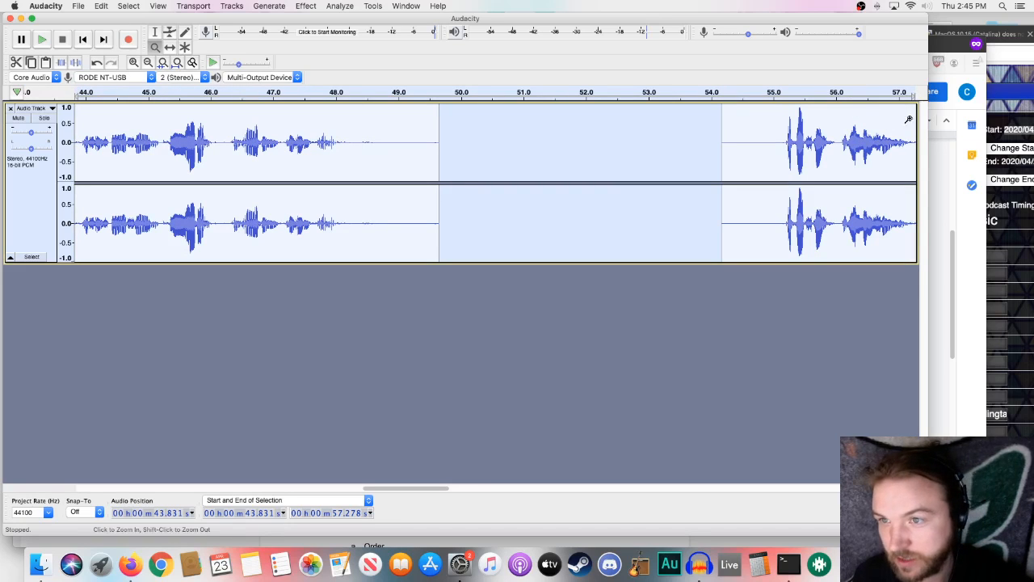
click(148, 62)
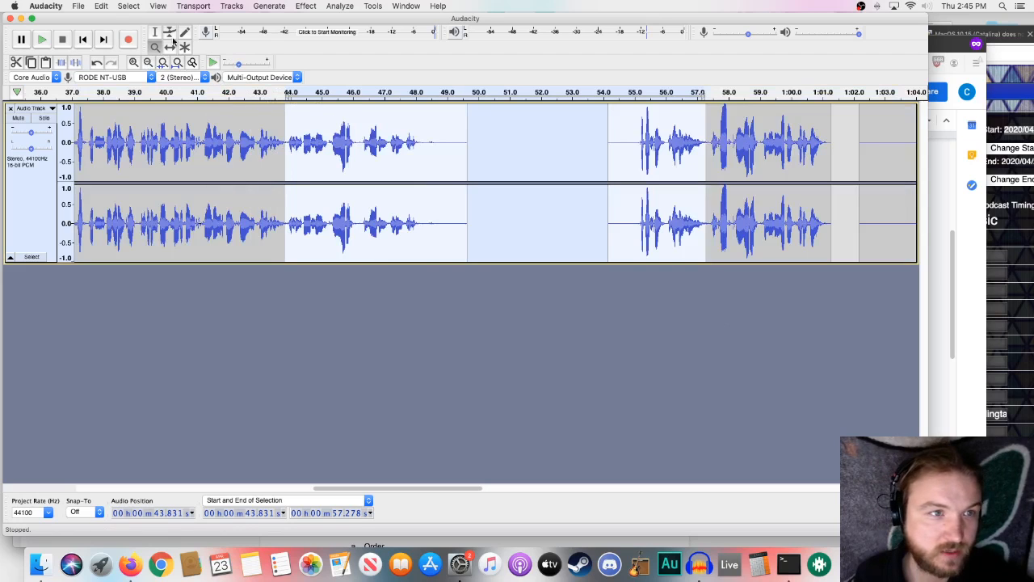
click(134, 62)
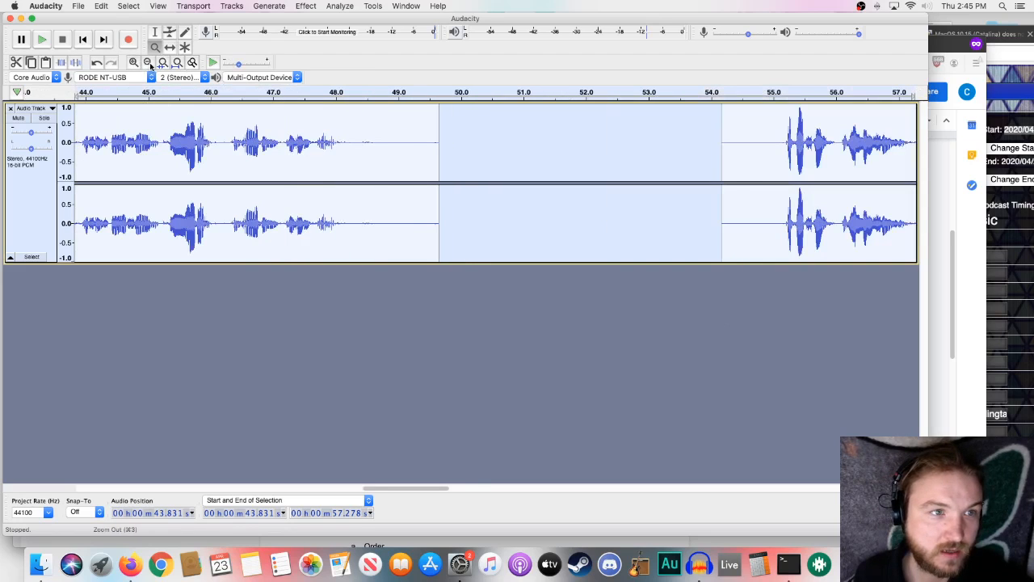
click(149, 63)
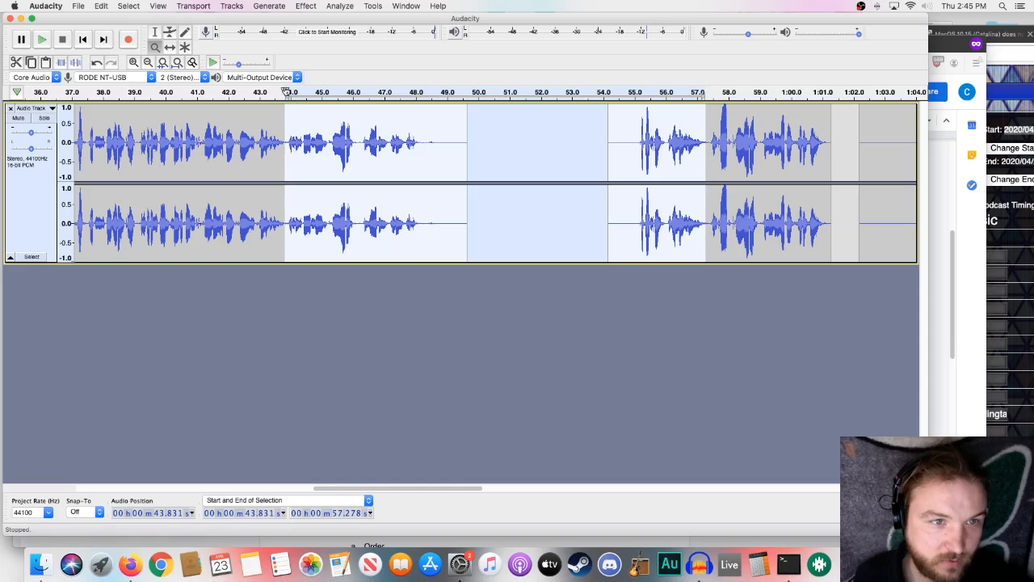
- Adjust both edges of the selection to run from about 43.9 to 57.4 seconds, and delete that section
key(F1)
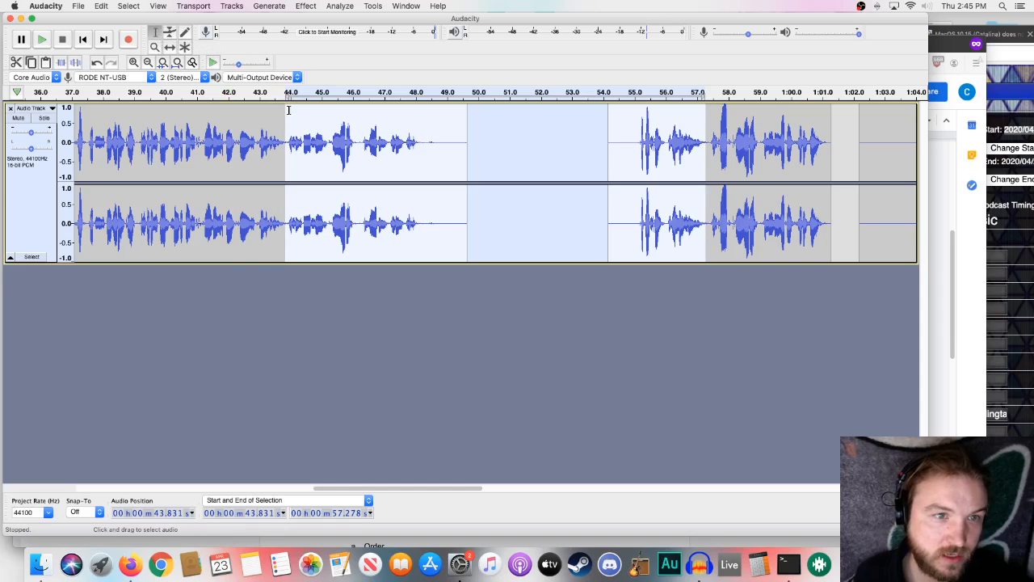
drag(286, 109, 291, 110)
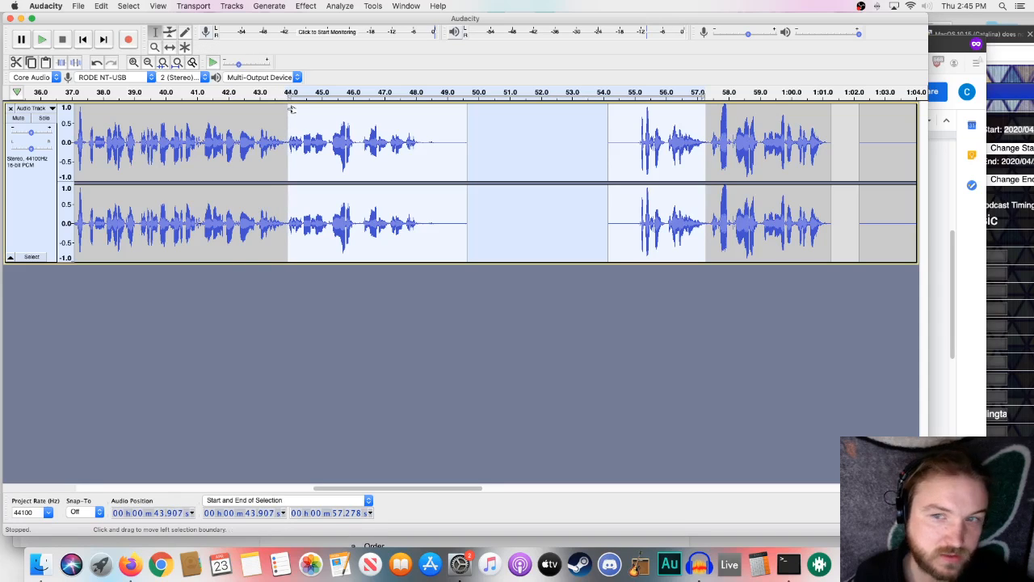
drag(706, 122, 708, 124)
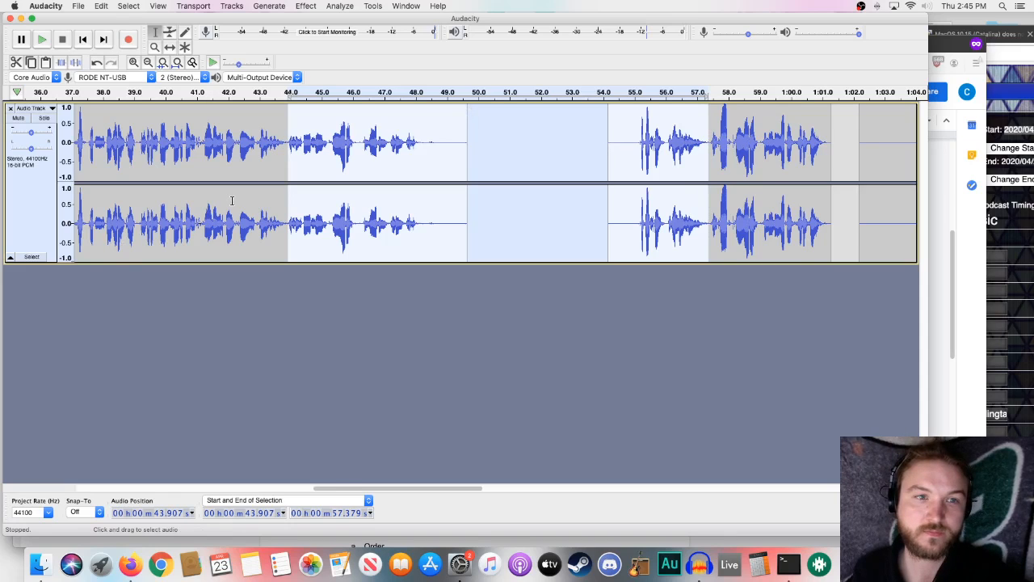
key(Delete)
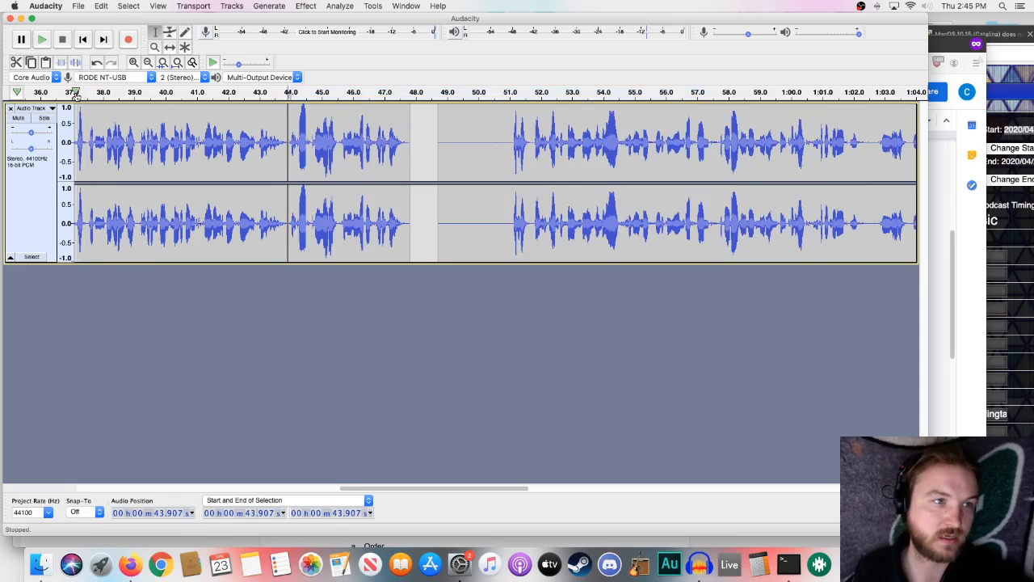
- Play from about 37 seconds to check the cut, and fit the whole project into the window width
click(74, 94)
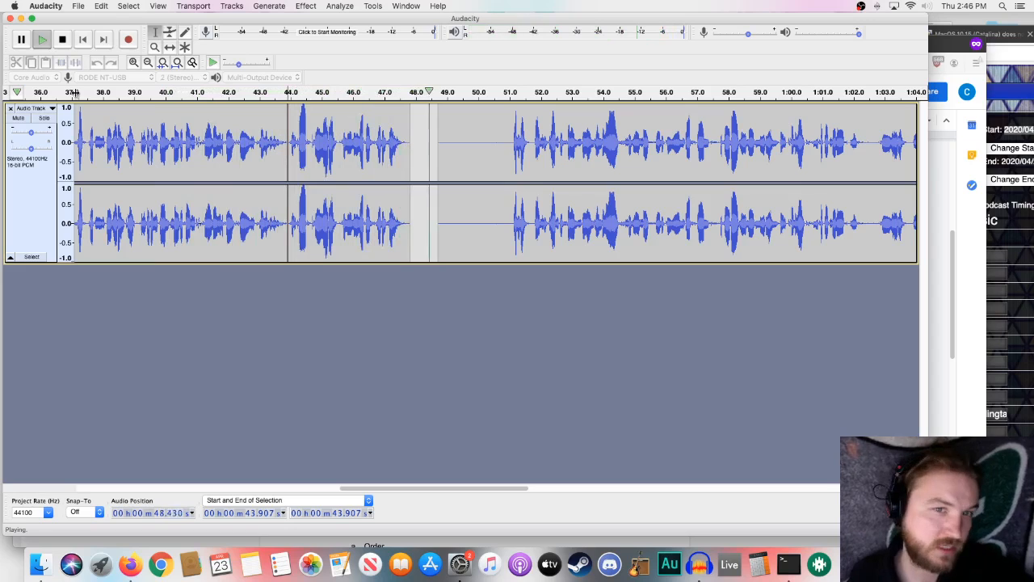
click(65, 36)
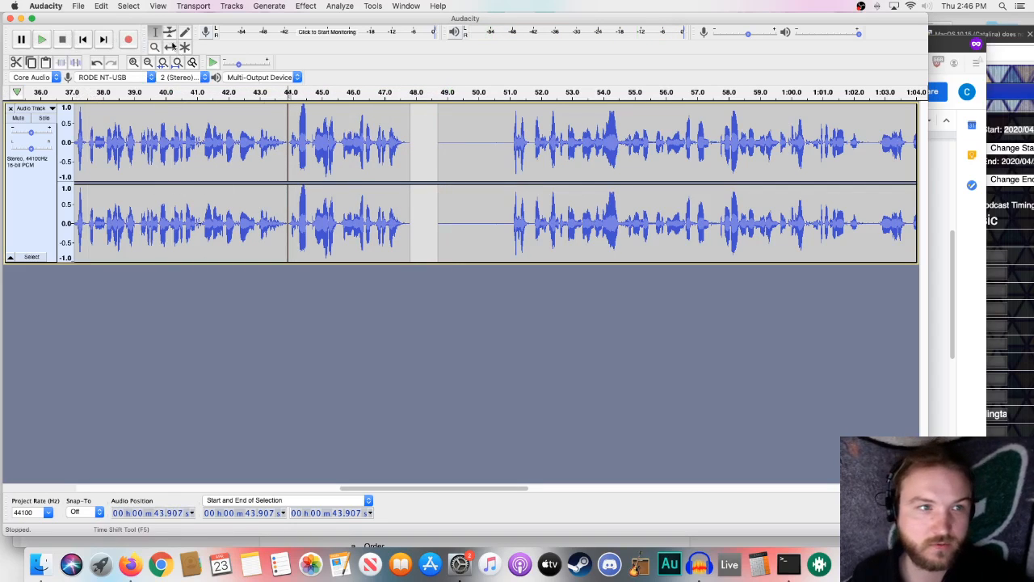
click(148, 62)
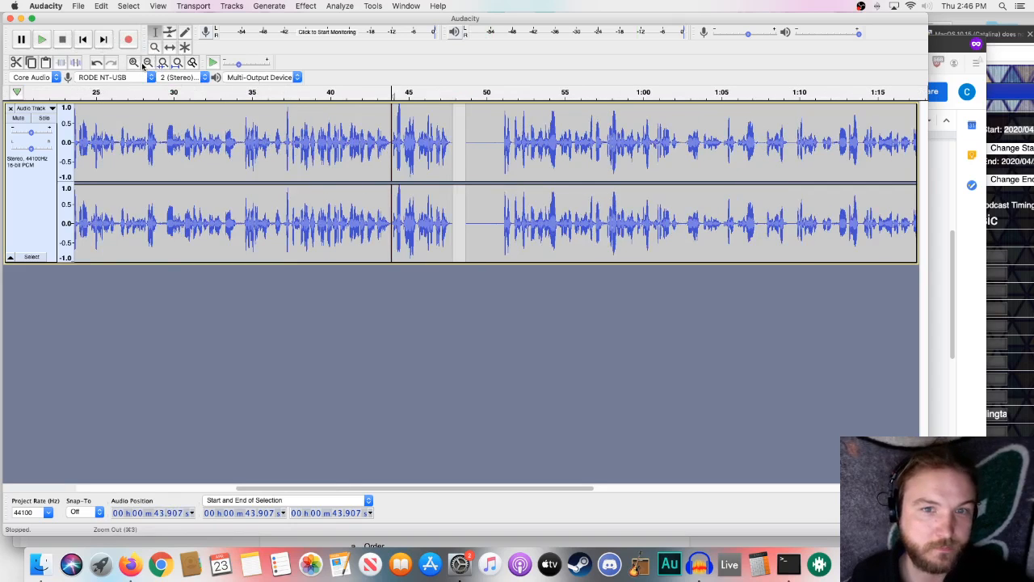
click(177, 63)
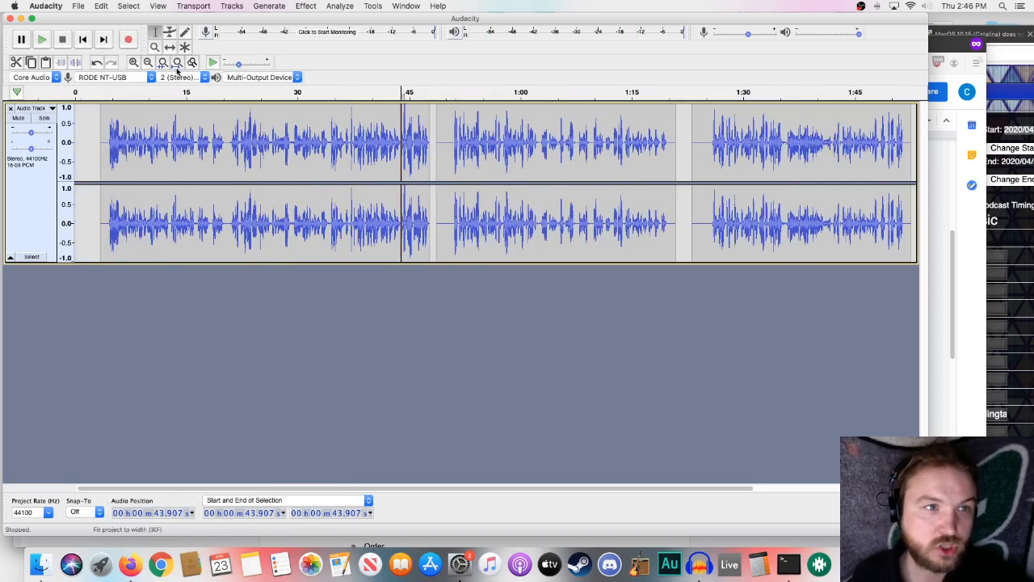
- Delete the silence from about 1:23.1 to 1:25.1 opening the last clip and from about 1:20.2 to 1:20.9 ending the middle clip
click(692, 142)
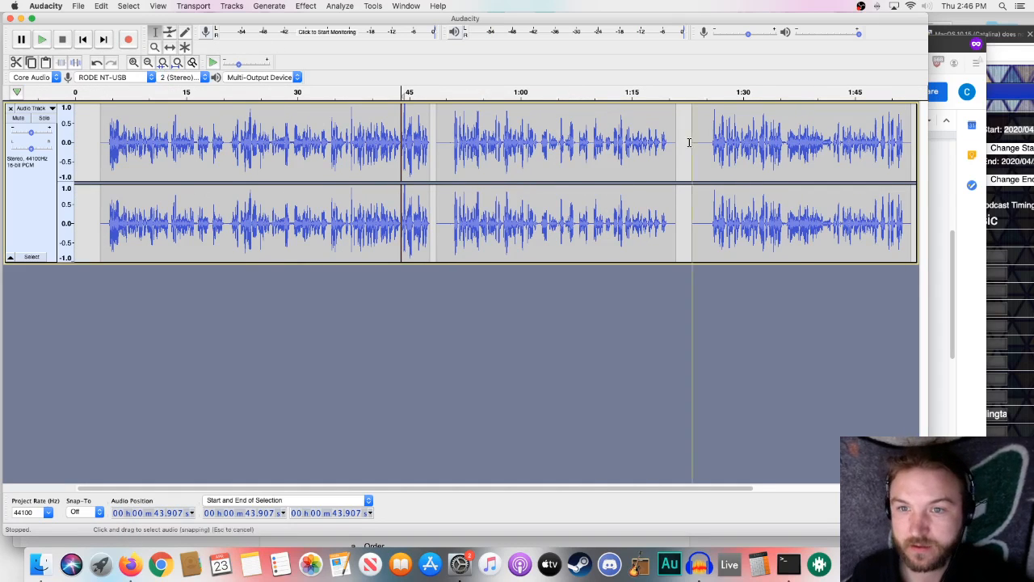
drag(691, 142, 707, 146)
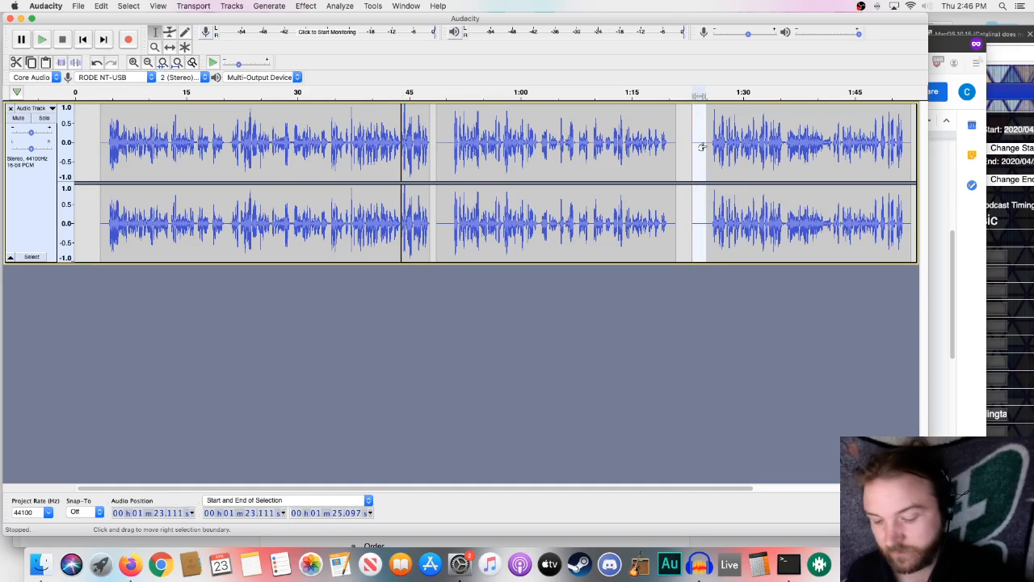
key(Delete)
click(674, 139)
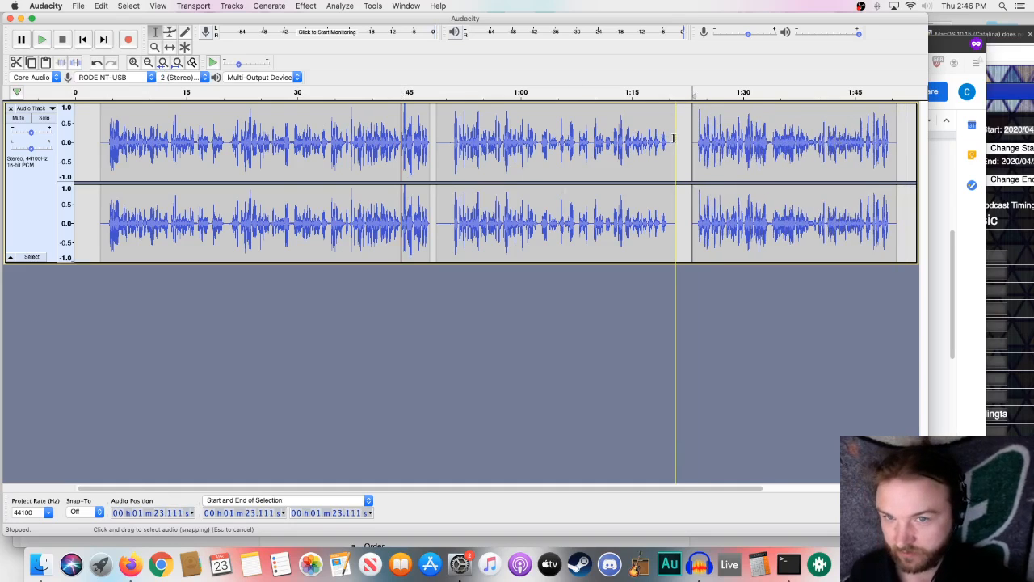
drag(675, 139, 670, 141)
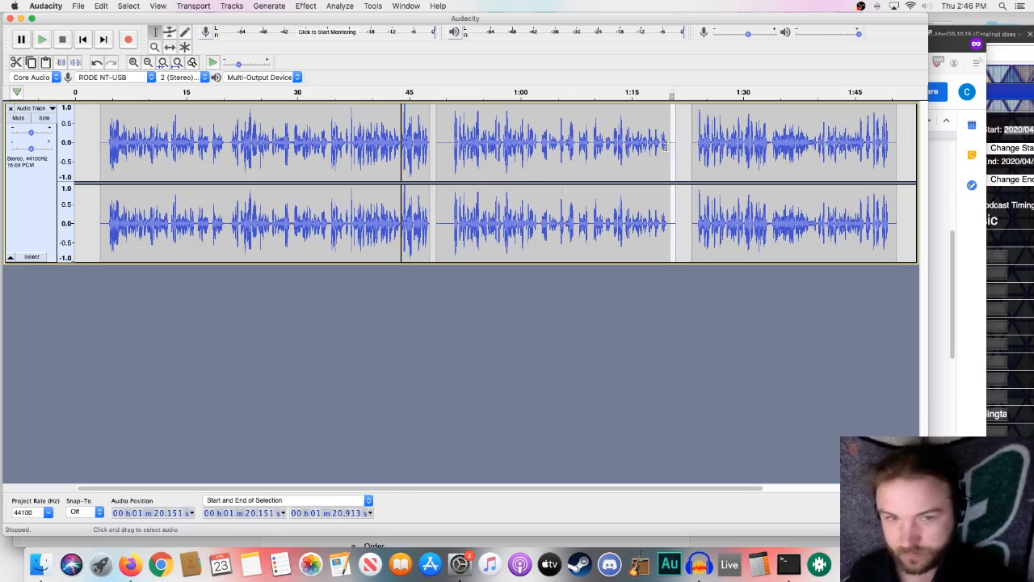
key(Delete)
- Delete the silence at the start of the middle clip, beginning at about 48.7 seconds
click(437, 134)
drag(438, 134, 449, 135)
key(Delete)
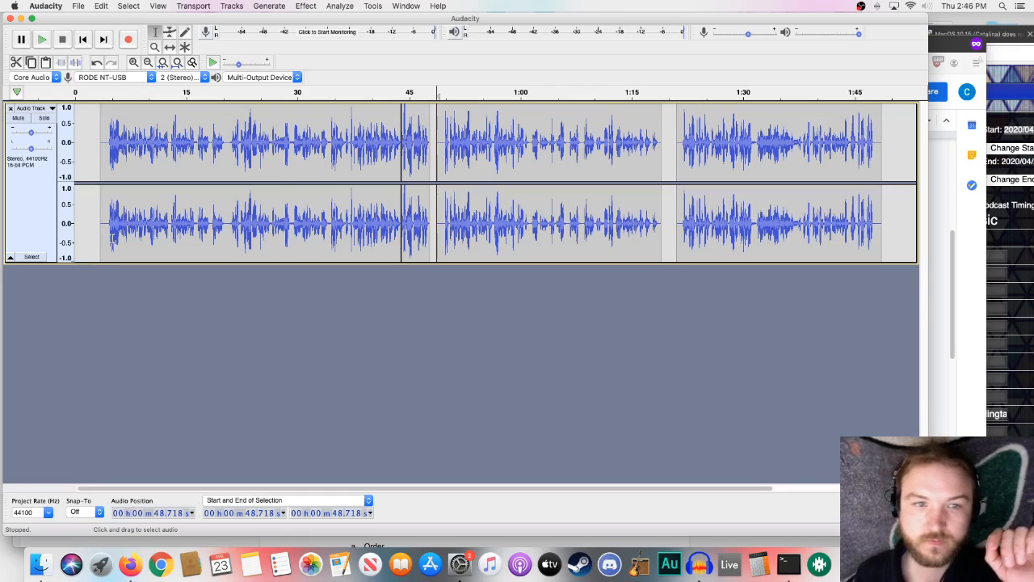
- Merge the two parts of the first clip at the split line near 44 seconds, and select the whole merged clip
click(402, 200)
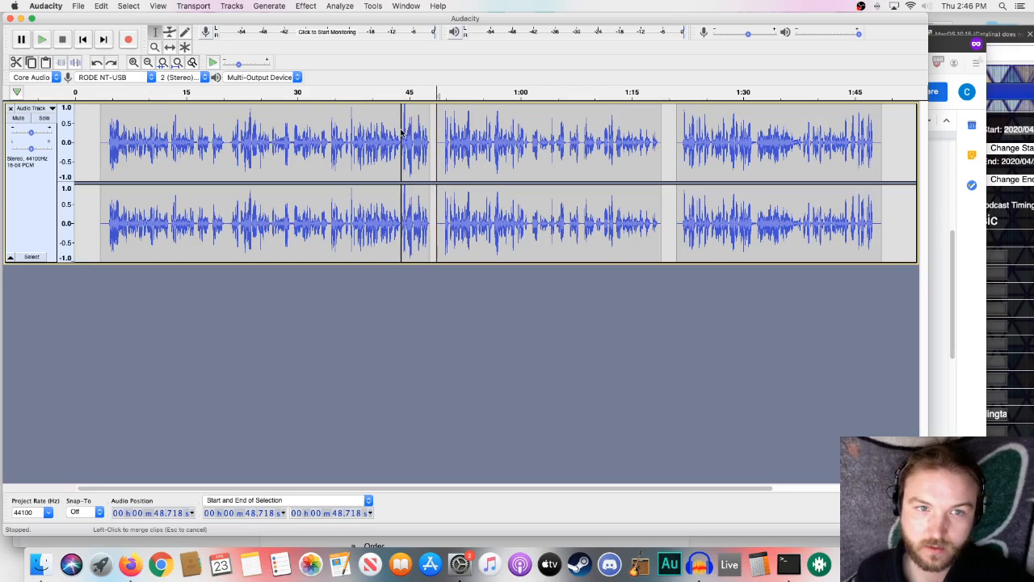
click(401, 131)
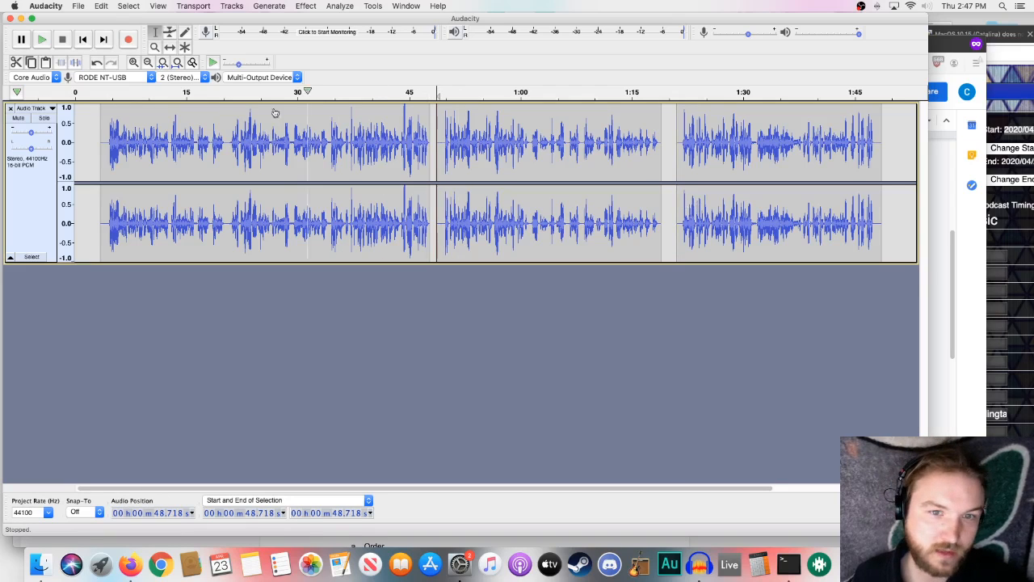
double_click(264, 162)
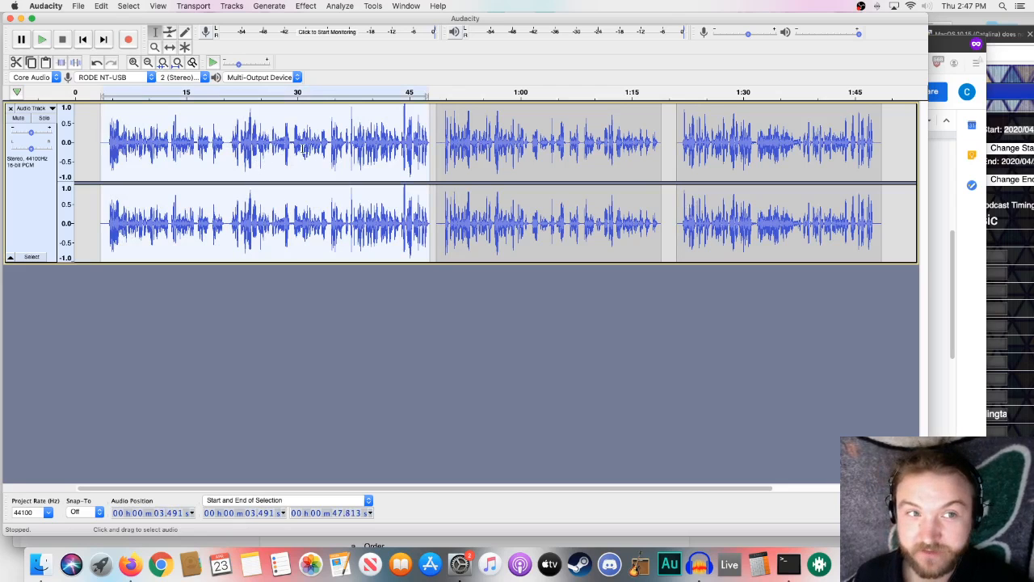
- Select the whole middle clip, and reselect the whole first clip
click(469, 149)
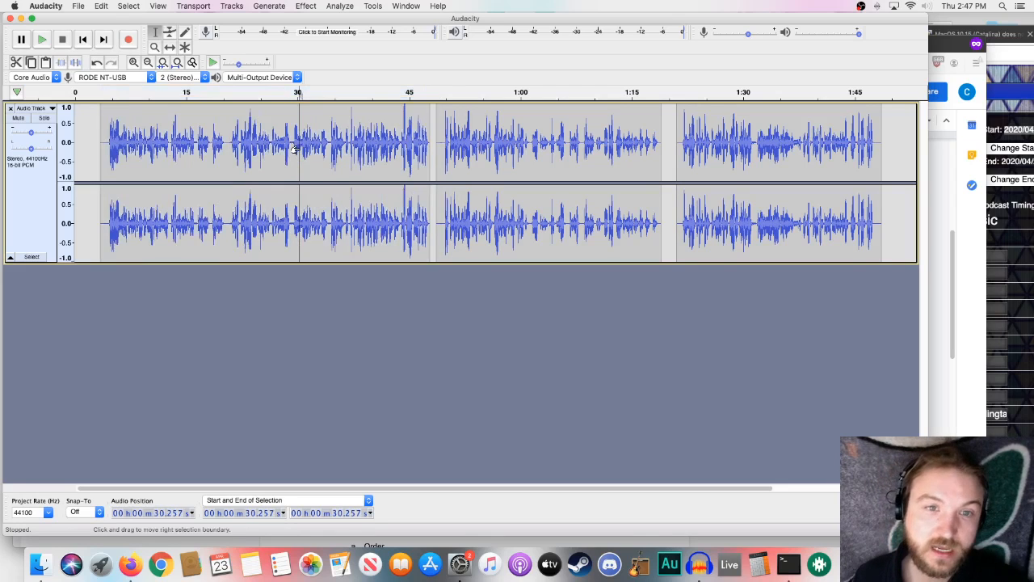
double_click(497, 154)
double_click(372, 132)
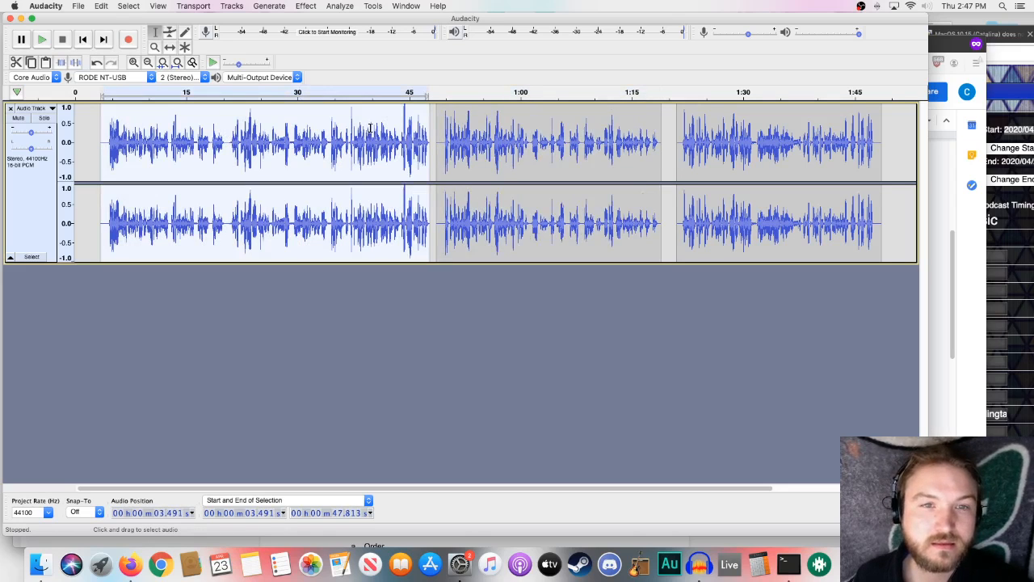
- Look through the list of available effects and select the whole first clip
click(342, 127)
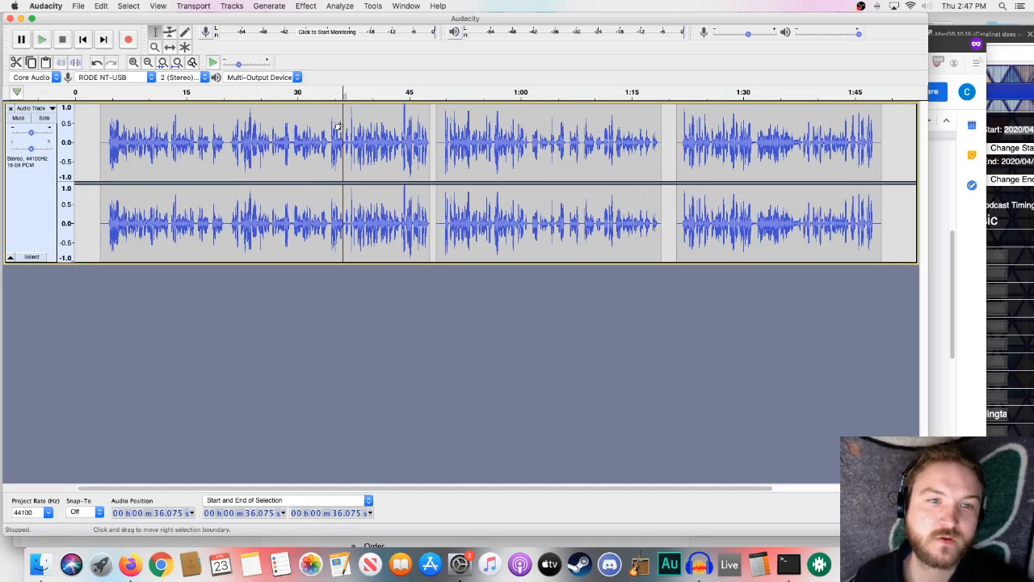
click(346, 127)
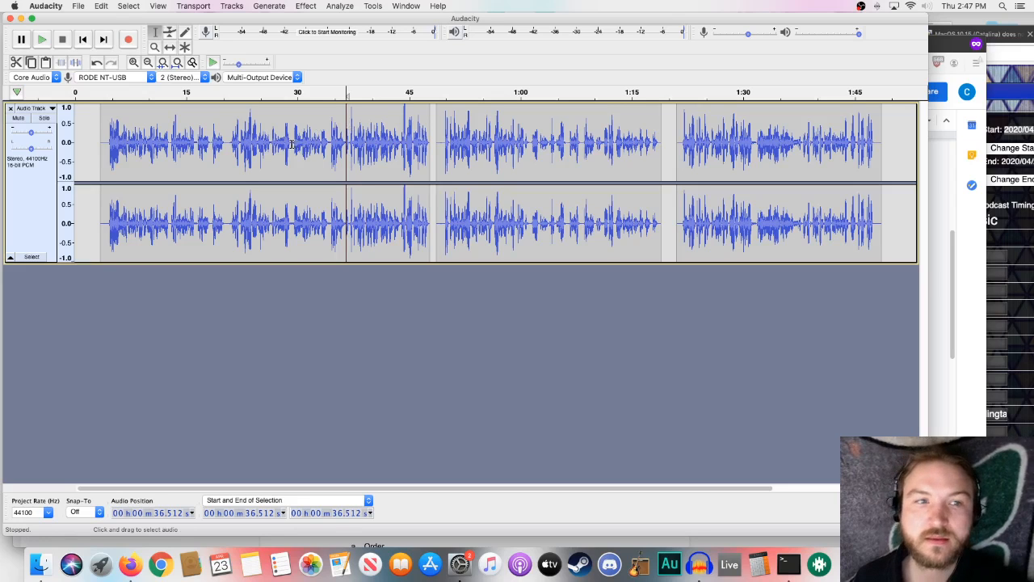
click(310, 5)
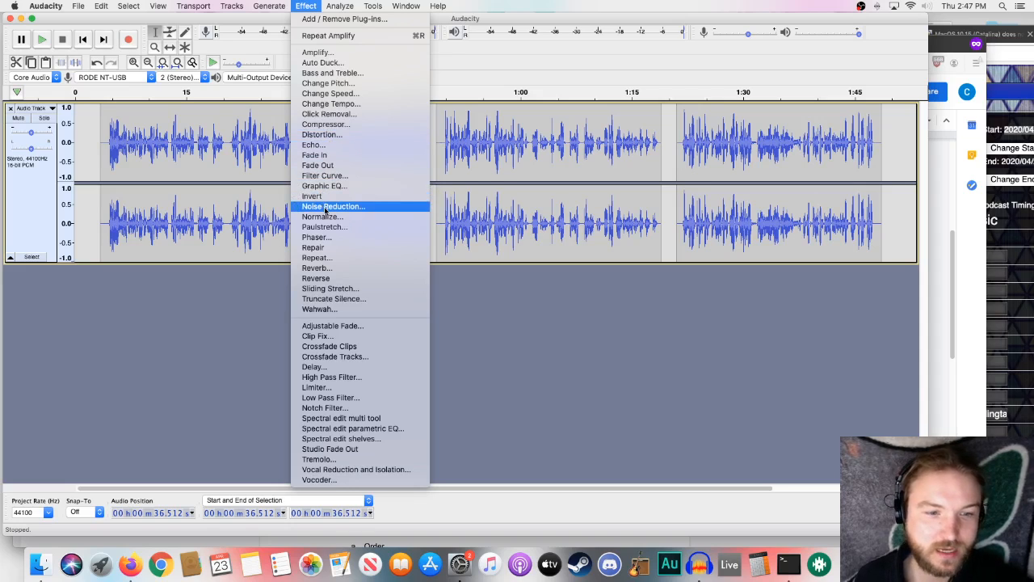
click(250, 234)
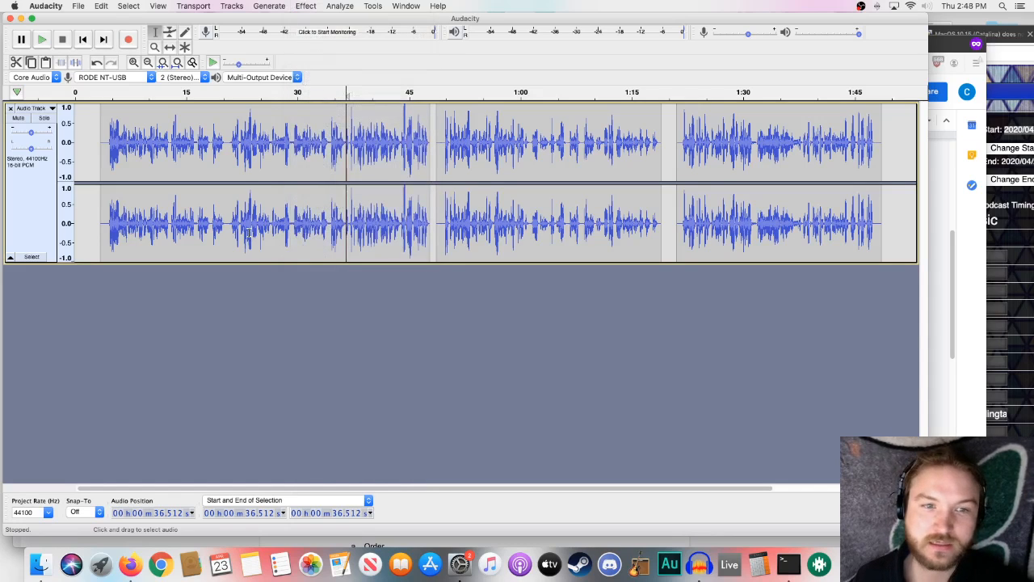
click(298, 209)
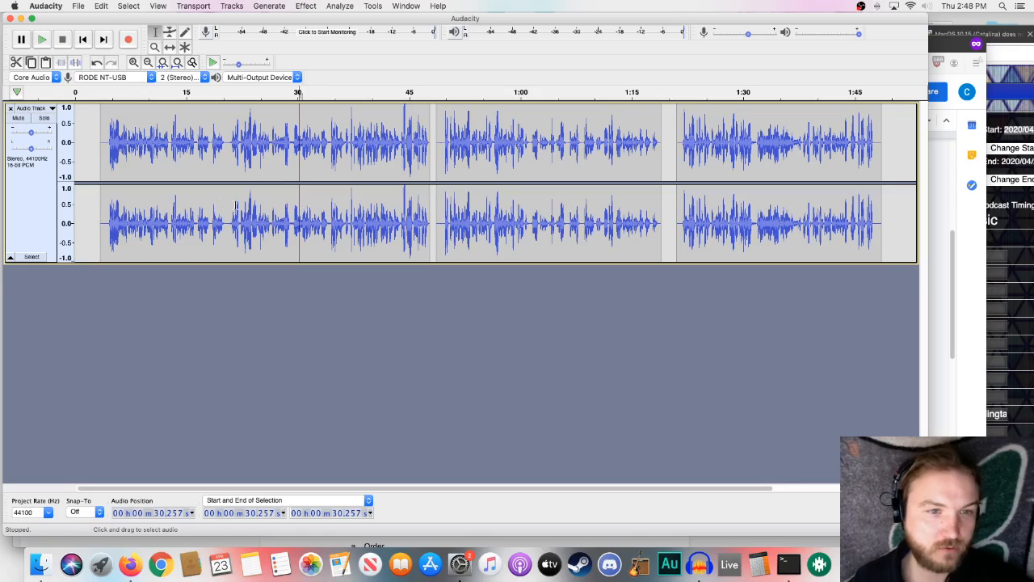
double_click(287, 216)
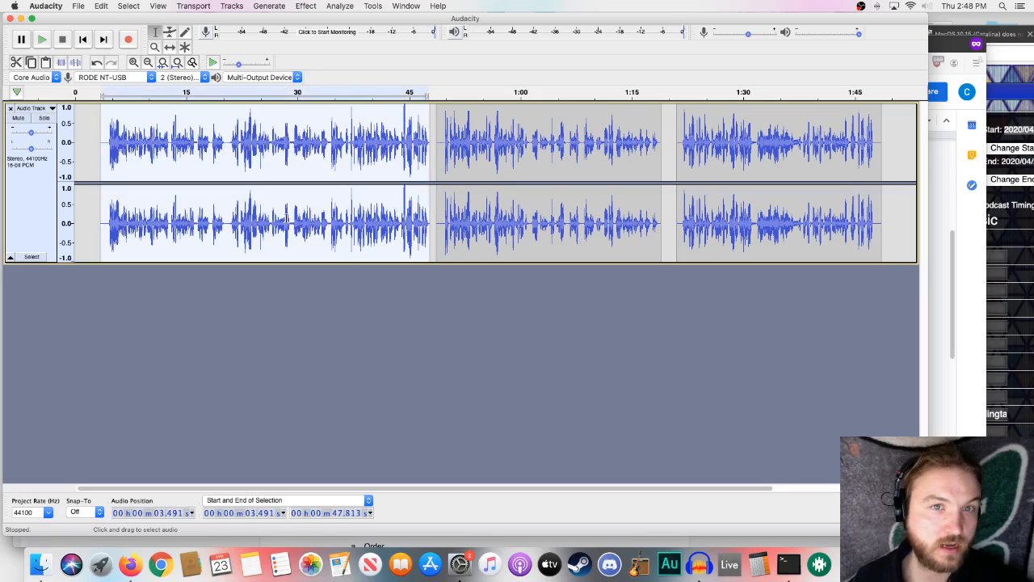
- Switch to Firefox, review the Edit Voiceover section of the program outline, and return to Audacity
click(128, 571)
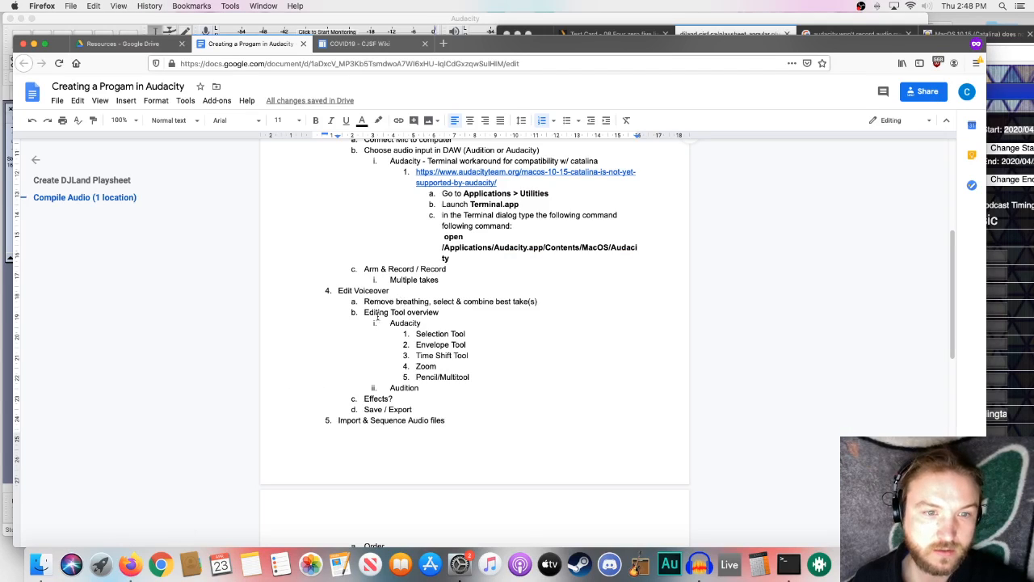
scroll(352, 354, up, 3)
scroll(352, 353, down, 5)
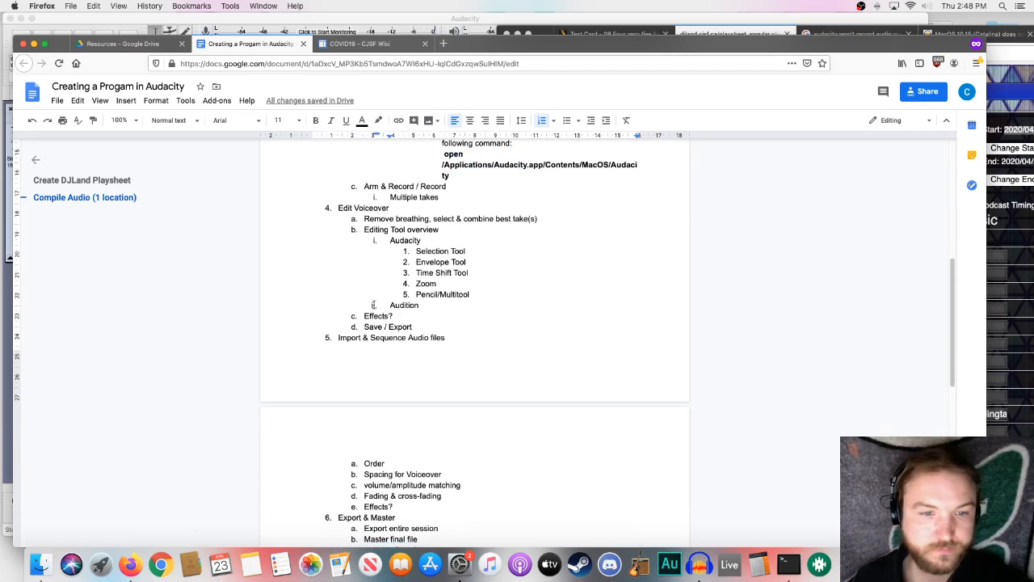
click(303, 22)
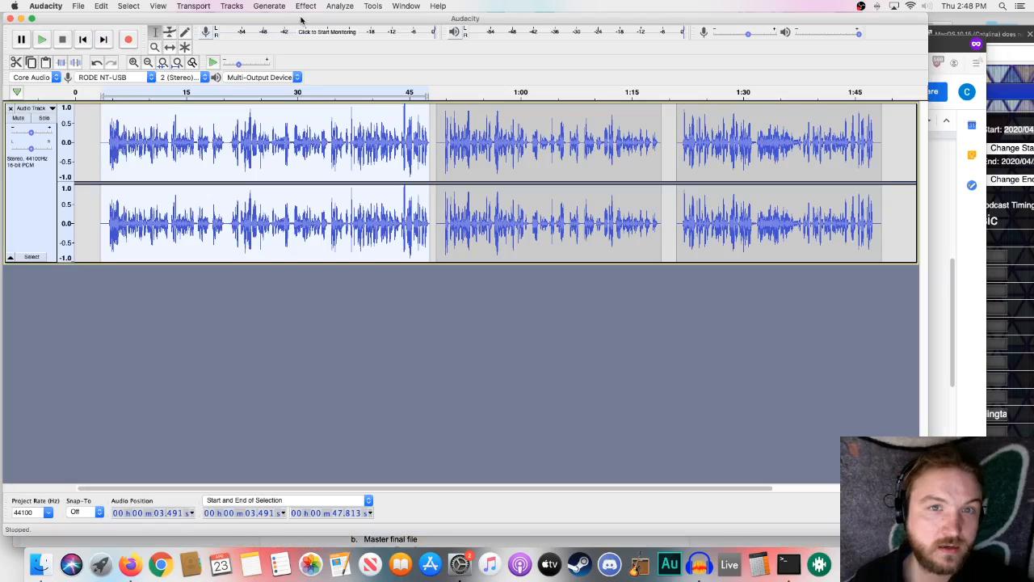
- Deselect the first clip and save the edited voiceover recording as an Audacity project
click(433, 129)
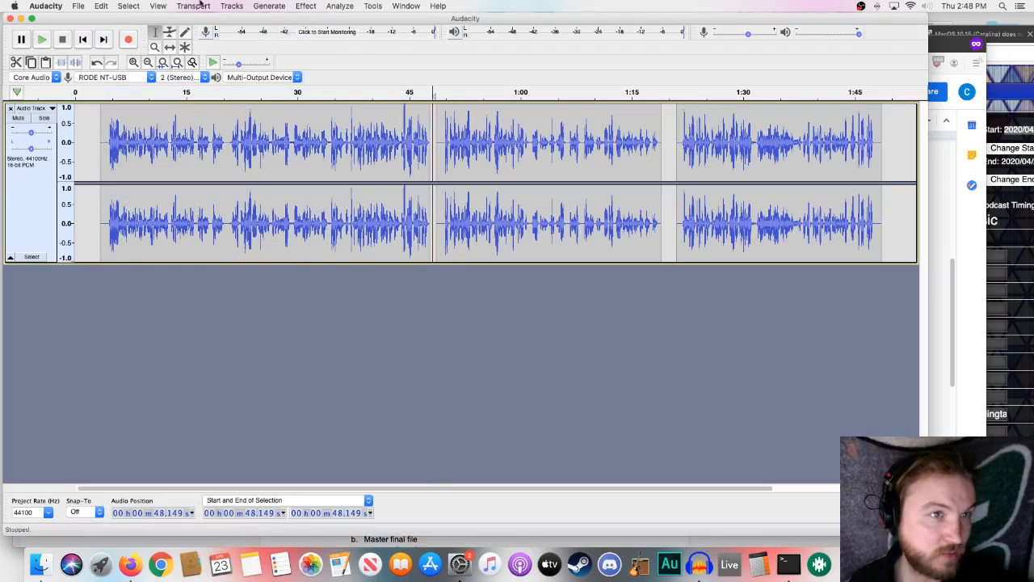
click(78, 6)
mouse_move(109, 68)
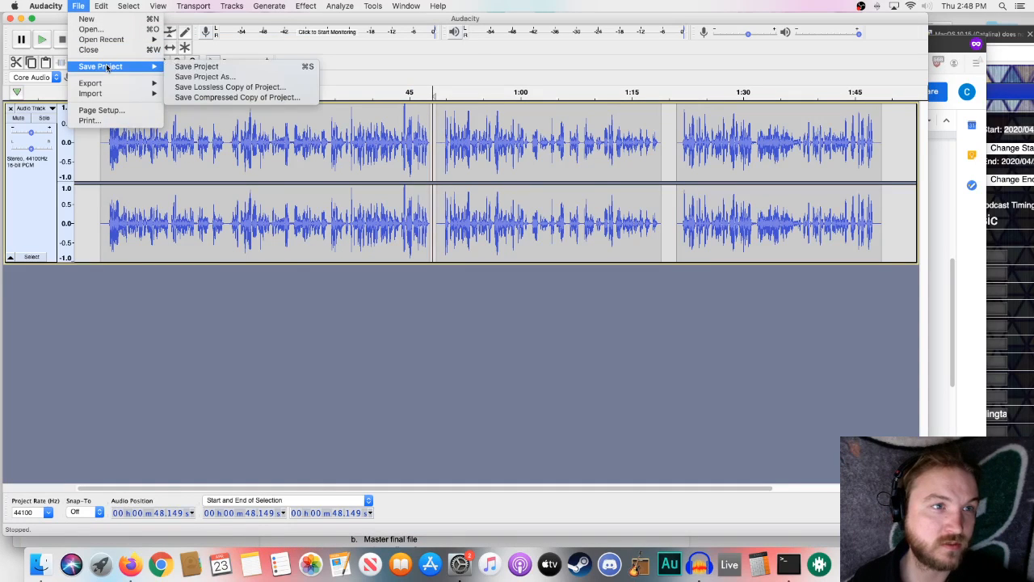
click(202, 69)
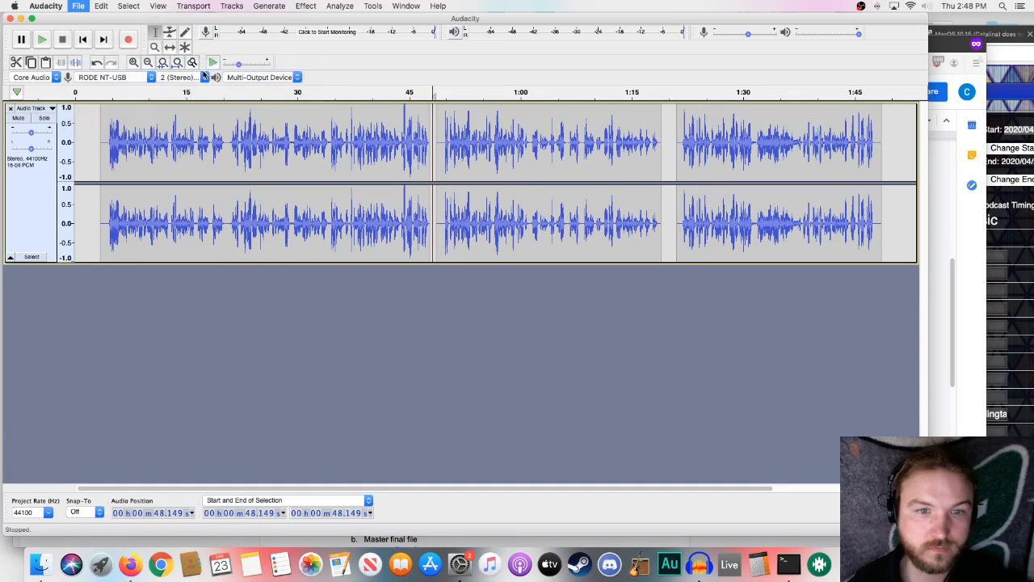
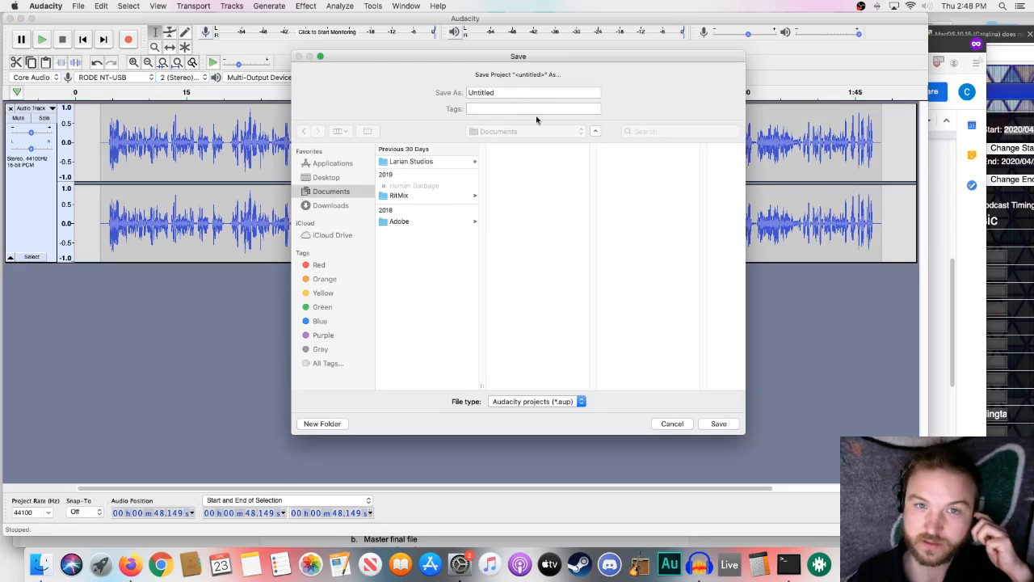
- Save the Audacity project as Jumbalaya in the Desktop folder radio > COVID > April 22 Jumbalaya
click(331, 178)
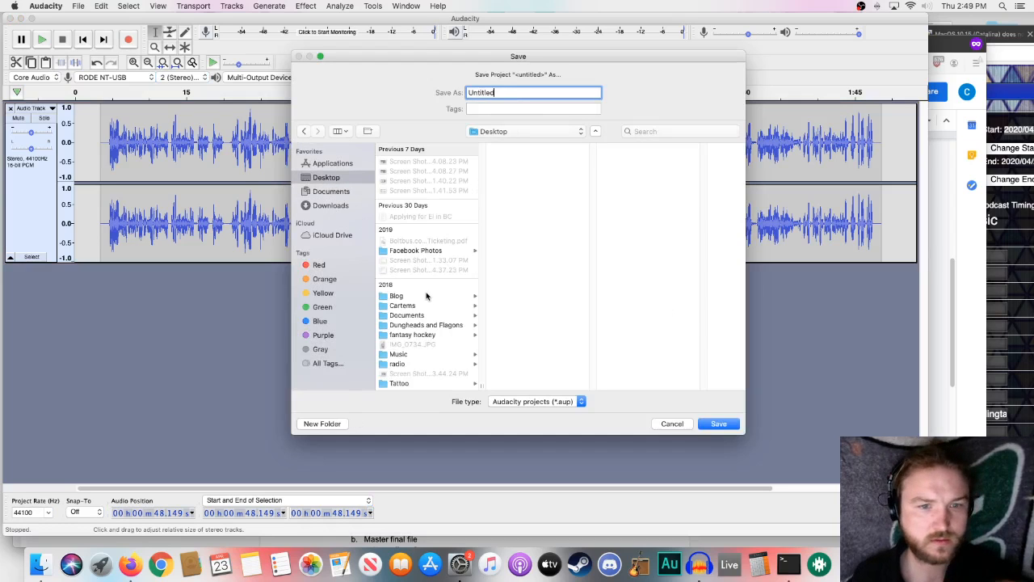
click(397, 363)
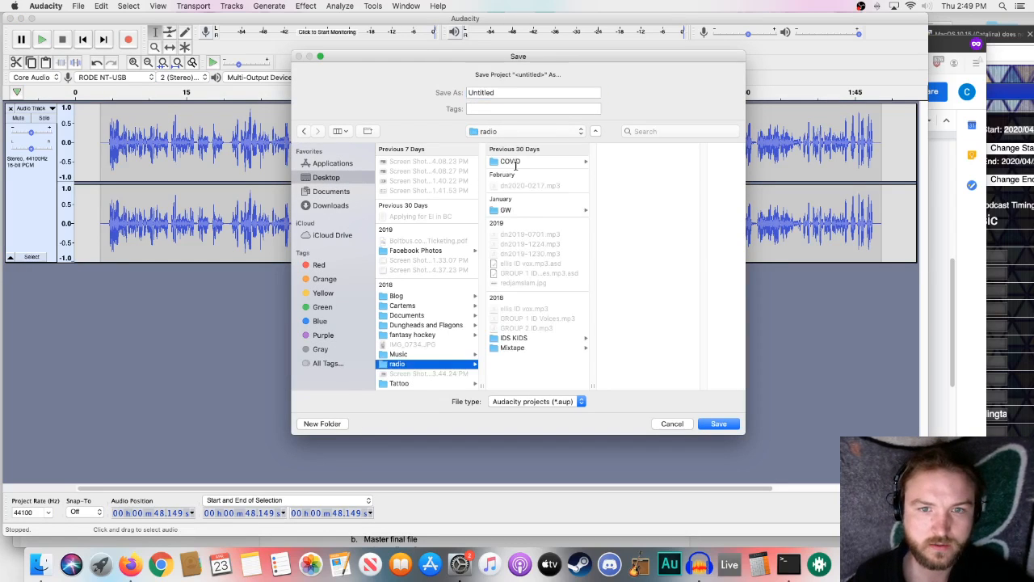
click(511, 162)
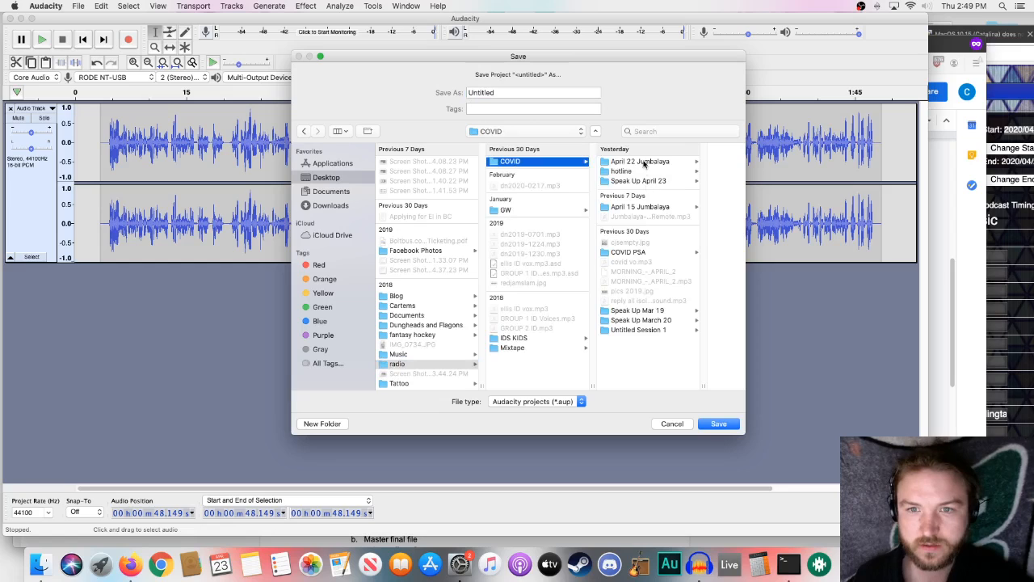
click(640, 162)
double_click(491, 93)
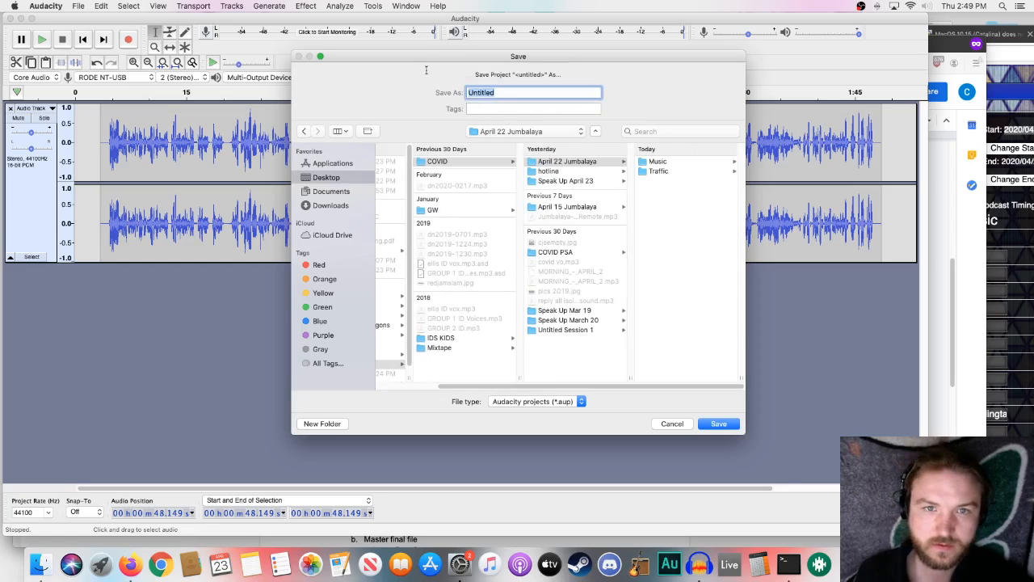
text(Jumbalaya)
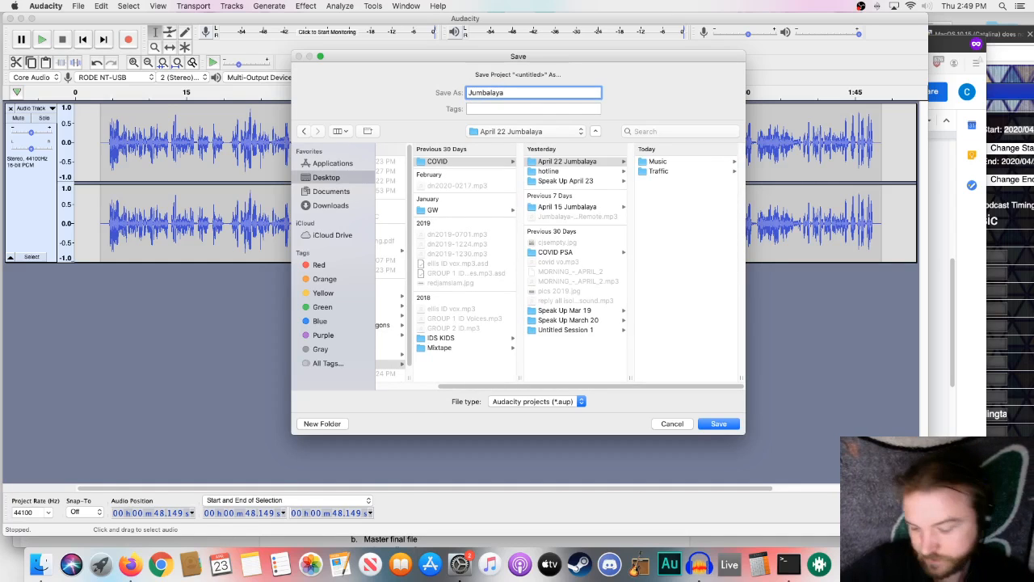
key(Return)
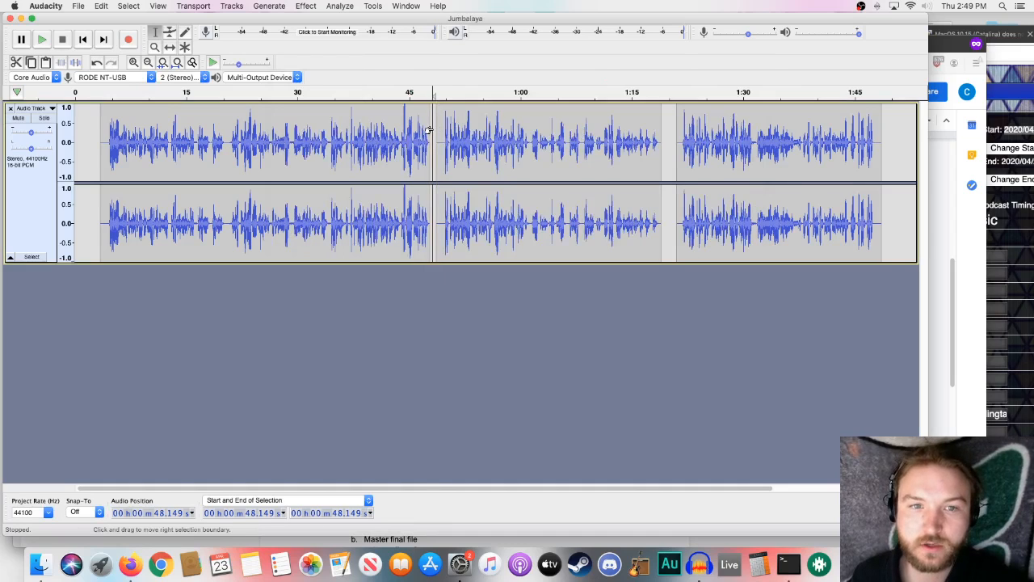
- Switch to Finder and try to bring all songs from the April 22 Jumbalaya Music folder into the Audacity project
drag(441, 138, 436, 137)
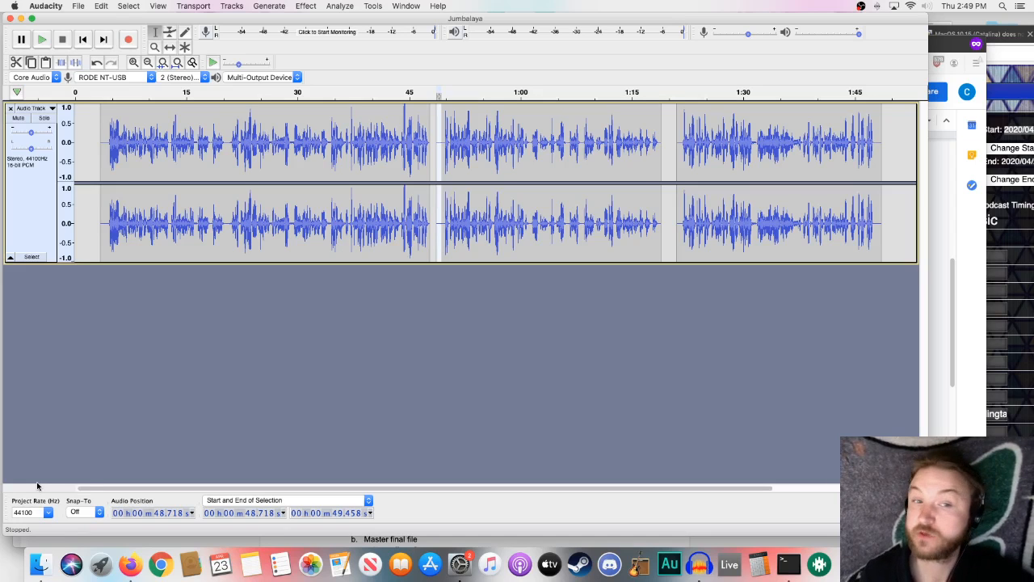
click(40, 564)
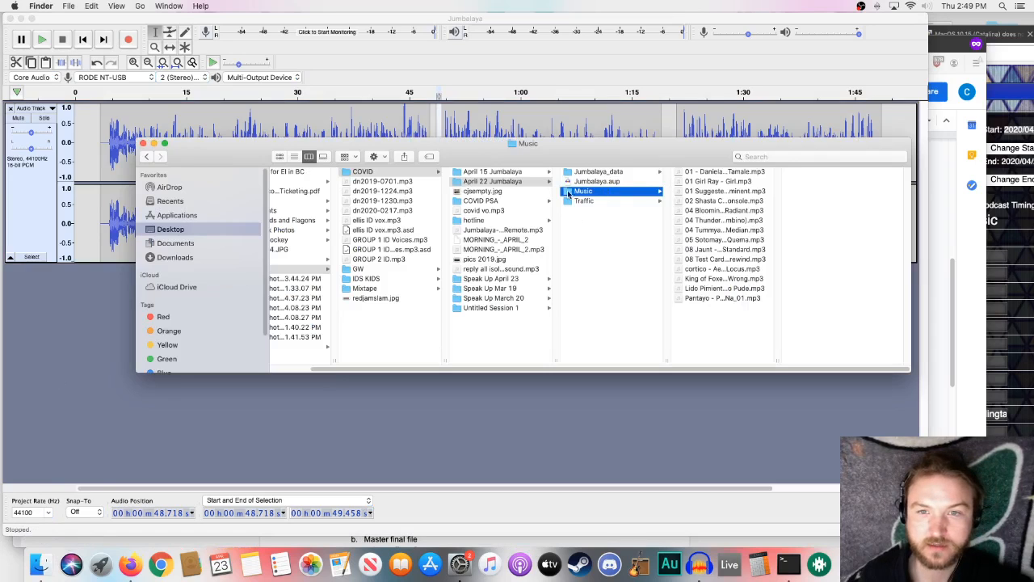
click(606, 200)
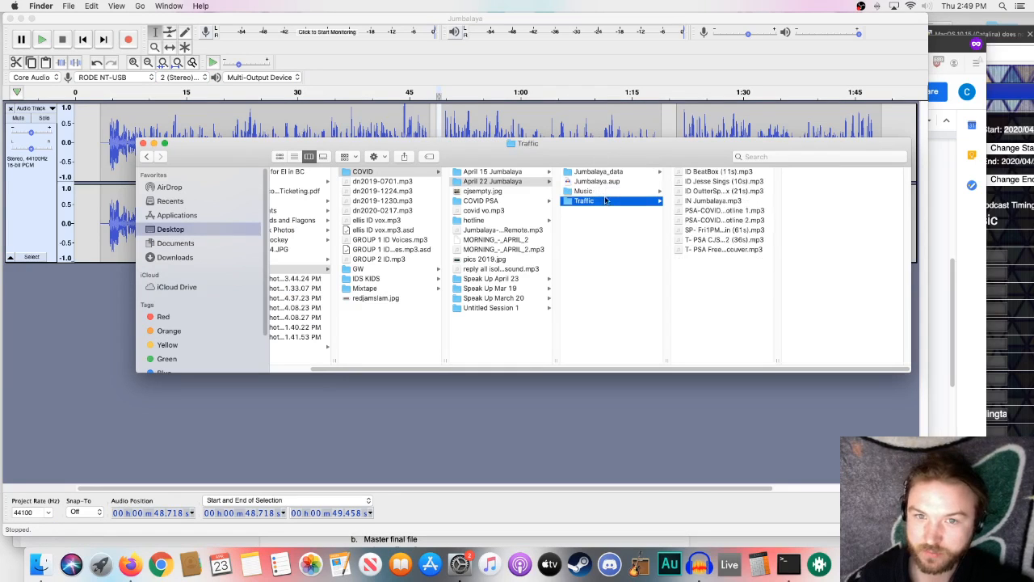
click(608, 191)
click(720, 171)
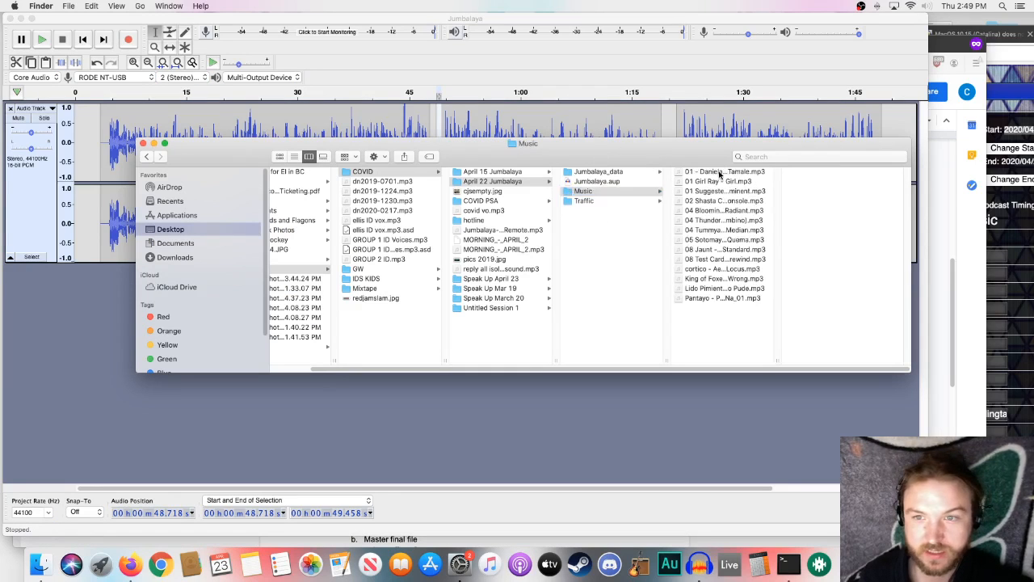
shift+click(715, 299)
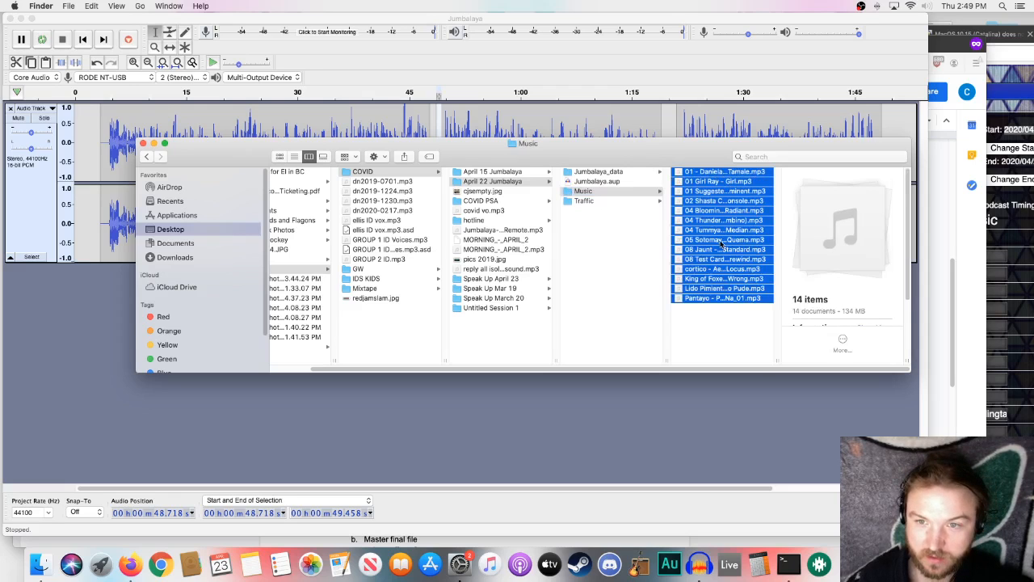
drag(714, 299, 214, 341)
drag(66, 394, 722, 251)
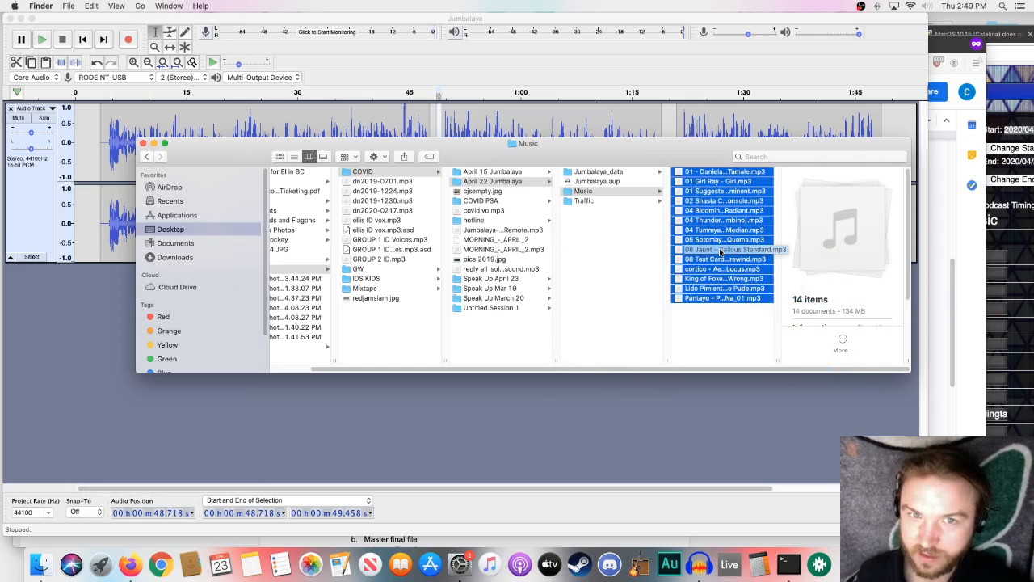
shift+click(683, 297)
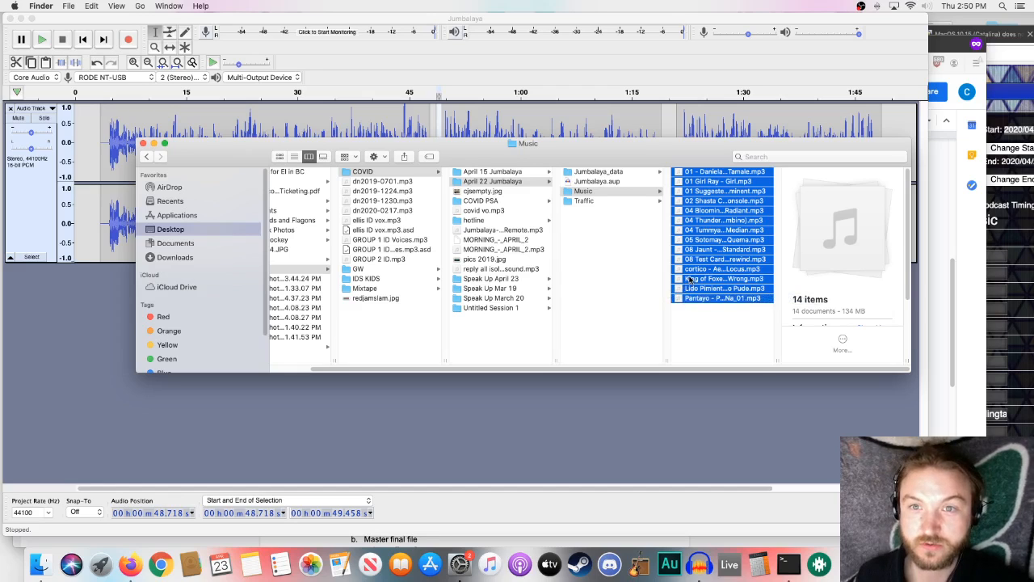
click(709, 321)
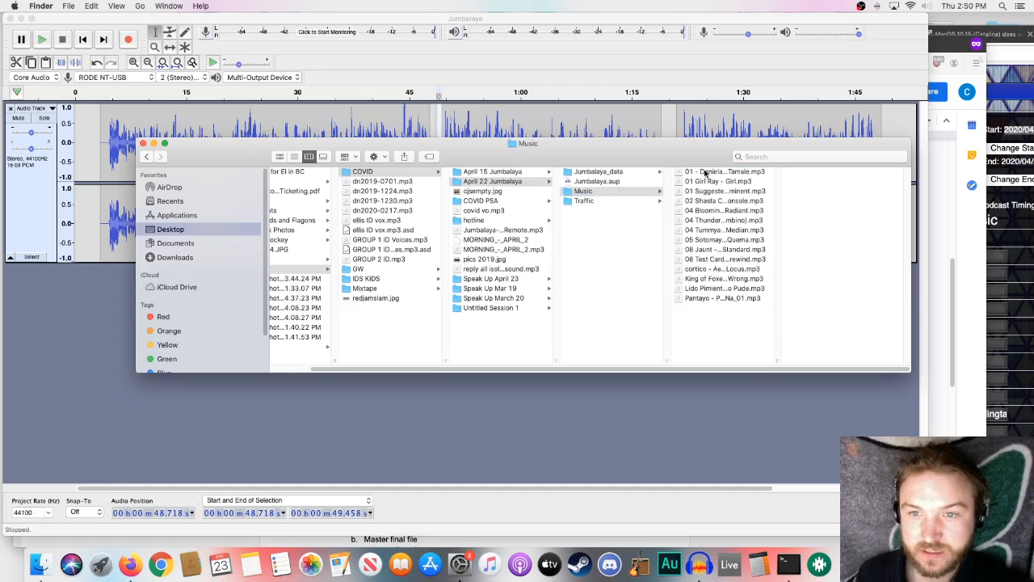
click(707, 173)
- Import the first six Traffic folder files, from ID BeatBox through the second PSA-COVID hotline file, and look over the added tracks
click(584, 200)
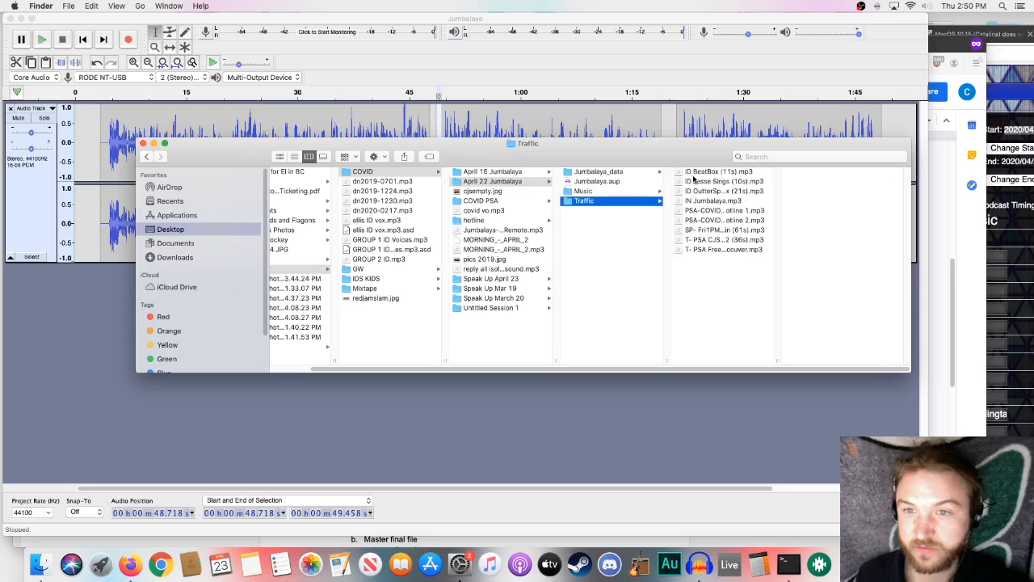
click(699, 173)
shift+click(710, 219)
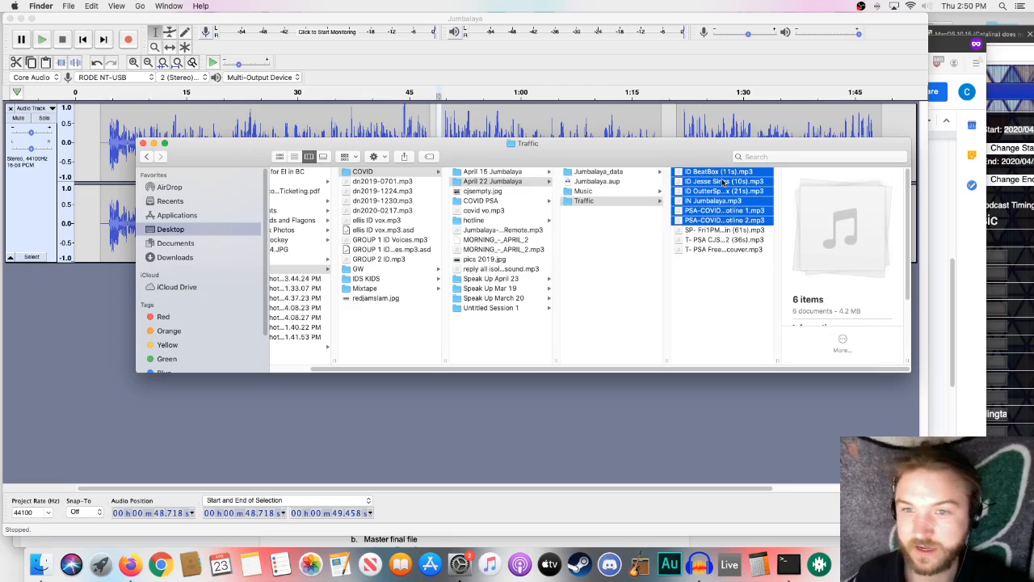
drag(724, 187, 85, 310)
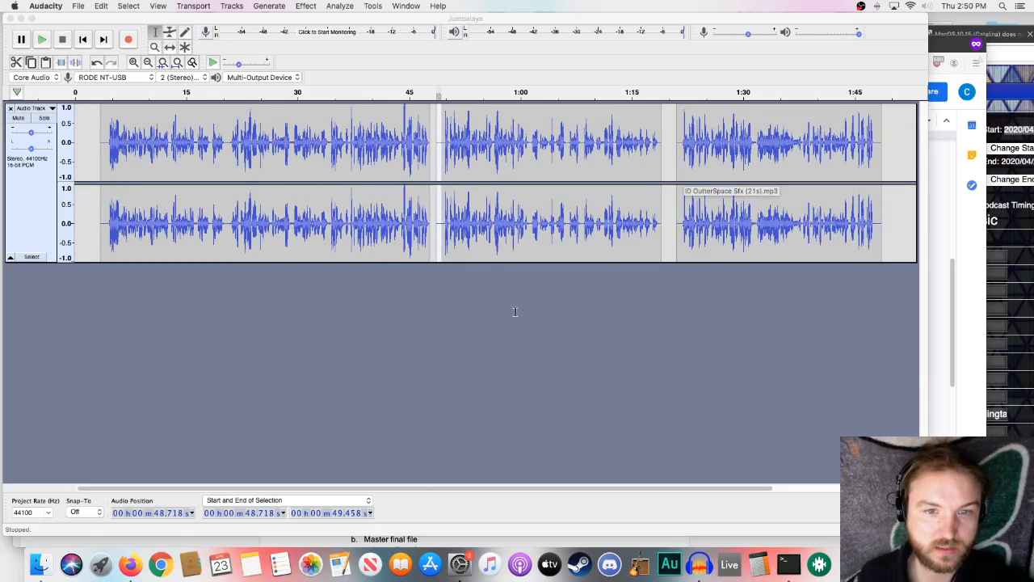
scroll(342, 340, down, 10)
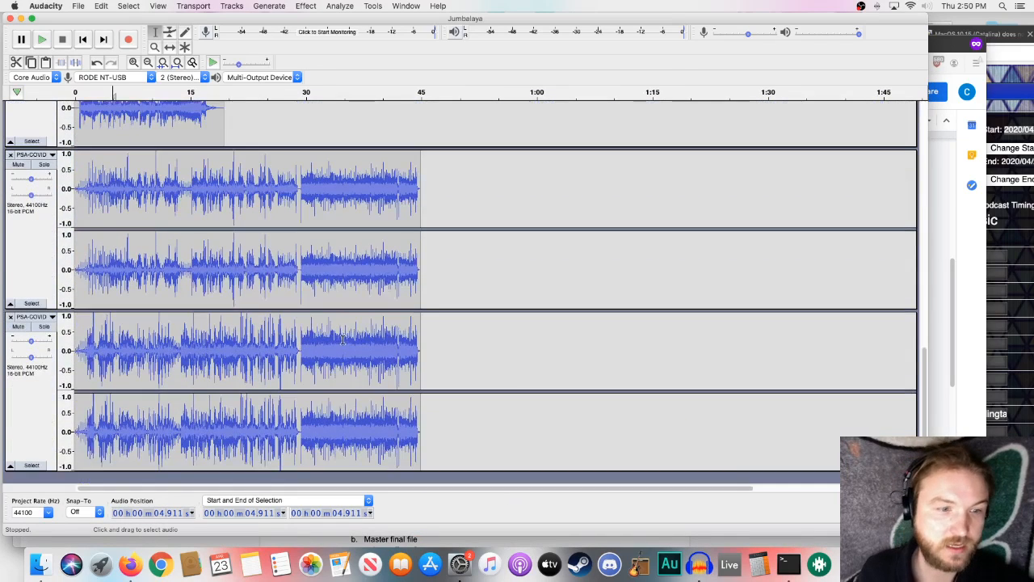
scroll(344, 343, up, 10)
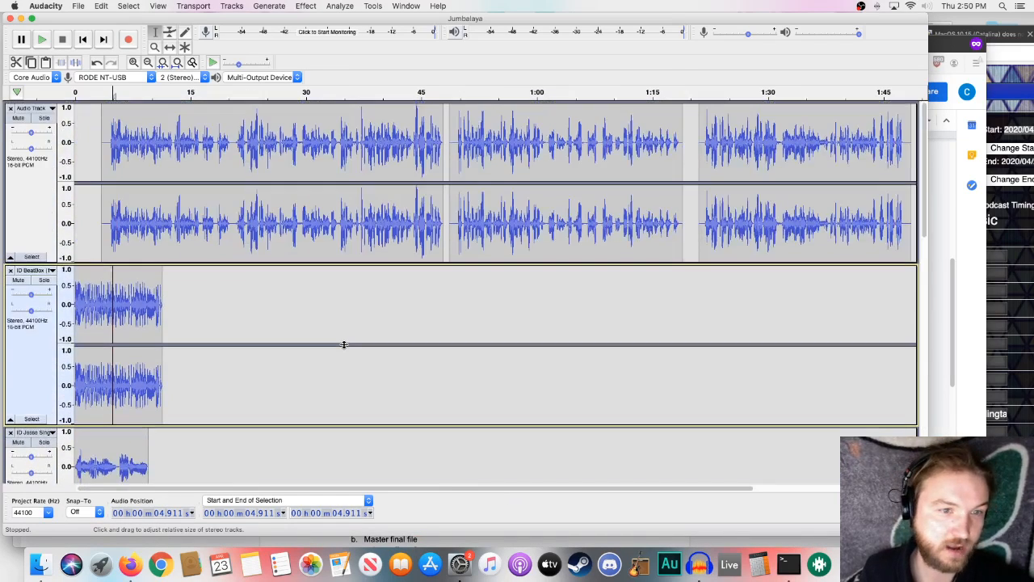
scroll(419, 371, down, 2)
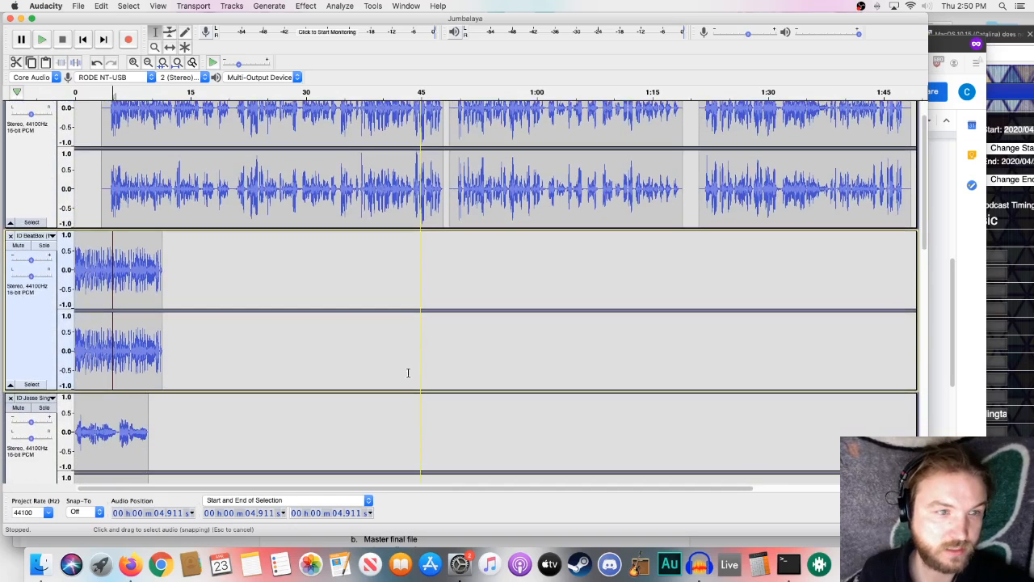
scroll(415, 373, down, 1)
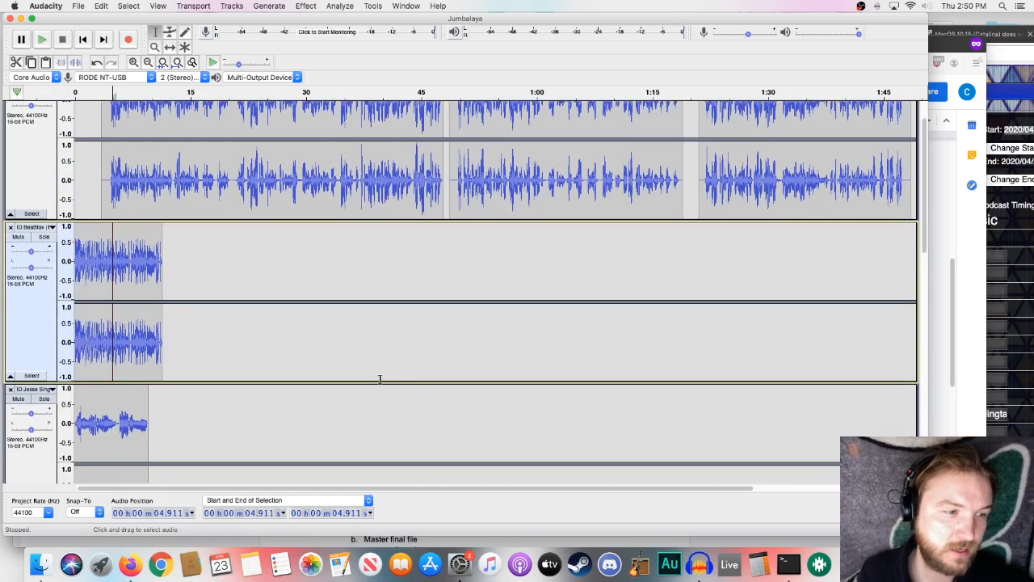
scroll(380, 379, up, 2)
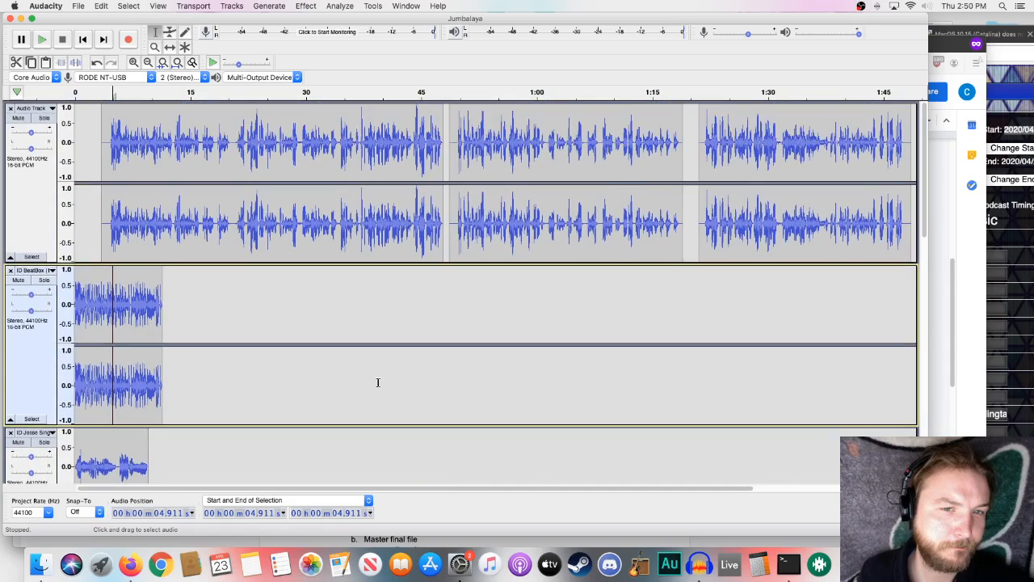
scroll(377, 382, down, 10)
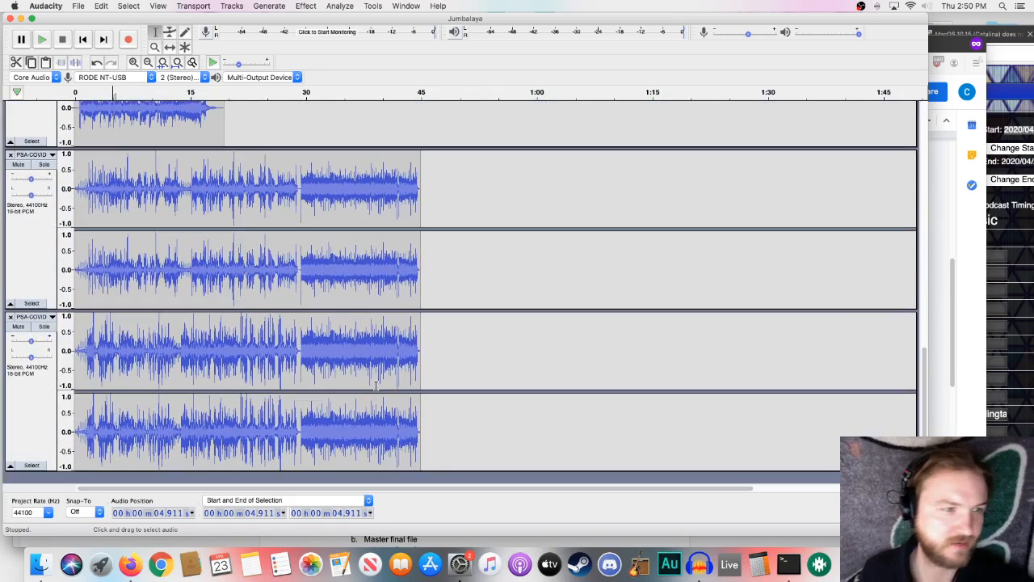
- Remove all the imported ID, intro and PSA tracks, keeping only the voiceover track
scroll(376, 386, up, 13)
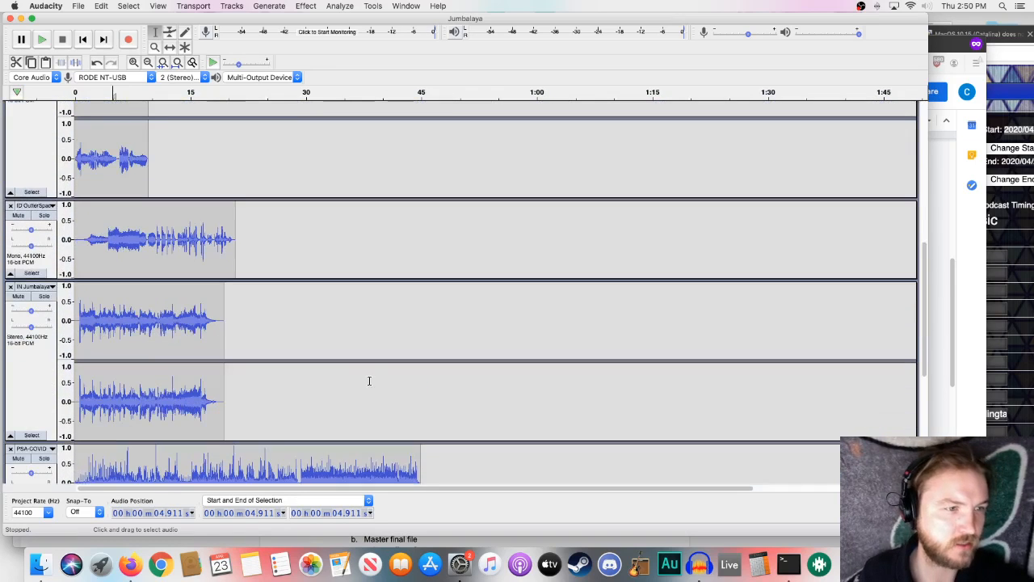
click(11, 208)
scroll(8, 162, up, 4)
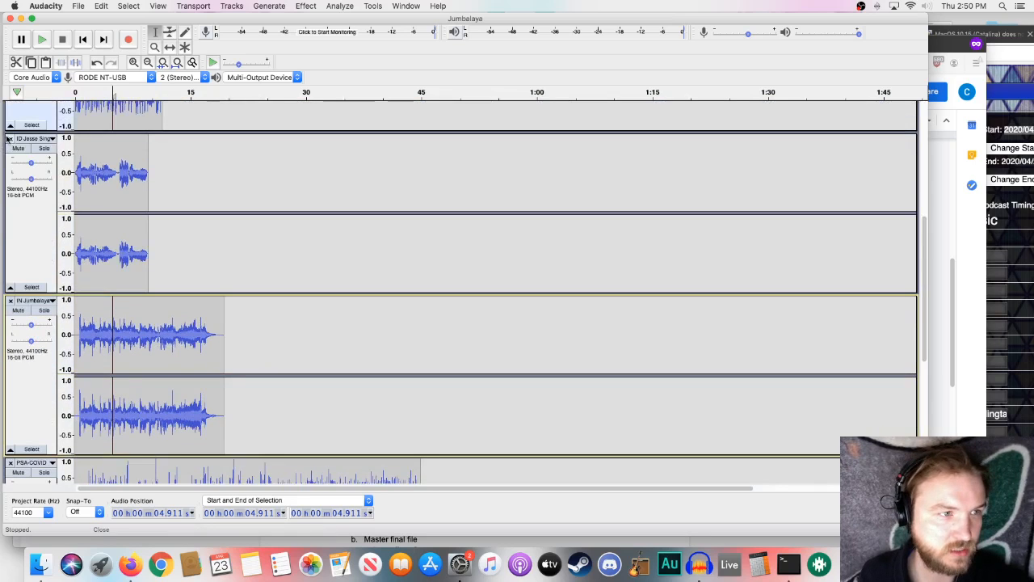
click(9, 138)
click(10, 144)
click(10, 150)
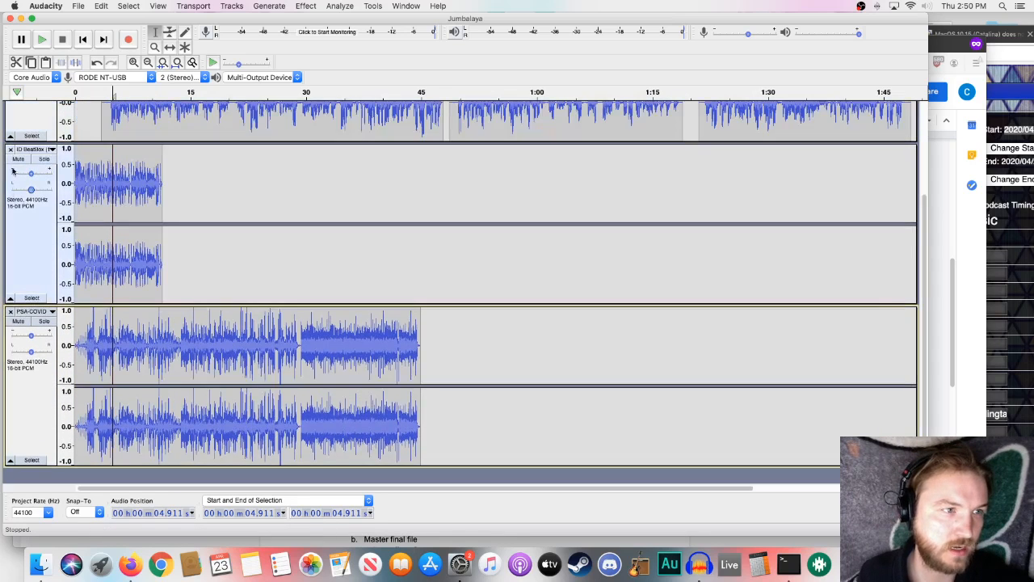
click(10, 149)
click(10, 272)
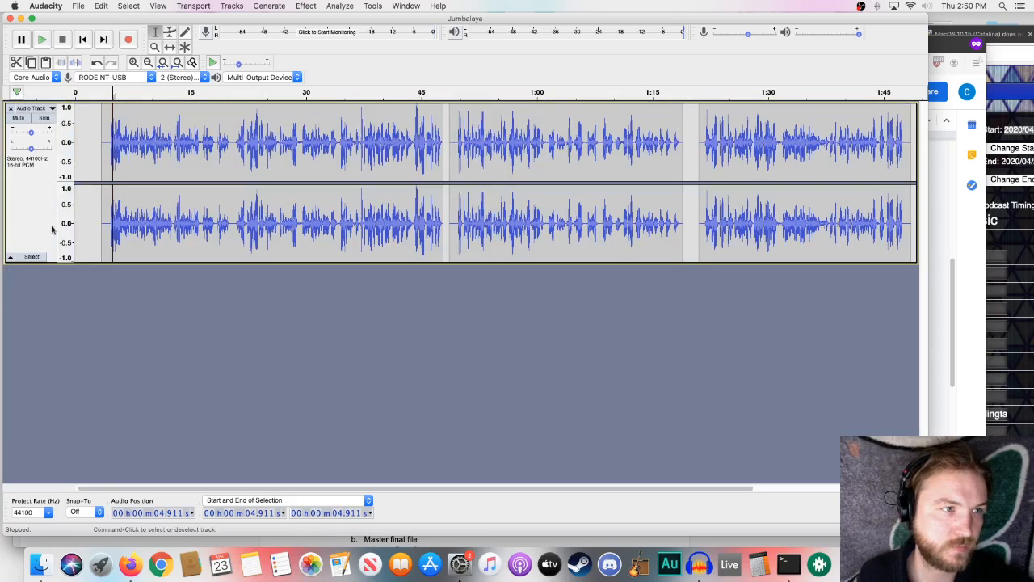
- Try importing 01 - Daniela Andrade - 01 - Tamale.mp3 from Desktop > radio > COVID > April 22 Jumbalaya > Music, and remove its track again
click(79, 6)
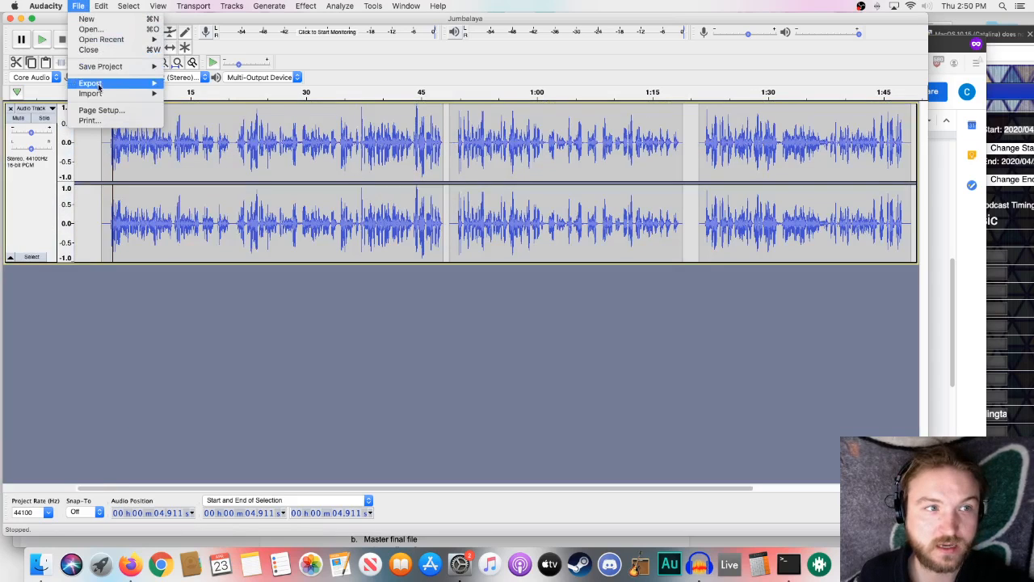
mouse_move(98, 96)
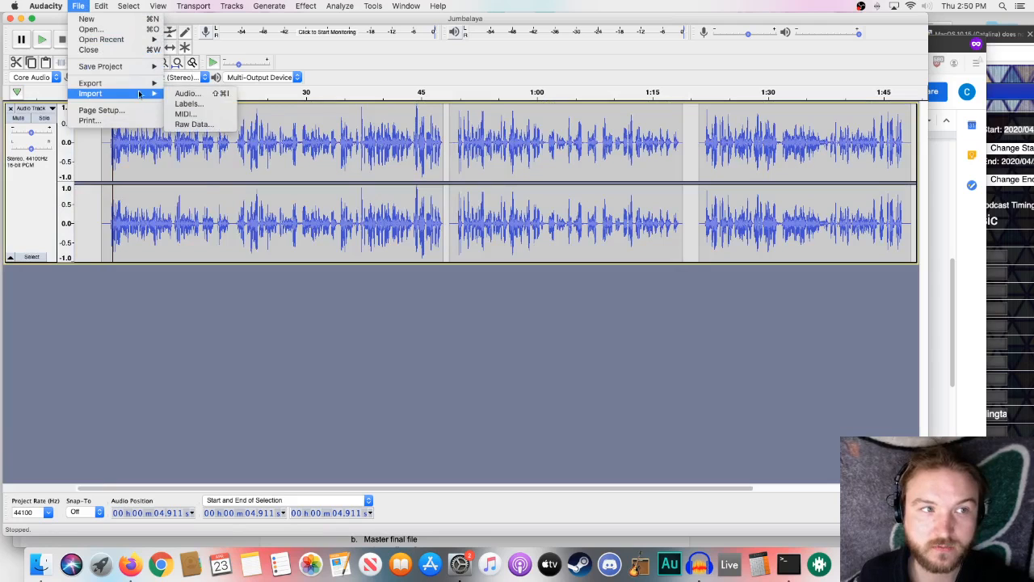
click(194, 95)
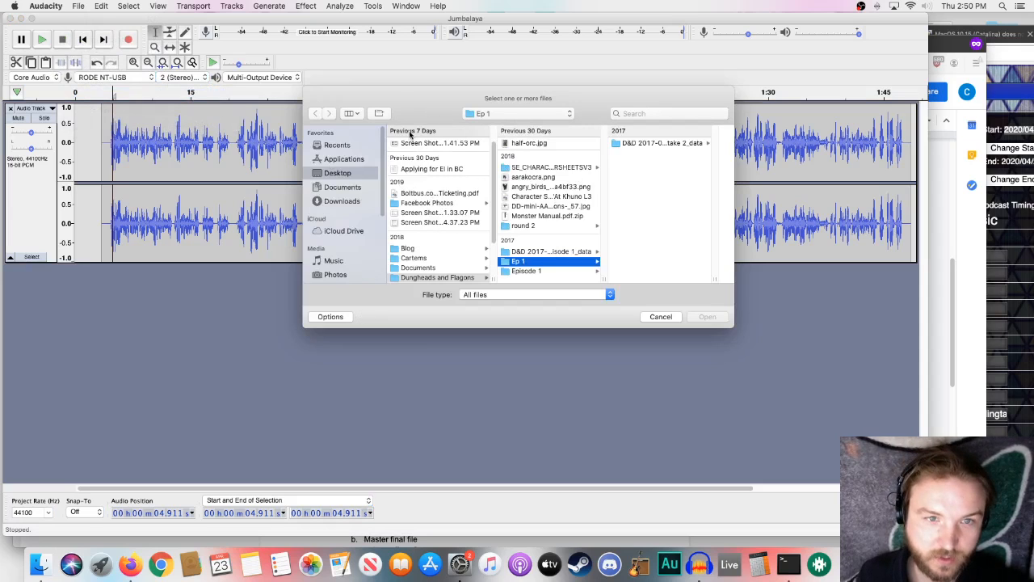
scroll(477, 251, down, 4)
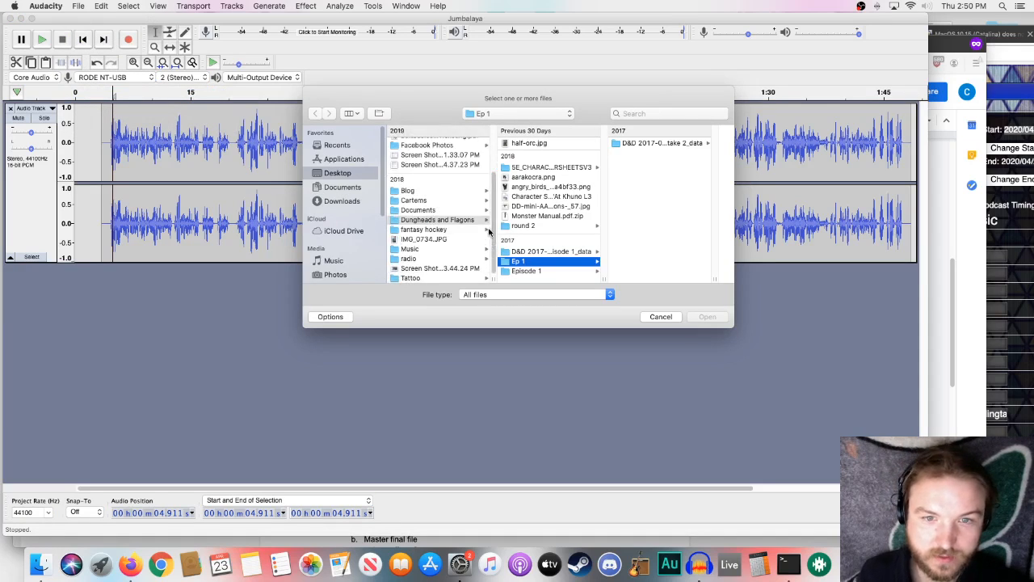
click(408, 249)
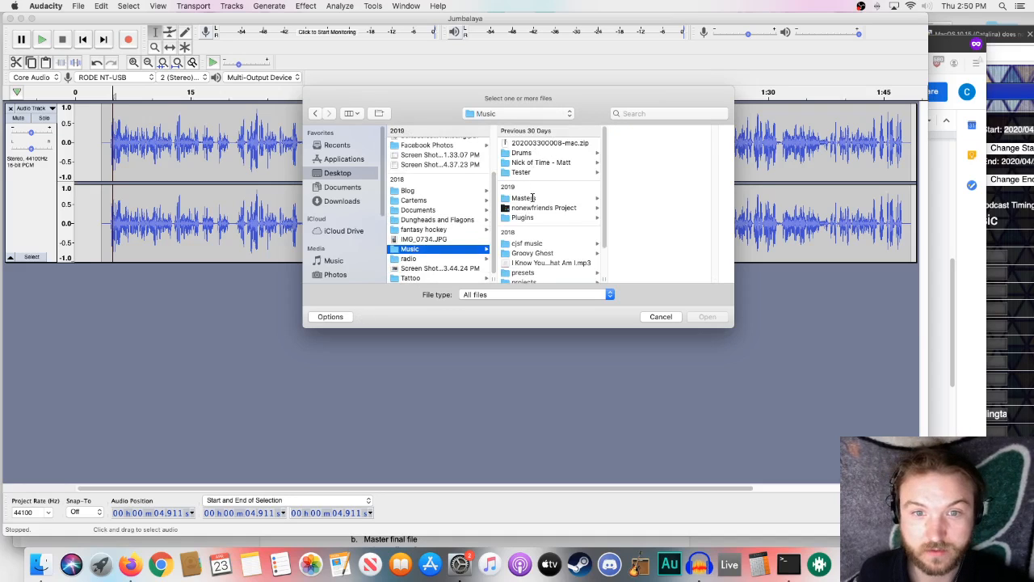
click(432, 259)
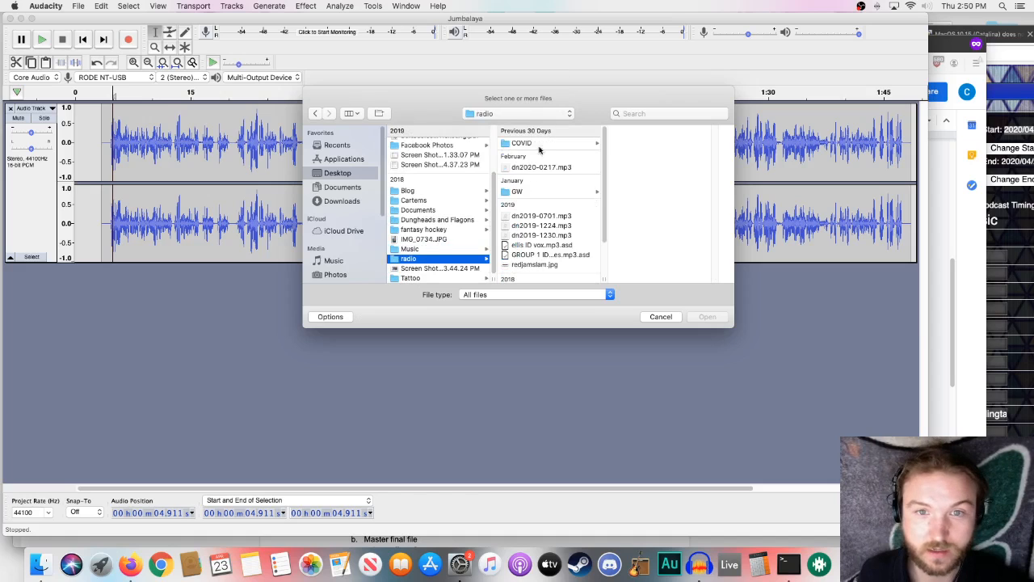
click(541, 146)
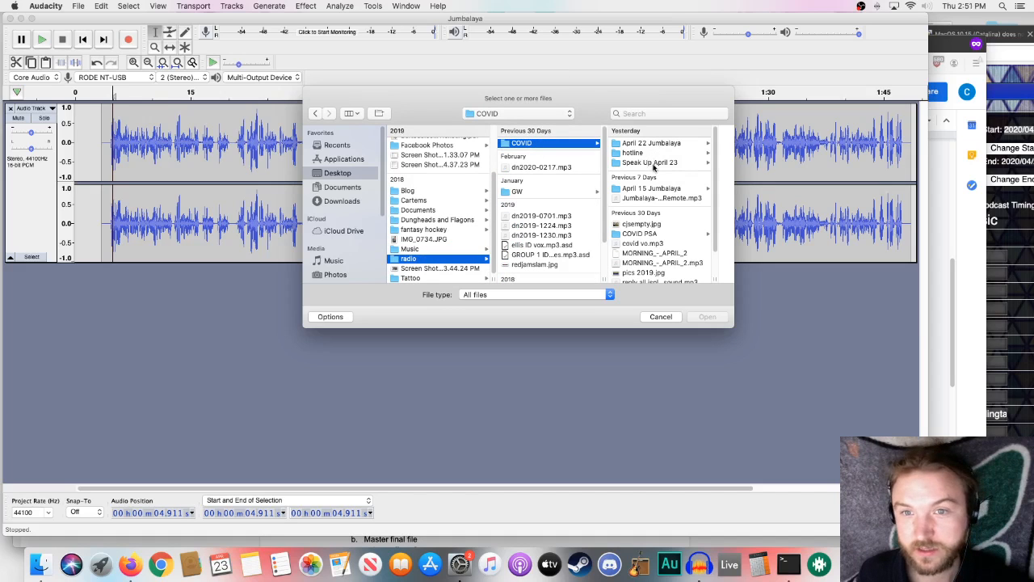
click(660, 147)
click(653, 164)
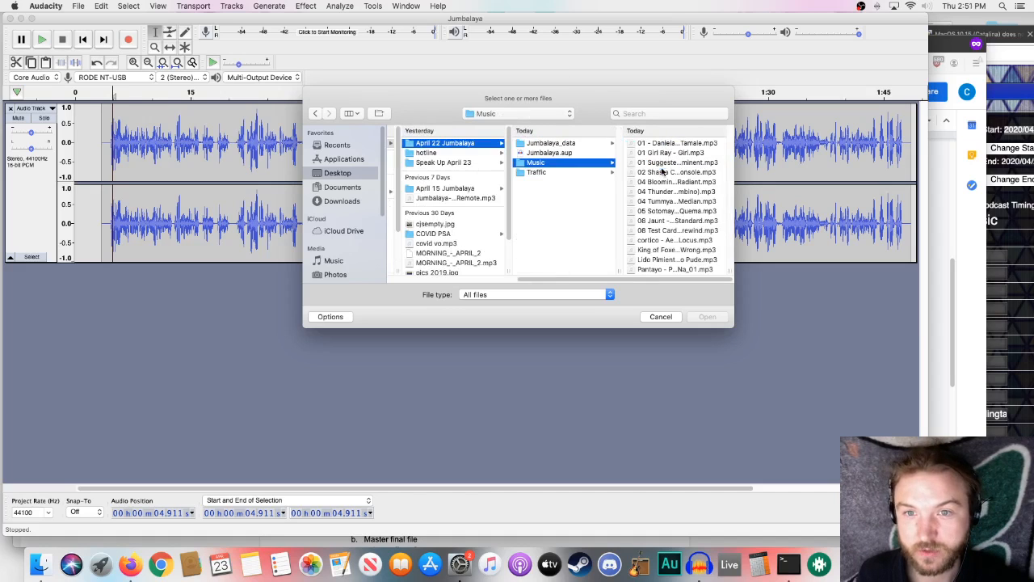
click(672, 143)
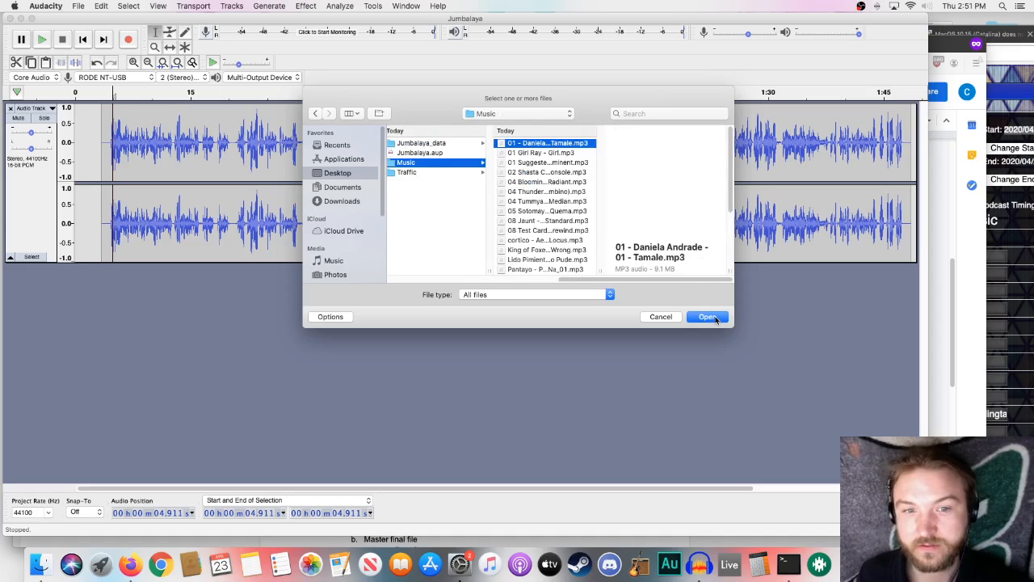
click(716, 320)
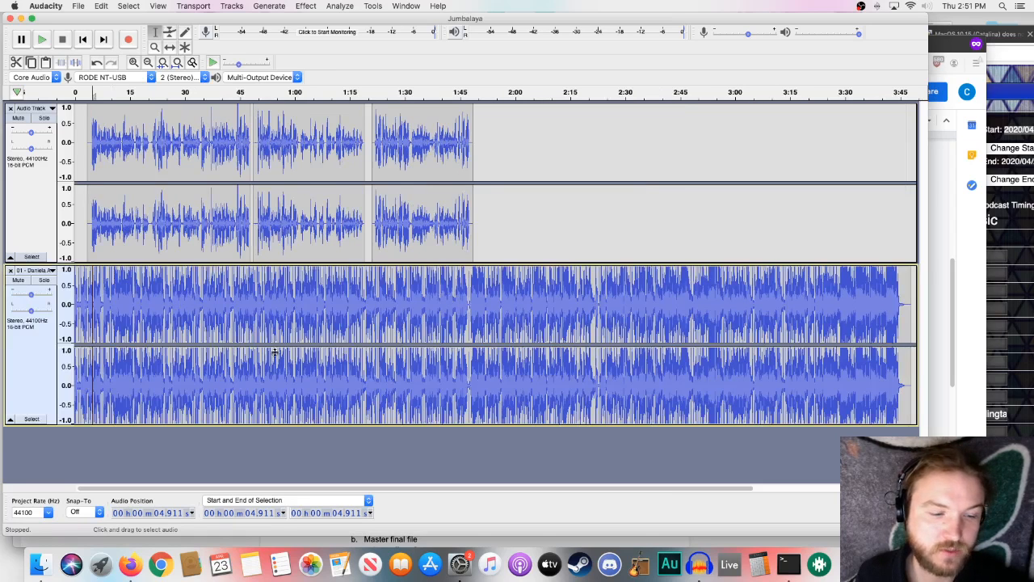
click(12, 273)
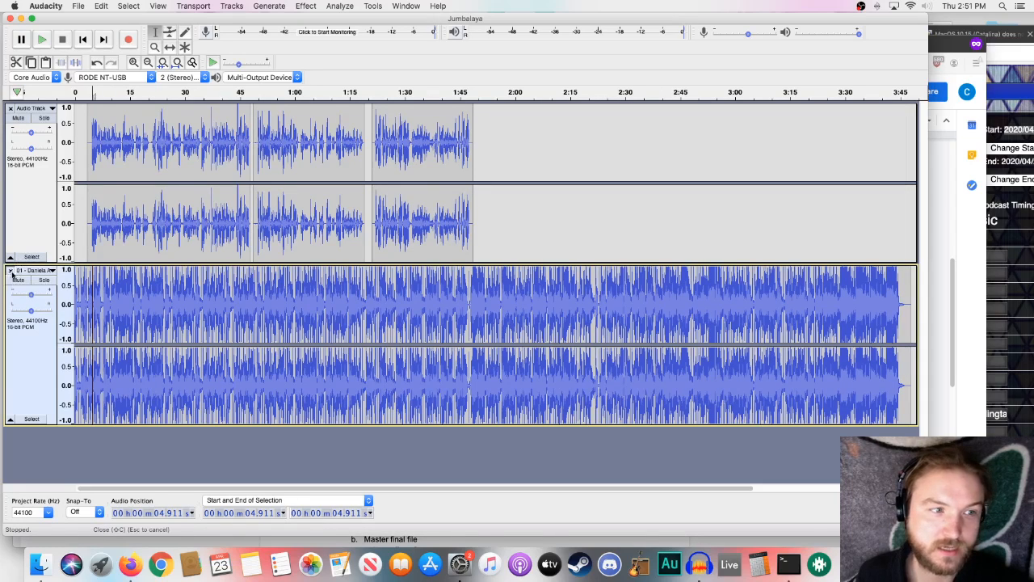
- Switch to Finder and bring IN Jumbalaya.mp3 from the April 22 Jumbalaya Traffic folder into the Audacity project as a new track
click(46, 570)
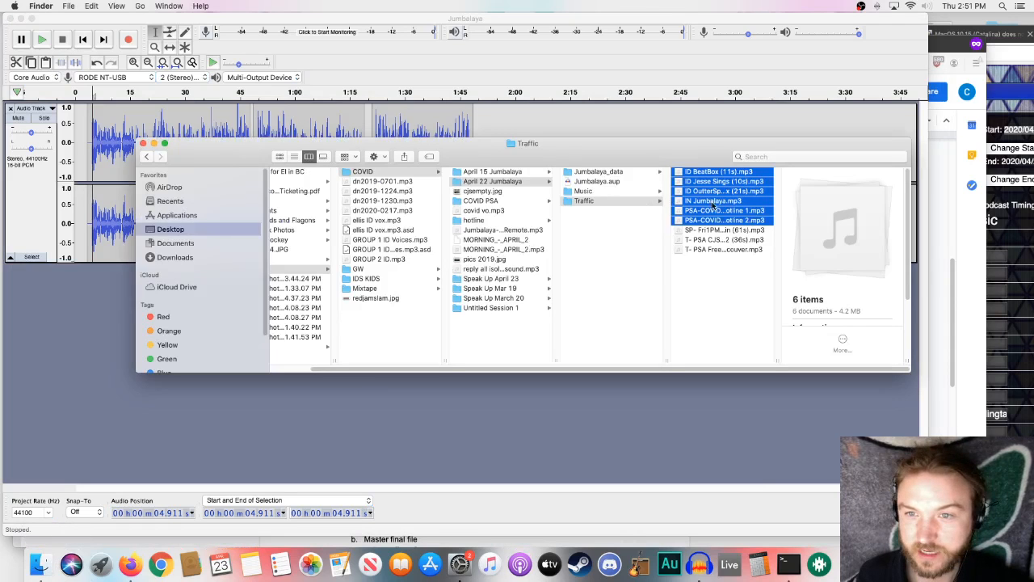
click(630, 192)
click(623, 201)
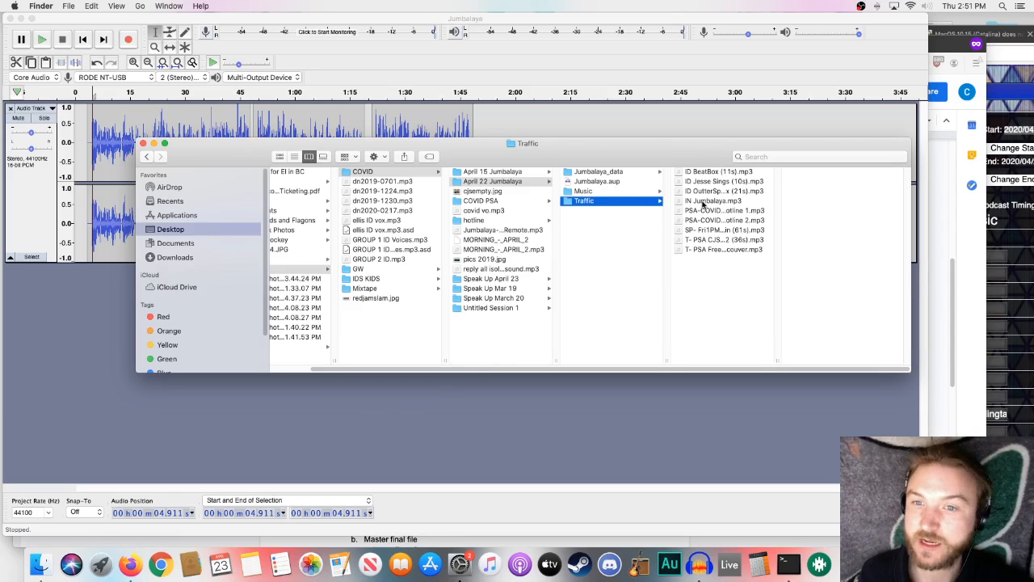
drag(703, 203, 62, 300)
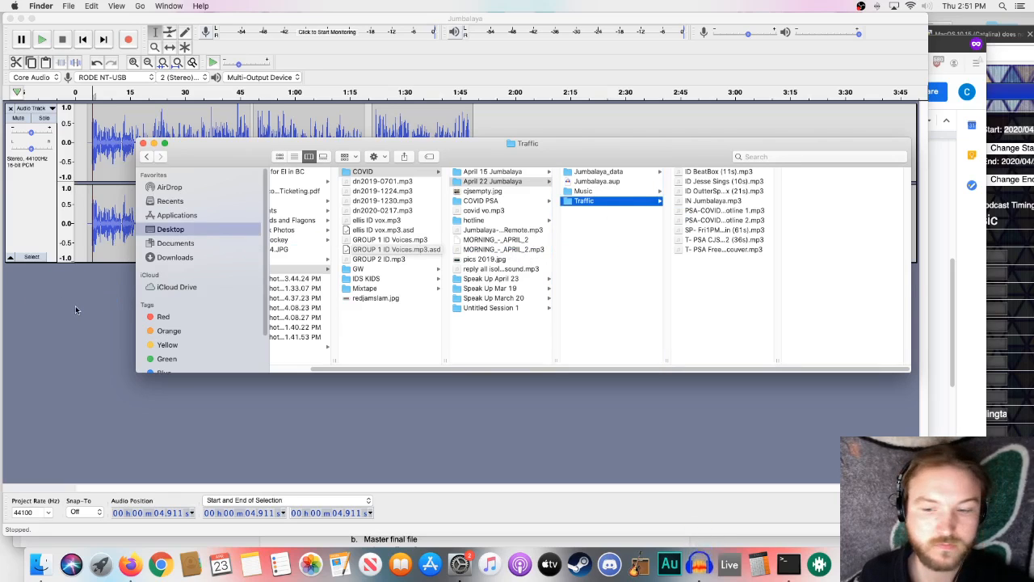
click(76, 309)
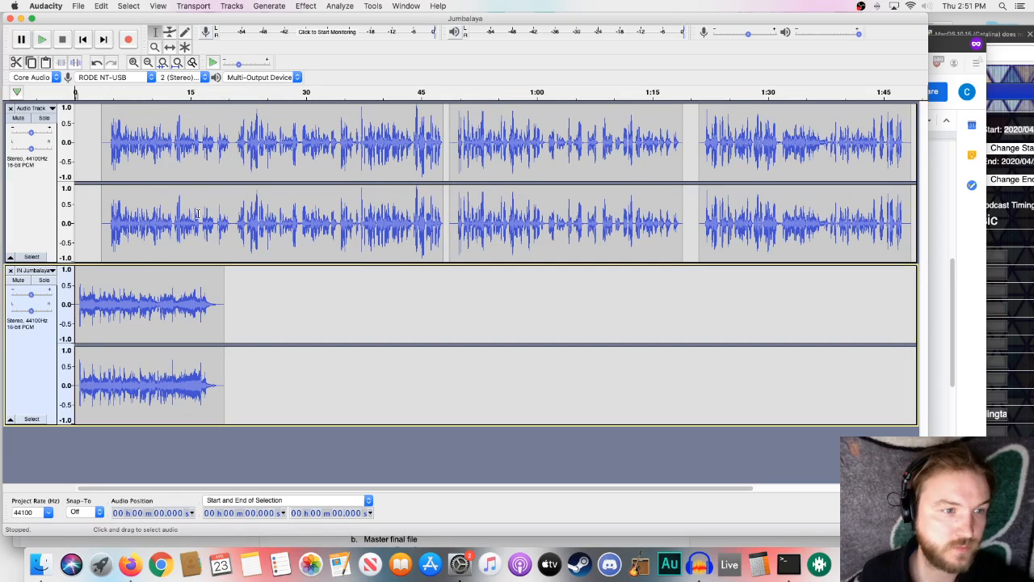
- Mute the voiceover track and play the beginning of the IN Jumbalaya intro on its own
click(24, 122)
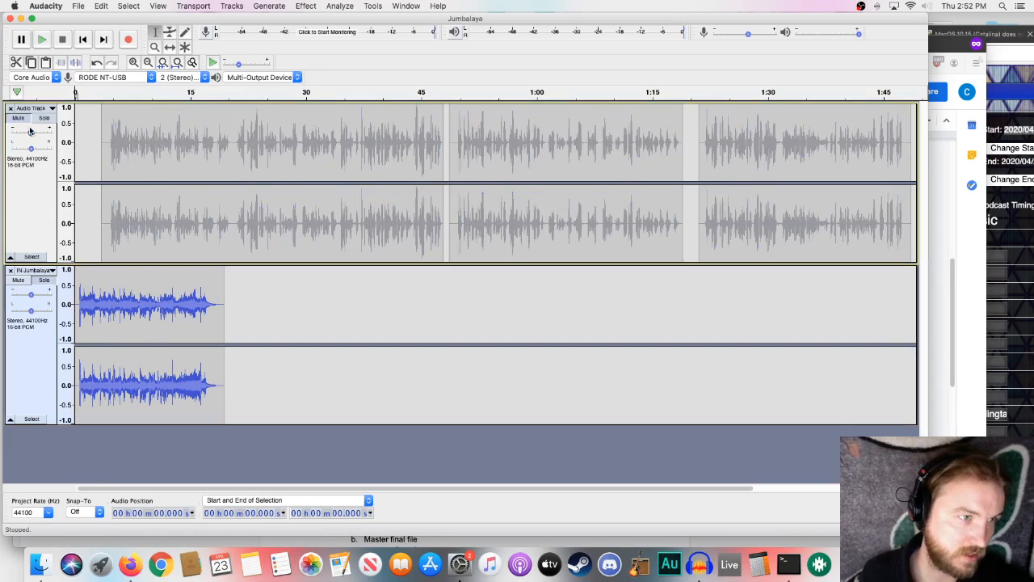
click(42, 41)
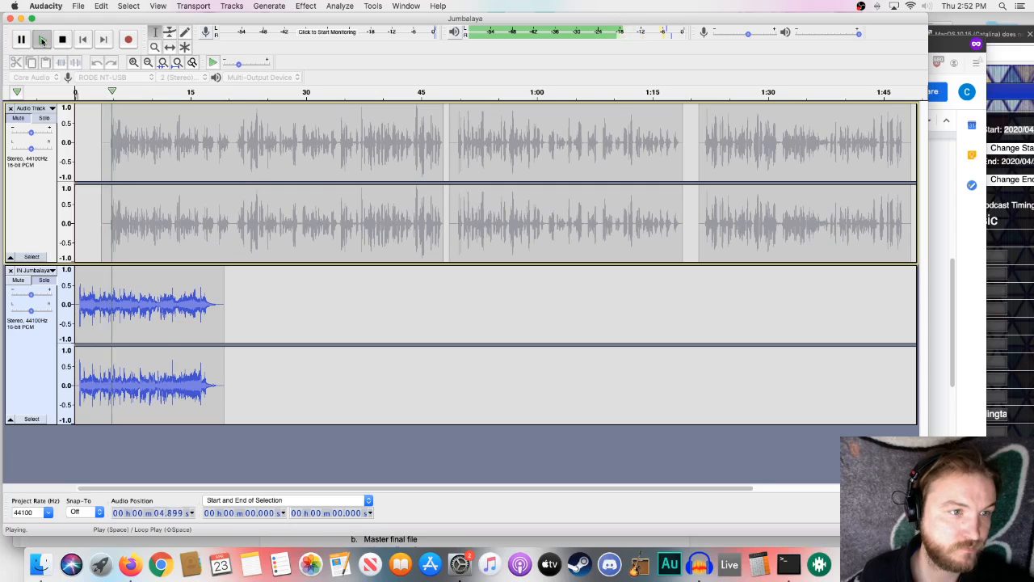
click(43, 40)
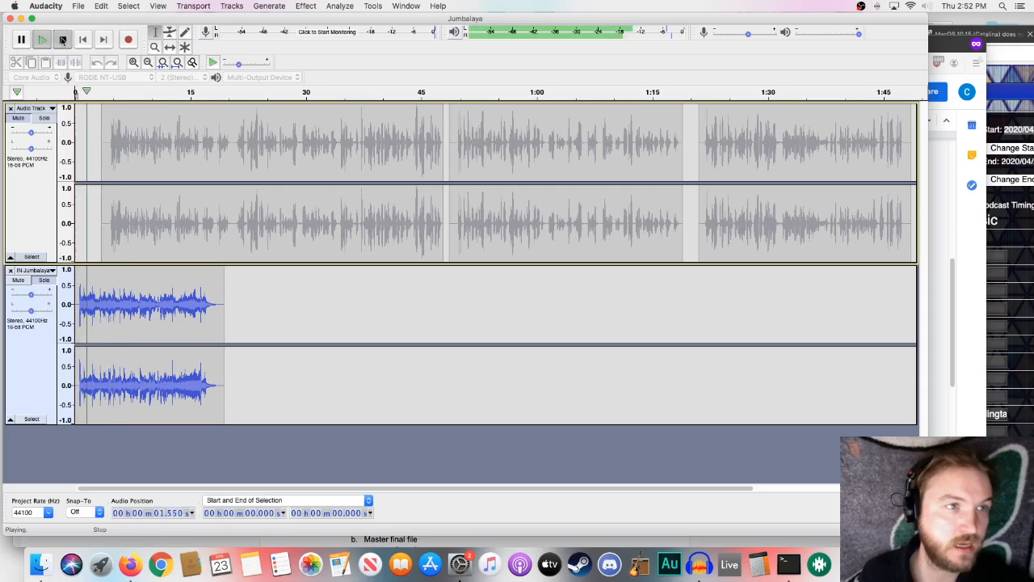
click(62, 39)
- Shift the three voiceover clips with the Time Shift Tool to start at about 0:16, 1:10 and 1:41, overlapping the first with the intro's end
click(170, 47)
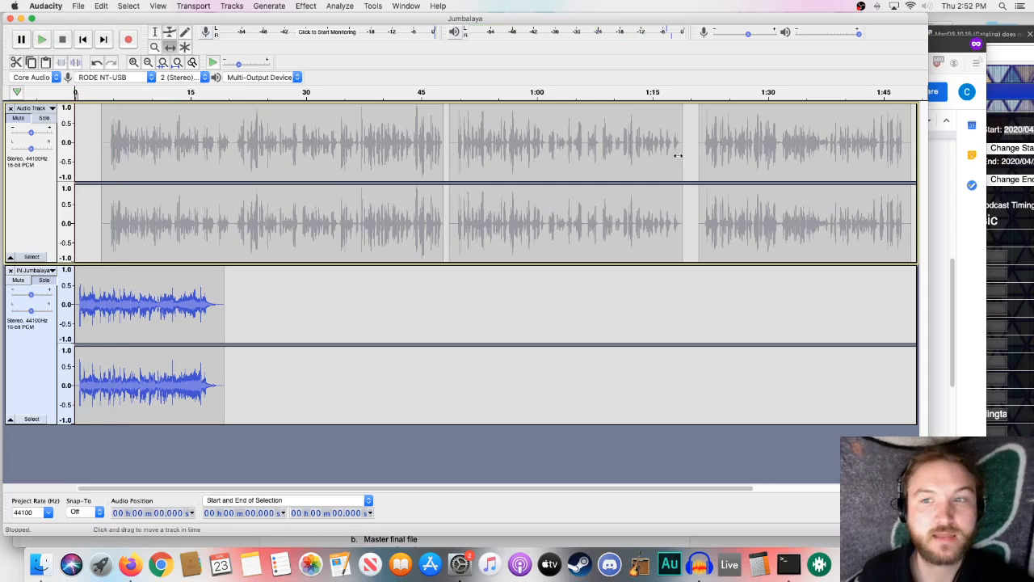
drag(723, 150, 878, 151)
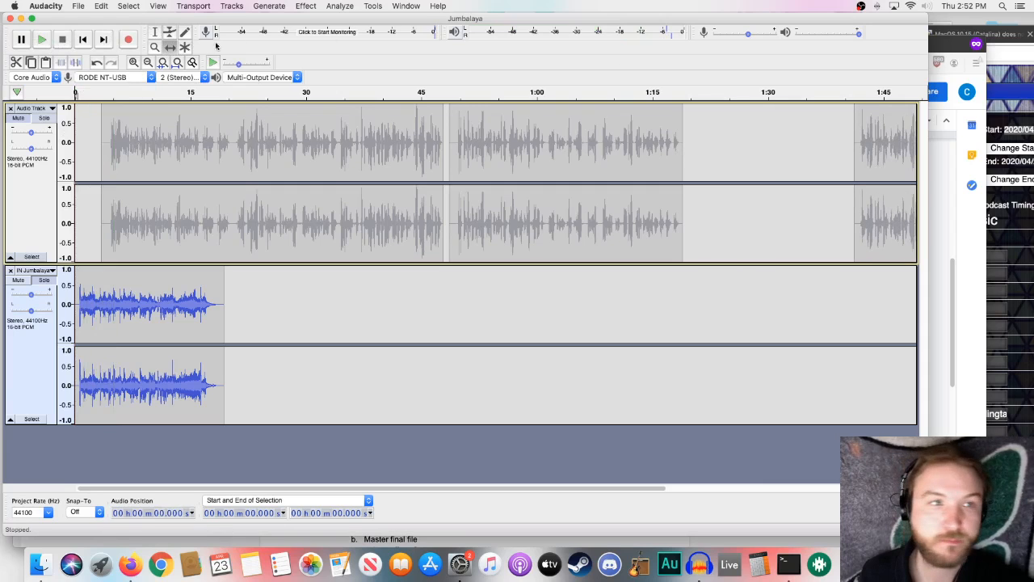
drag(510, 143, 673, 141)
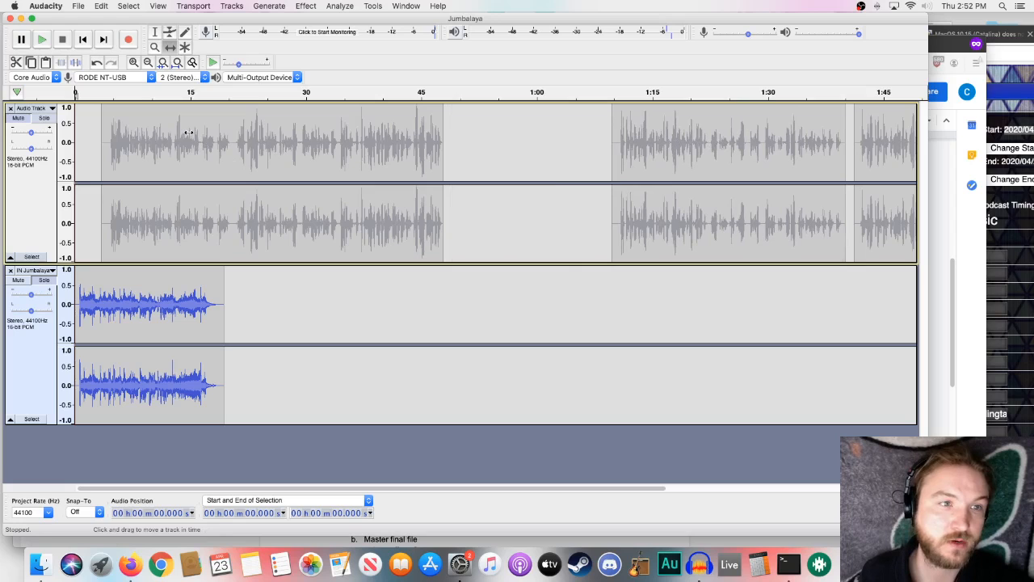
drag(173, 137, 275, 163)
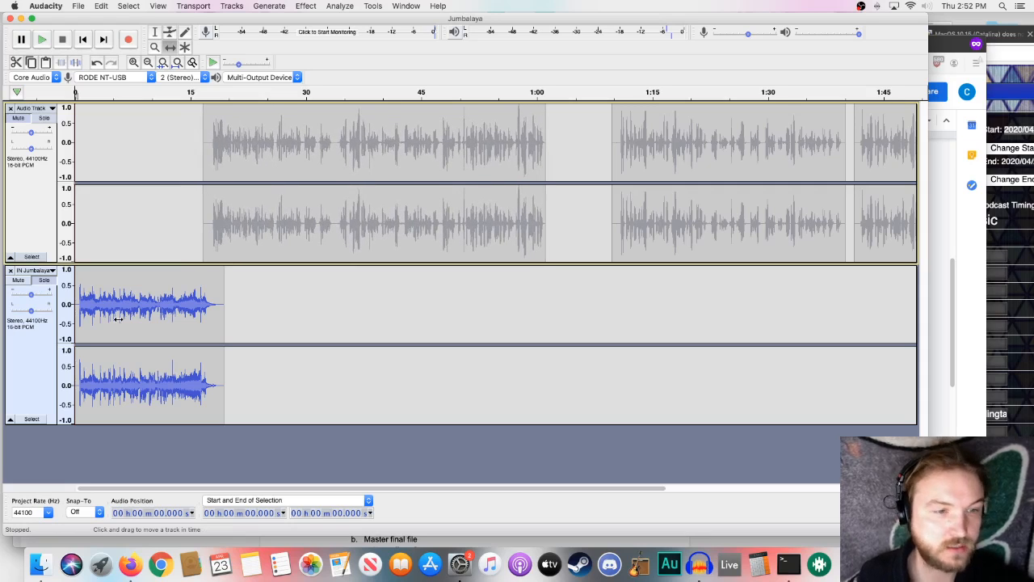
drag(241, 244, 240, 242)
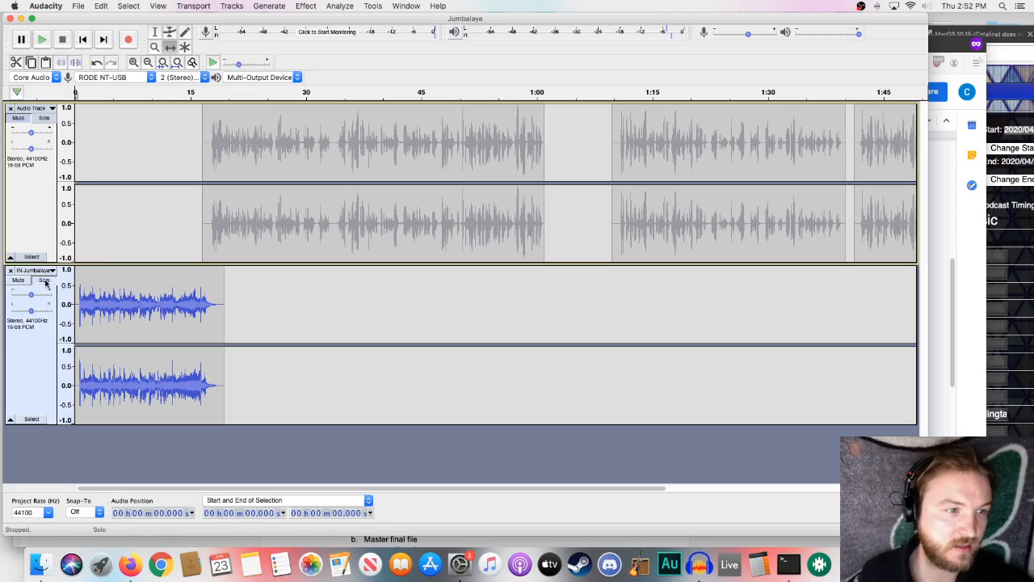
- Unmute the voiceover track and play back the intro together with the voiceover
click(19, 119)
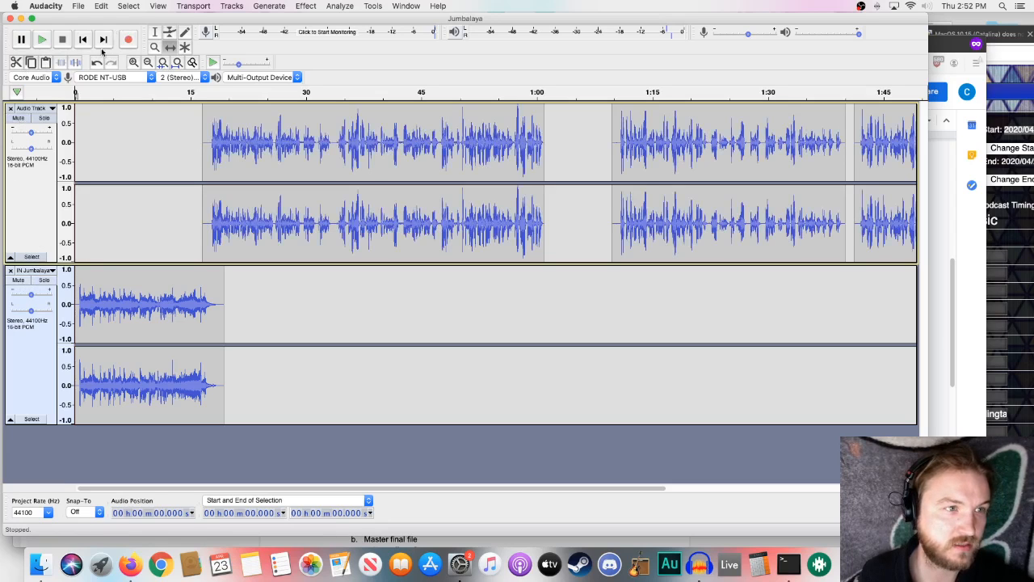
click(125, 91)
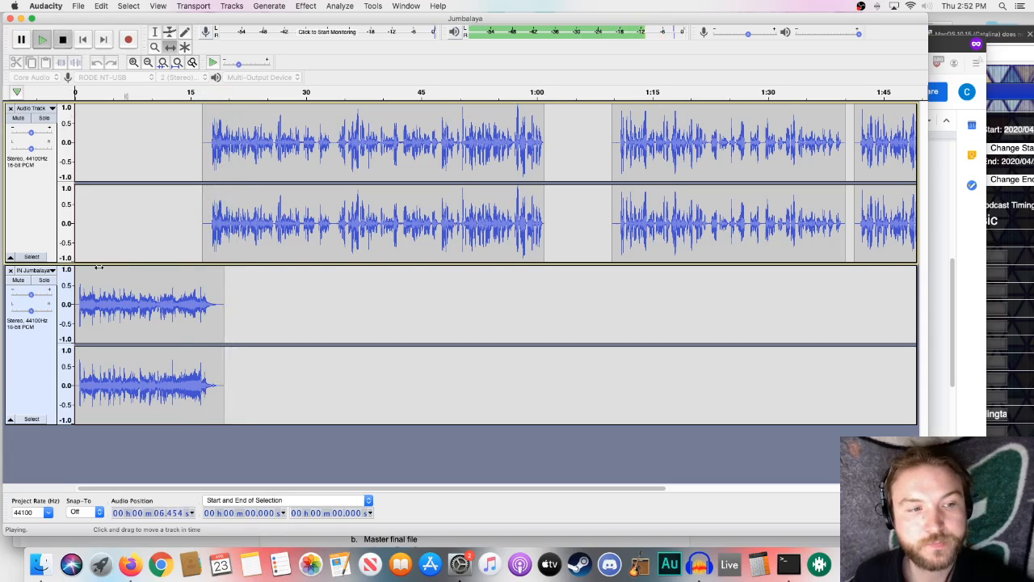
click(66, 42)
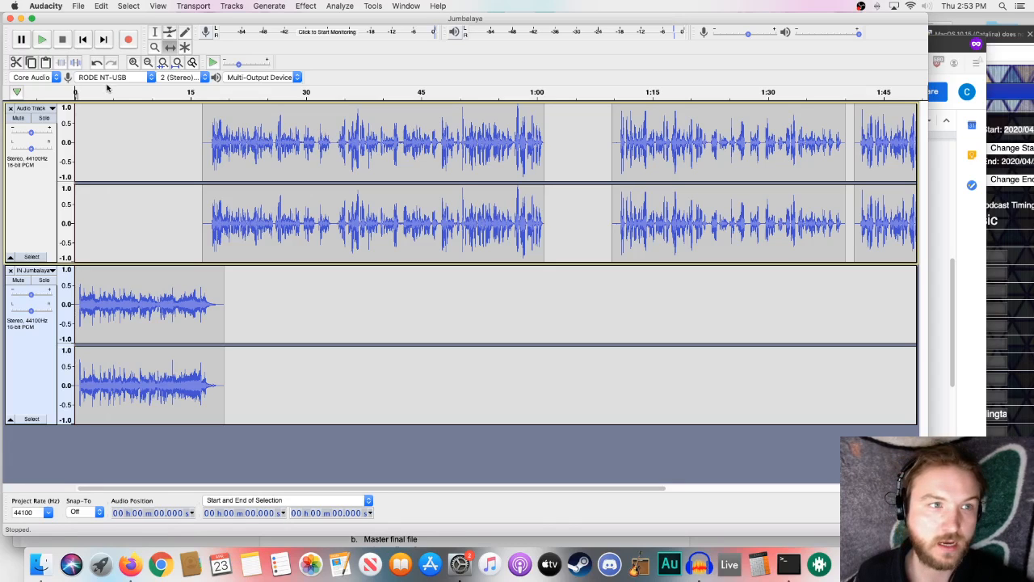
- Spread the second and third voiceover clips along the timeline to start at about 10 minutes and 23.5 minutes, leaving room for music
click(177, 63)
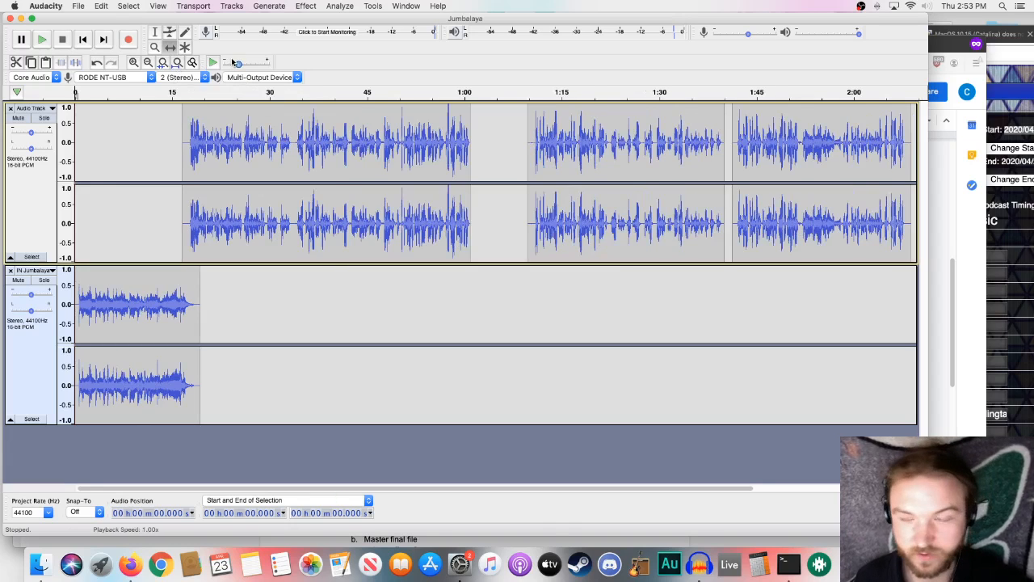
click(173, 48)
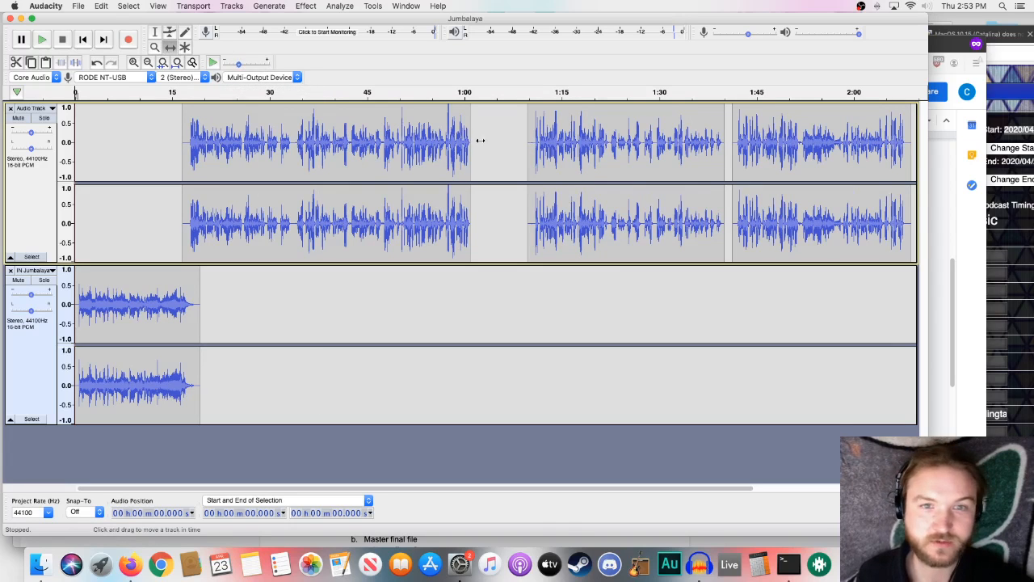
drag(751, 148, 865, 150)
drag(664, 153, 785, 155)
drag(864, 156, 884, 155)
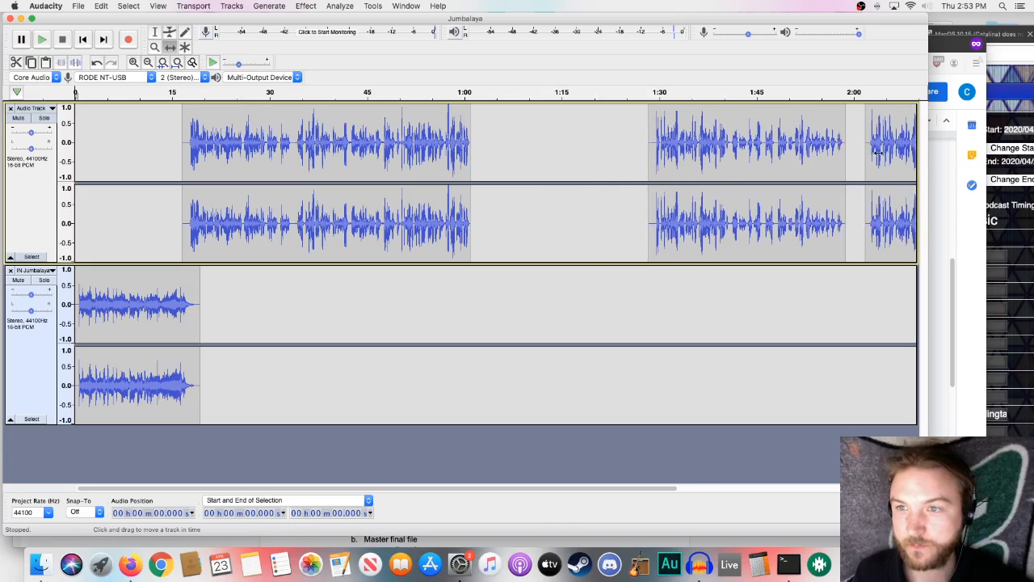
mouse_move(779, 146)
mouse_down()
mouse_move(797, 146)
mouse_move(784, 145)
mouse_up()
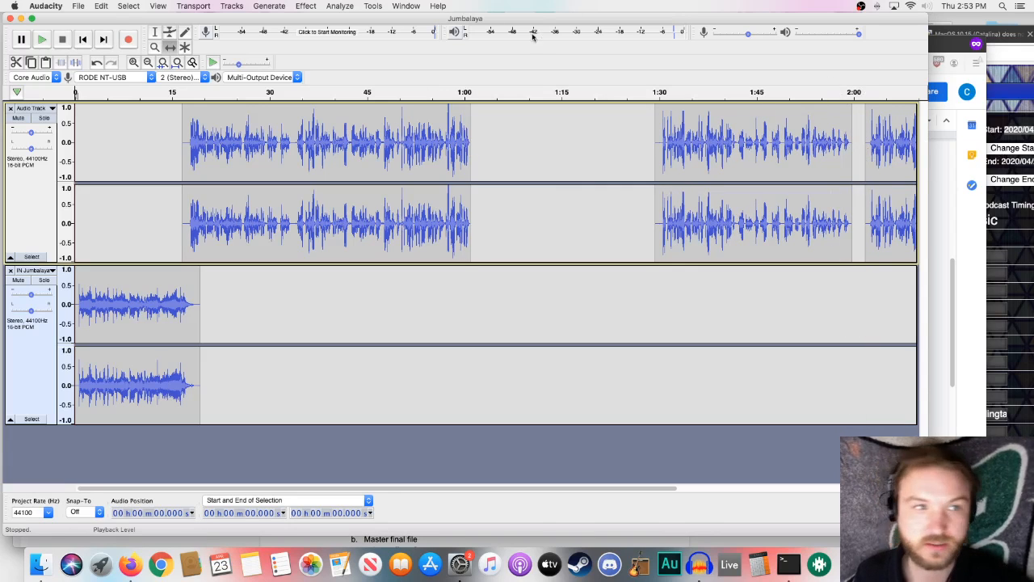
click(177, 62)
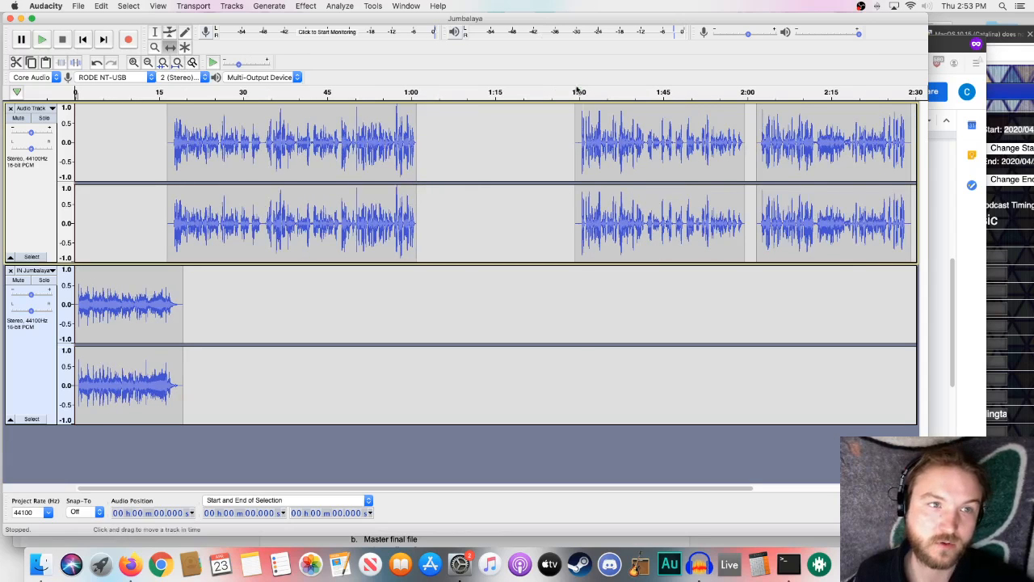
drag(791, 138, 921, 139)
drag(711, 137, 854, 137)
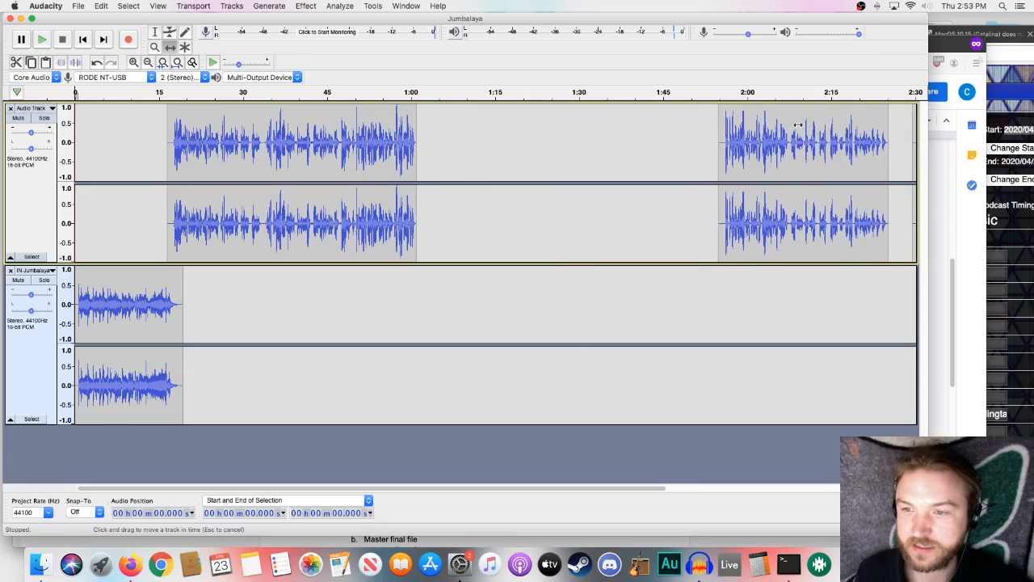
click(147, 63)
click(148, 62)
click(148, 62)
click(148, 62)
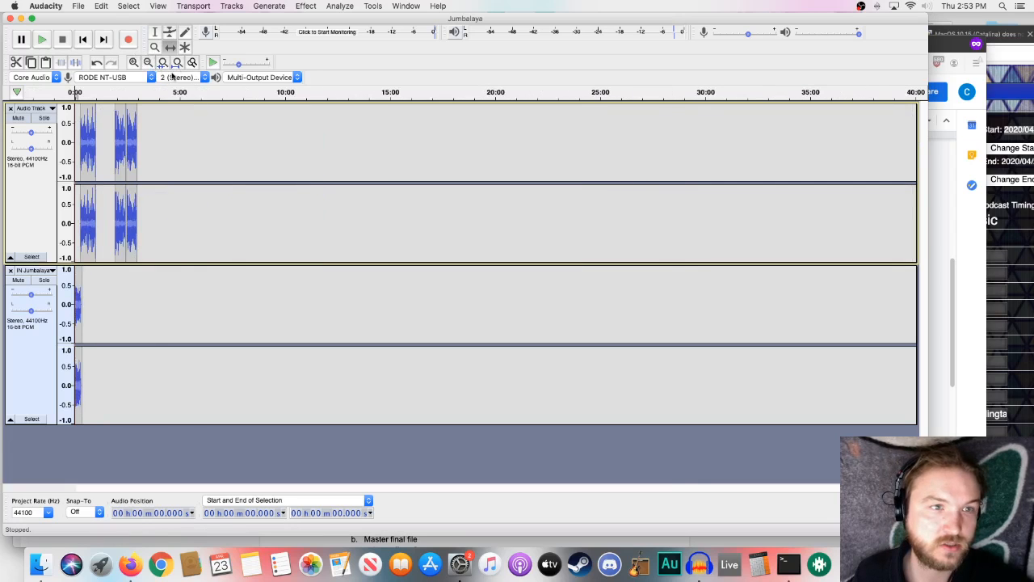
drag(129, 108, 573, 124)
drag(121, 117, 287, 117)
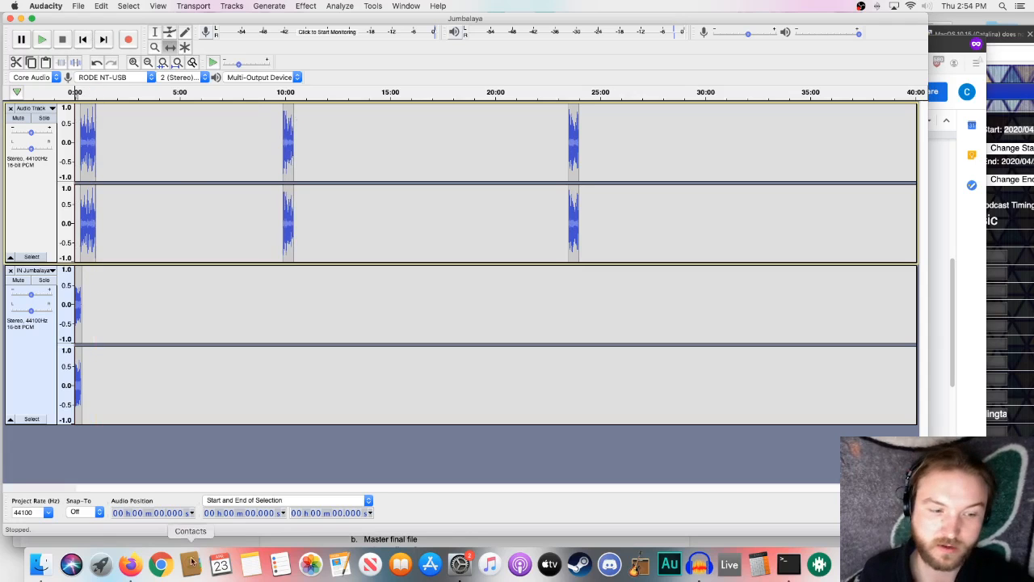
- Switch to Firefox to check the song order in the Jumbalaya playsheet's music list, and return to Audacity
click(130, 564)
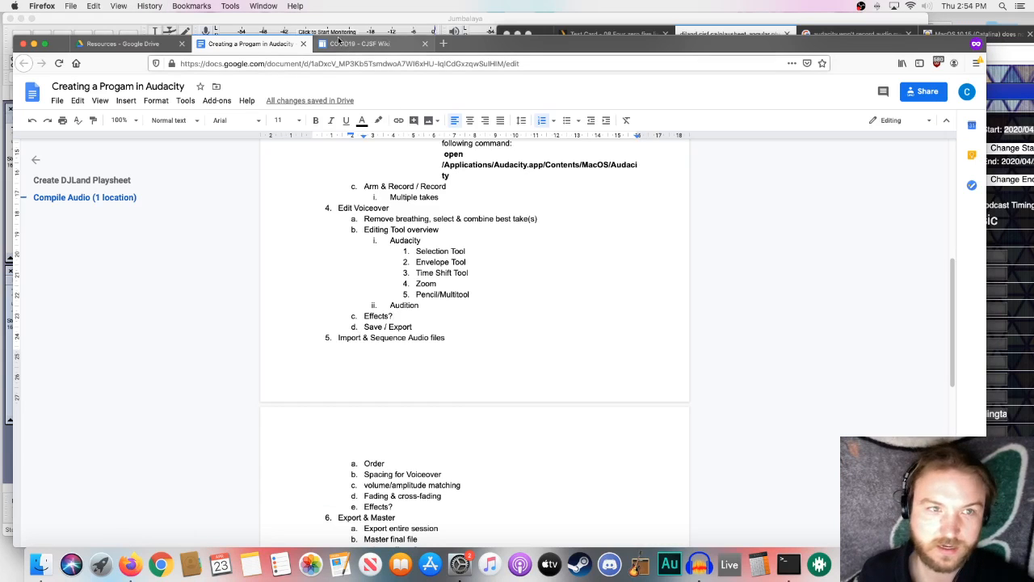
click(1006, 327)
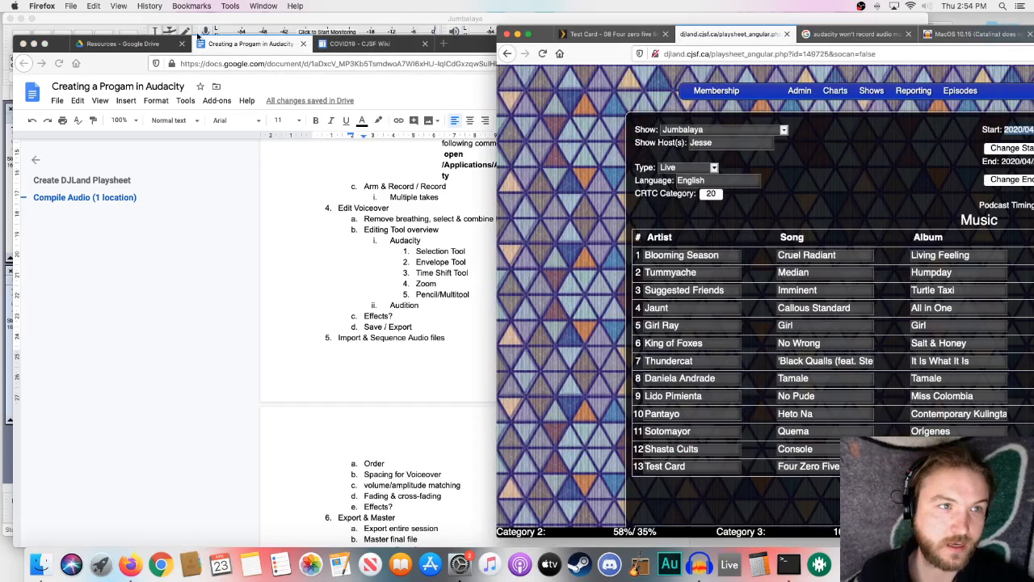
click(87, 21)
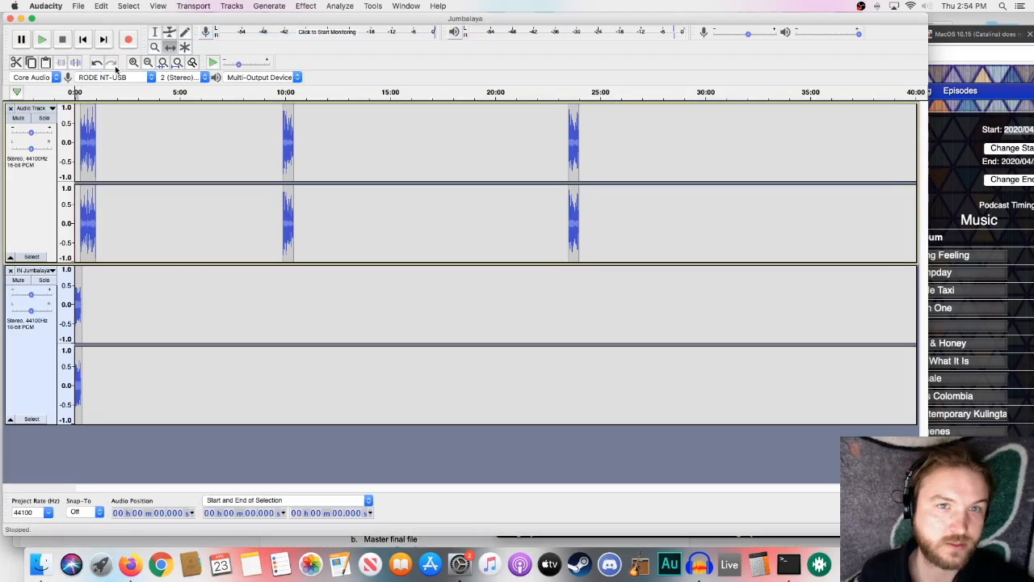
- Import 04 Blooming Season - Cruel Radiant.mp3 from the April 22 Jumbalaya Music folder in Finder into the Audacity project
click(38, 565)
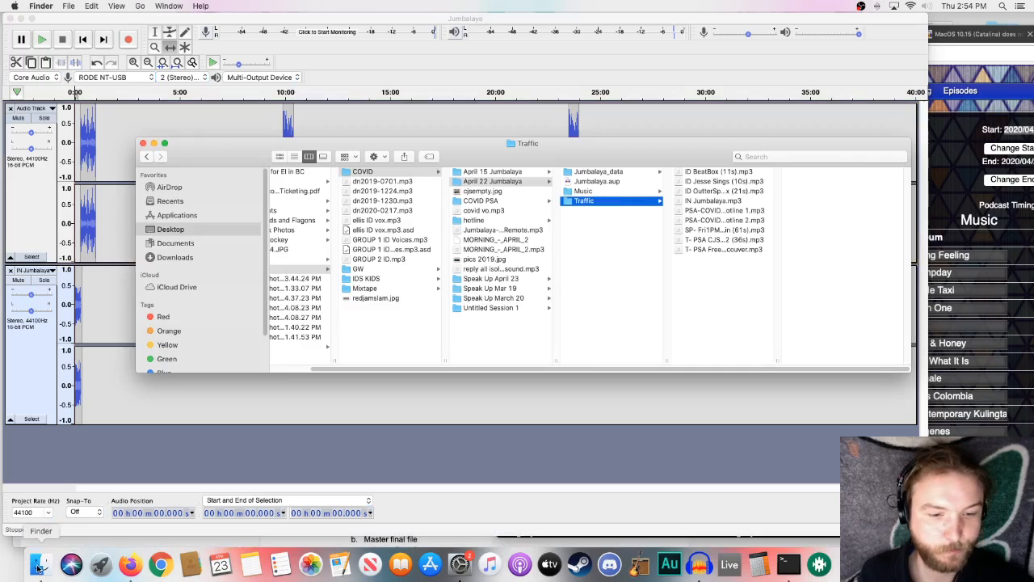
click(591, 192)
drag(608, 151, 696, 189)
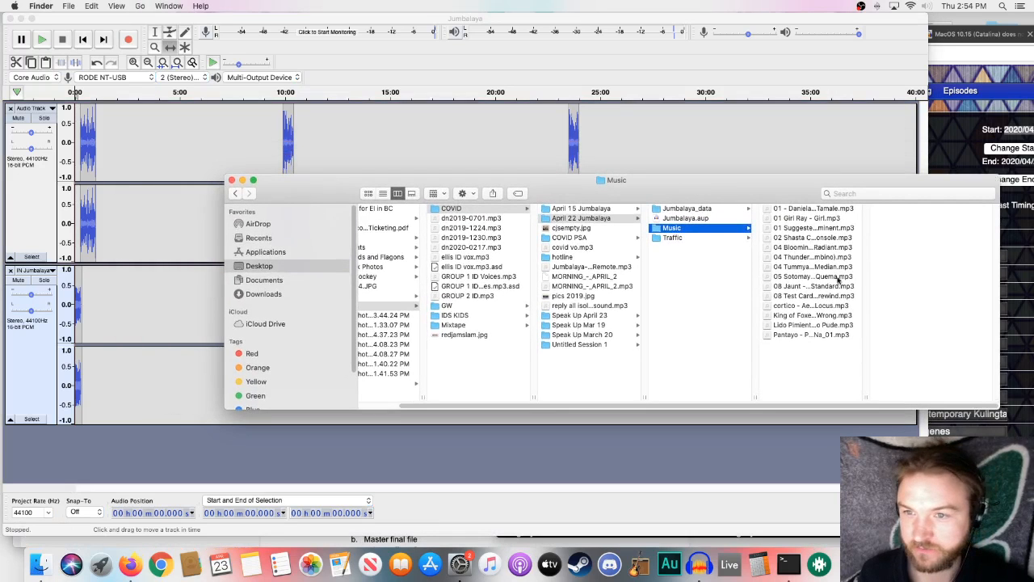
double_click(867, 396)
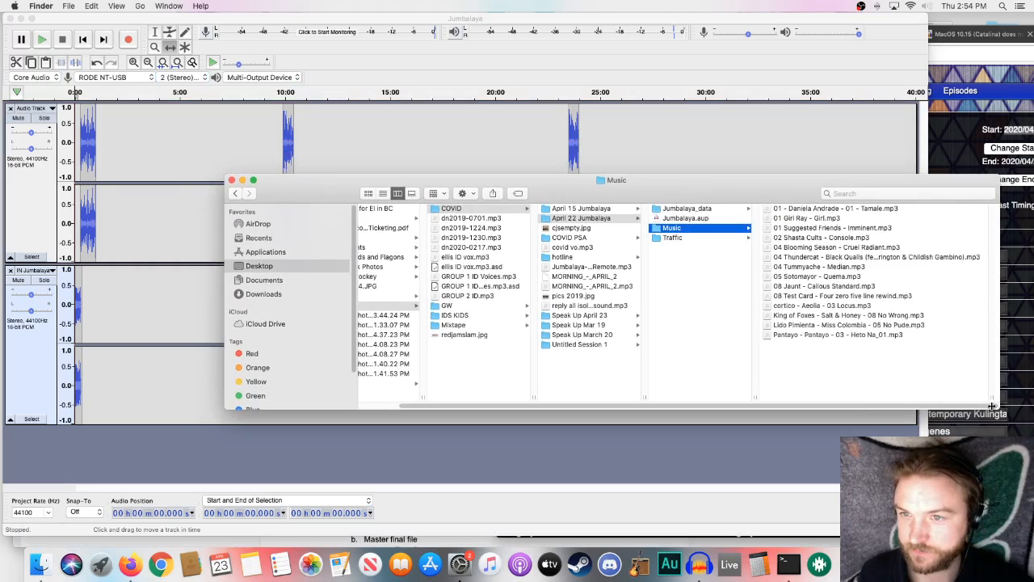
click(839, 248)
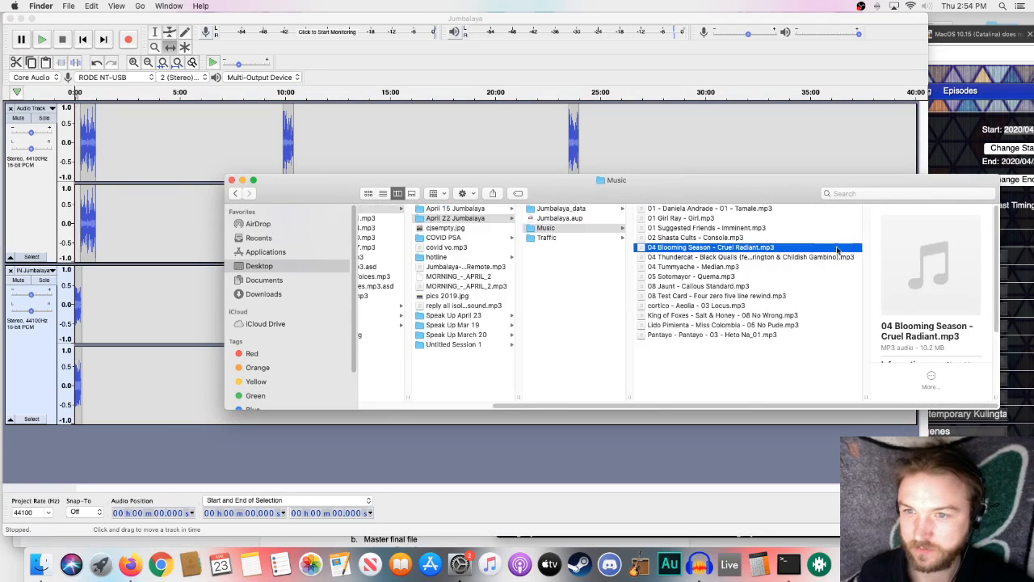
drag(838, 250, 164, 294)
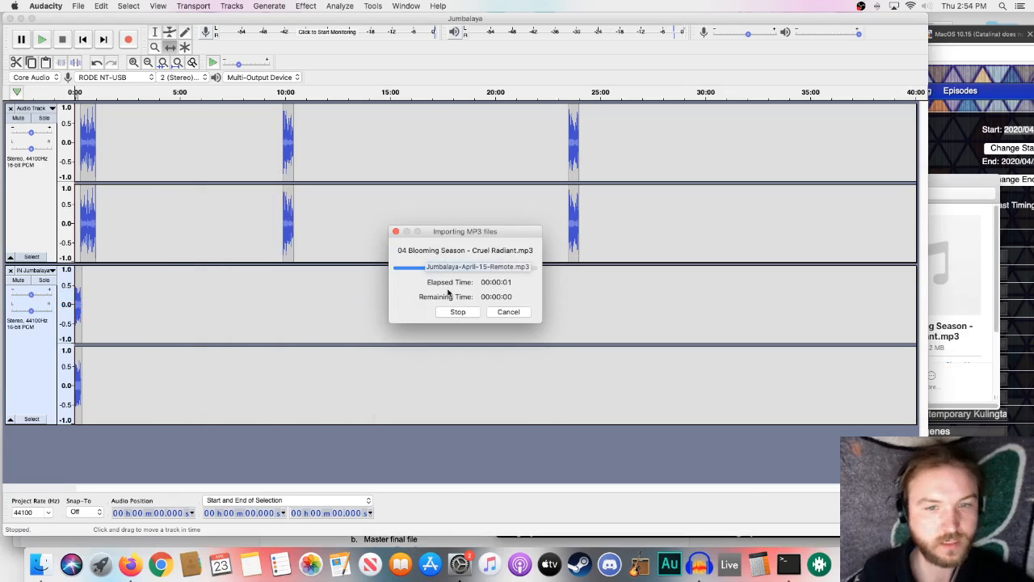
- Shift the Blooming Season song to start at about 1:00, where the first voiceover clip ends
scroll(395, 303, down, 1)
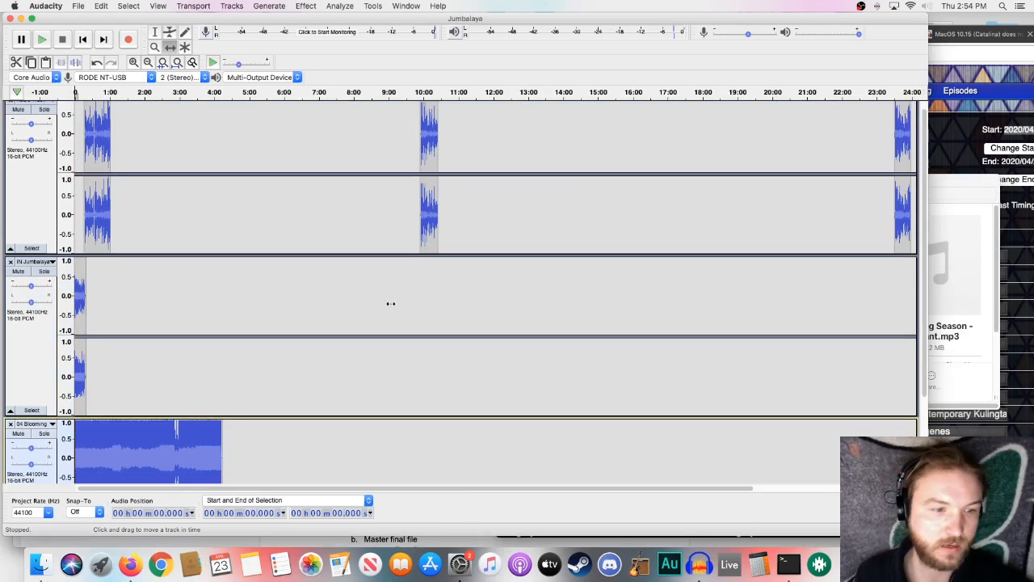
scroll(366, 309, down, 5)
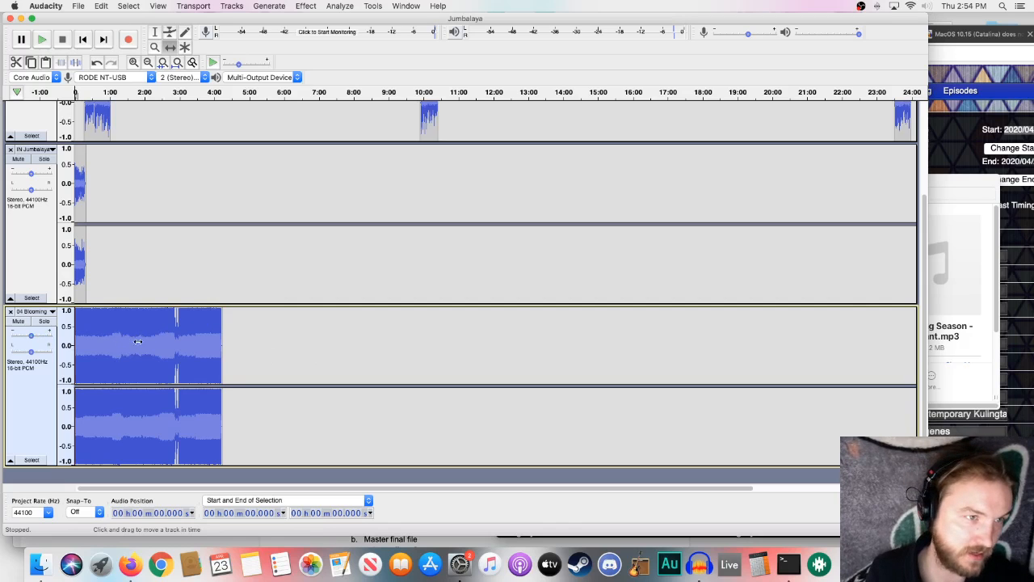
drag(131, 342, 165, 343)
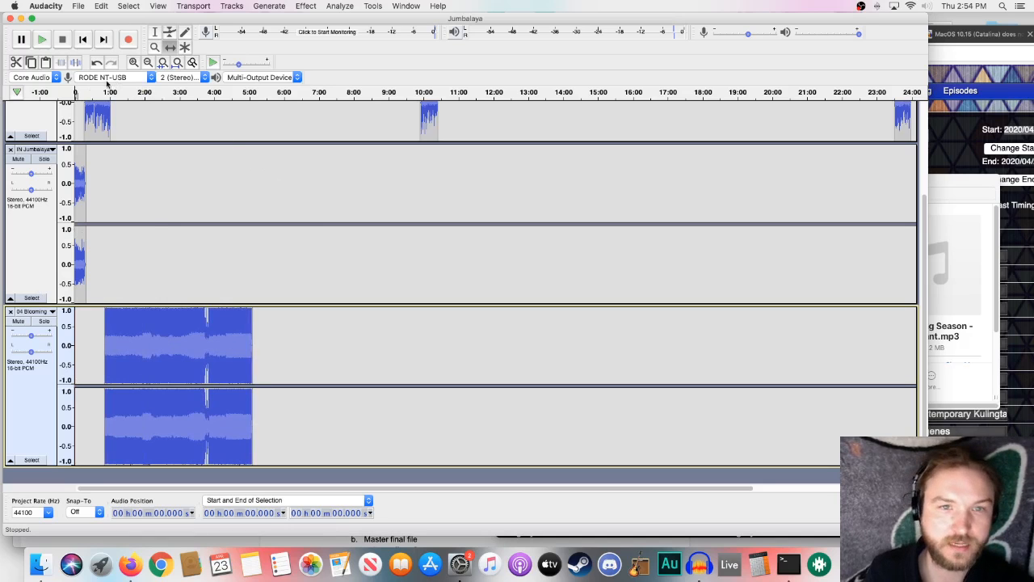
scroll(183, 362, up, 3)
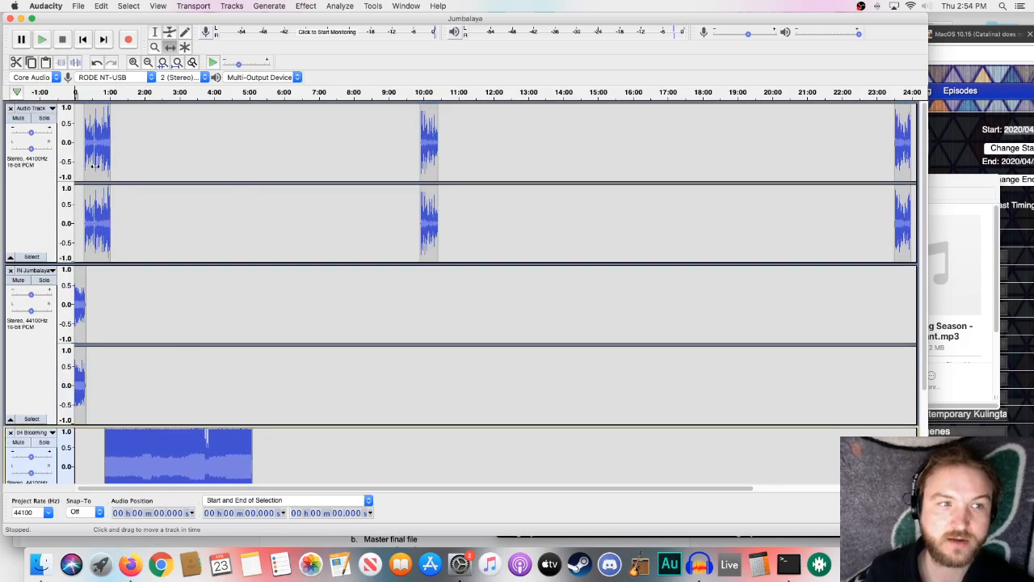
scroll(354, 230, down, 3)
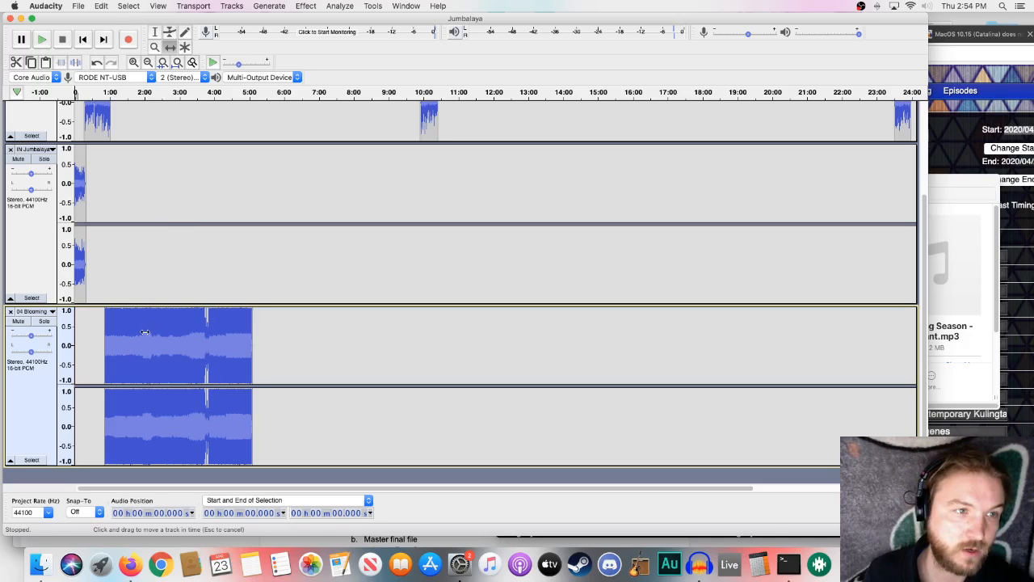
drag(145, 331, 159, 329)
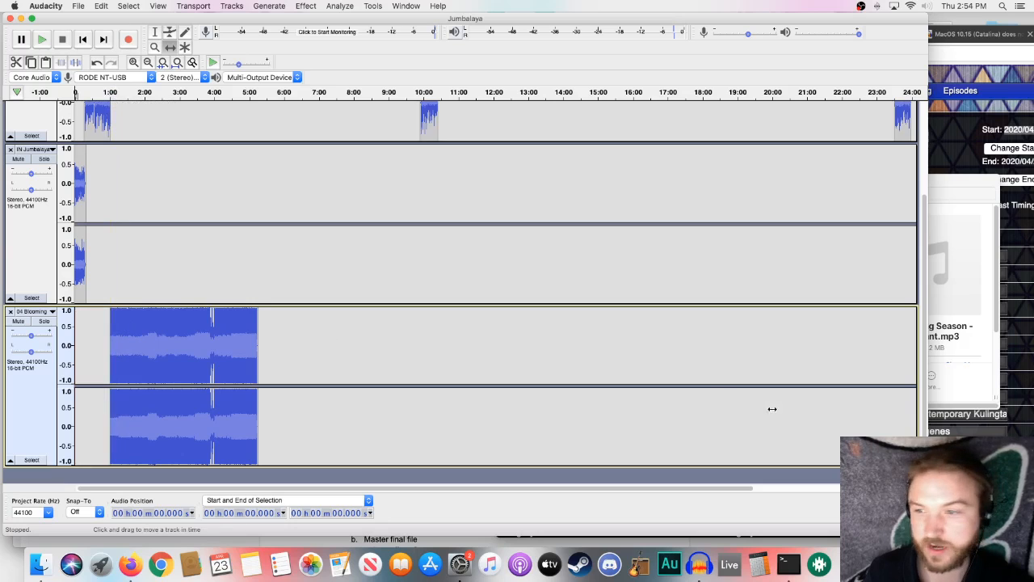
- Check the playsheet order and import 04 Tummyache - Median.mp3 and 01 Suggested Friends - Imminent.mp3 from the Music folder
click(1024, 425)
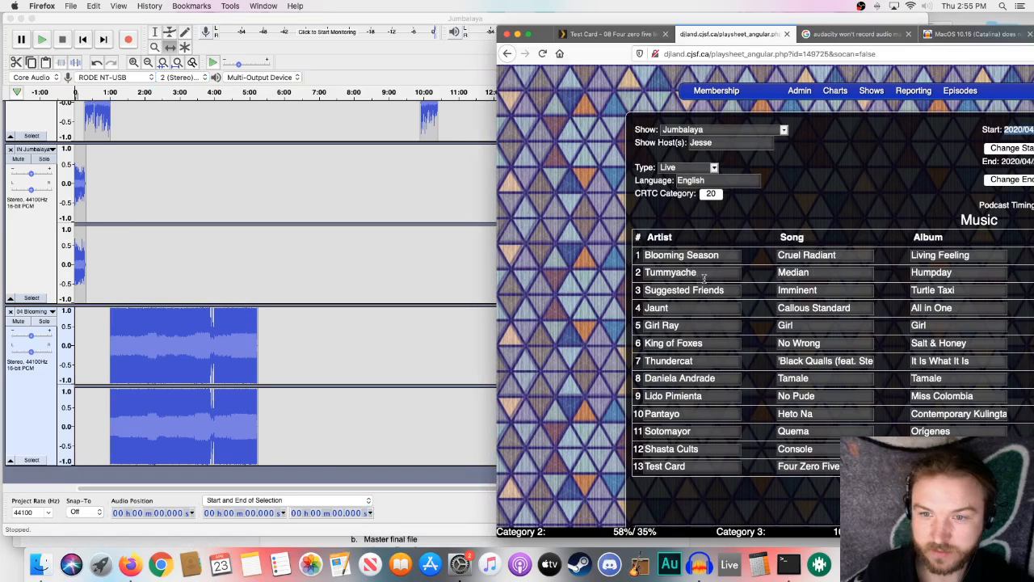
click(383, 445)
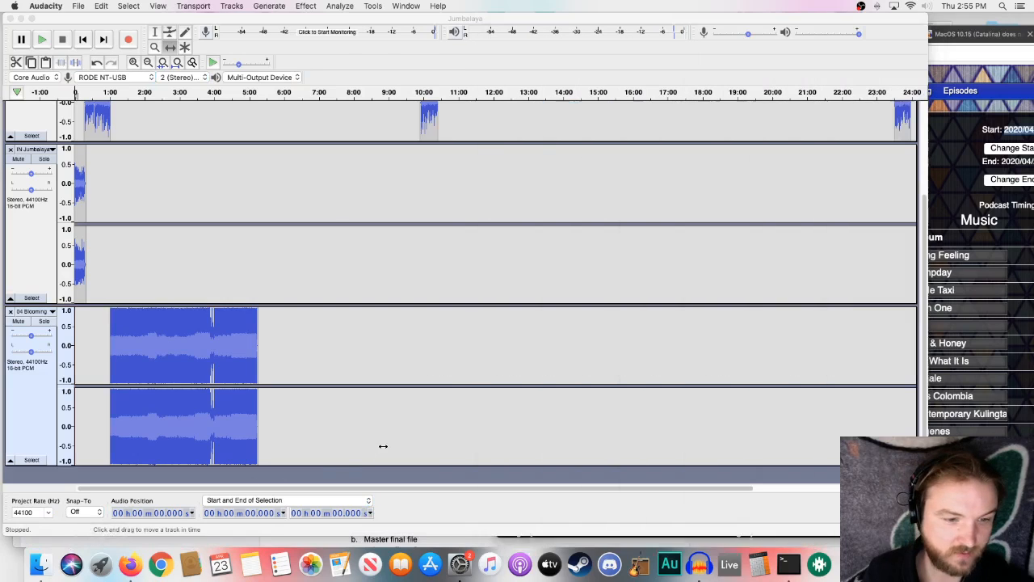
click(41, 564)
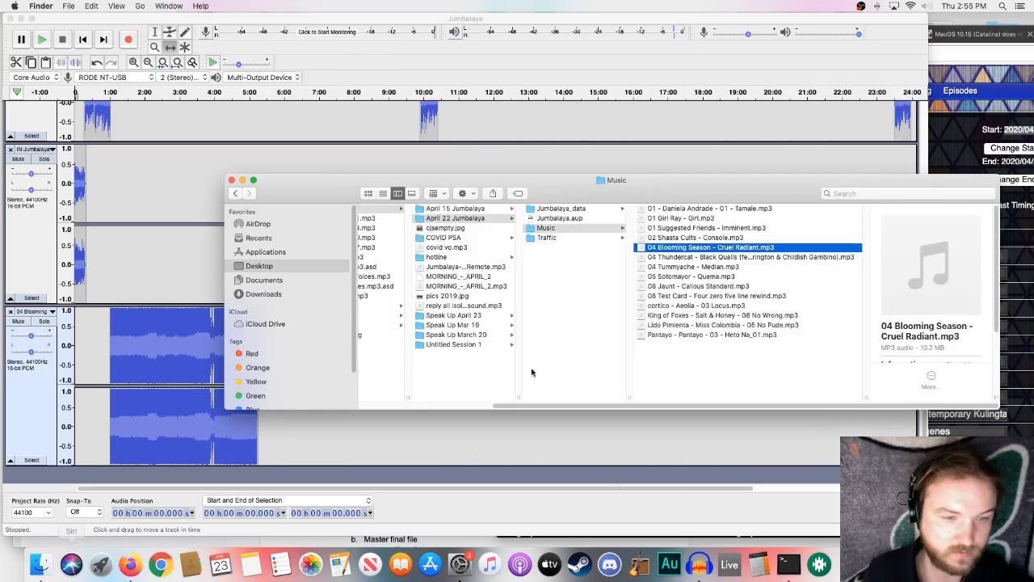
click(700, 230)
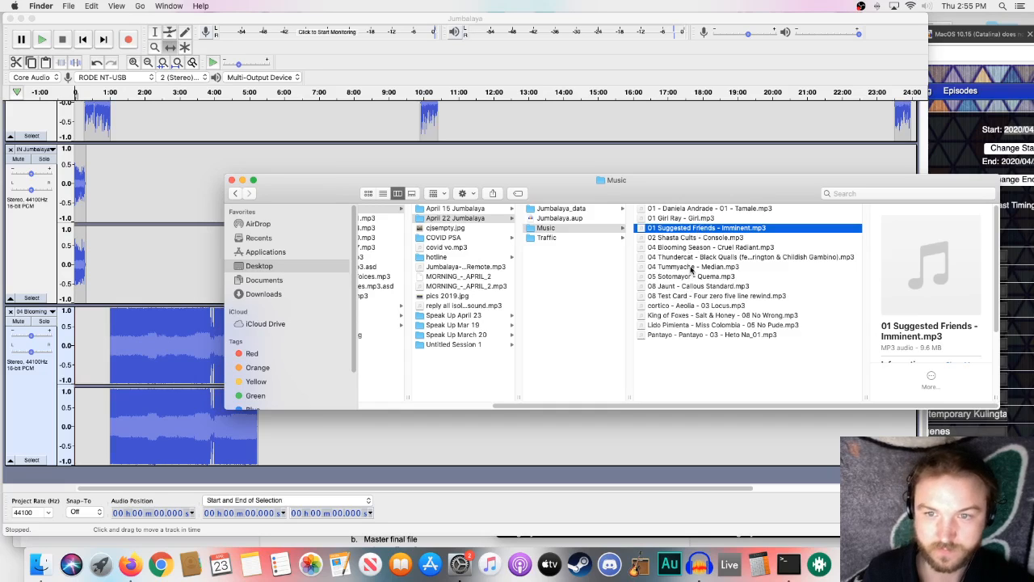
drag(691, 268, 353, 431)
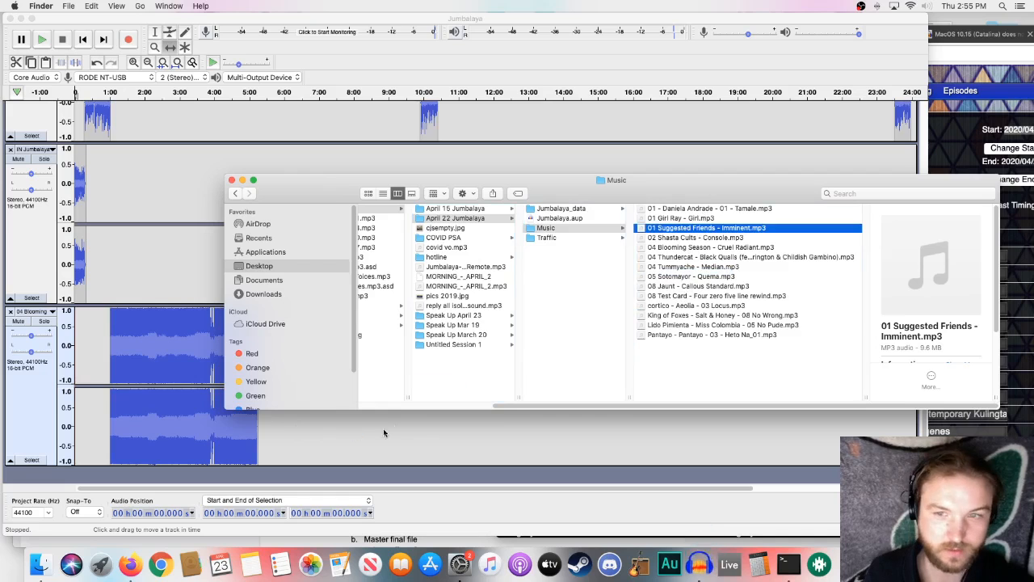
drag(554, 196, 532, 46)
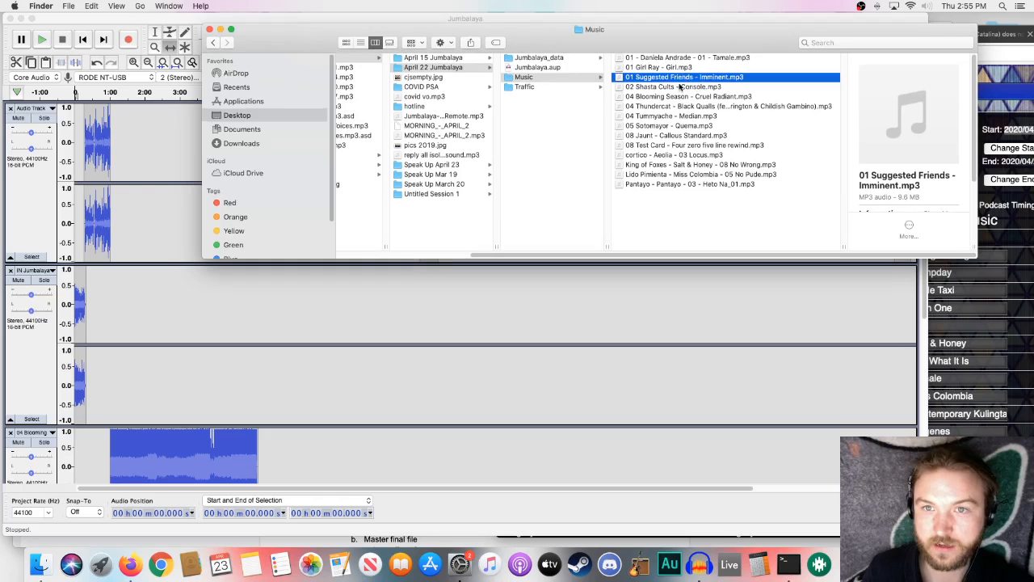
drag(682, 81, 298, 401)
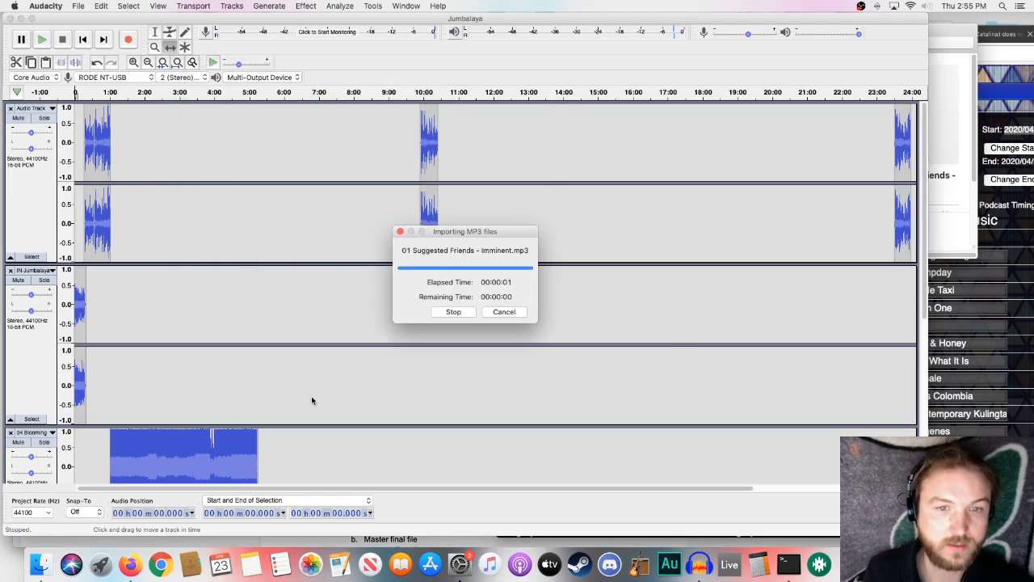
- Shift the Tummyache song to start at about 5:15, directly after the Blooming Season song
scroll(311, 396, down, 5)
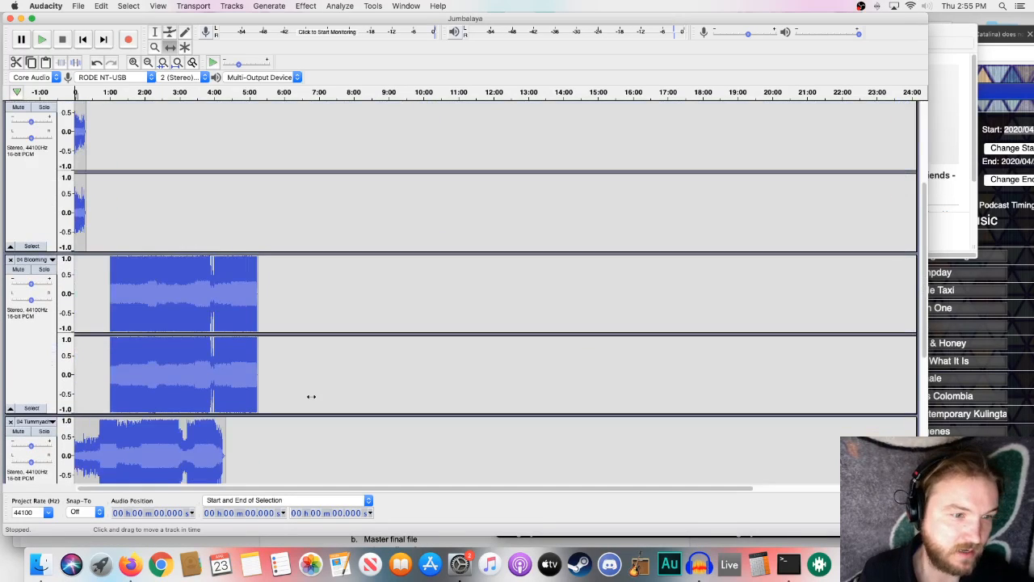
scroll(312, 396, down, 8)
scroll(309, 395, up, 10)
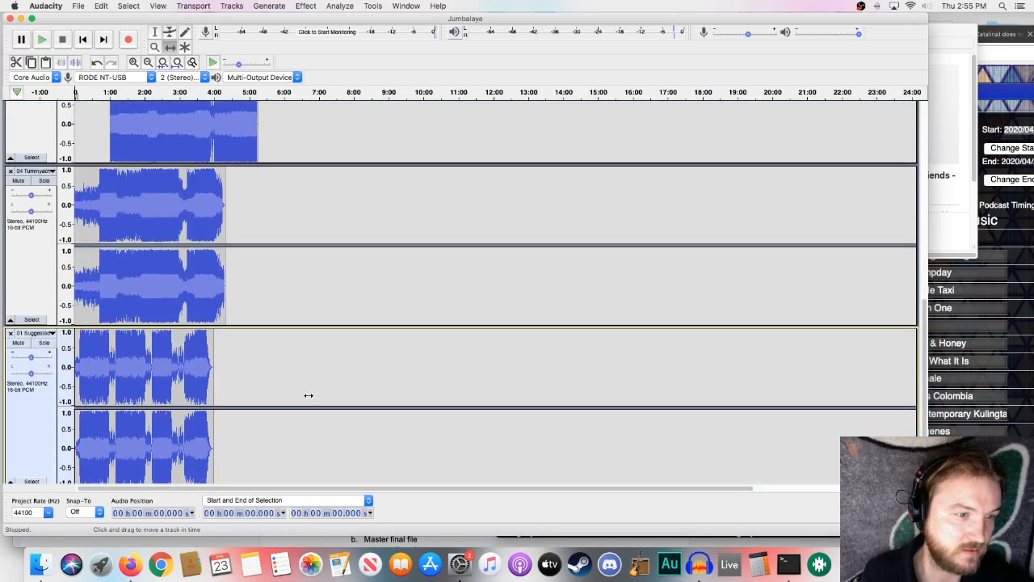
scroll(309, 395, down, 8)
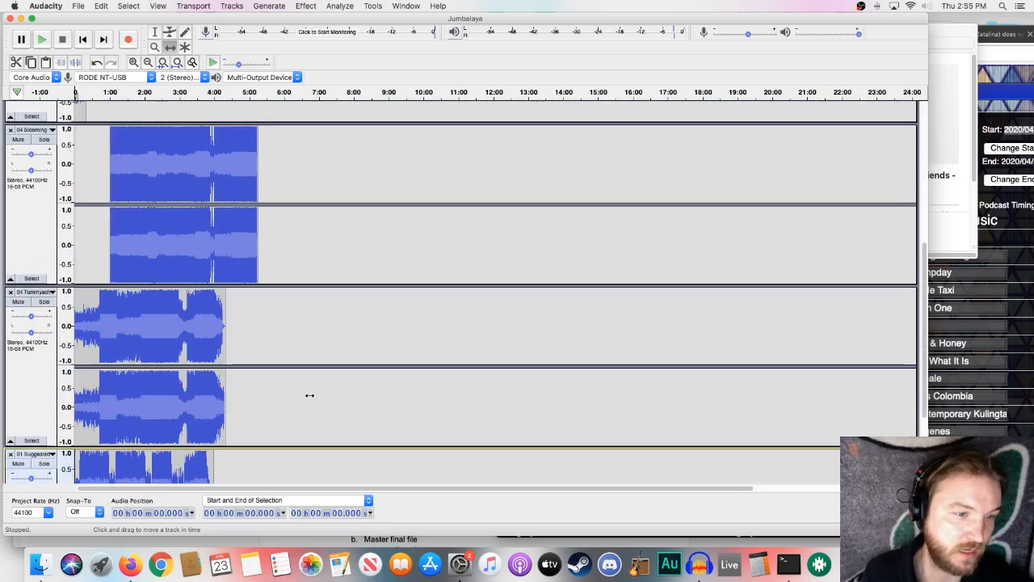
scroll(310, 396, up, 1)
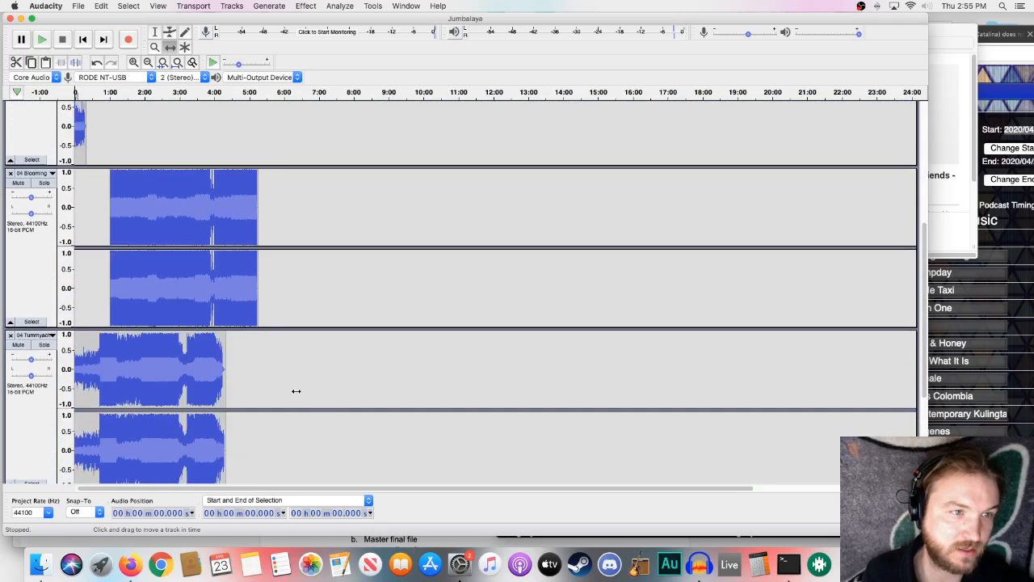
drag(128, 373, 309, 386)
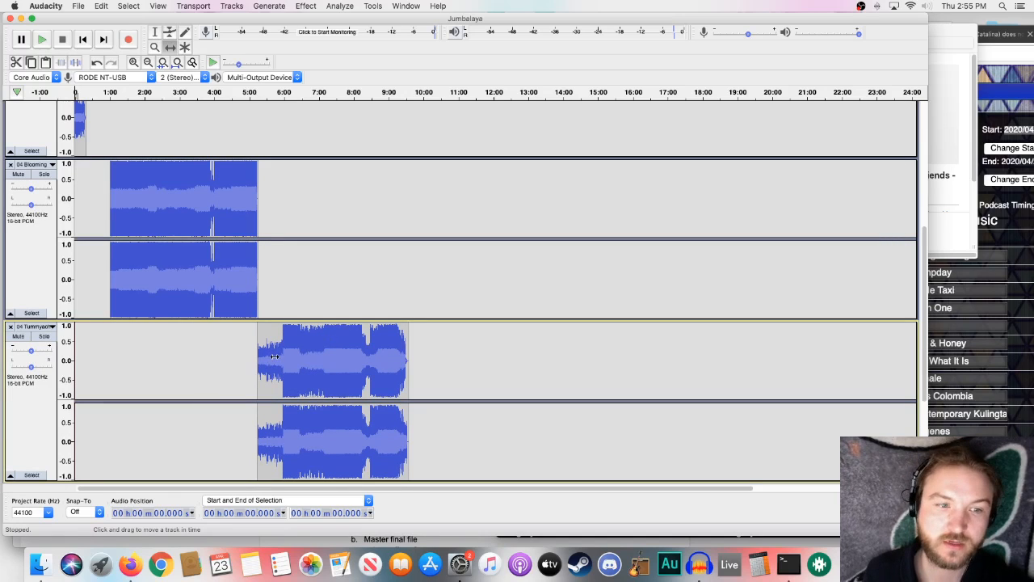
- Move the Suggested Friends clip onto the Blooming Season track, starting at about 9:33 after Tummyache, and delete its emptied track
scroll(247, 360, down, 3)
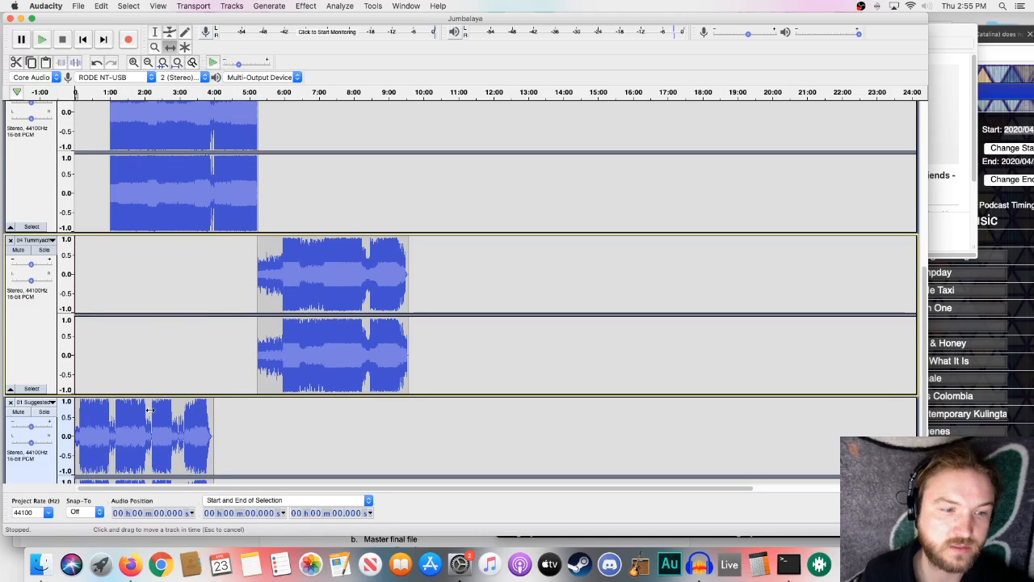
drag(152, 432, 486, 191)
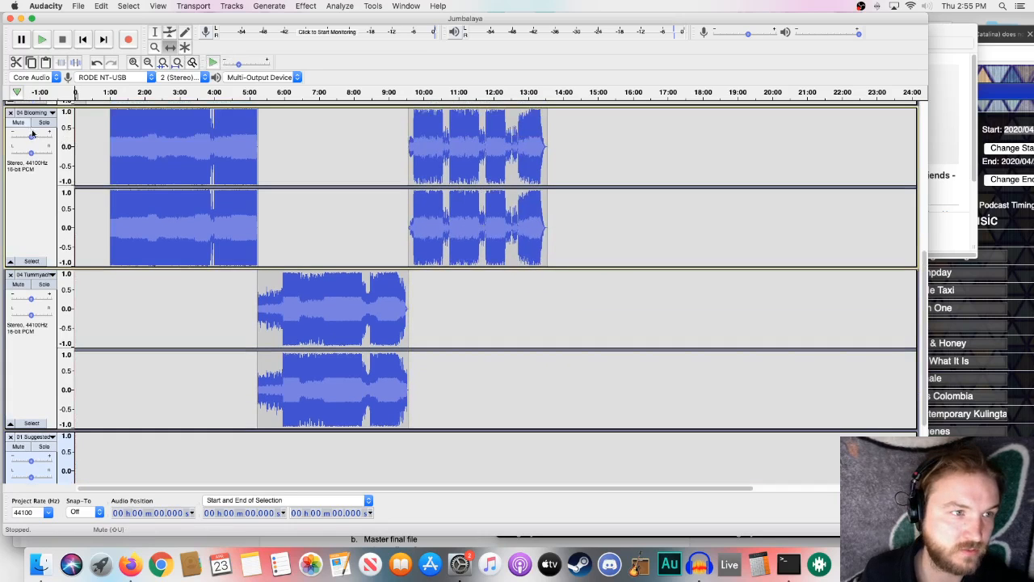
scroll(125, 370, down, 5)
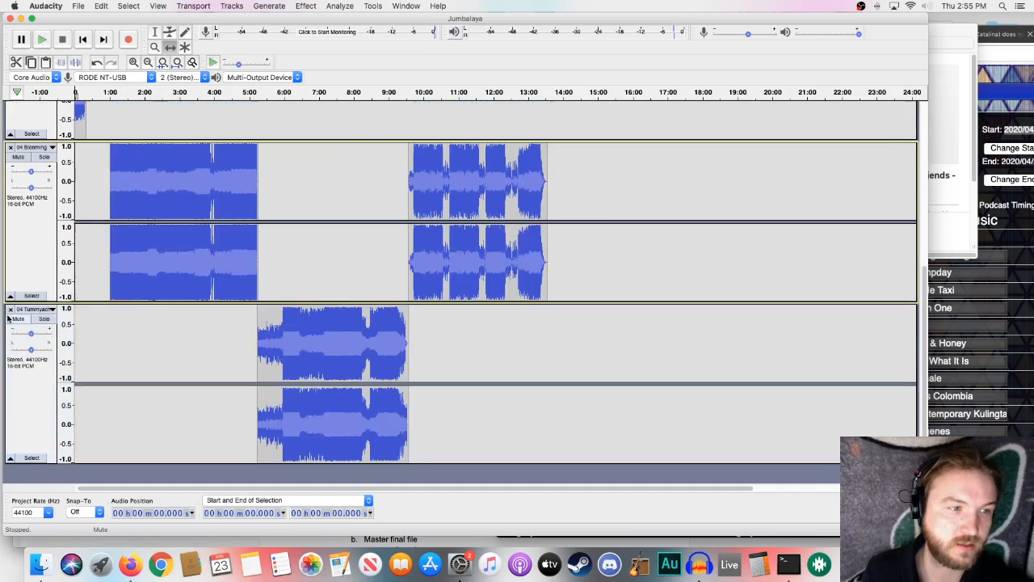
click(10, 314)
scroll(167, 377, up, 6)
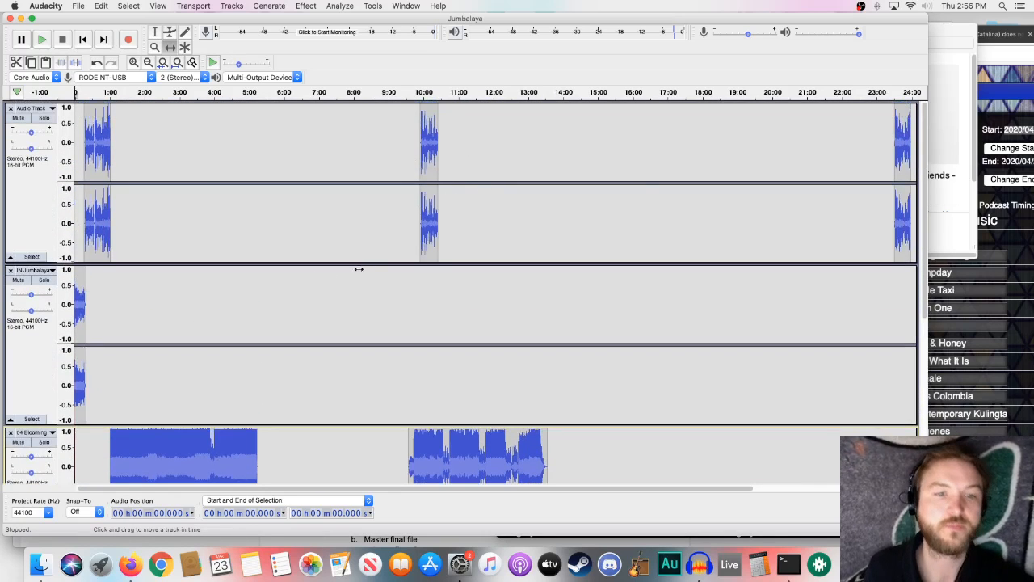
- Shift the second voiceover clip to start at about 13:30, where the Suggested Friends song ends
scroll(330, 363, down, 5)
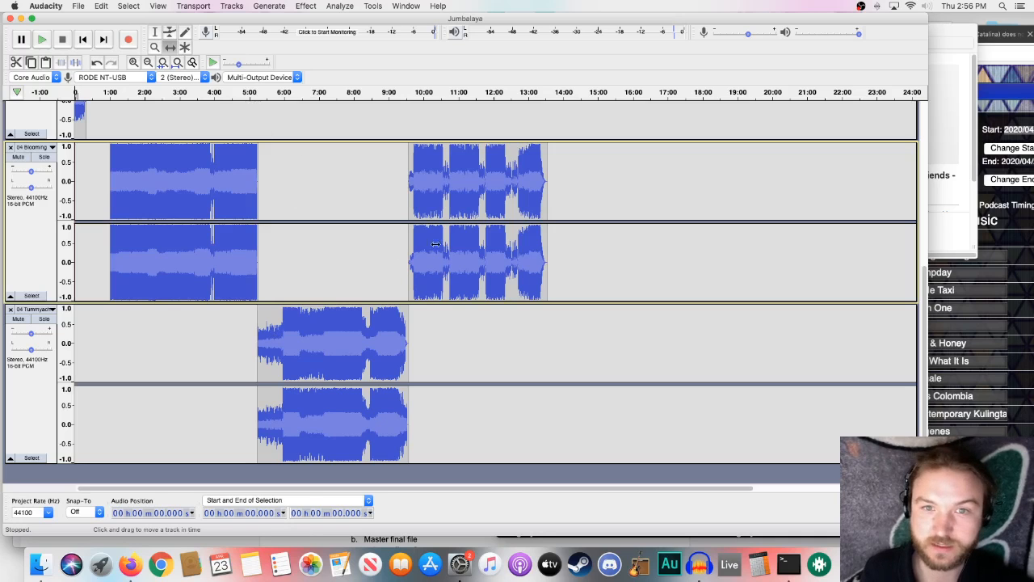
scroll(435, 244, up, 5)
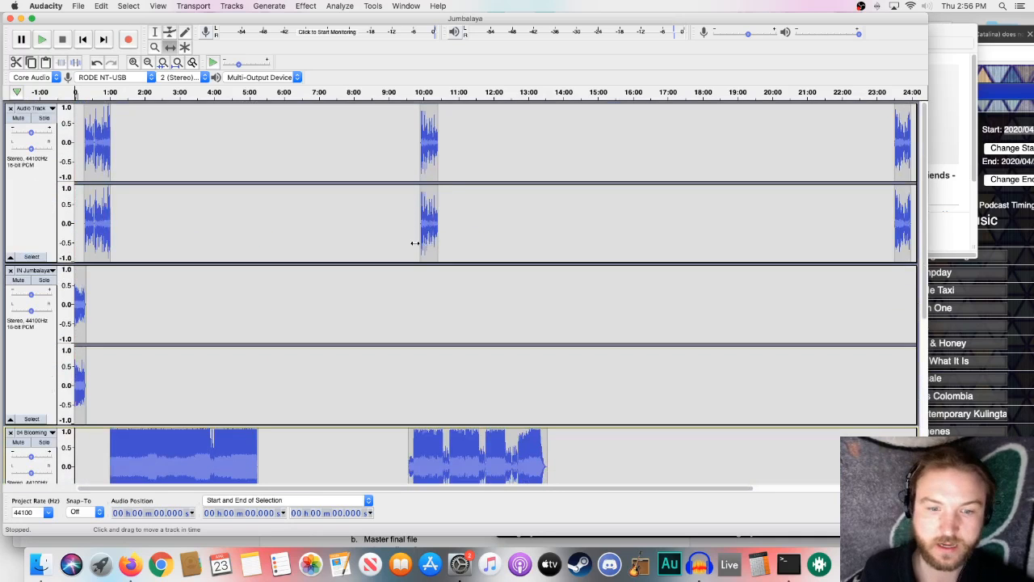
scroll(287, 269, down, 4)
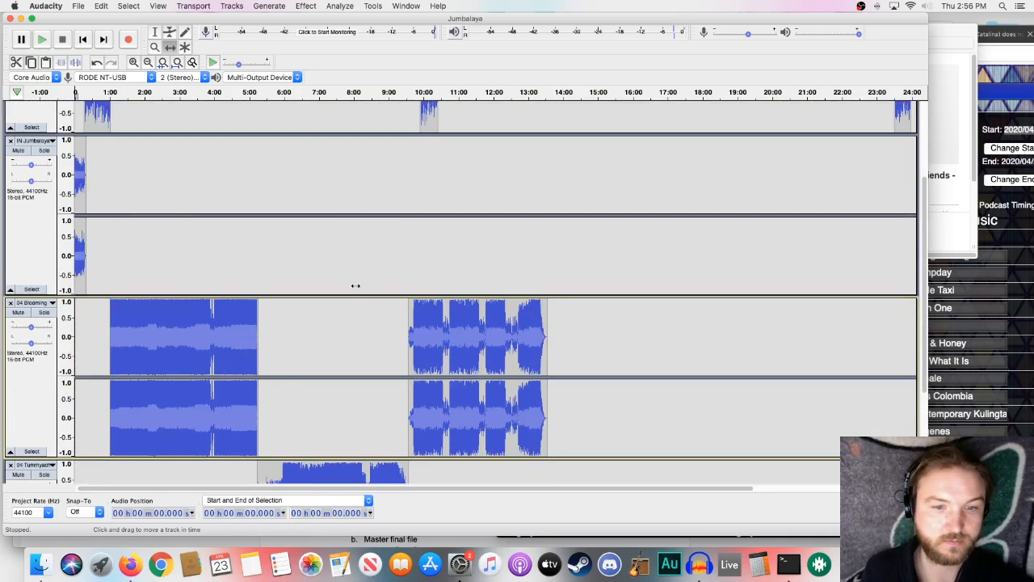
scroll(430, 211, up, 2)
drag(432, 150, 558, 166)
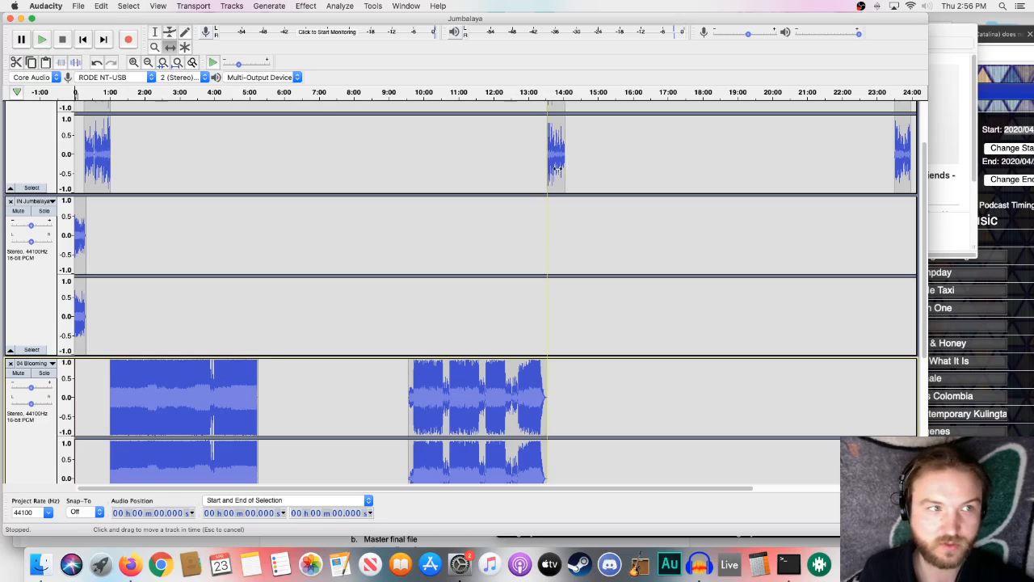
scroll(555, 167, up, 3)
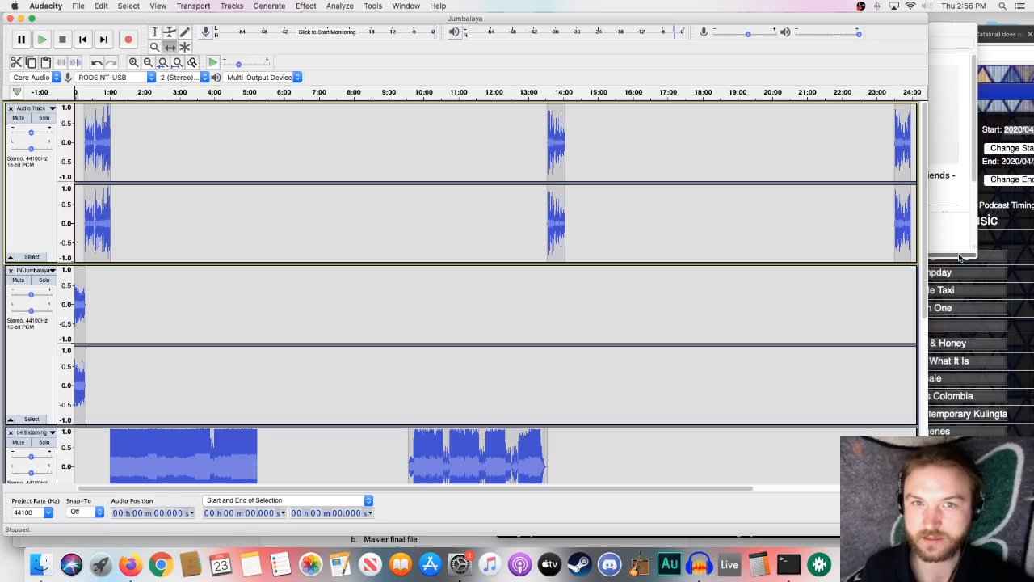
- Review how the voiceover, intro and song clips line up across the tracks, ending with the whole project fitted to the window width
scroll(587, 315, down, 10)
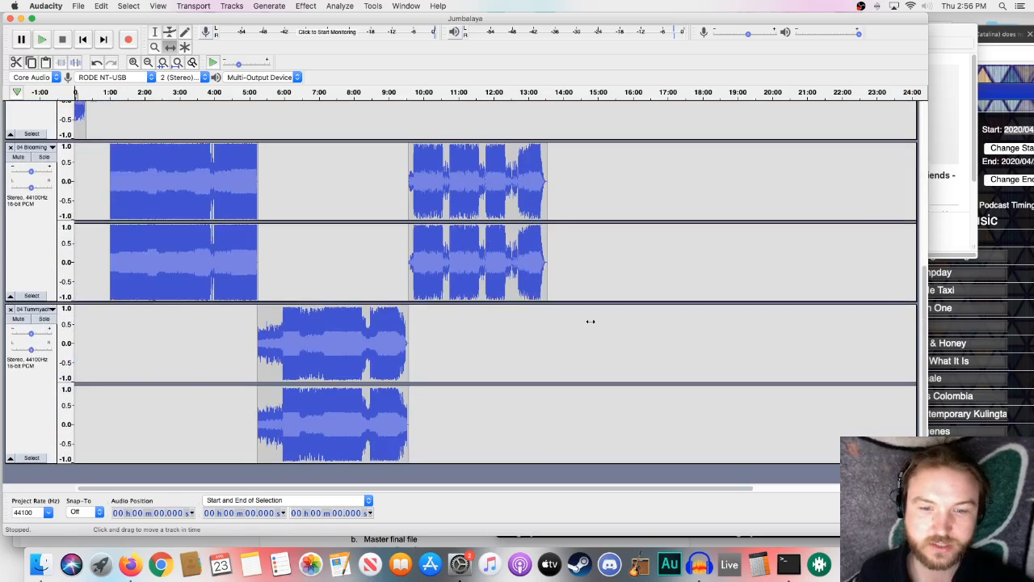
scroll(591, 321, up, 9)
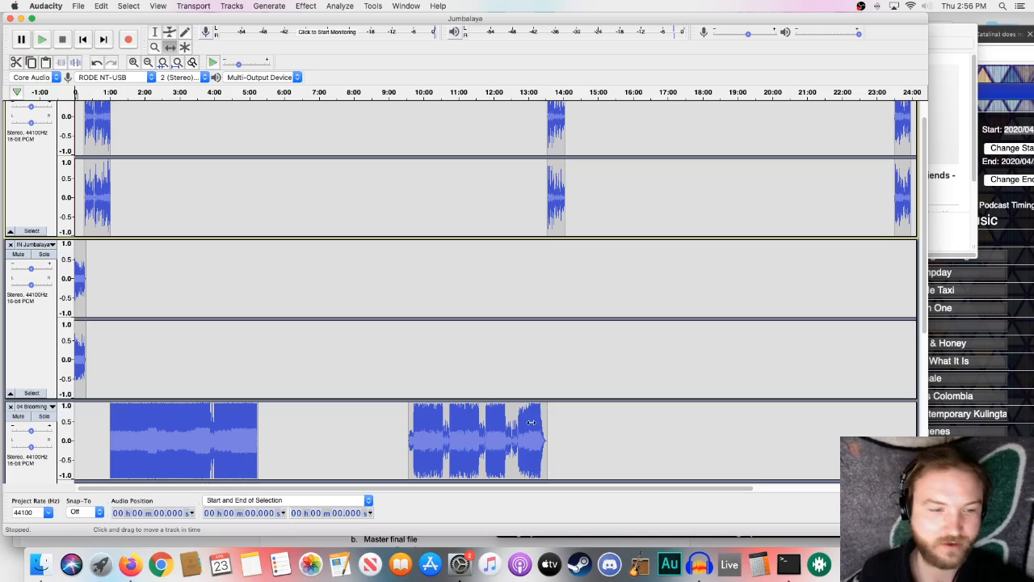
scroll(289, 343, down, 6)
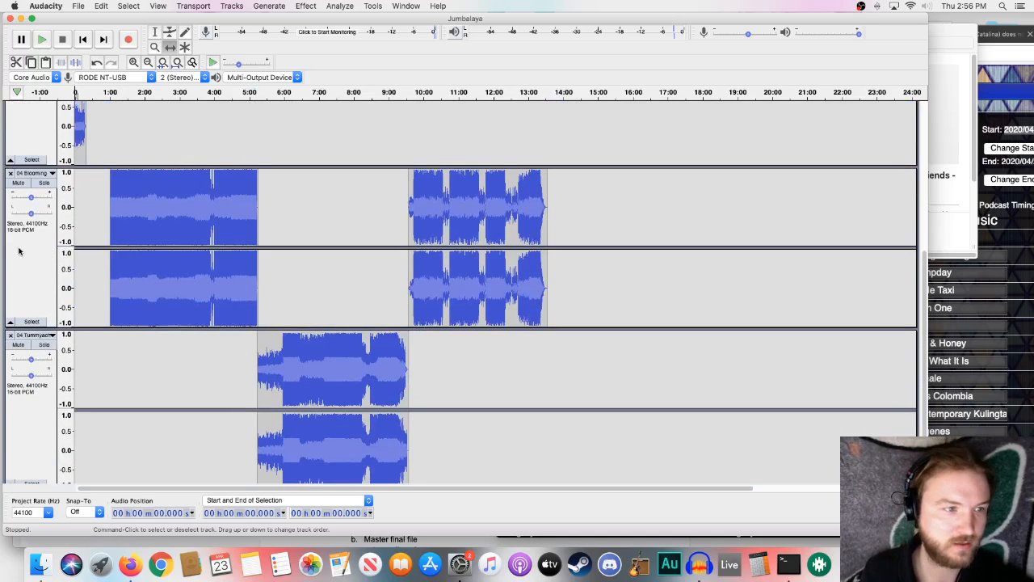
scroll(23, 250, up, 6)
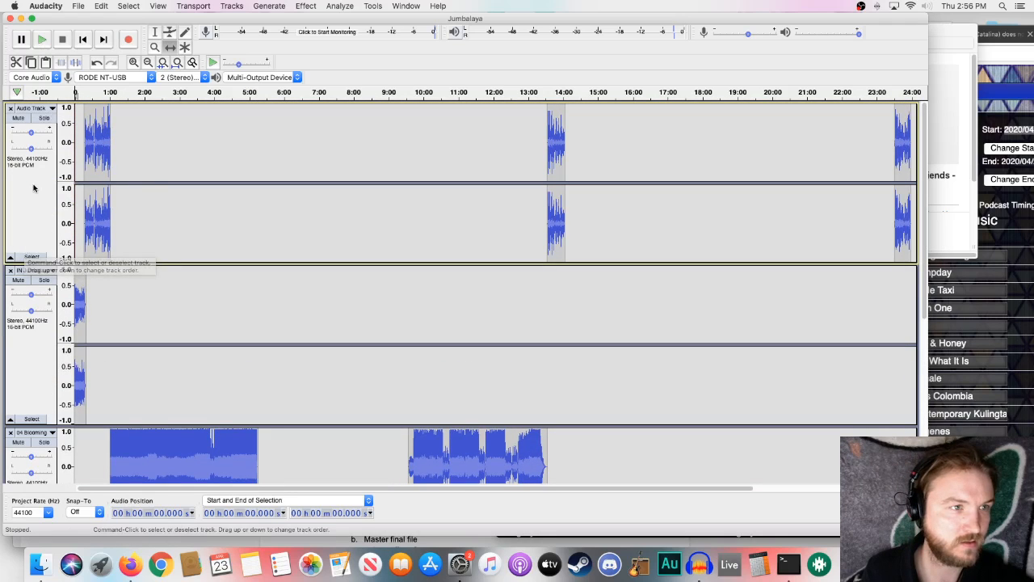
scroll(34, 187, up, 2)
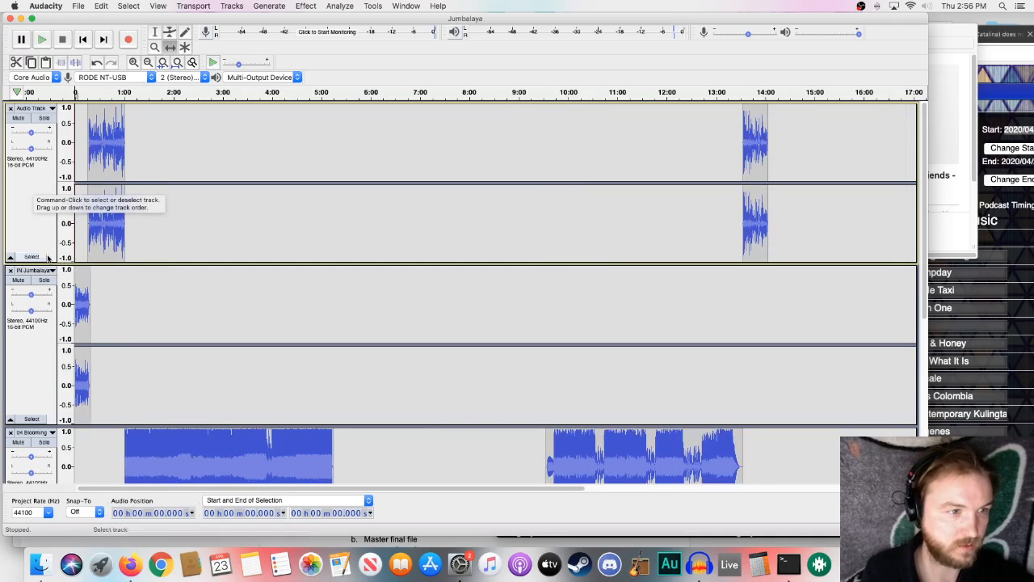
scroll(54, 236, down, 6)
scroll(55, 235, up, 6)
scroll(300, 215, down, 6)
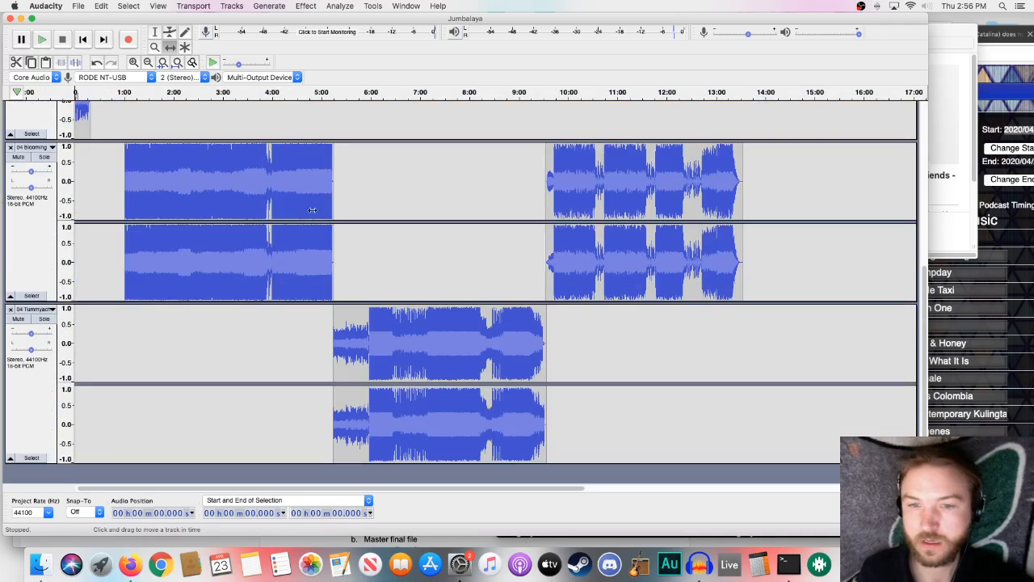
scroll(487, 178, up, 6)
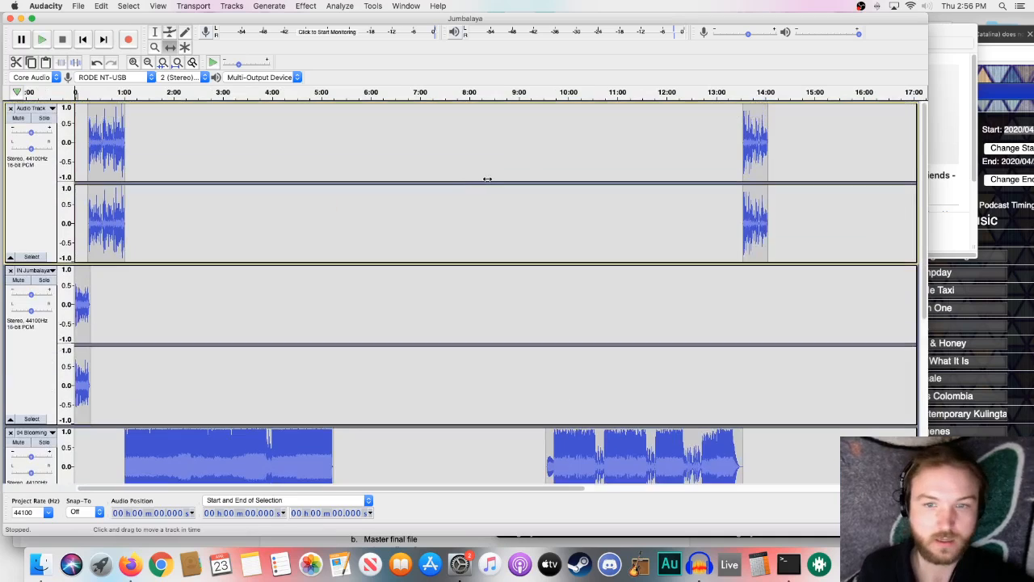
click(177, 62)
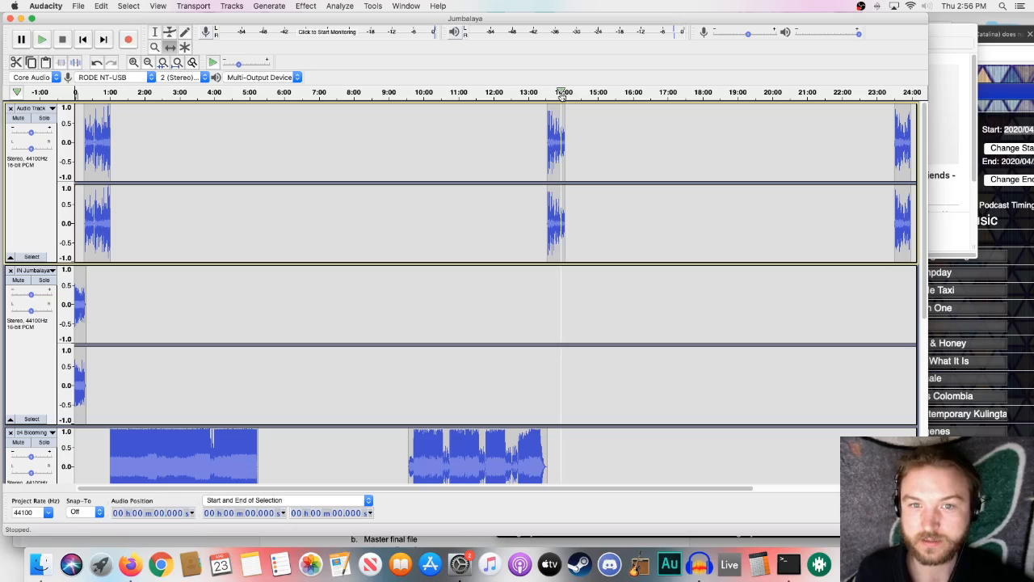
- Check the playsheet for the song after Suggested Friends and import 08 Jaunt - Callous Standard.mp3 from the Music folder
click(1029, 292)
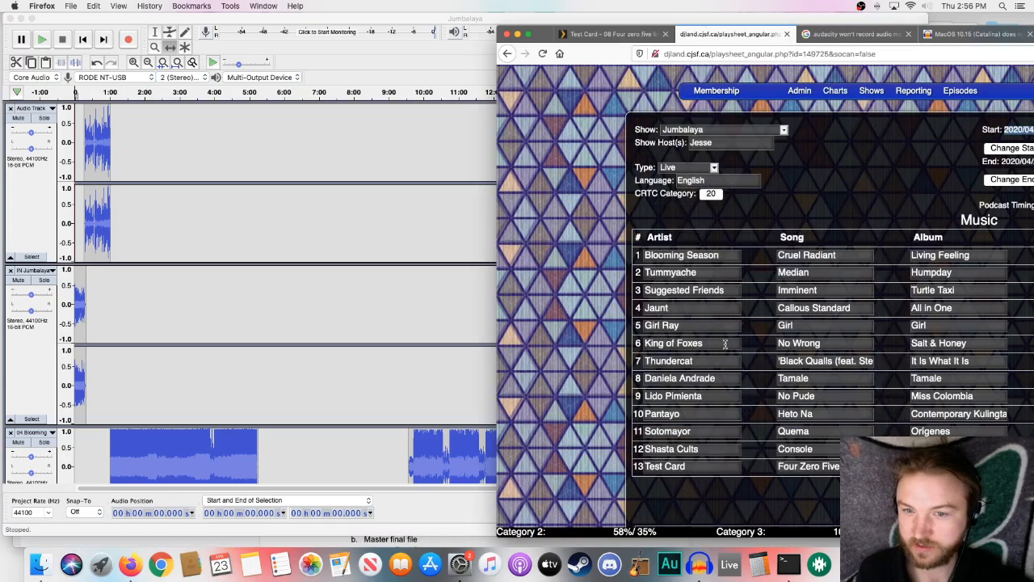
click(457, 342)
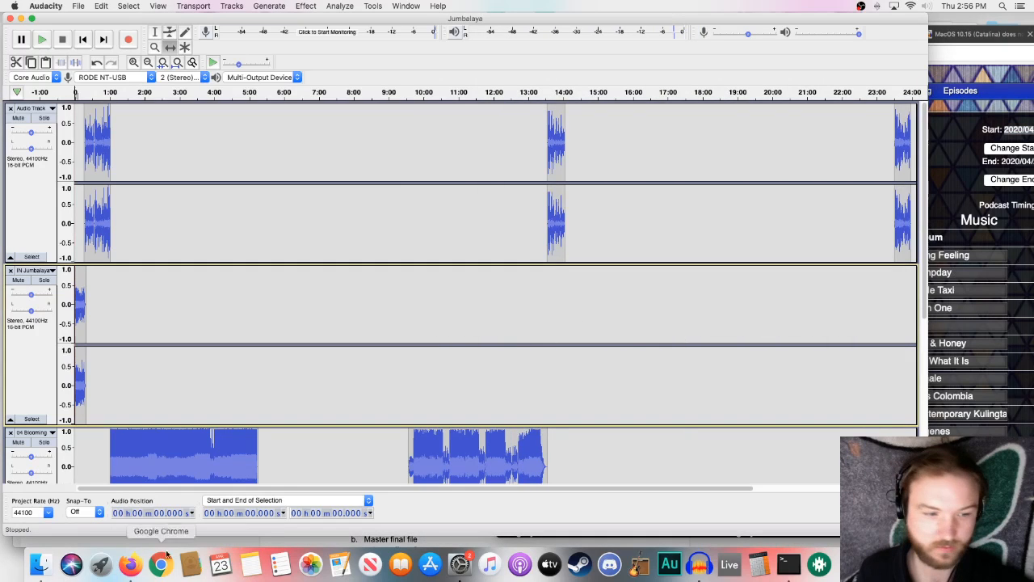
click(36, 565)
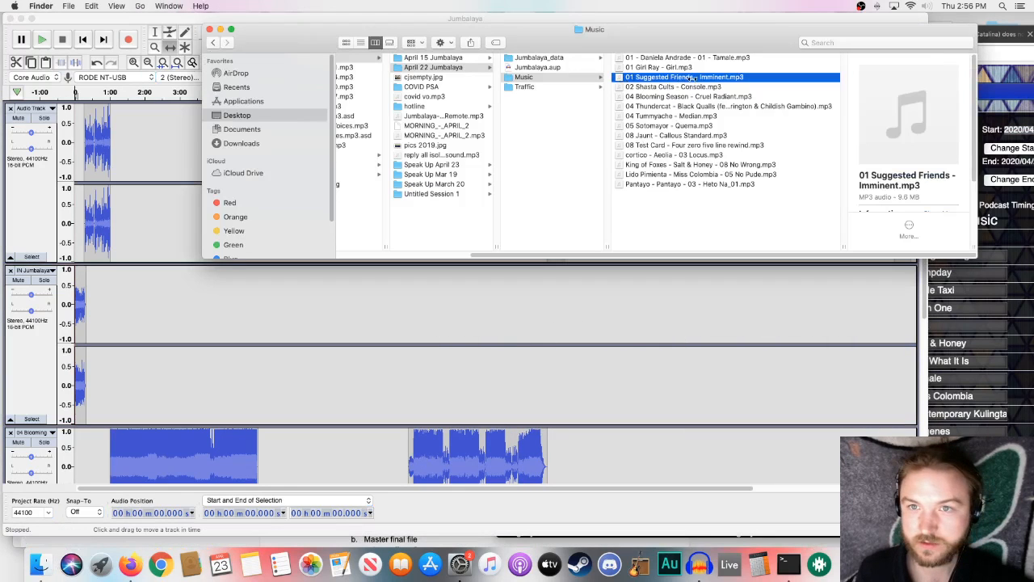
drag(656, 137, 627, 383)
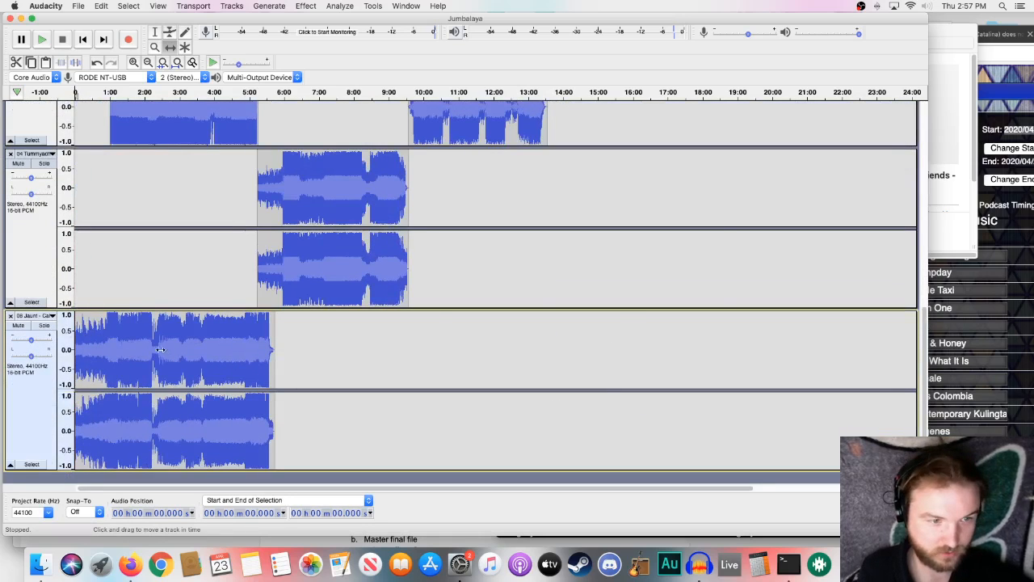
- Move the Jaunt clip onto the Blooming Season track, starting at about 14:45, and delete its emptied track
drag(150, 349, 666, 131)
scroll(665, 131, up, 3)
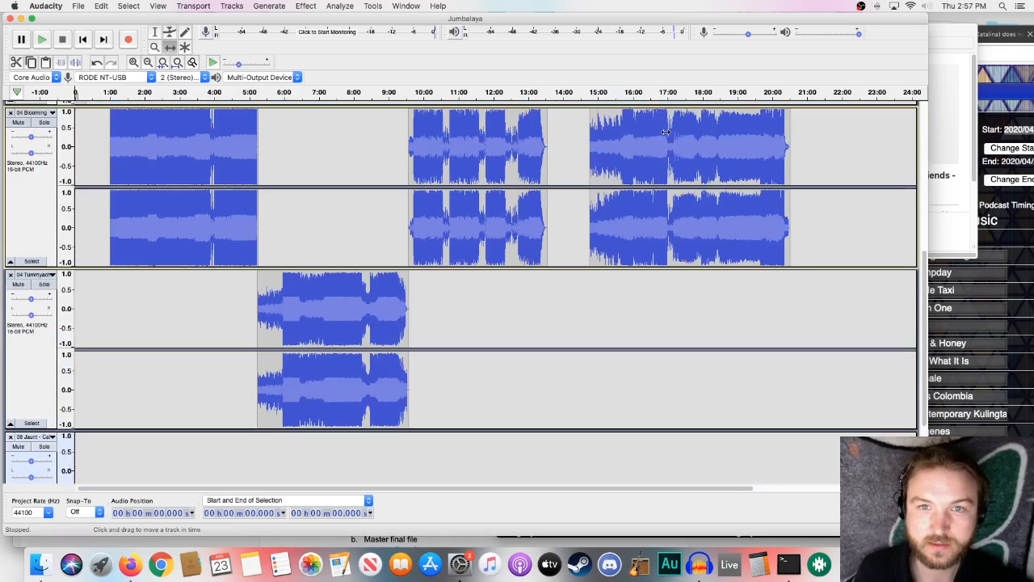
scroll(383, 329, down, 1)
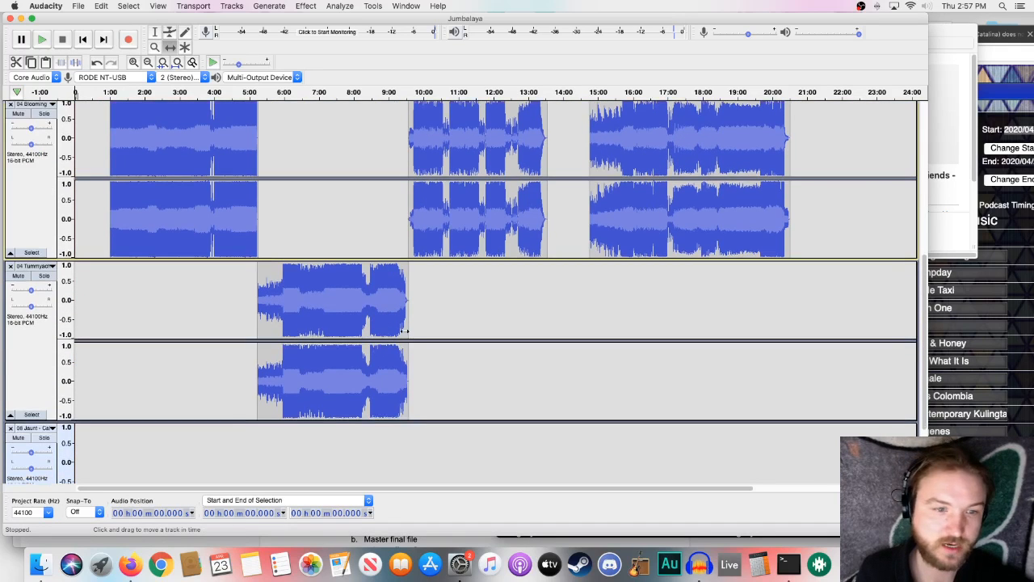
click(10, 431)
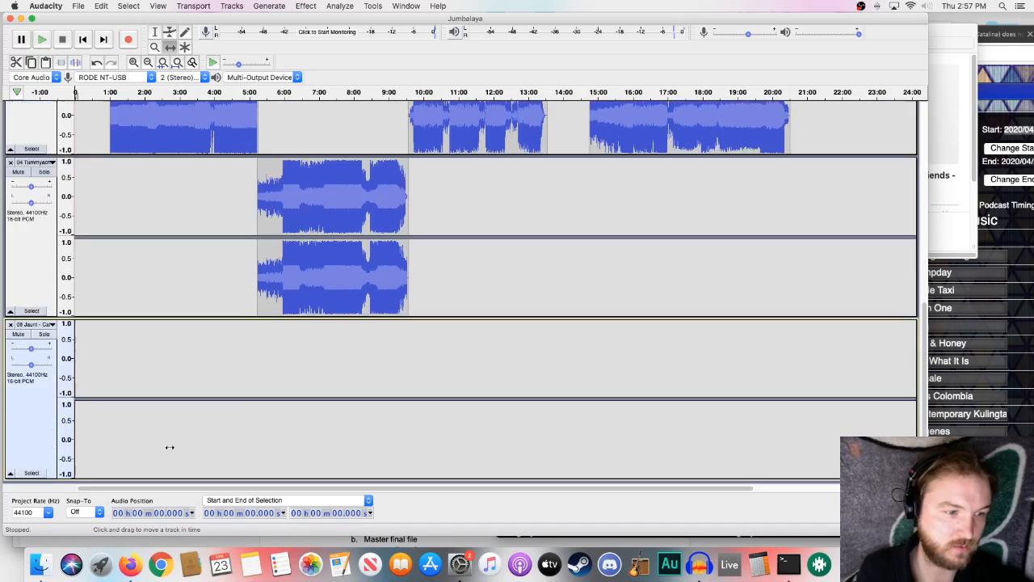
click(10, 317)
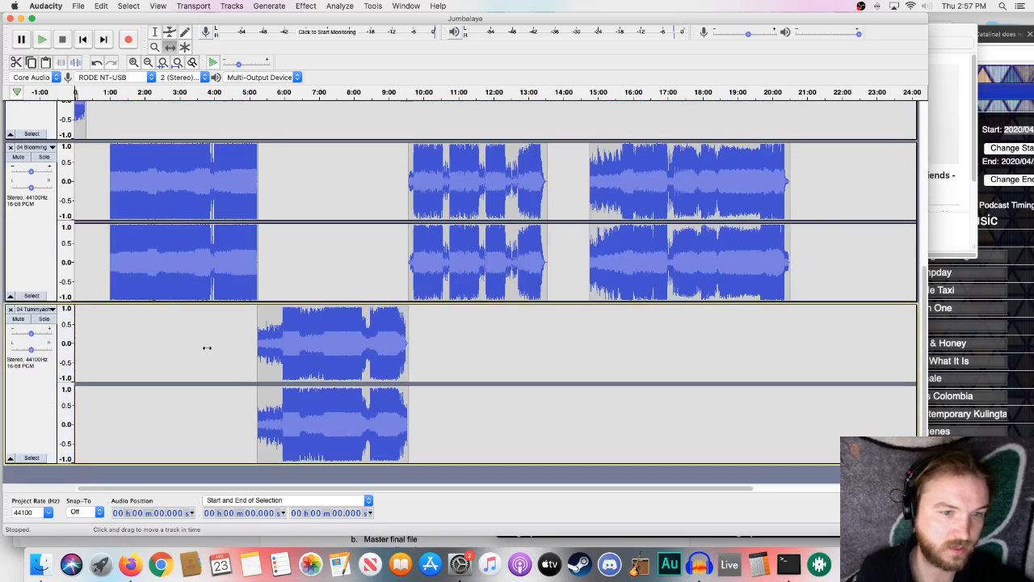
- Shift the Jaunt clip to start at about 14:00, directly after the second voiceover clip
scroll(205, 348, up, 5)
scroll(208, 349, down, 1)
drag(600, 422, 612, 421)
scroll(611, 420, down, 3)
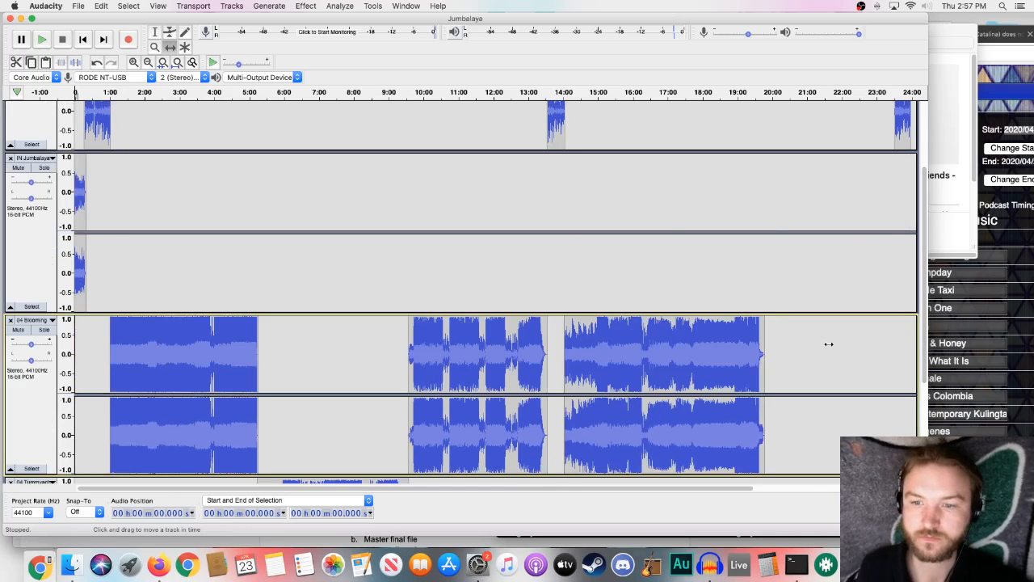
- Check the playsheet for the song after Jaunt and import 01 Girl Ray - Girl.mp3 from the Music folder
click(961, 282)
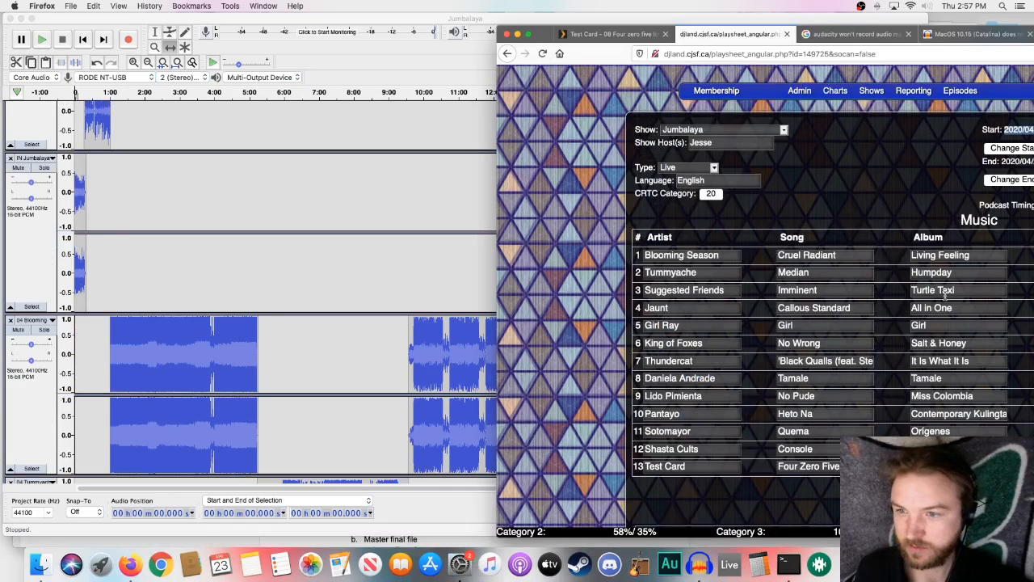
click(428, 235)
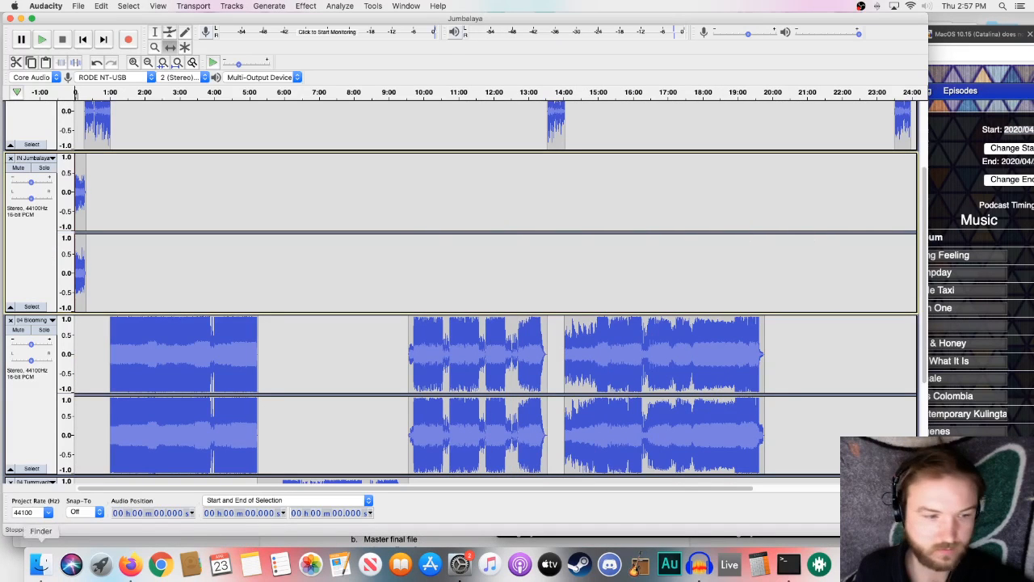
click(42, 567)
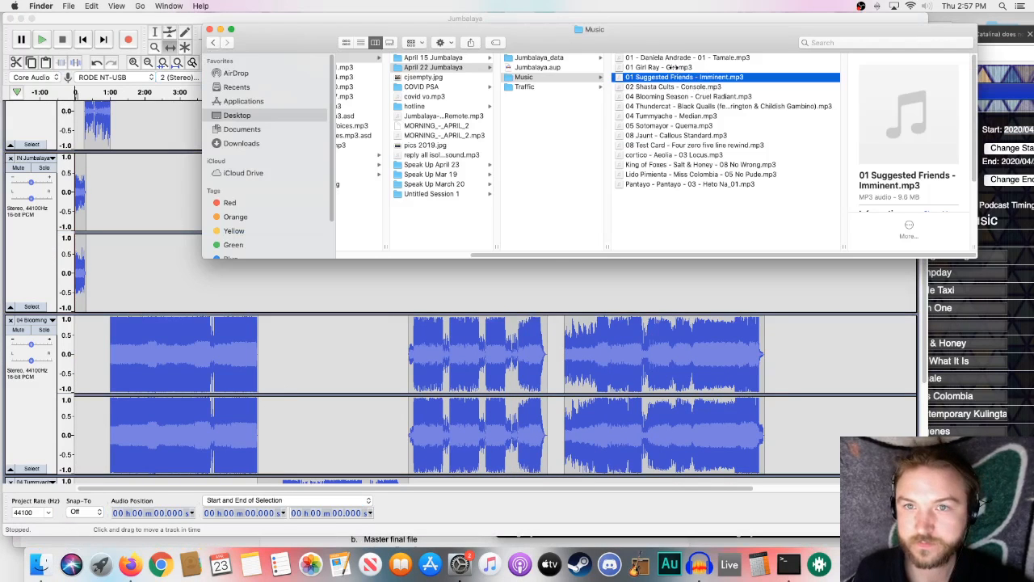
drag(675, 77, 812, 369)
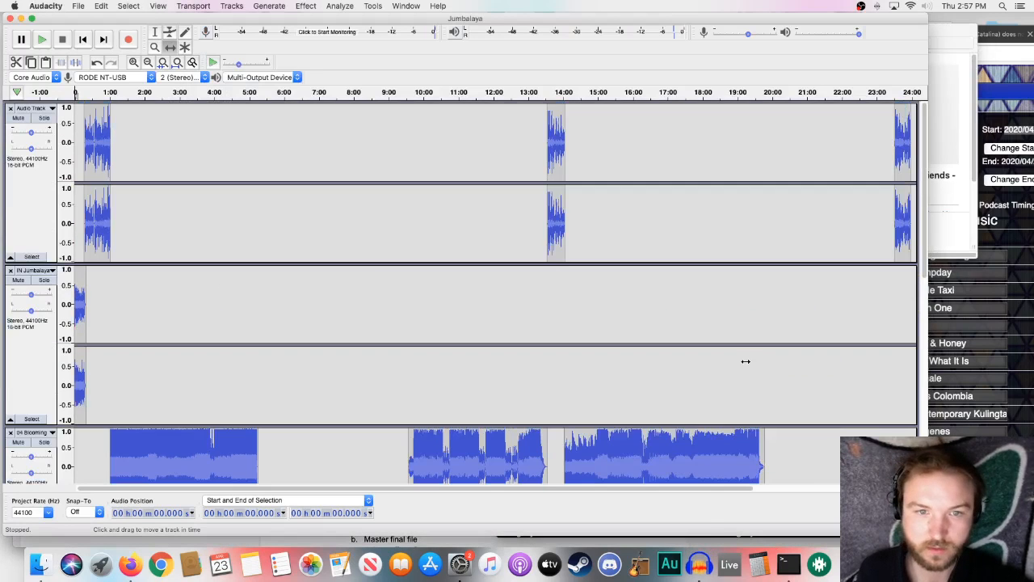
- Move the Girl Ray clip onto the Tummyache track, starting at about 19:45 where Jaunt ends, and delete its emptied track
scroll(746, 361, down, 5)
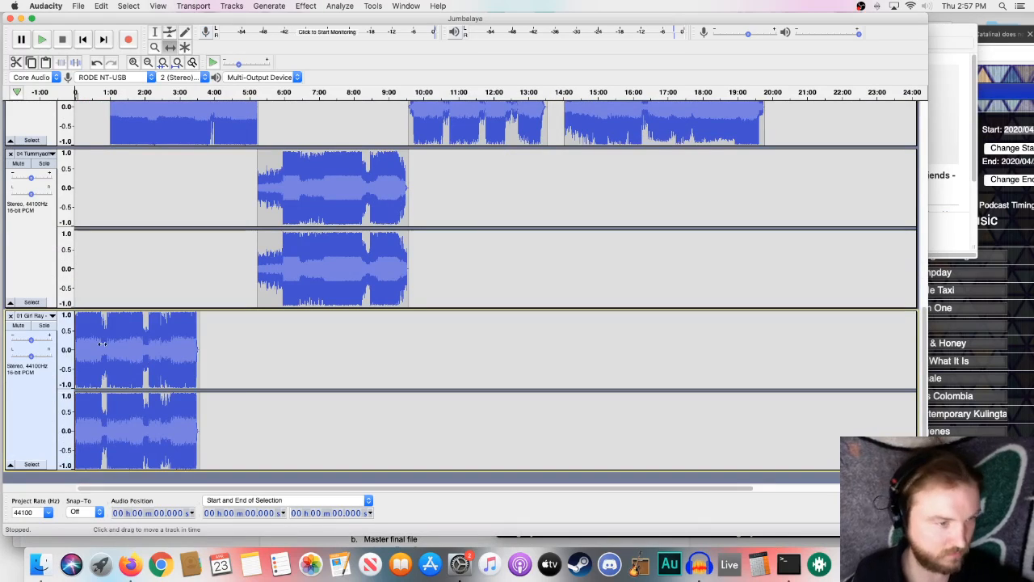
drag(139, 354, 829, 247)
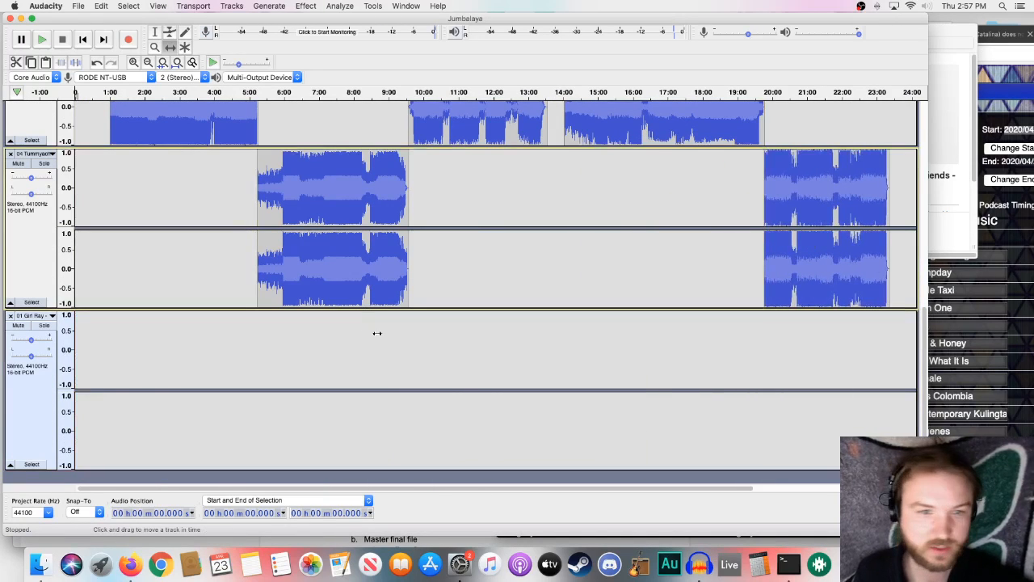
click(11, 315)
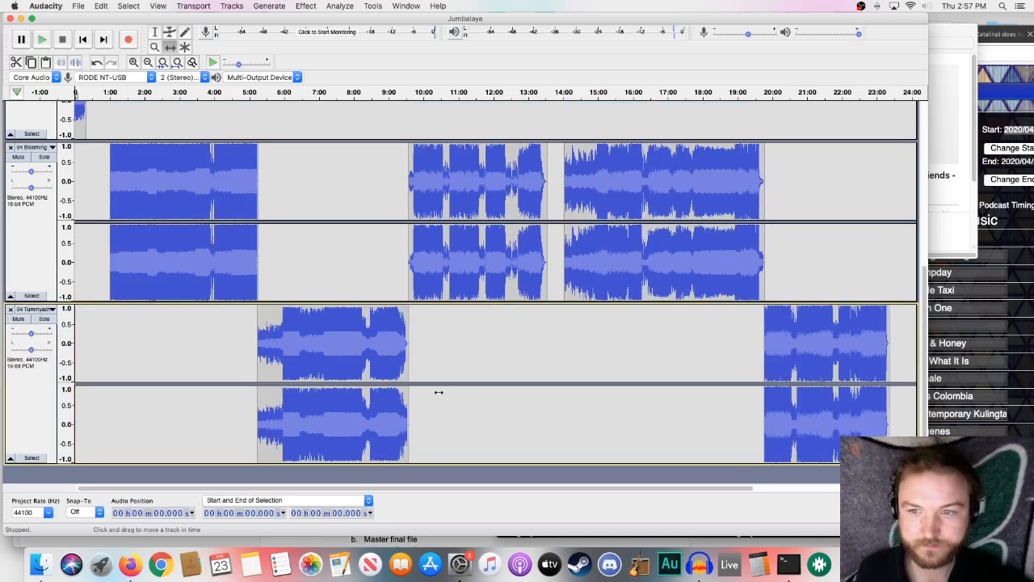
scroll(709, 393, up, 5)
- Open the Traffic folder, widen its file list to show full names, and import the 61-second SP- Fri1PM spot
click(950, 232)
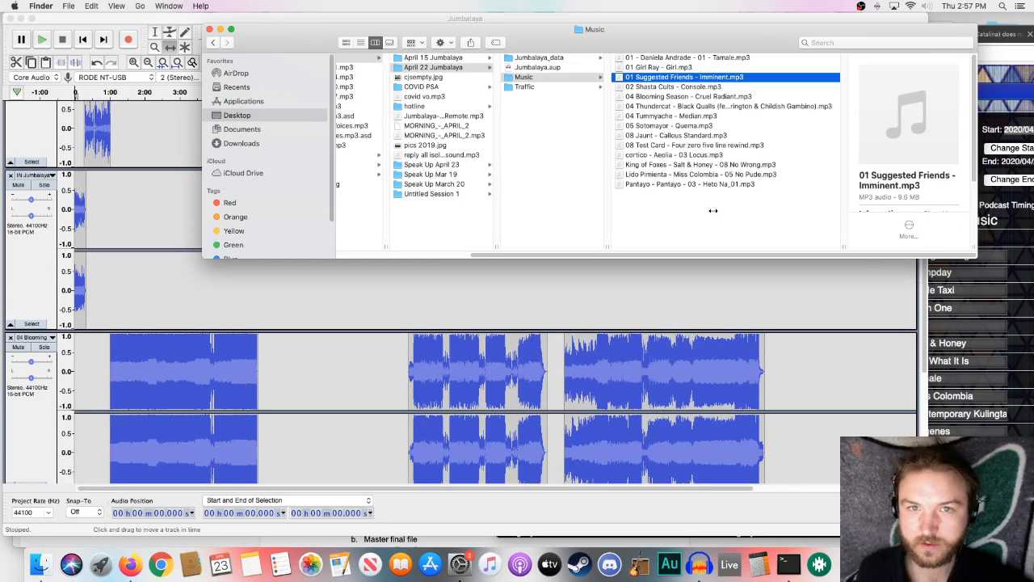
click(540, 87)
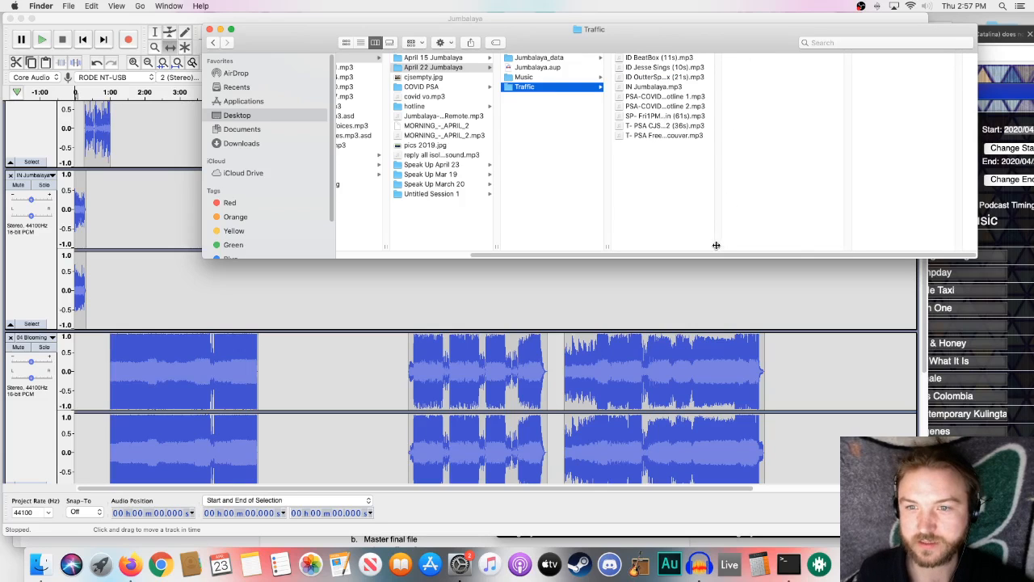
drag(716, 244, 779, 233)
drag(699, 120, 760, 303)
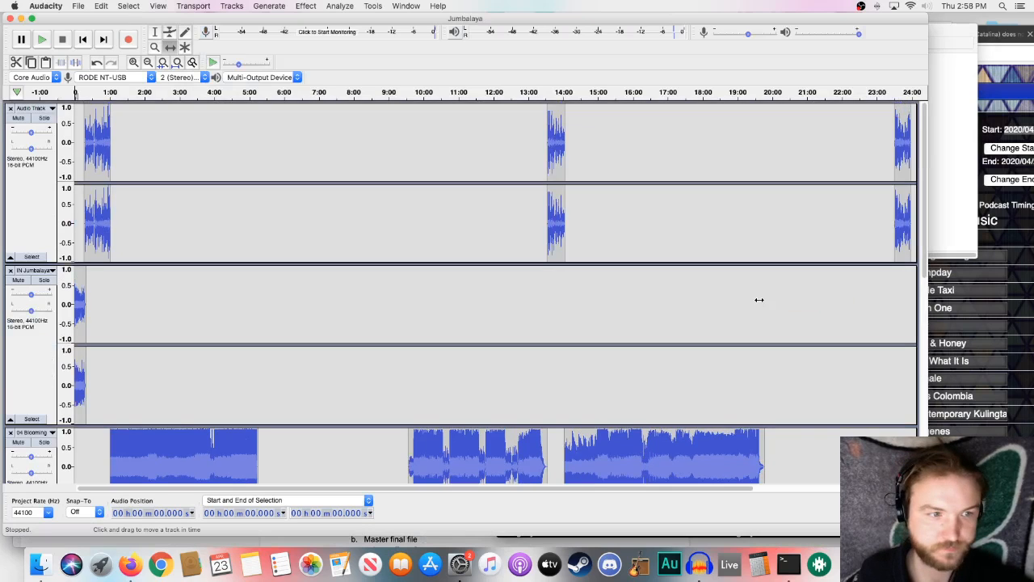
- Move the SP- Fri1PM clip onto the IN Jumbalaya track, starting at about 23:05, and delete its emptied track
scroll(759, 299, down, 10)
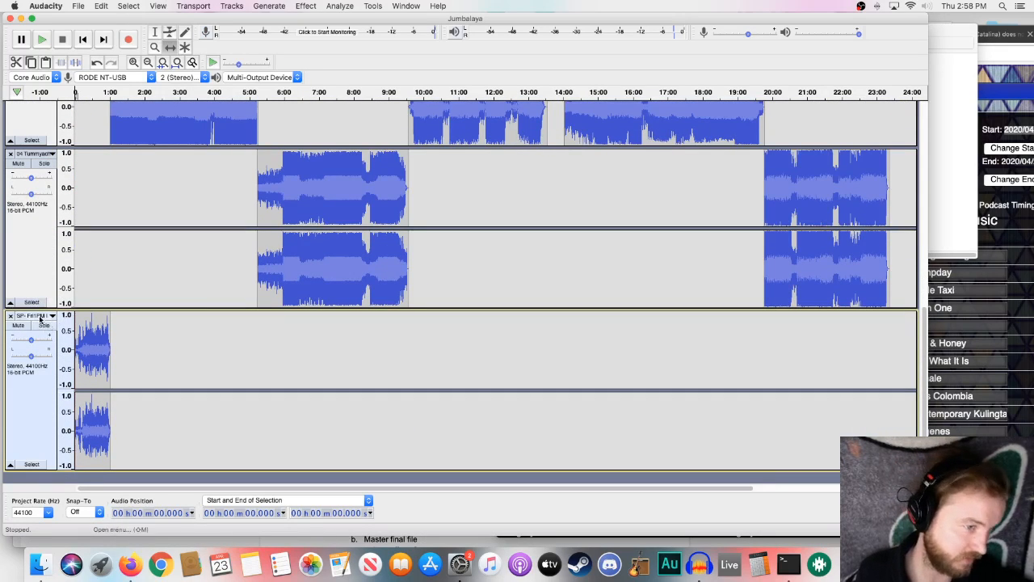
drag(92, 335, 897, 281)
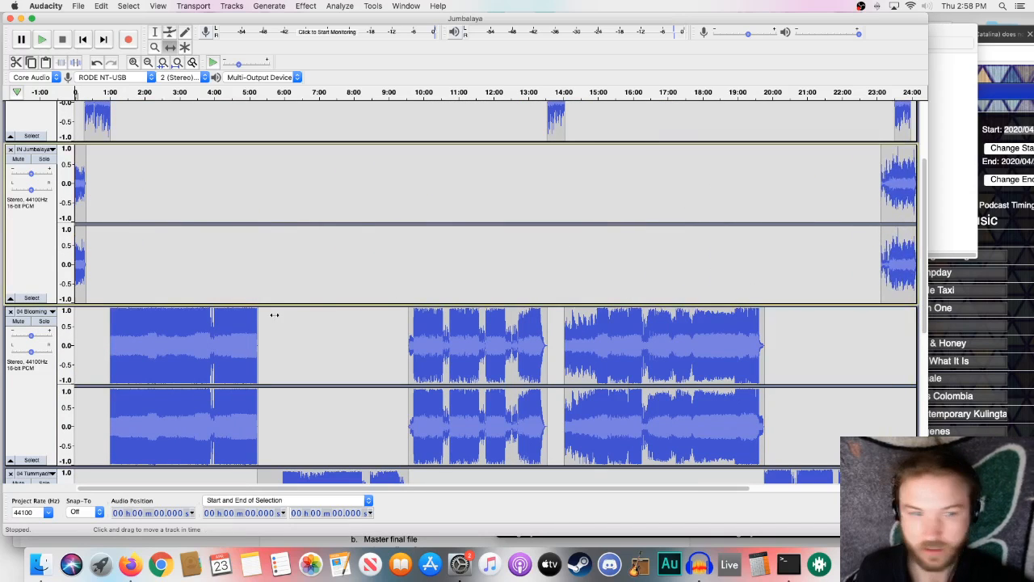
scroll(273, 314, down, 5)
click(10, 318)
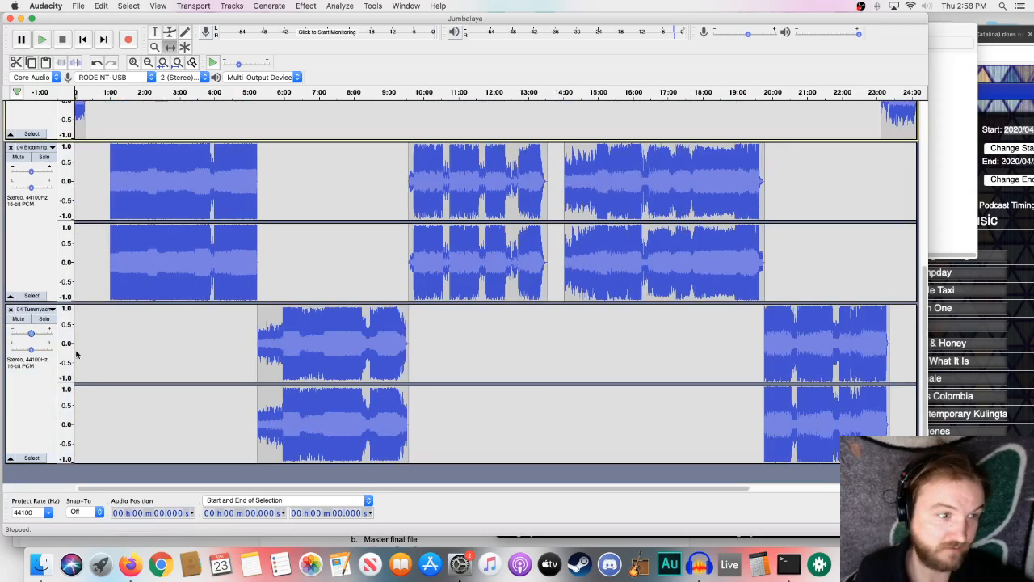
scroll(173, 380, up, 2)
scroll(210, 364, up, 4)
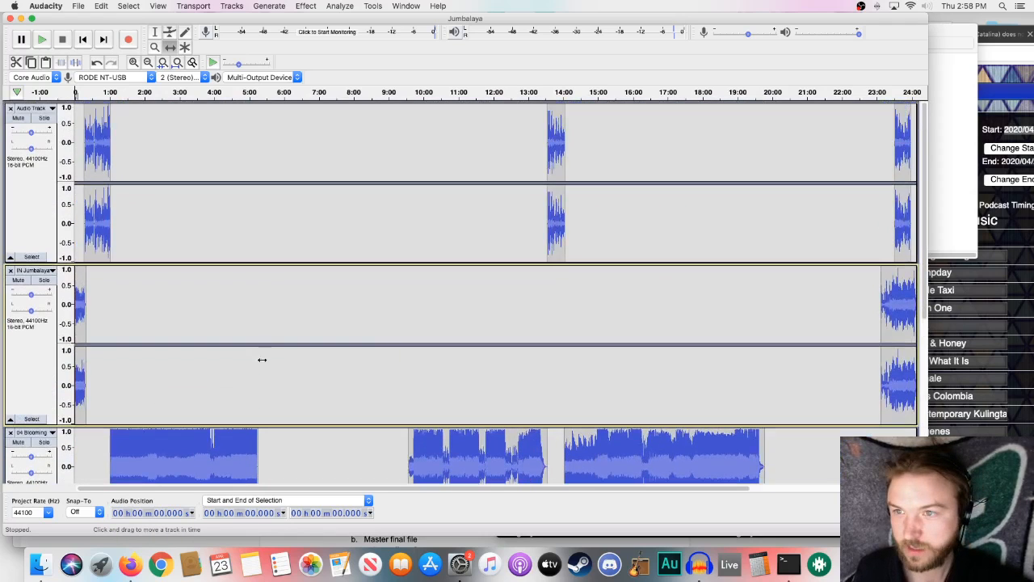
- Shift the SP- Fri1PM clip to start at about 23:20, where the Girl Ray song ends
scroll(631, 286, down, 4)
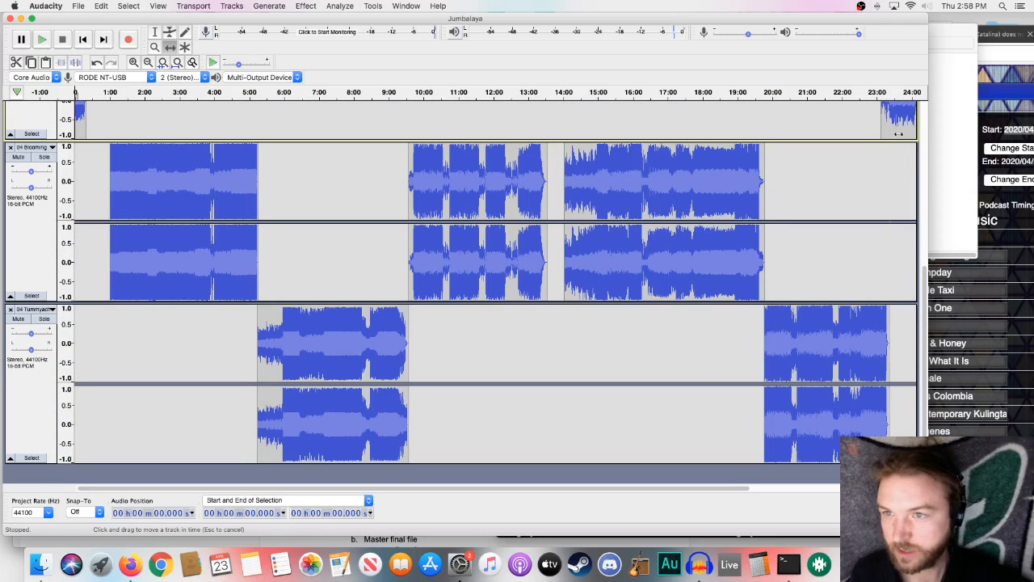
drag(895, 134, 901, 133)
scroll(541, 242, up, 4)
drag(564, 488, 737, 468)
scroll(728, 463, down, 4)
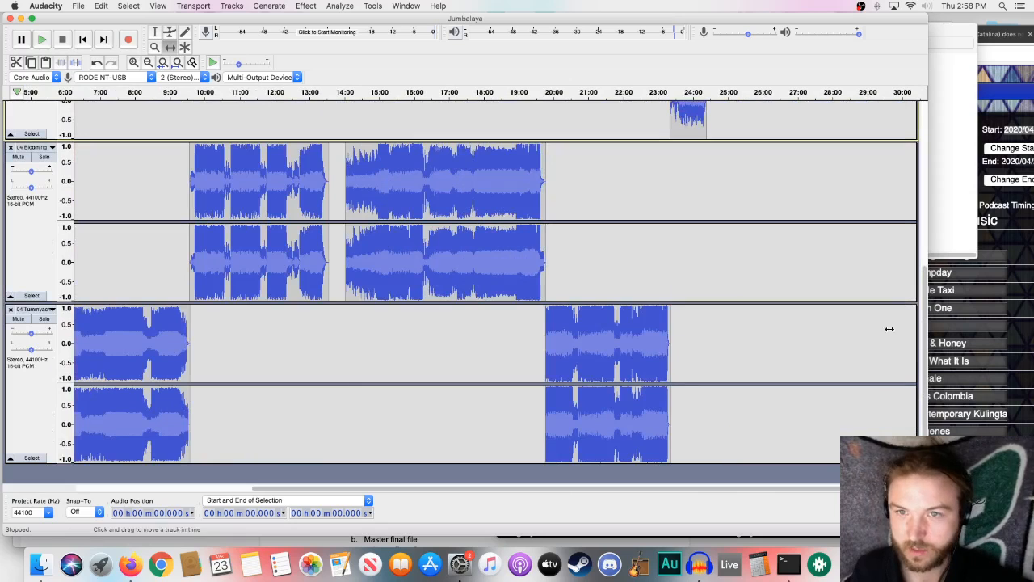
- Check the sixth song in the playsheet and import the King of Foxes "No Wrong" file from the Music folder into the Audacity project
click(947, 206)
click(941, 349)
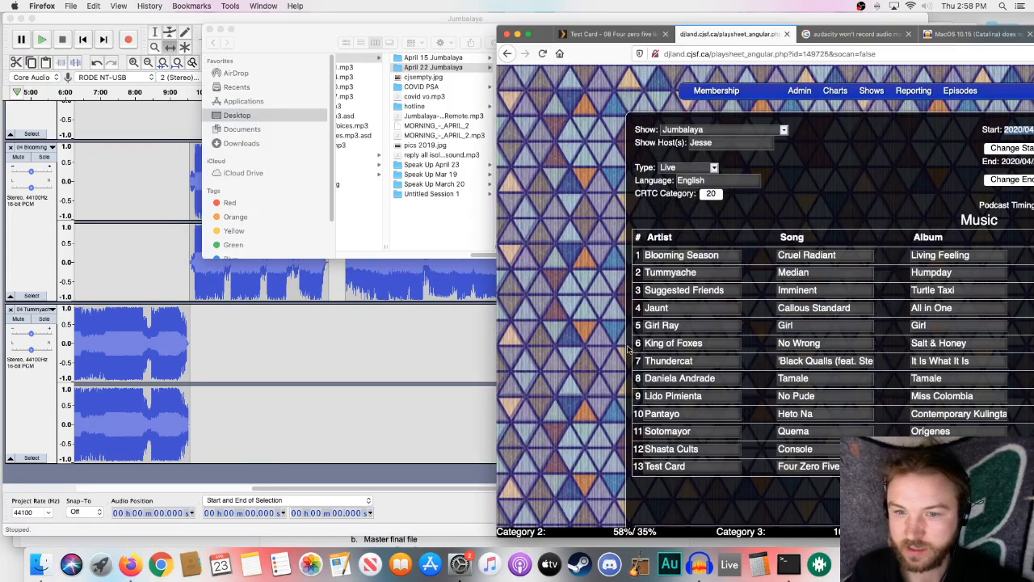
click(440, 229)
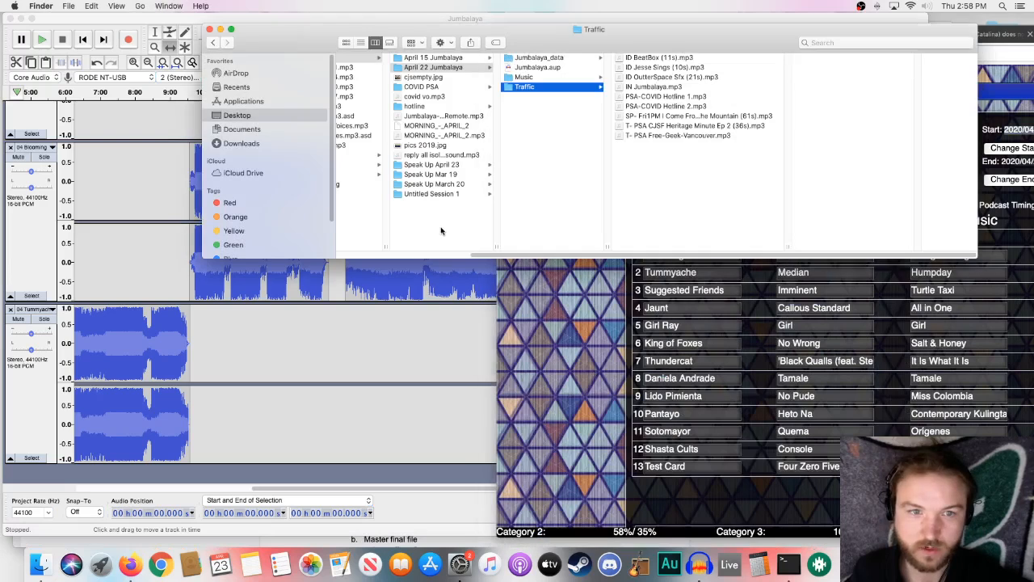
click(532, 78)
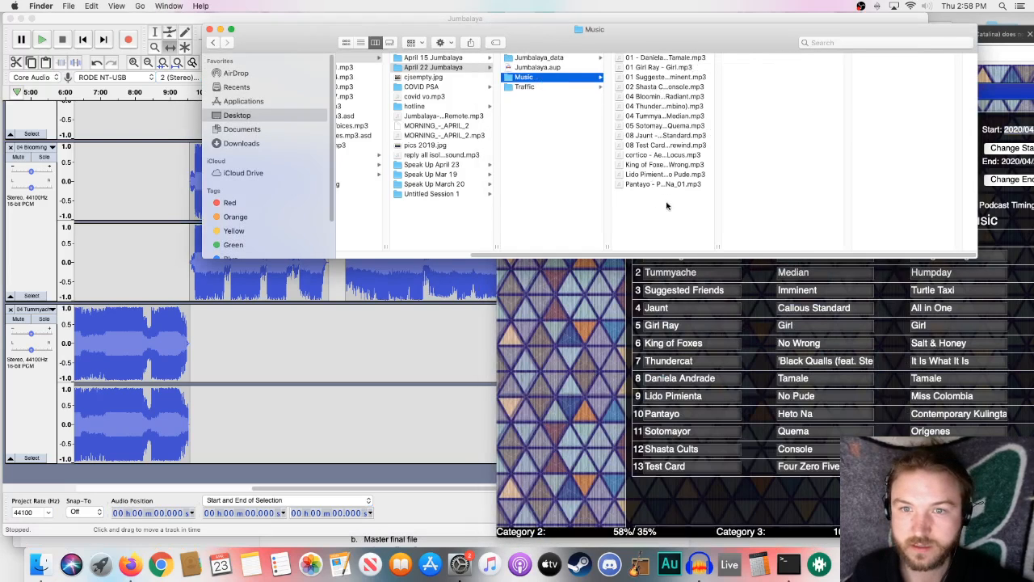
drag(667, 169, 372, 327)
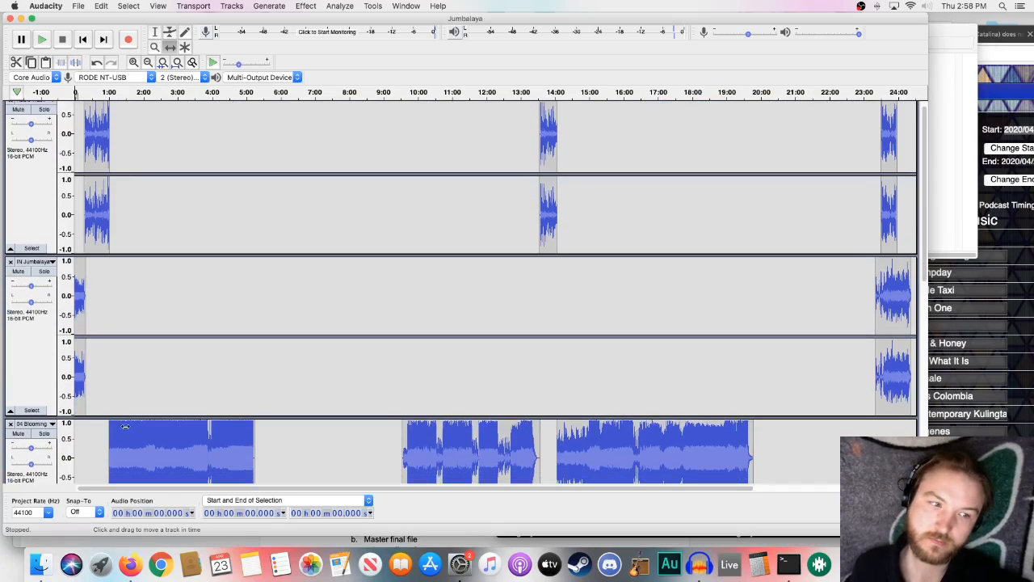
- Move the King of Foxes clip onto the Blooming track, starting at about 23:20 where Girl Ray ends, and delete its emptied track
scroll(310, 315, down, 2)
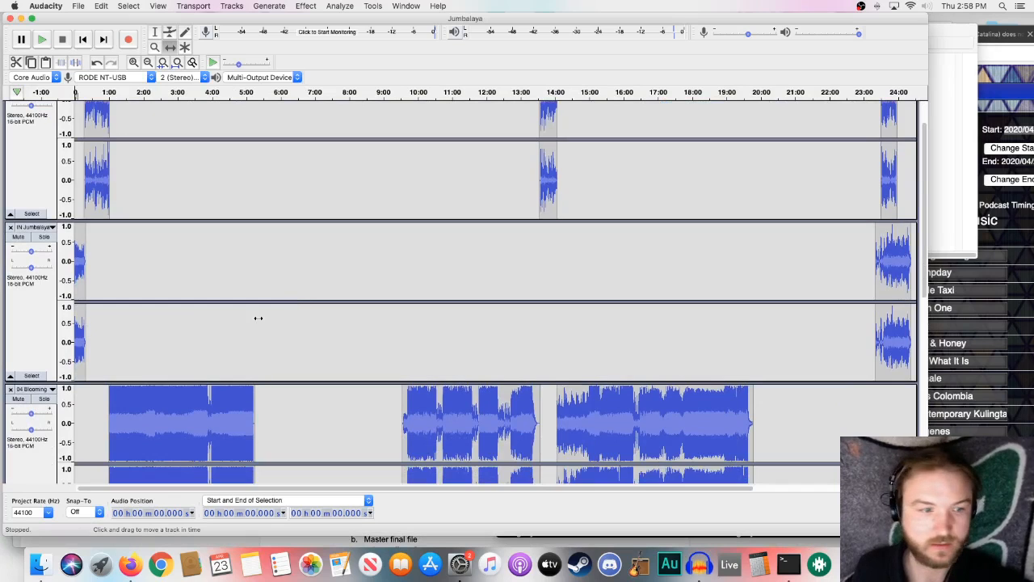
scroll(122, 340, down, 15)
drag(123, 346, 849, 130)
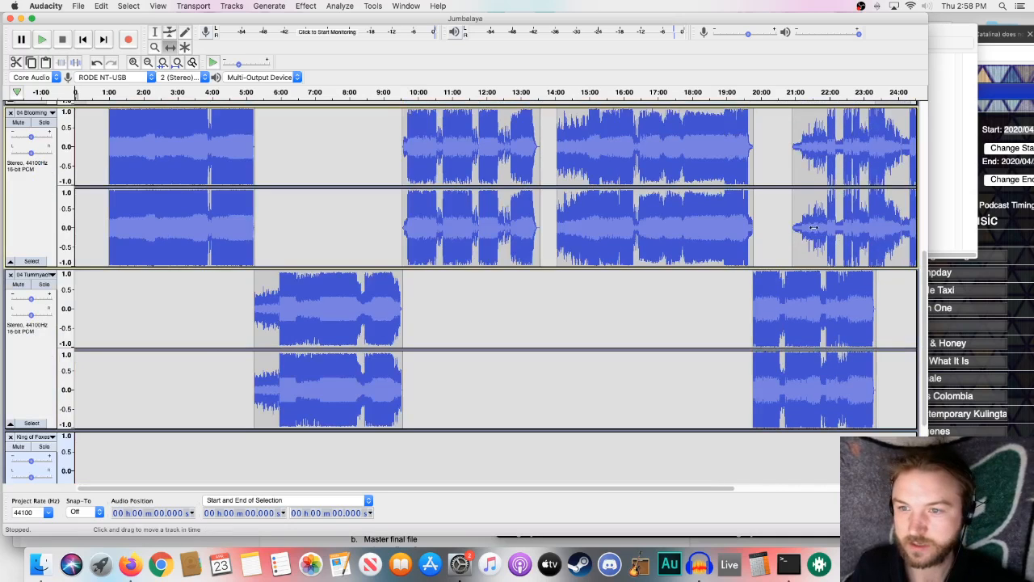
drag(814, 228, 896, 230)
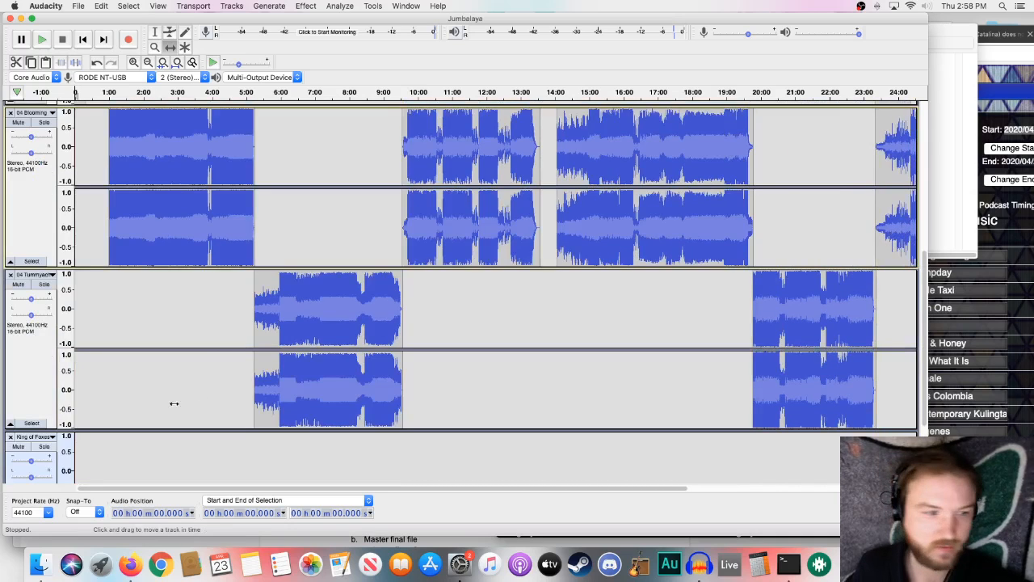
click(11, 437)
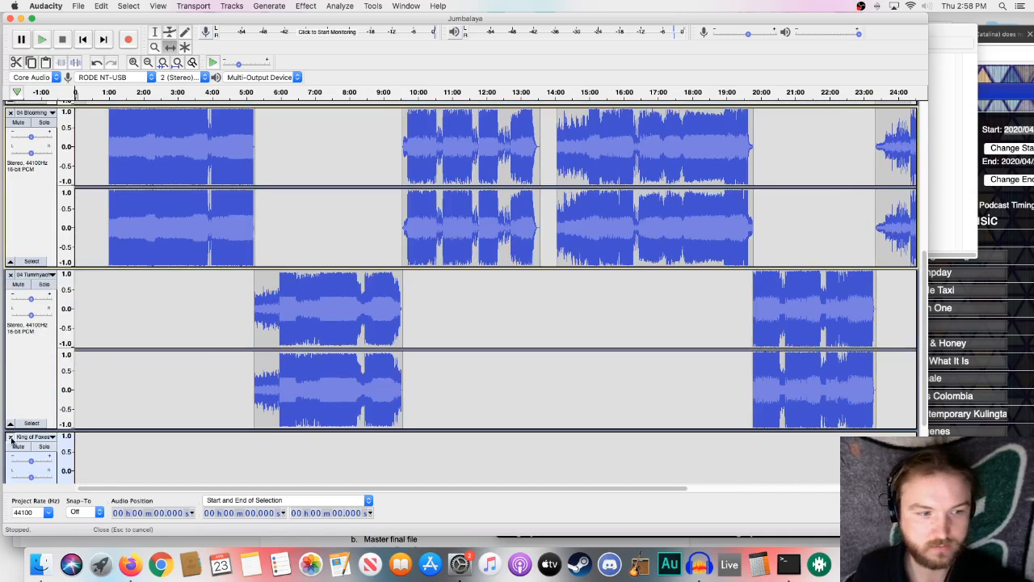
- Shift the King of Foxes clip to start at about 24:20, where the SP- Fri1PM spot ends
scroll(655, 256, up, 7)
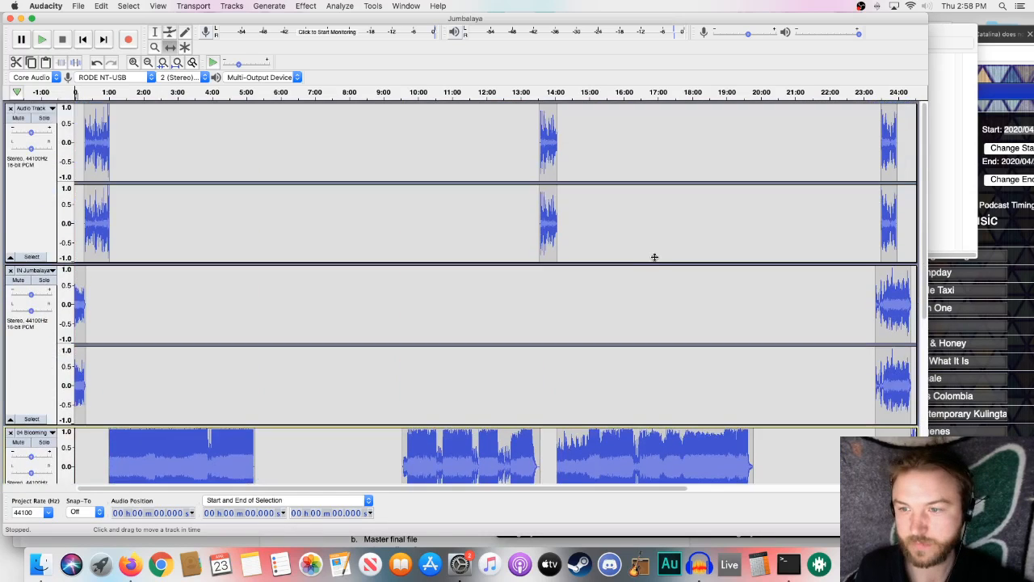
scroll(646, 250, down, 3)
drag(563, 490, 771, 489)
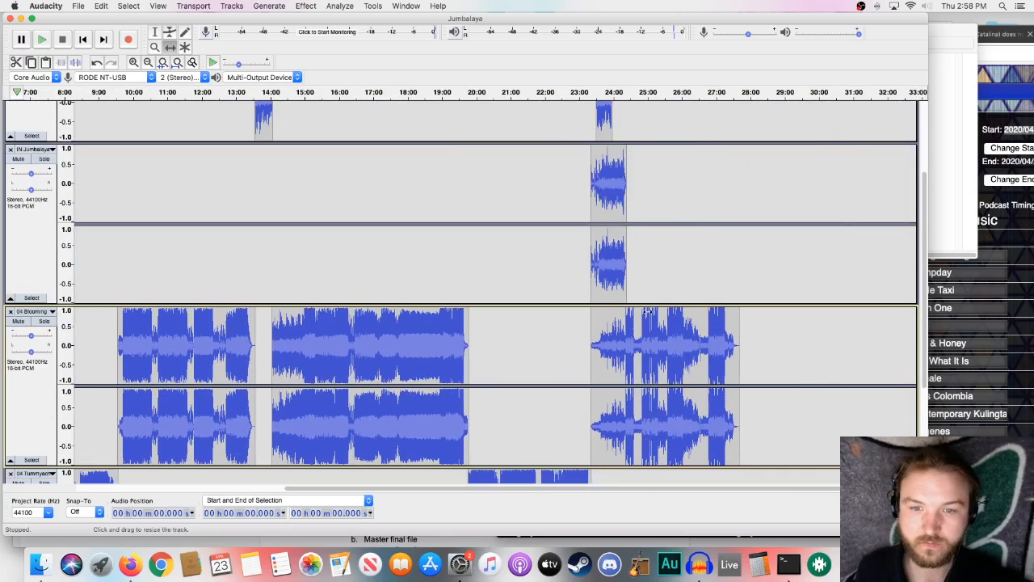
drag(616, 342, 651, 345)
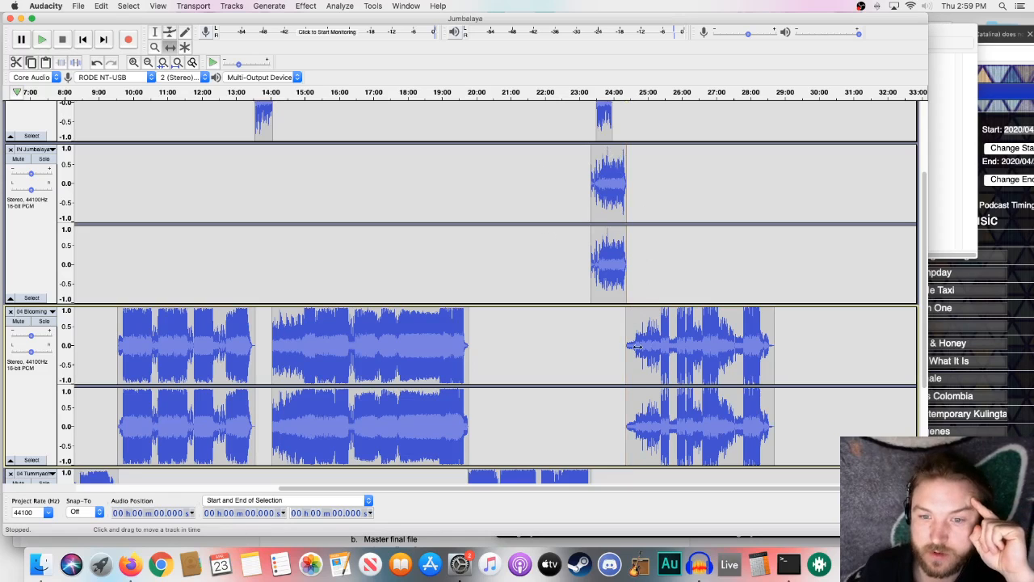
- Shift the last voiceover clip on the Audio Track to start at about 28:40, where the King of Foxes song ends
scroll(594, 296, up, 1)
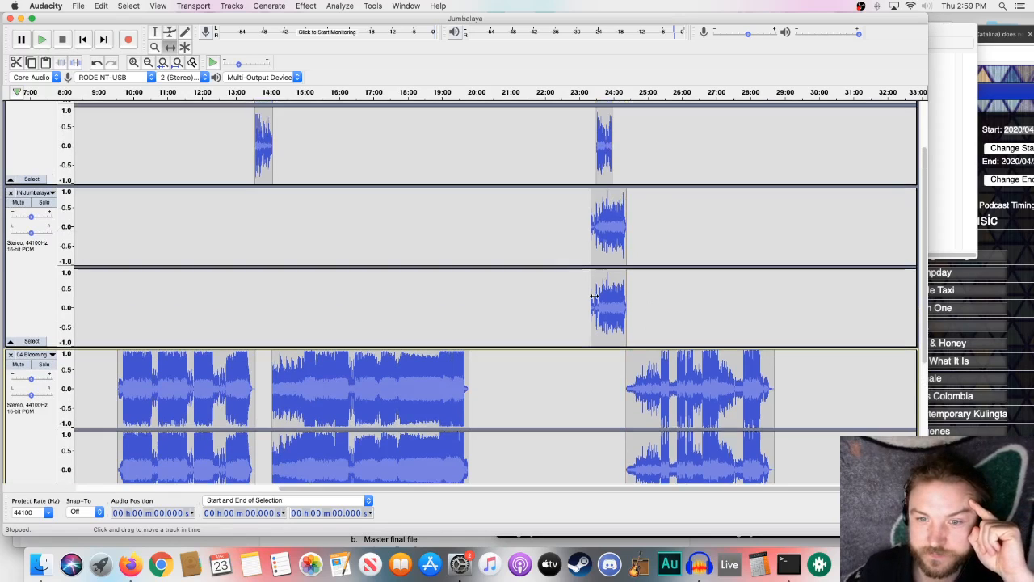
drag(605, 129, 785, 152)
scroll(786, 151, up, 2)
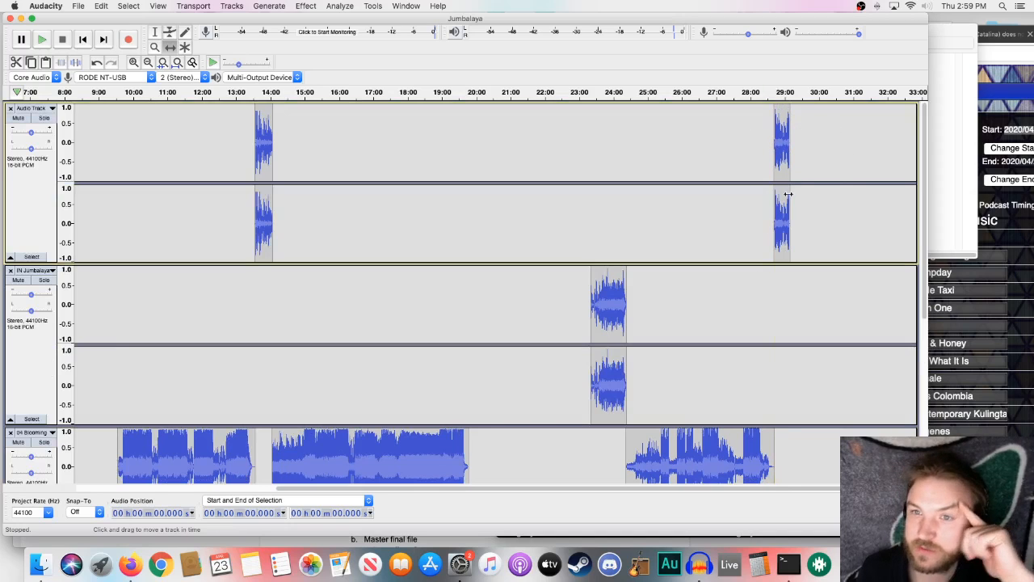
- Import IN Jumbalaya.mp3 from the Traffic folder into the project again
click(939, 39)
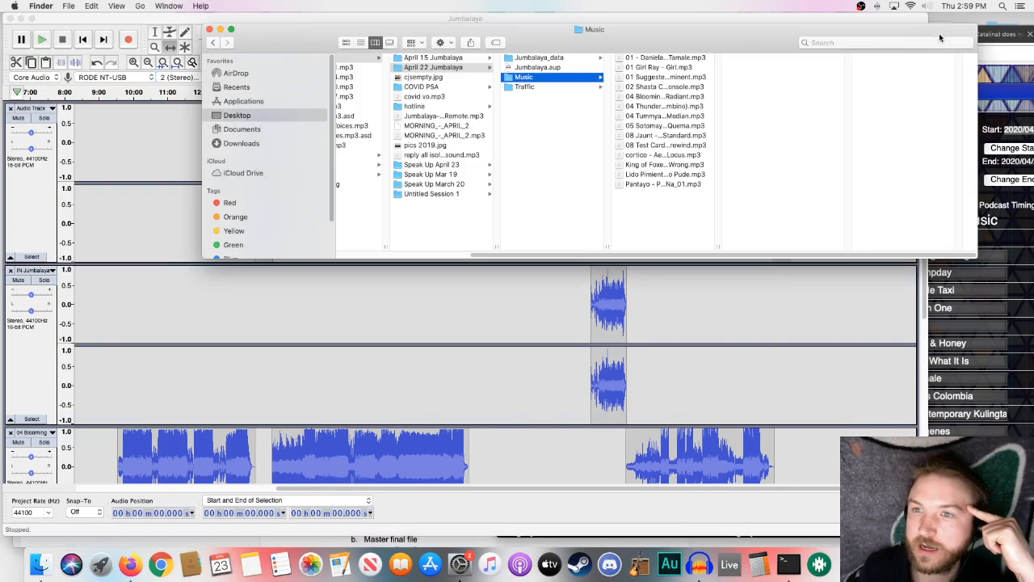
click(566, 87)
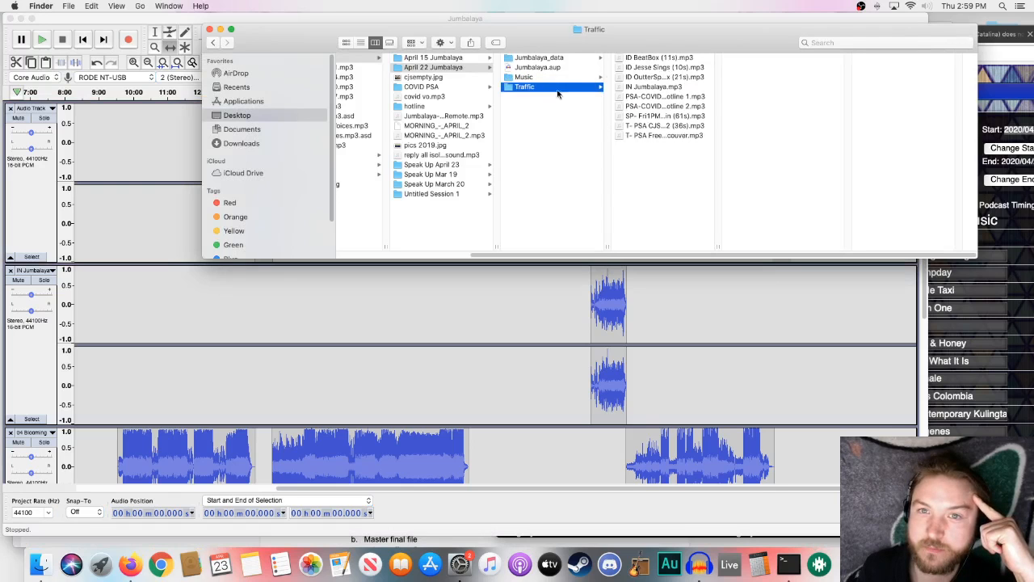
drag(660, 89, 787, 307)
scroll(392, 393, down, 5)
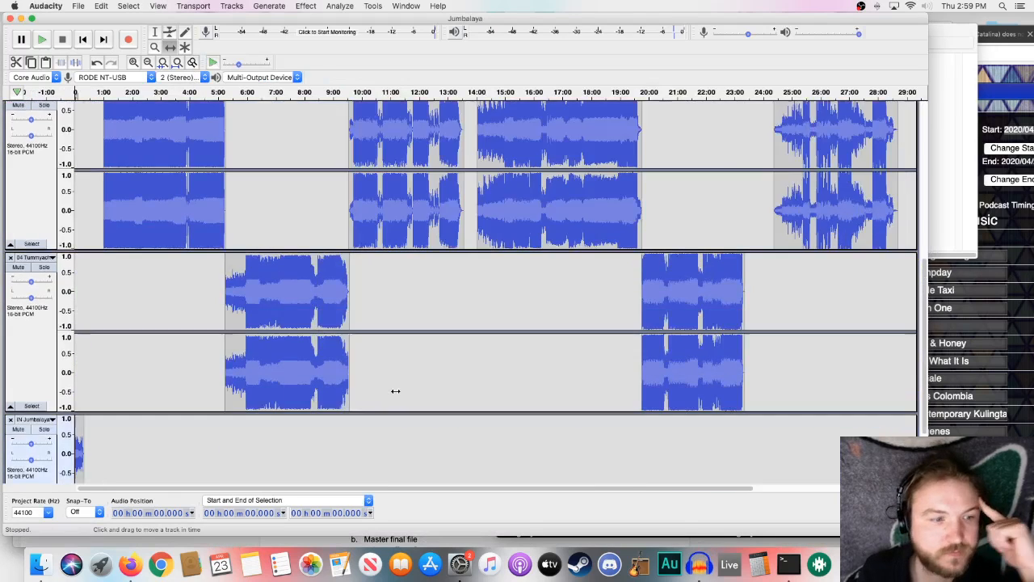
- Move the new intro clip onto the existing IN Jumbalaya track, starting at about 28:40 where the King of Foxes song ends
drag(78, 356, 883, 365)
scroll(881, 368, up, 1)
scroll(881, 369, up, 2)
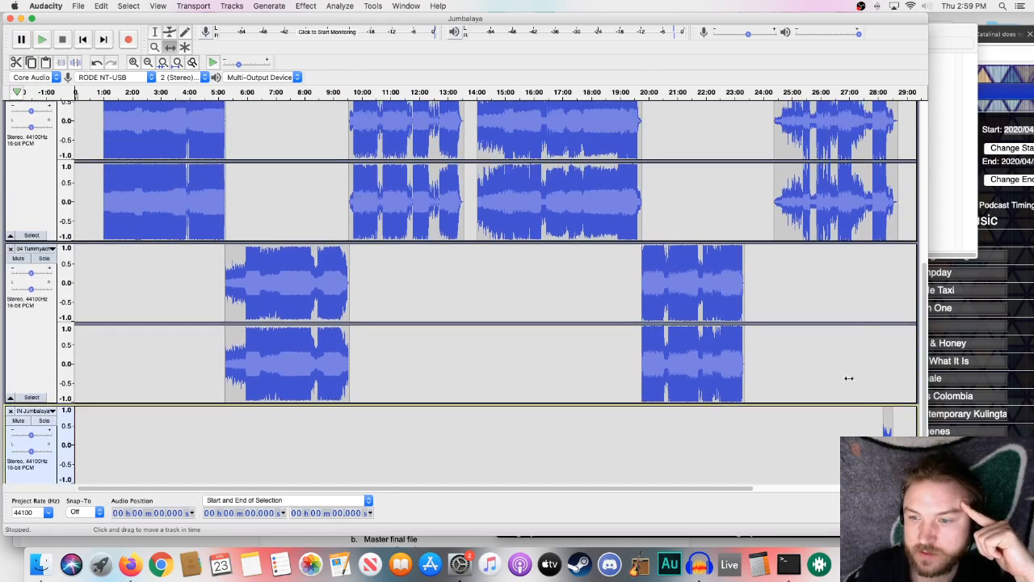
drag(887, 420, 720, 242)
scroll(893, 341, up, 2)
scroll(744, 363, up, 8)
scroll(743, 363, down, 3)
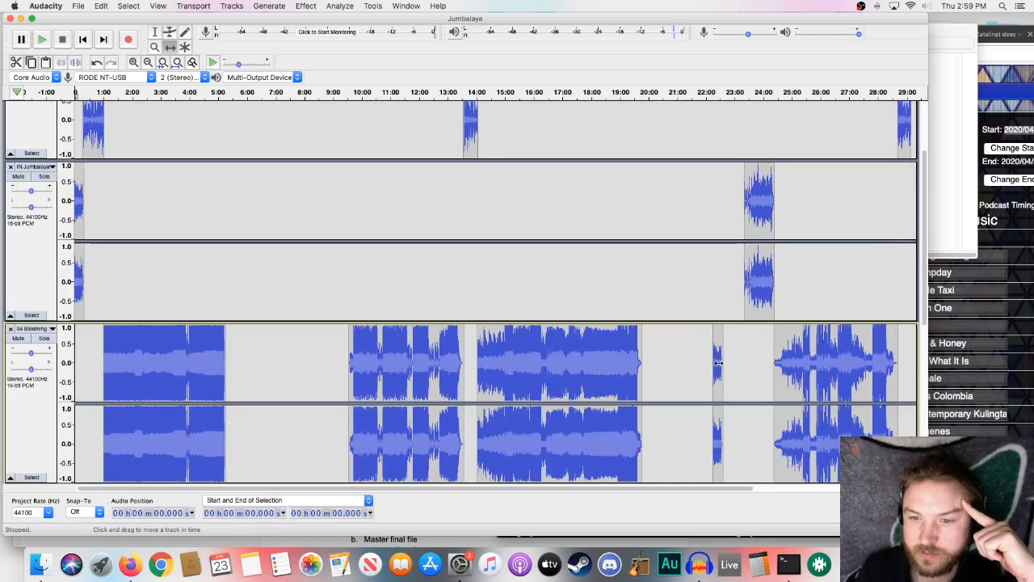
drag(719, 364, 840, 267)
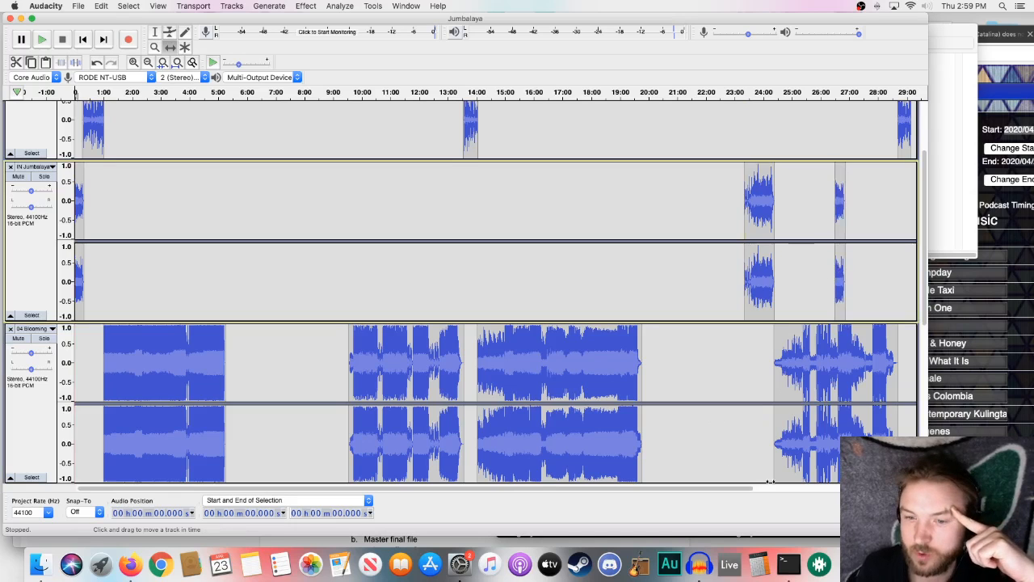
drag(746, 490, 812, 494)
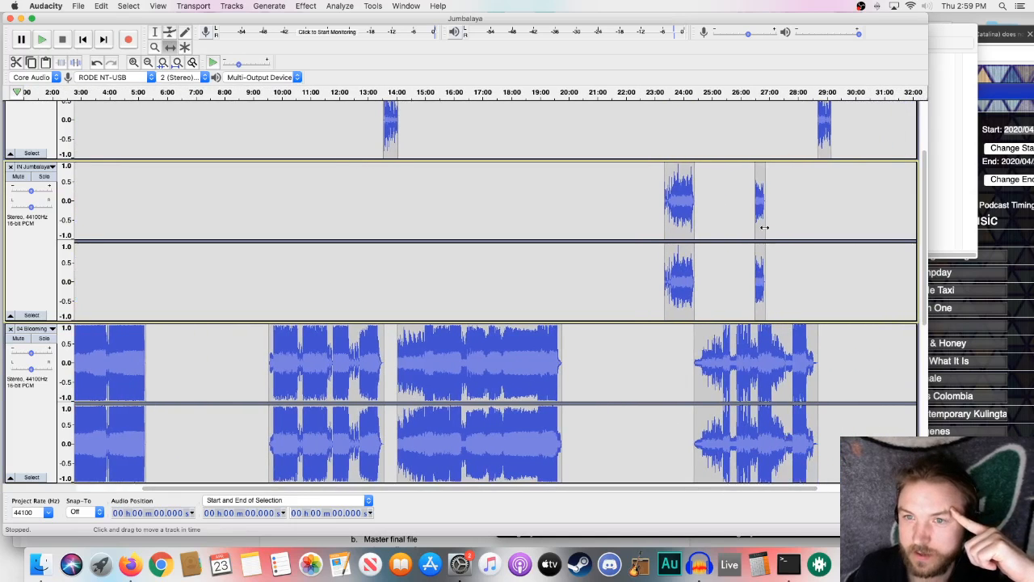
drag(764, 227, 824, 241)
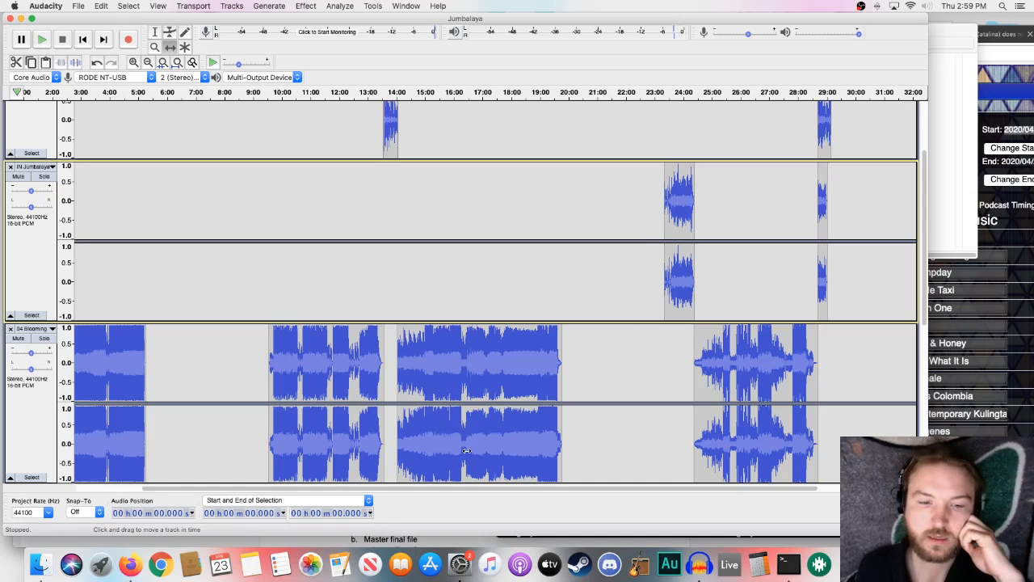
- Toggle the Advanced Vertical Zooming option
drag(473, 489, 379, 486)
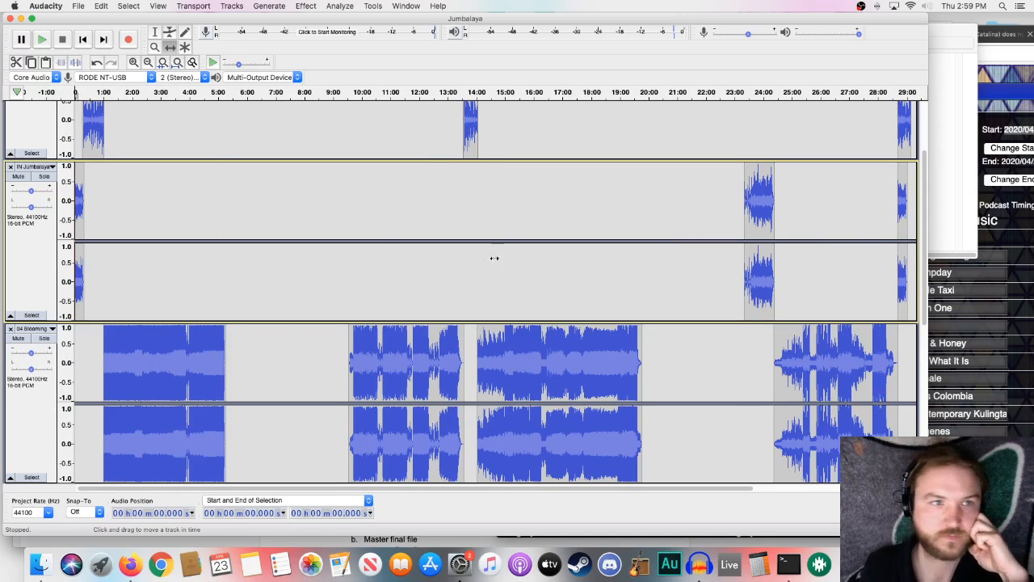
click(159, 6)
mouse_move(178, 49)
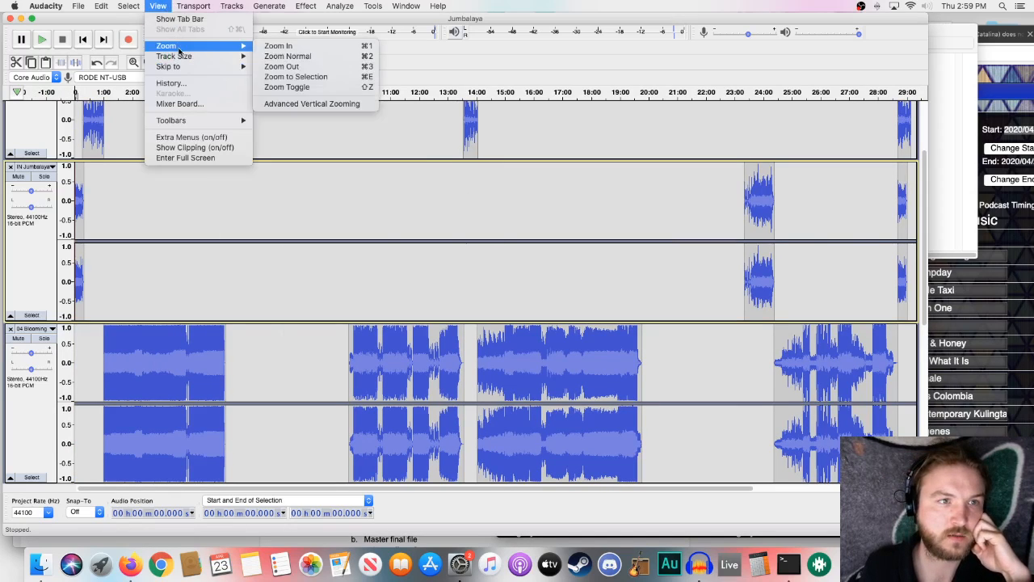
click(272, 104)
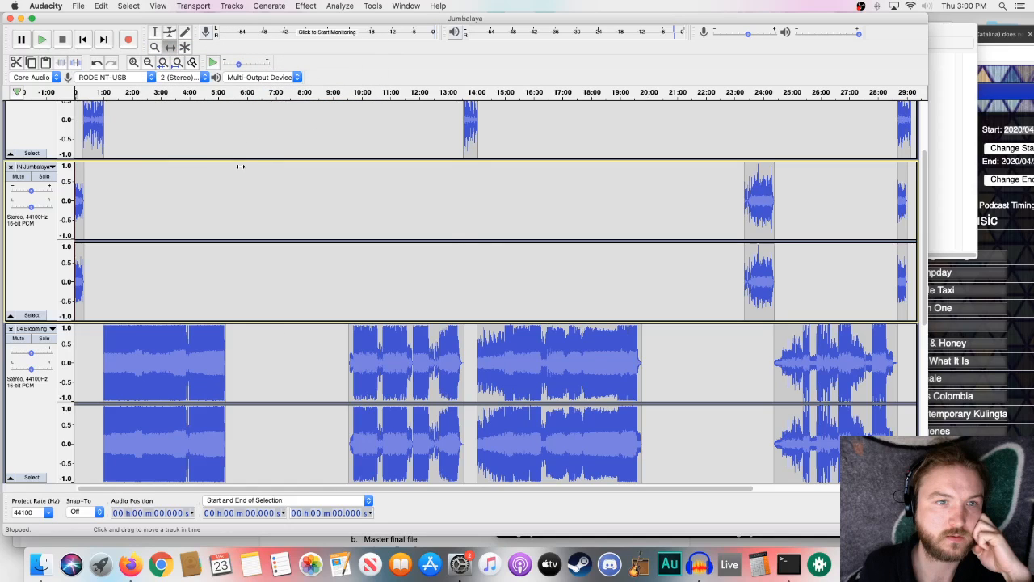
- Reduce the display height of the upper IN Jumbalaya, Blooming, Tummyache and voiceover tracks so more tracks fit in view
scroll(44, 233, down, 10)
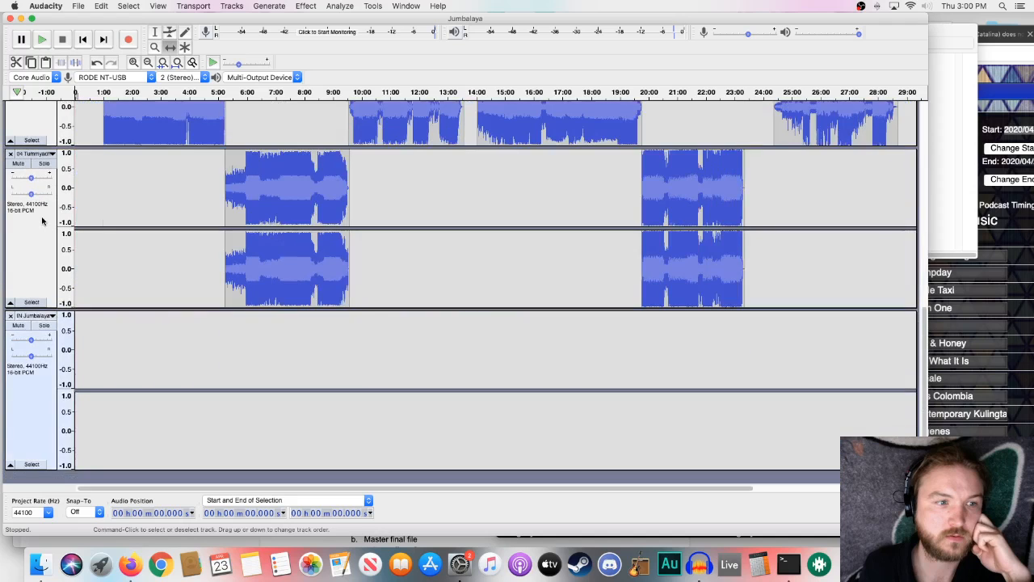
scroll(33, 364, up, 8)
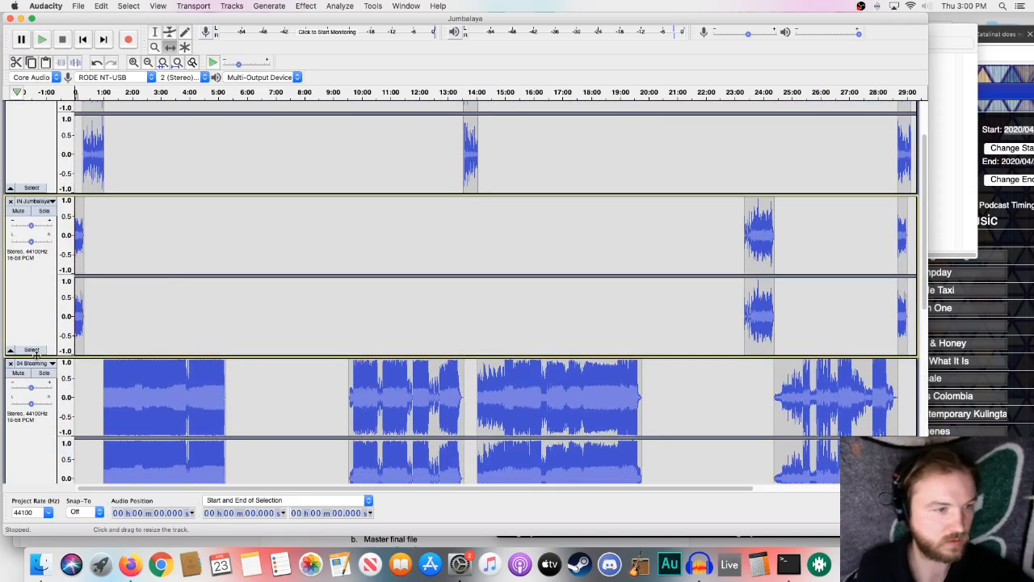
drag(36, 354, 37, 251)
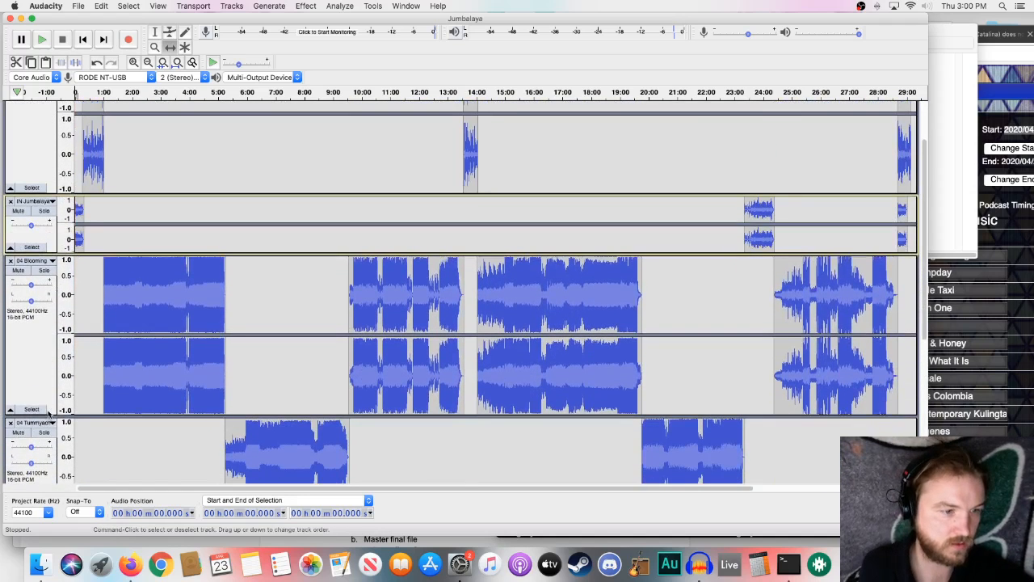
drag(48, 409, 49, 313)
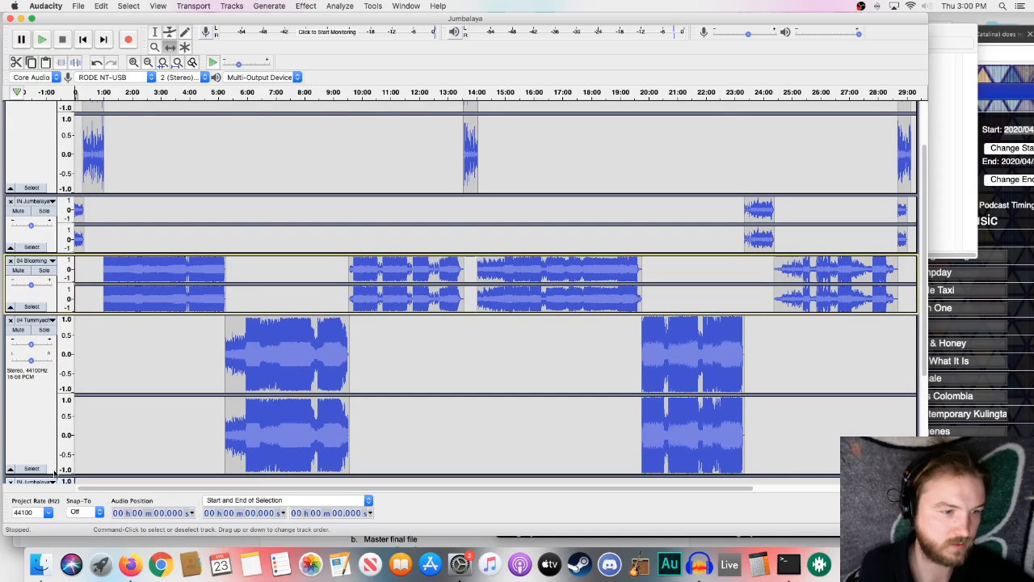
drag(53, 465, 53, 373)
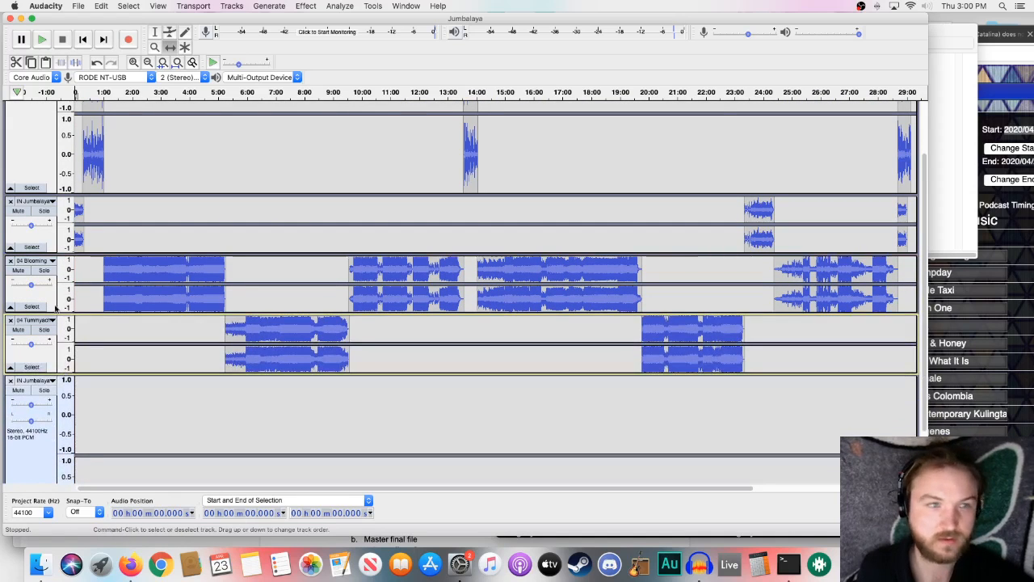
drag(46, 194, 46, 134)
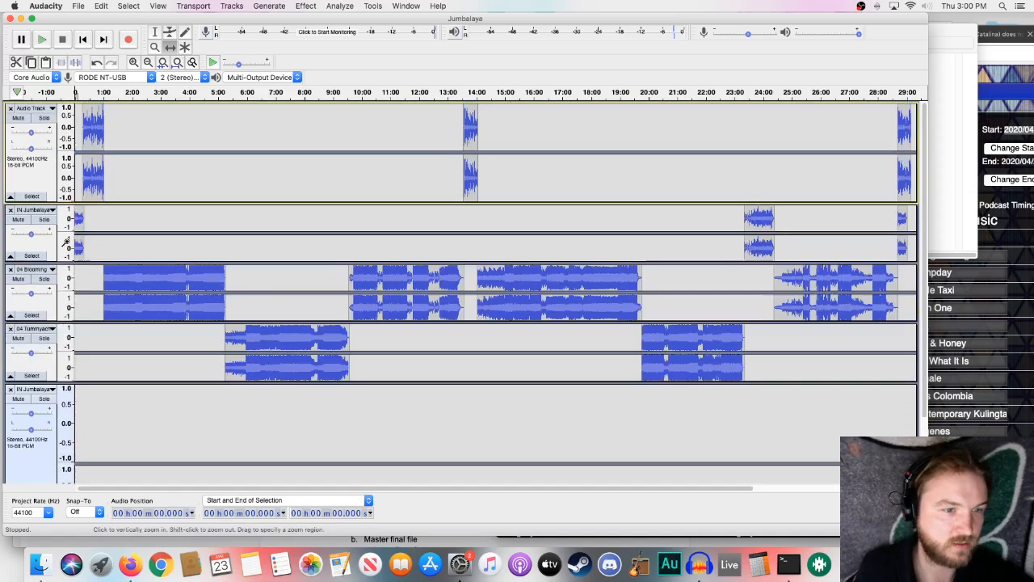
- Delete the emptied bottom IN Jumbalaya track and increase the height of the Tummyache and remaining IN Jumbalaya tracks
scroll(324, 444, down, 3)
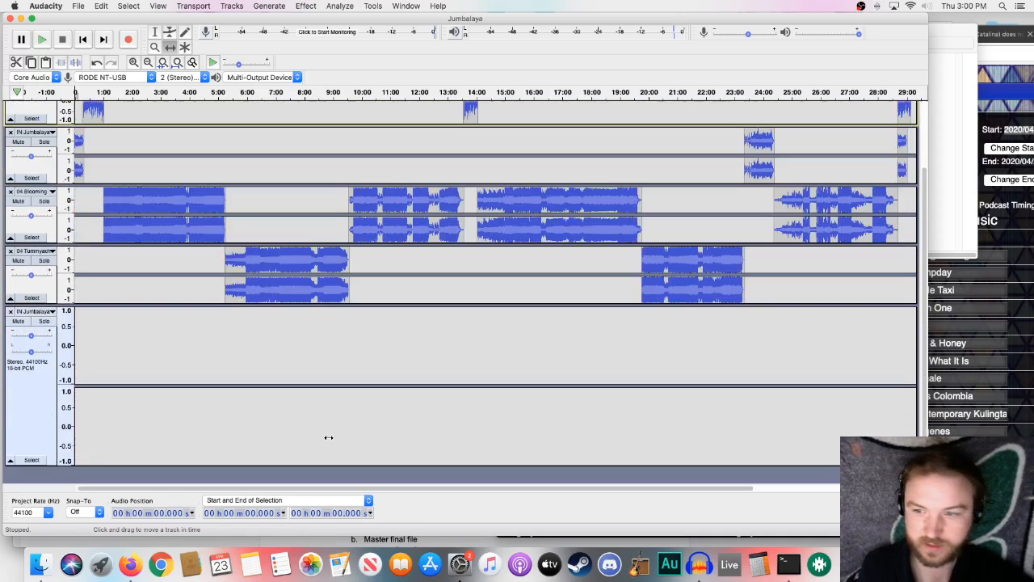
click(11, 311)
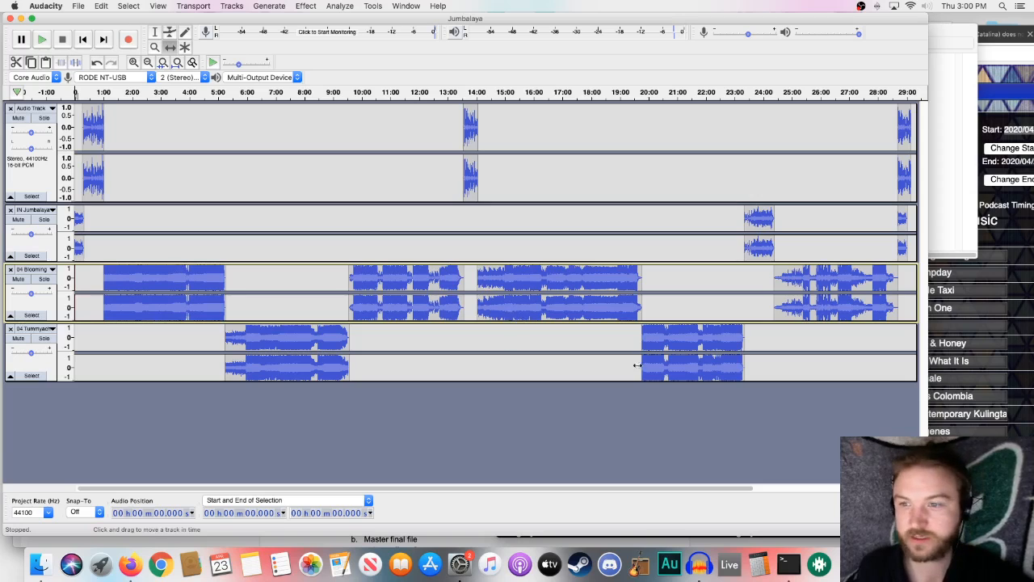
drag(583, 380, 584, 427)
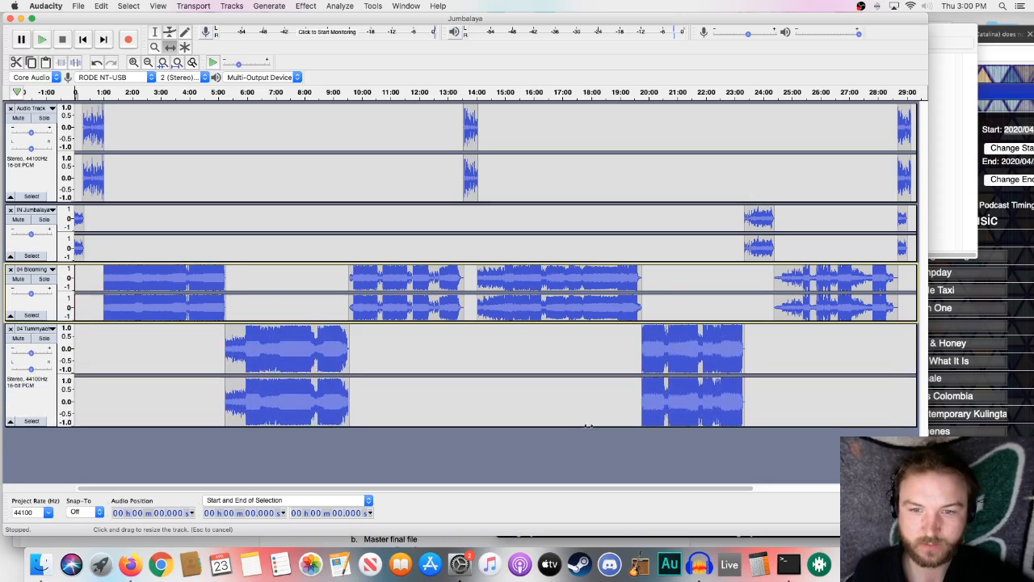
drag(696, 259, 687, 269)
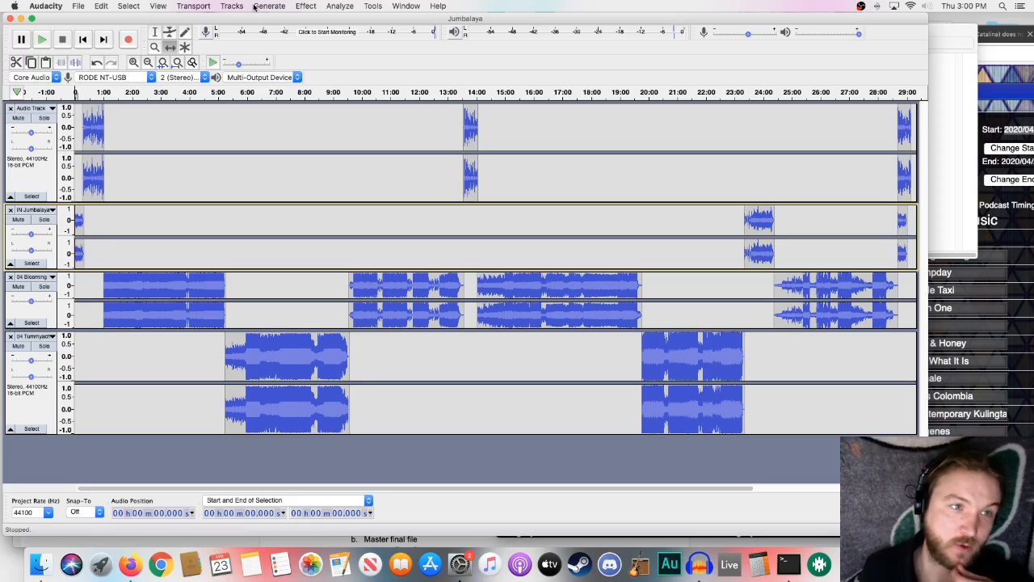
- Play the program from about 5:10 to listen to the transition between the Blooming and Tummyache songs
click(223, 93)
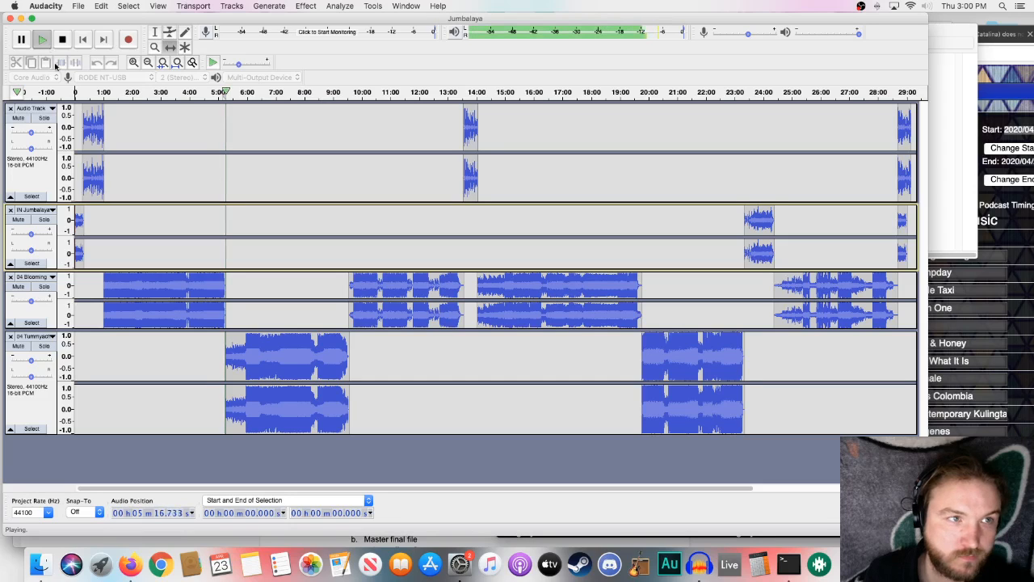
- Stop playback and play from about 0:54 to listen to the transition from the voiceover into the Blooming song
click(62, 38)
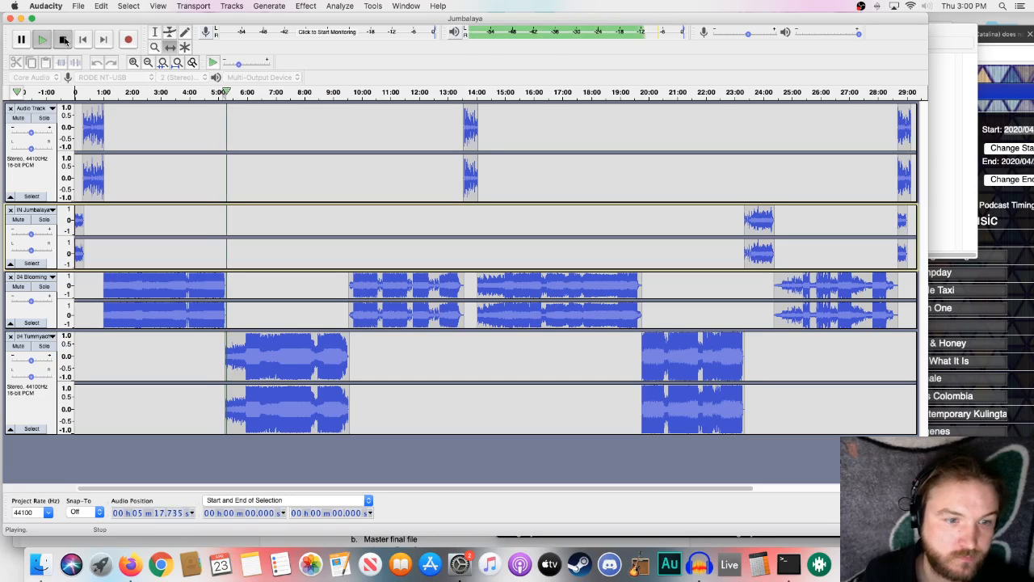
click(135, 61)
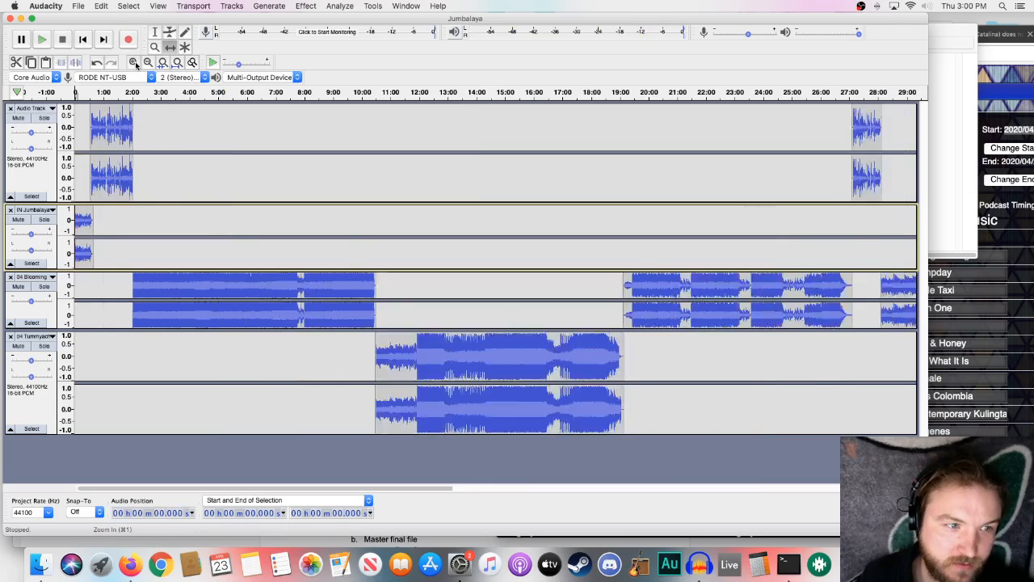
click(135, 62)
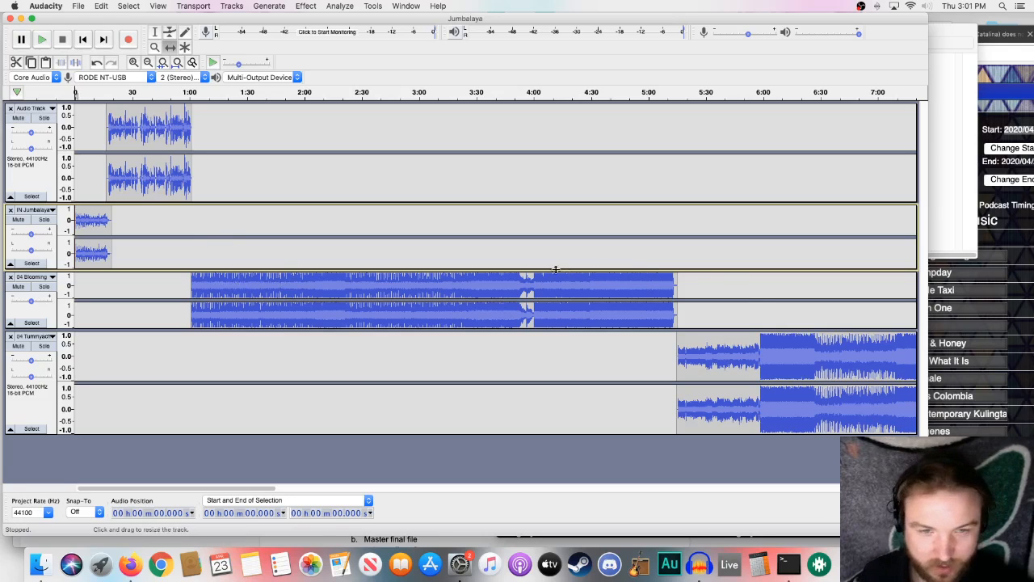
drag(210, 281, 210, 282)
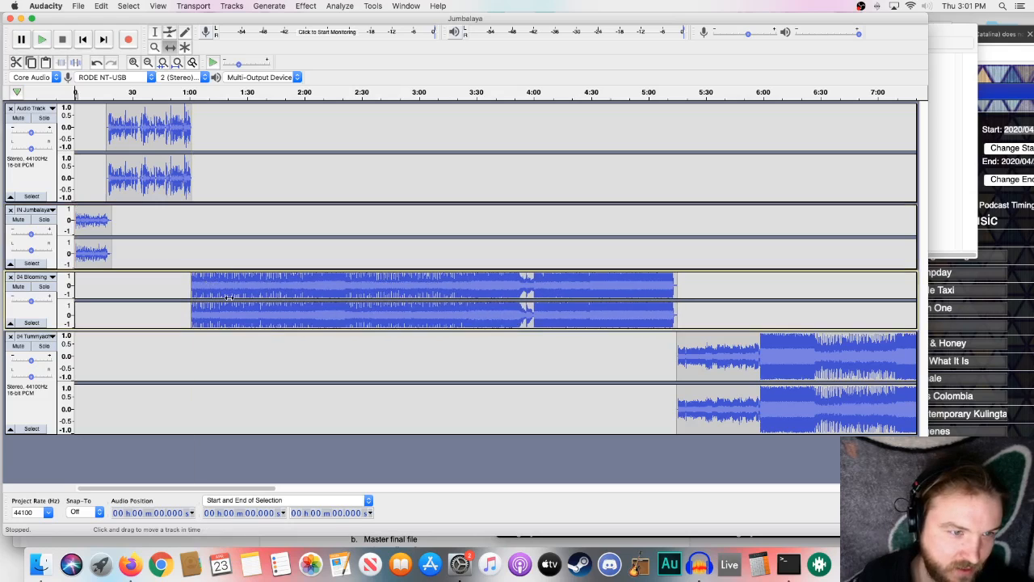
click(179, 93)
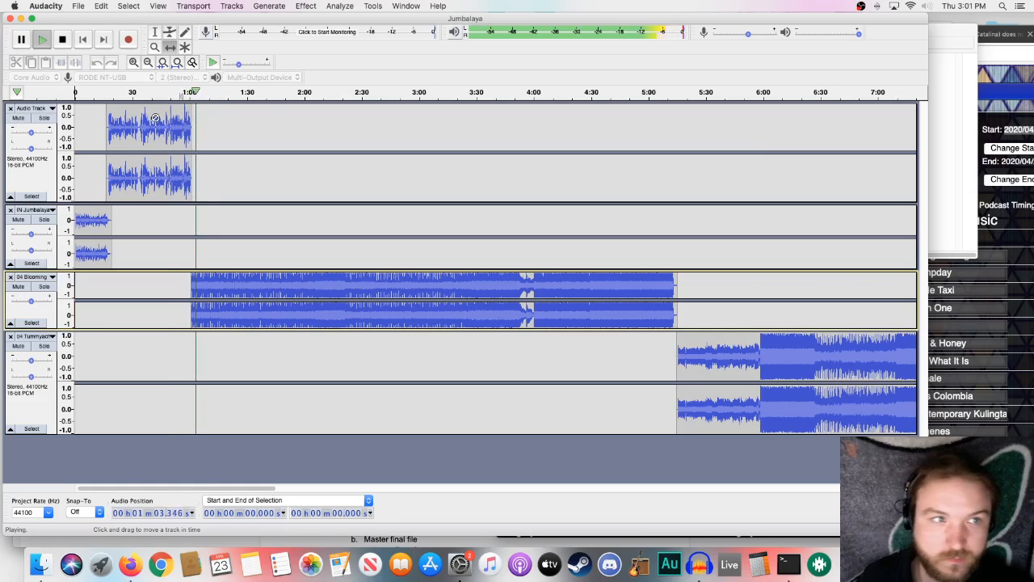
click(61, 40)
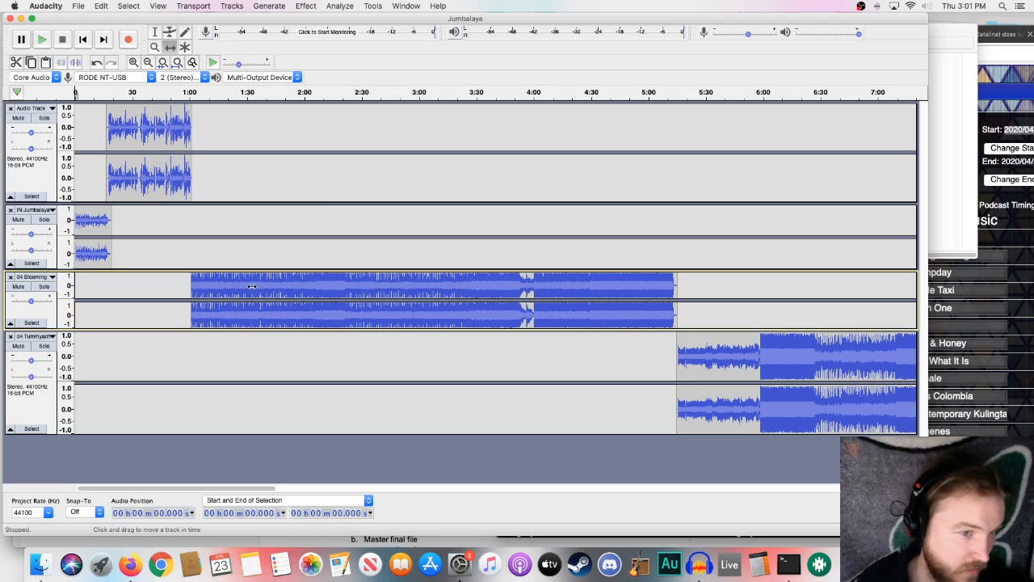
- Shift the Blooming song earlier to start at about 0:48 beneath the voiceover's ending and increase its track height
drag(251, 287, 228, 289)
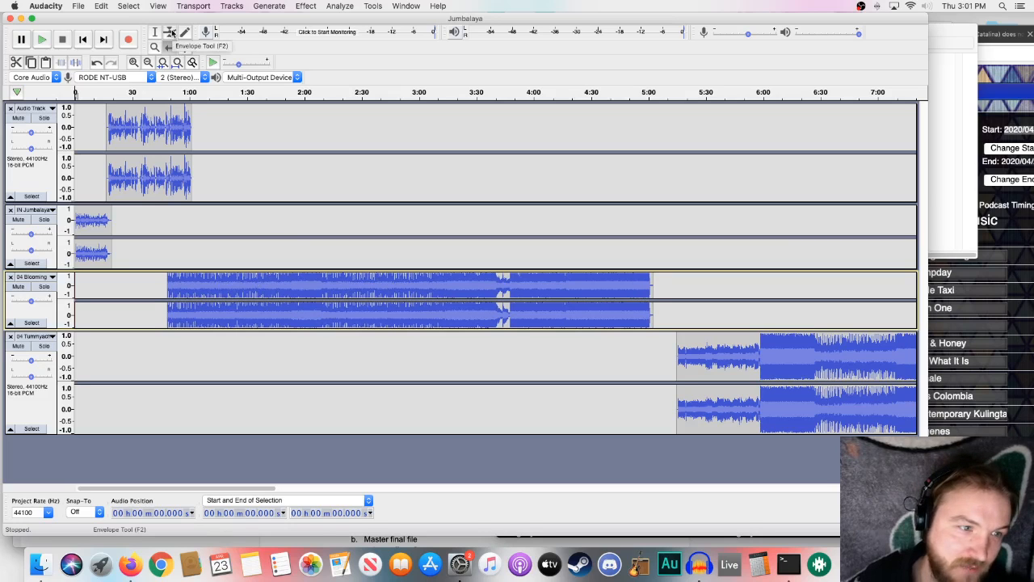
drag(39, 328, 37, 389)
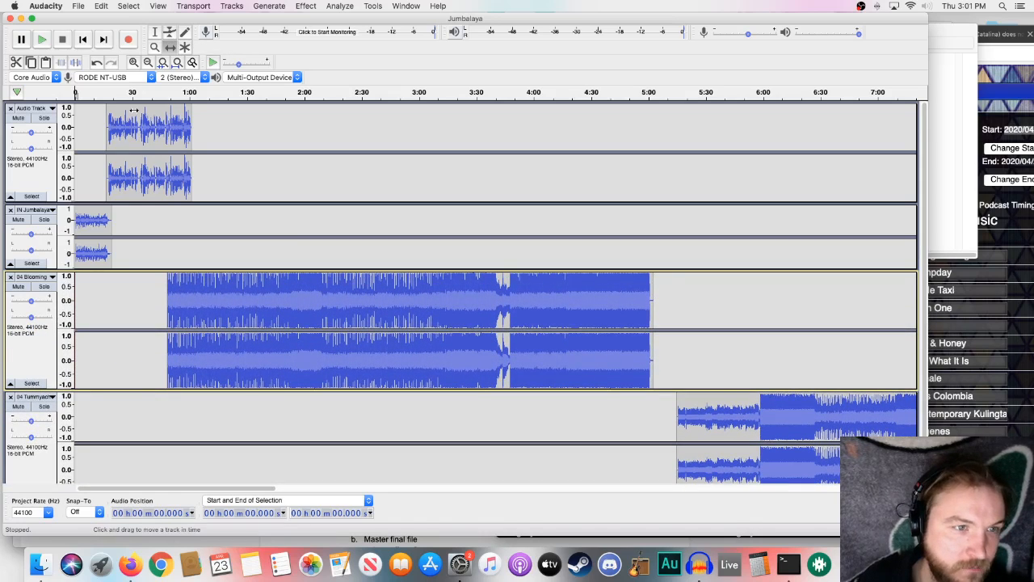
- Fade in the Blooming song's opening up to about 1:05 with the Envelope tool and play the transition from about 0:47
click(170, 32)
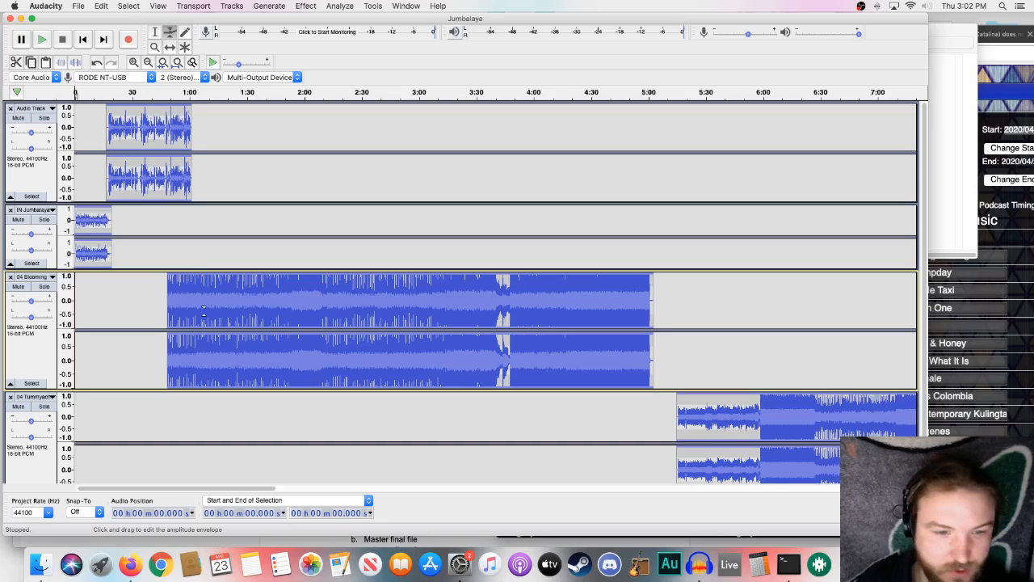
click(157, 33)
click(170, 33)
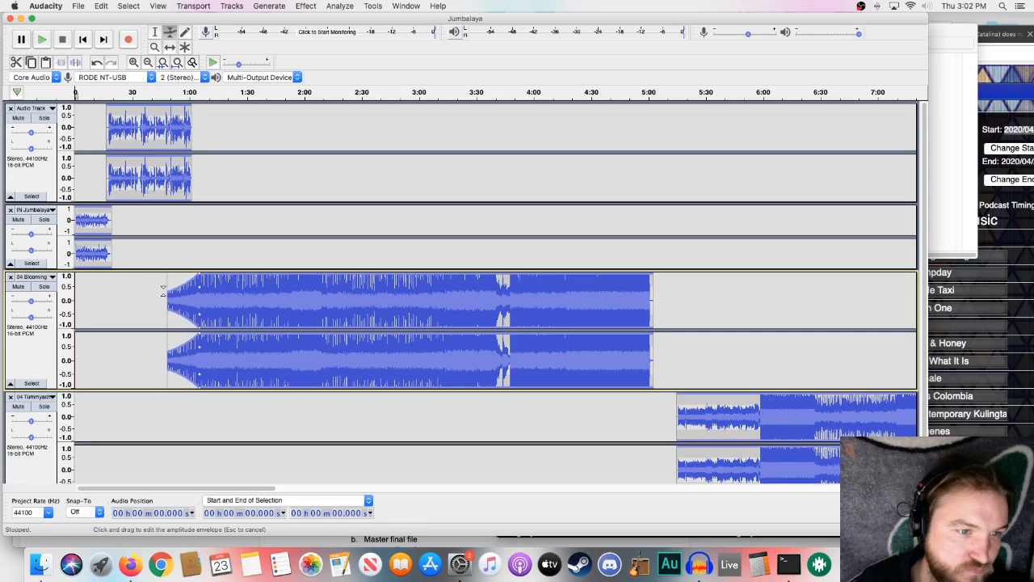
drag(163, 291, 180, 291)
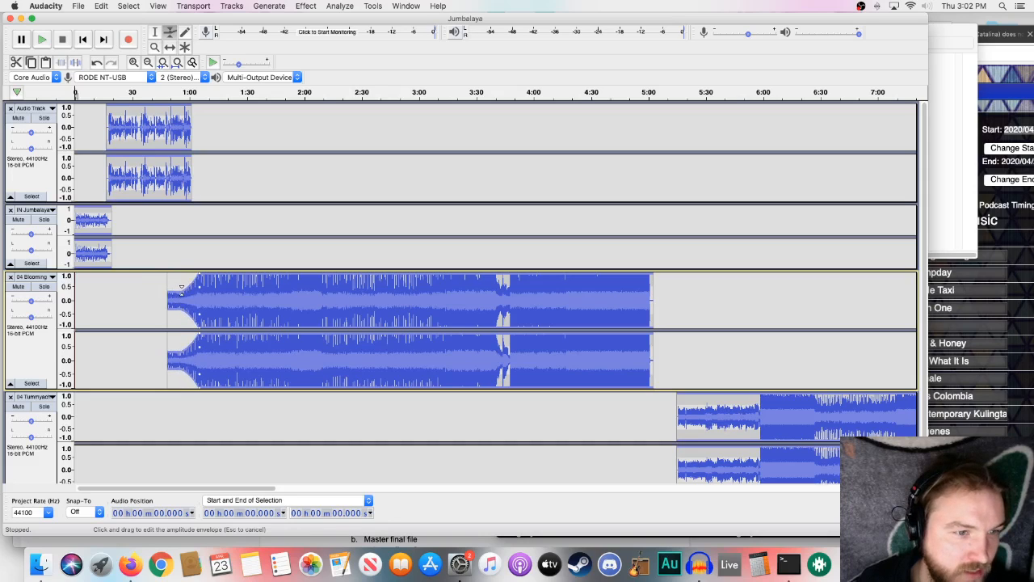
drag(184, 291, 158, 292)
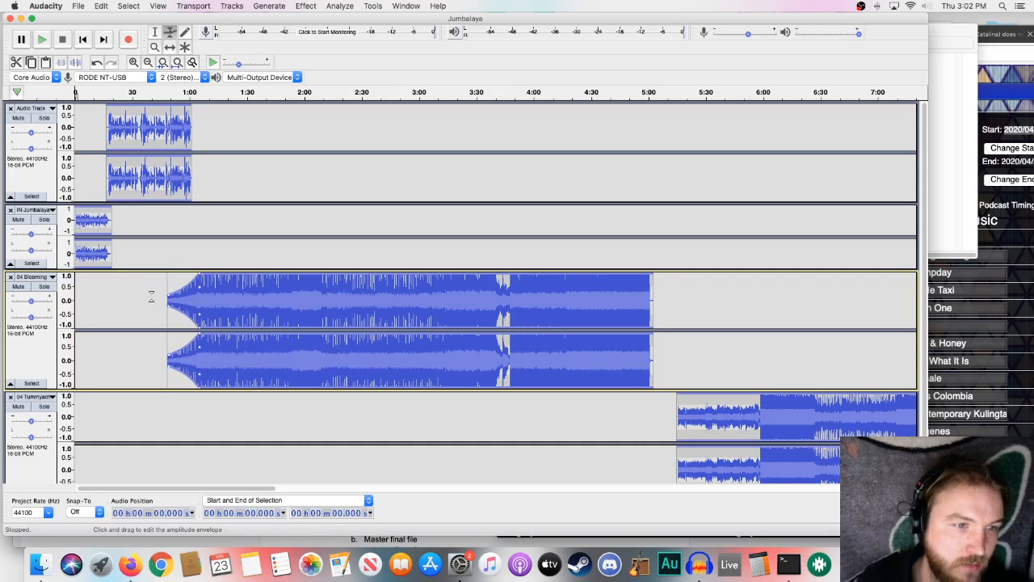
click(164, 92)
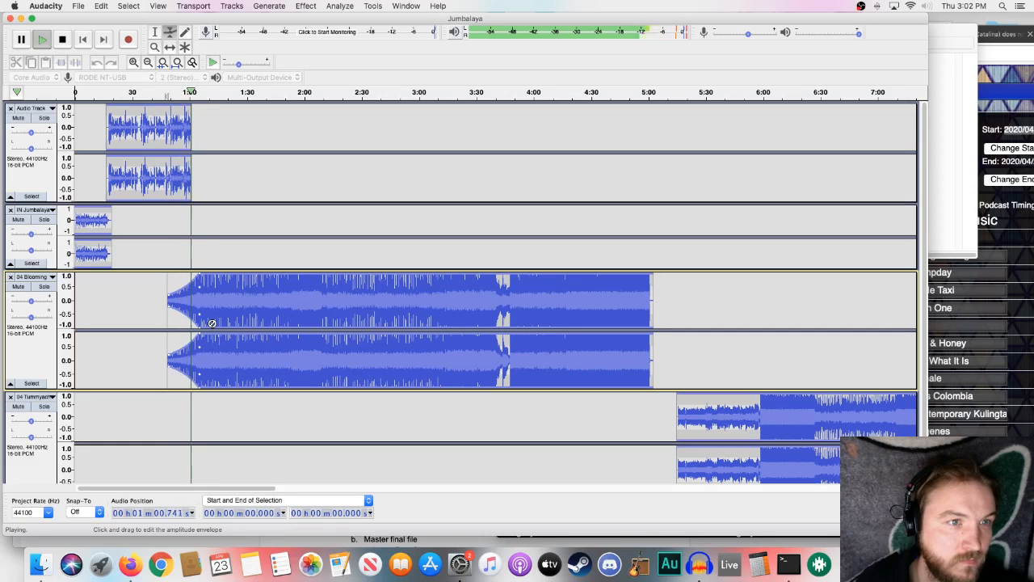
click(62, 39)
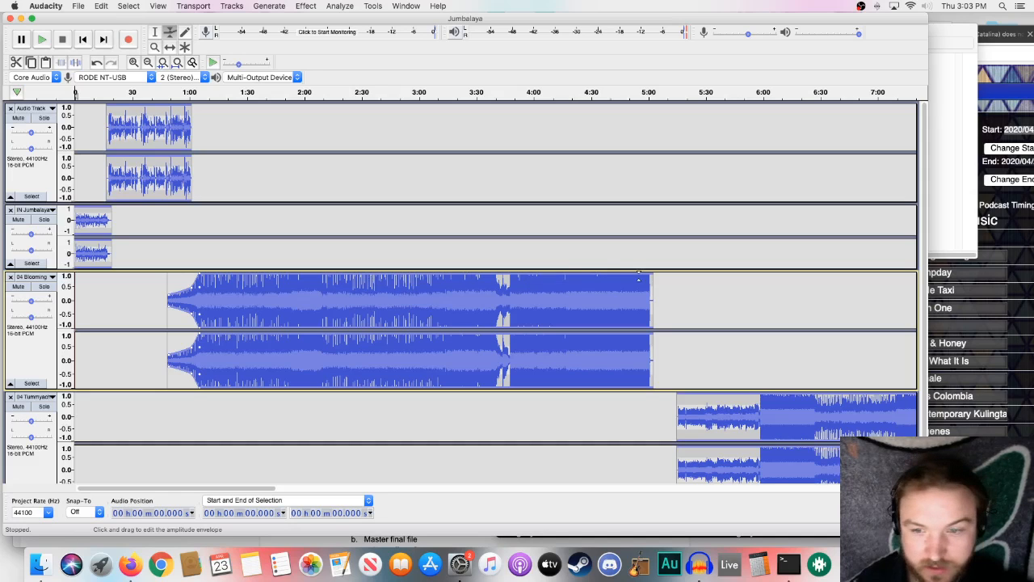
- Try crossfading Blooming into Tummyache: start Tummyache at about 4:48, fade Blooming out from about 4:46 and fade Tummyache in with the Envelope tool
click(171, 48)
drag(684, 406, 642, 406)
click(170, 32)
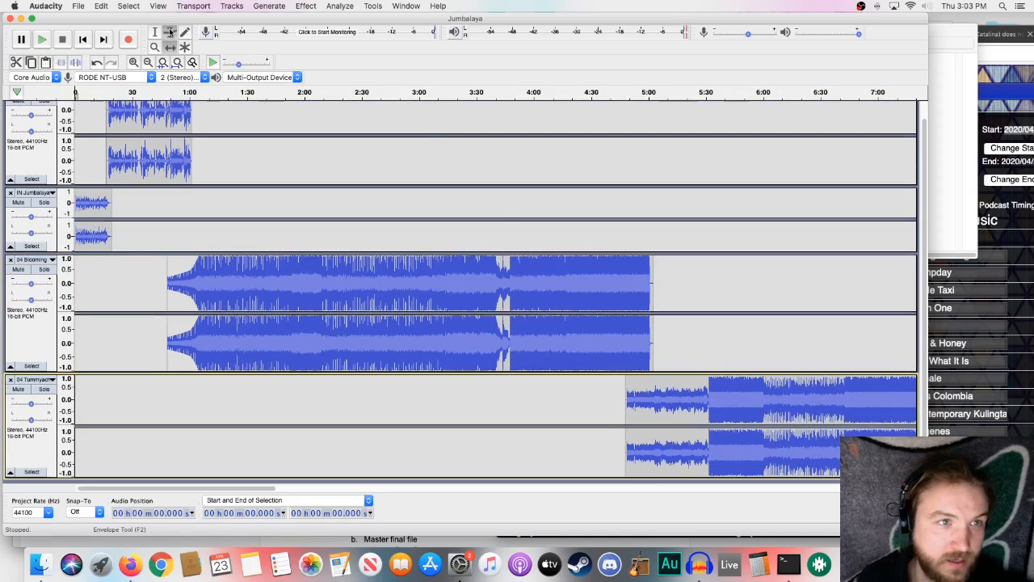
click(621, 257)
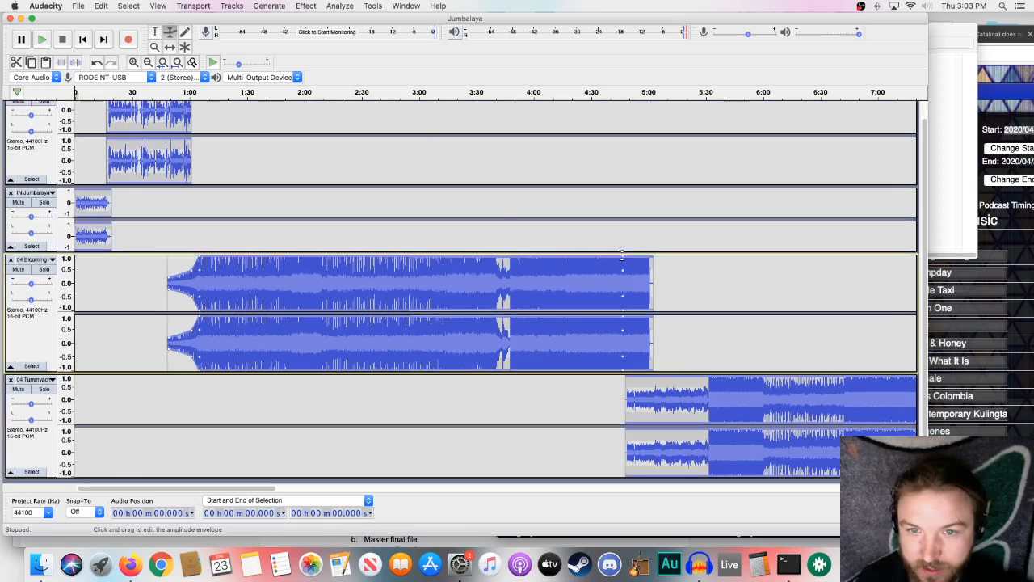
drag(651, 257, 651, 278)
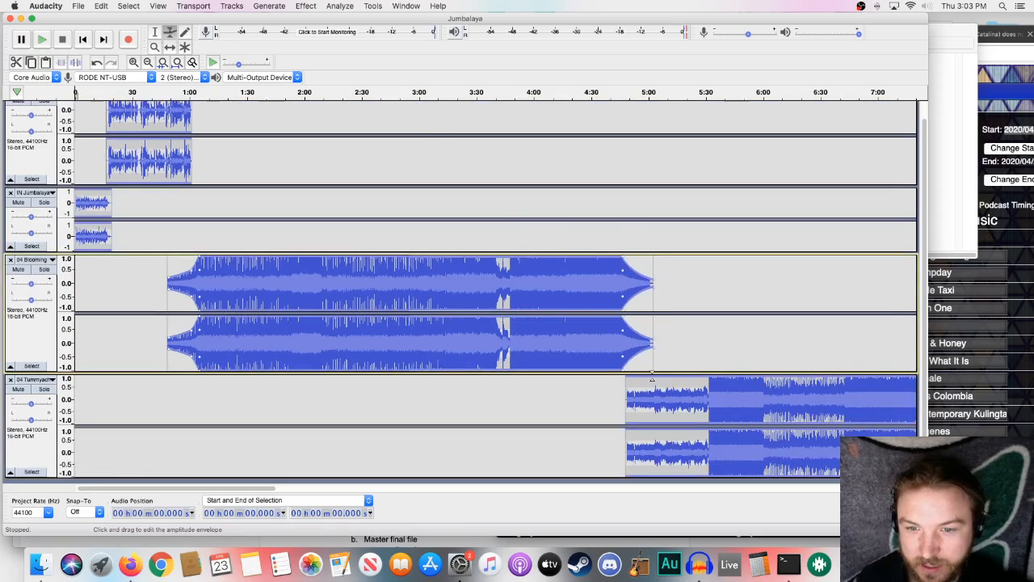
click(635, 379)
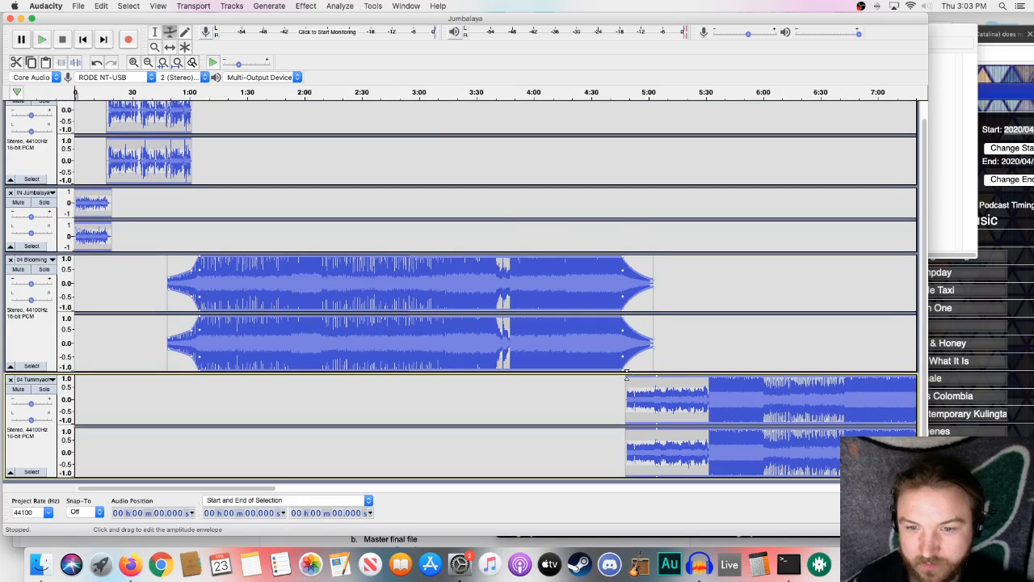
drag(626, 374, 626, 399)
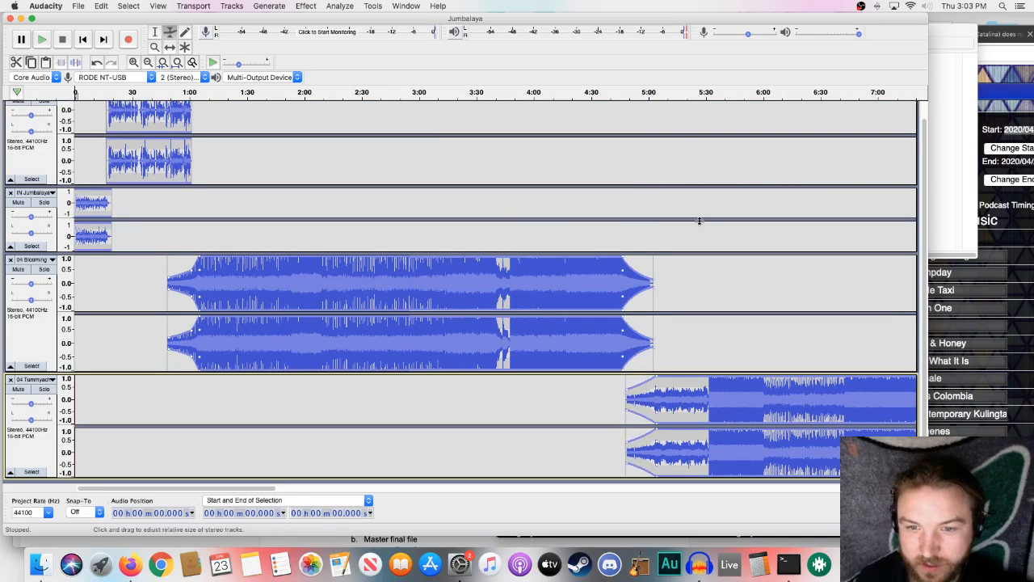
- Play the crossfade from about 4:44, then undo Tummyache's fade-in and Blooming's fade-out
click(618, 91)
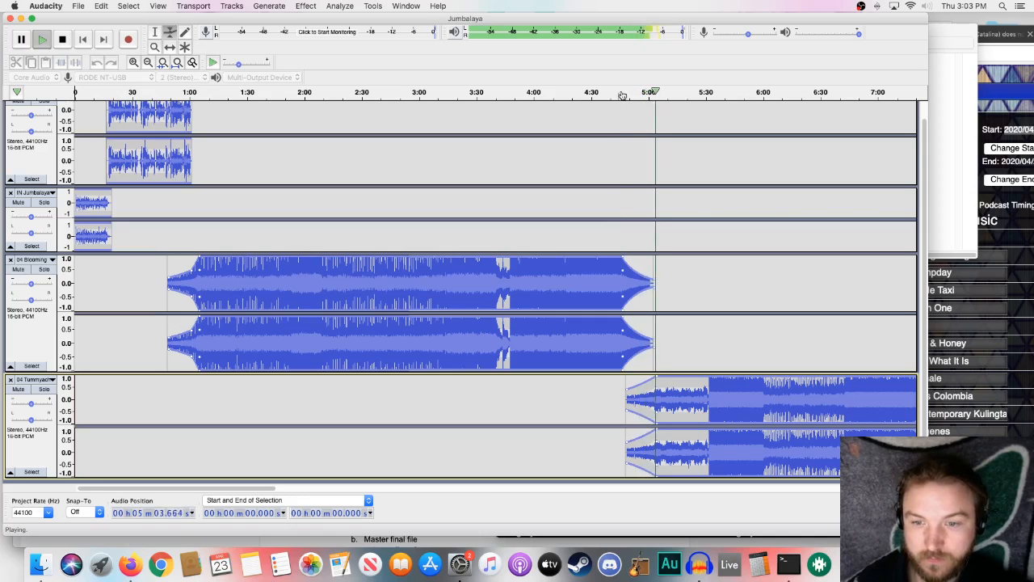
click(64, 39)
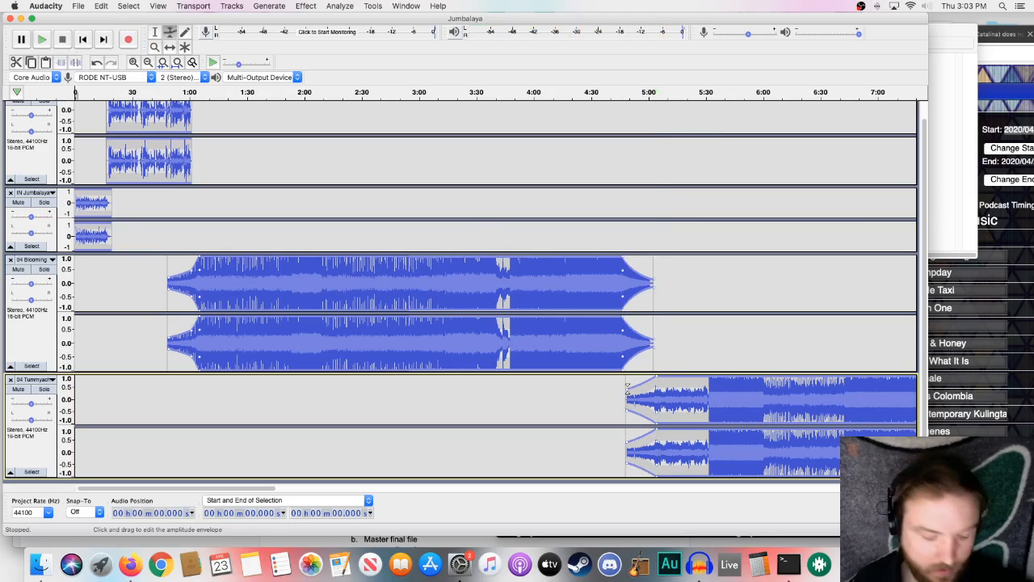
scroll(696, 322, up, 1)
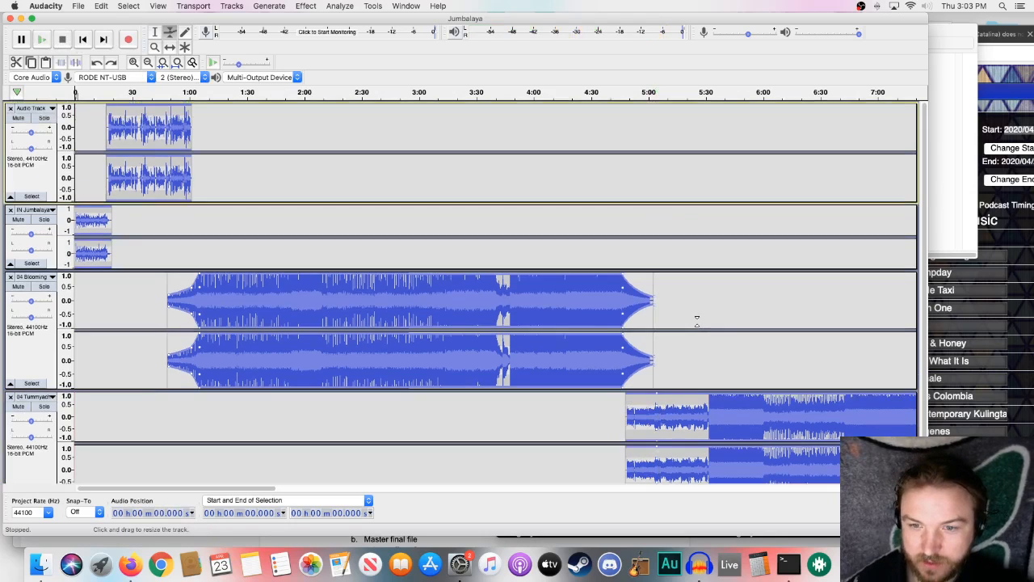
key(super+z)
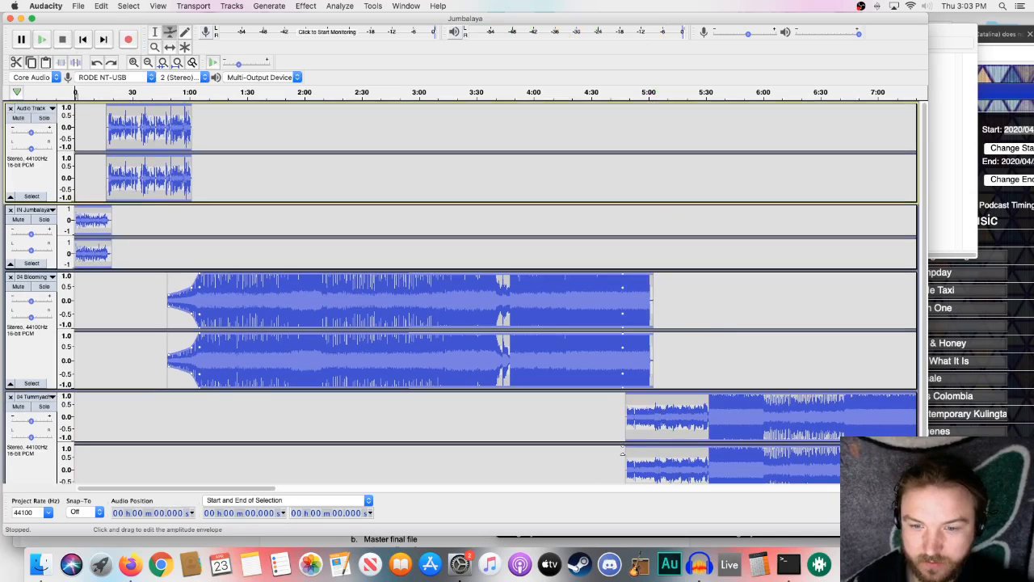
- Move the Tummyache song to start at about 5:00, just before Blooming ends, and play the transition
click(170, 48)
drag(650, 413, 674, 414)
scroll(631, 190, down, 1)
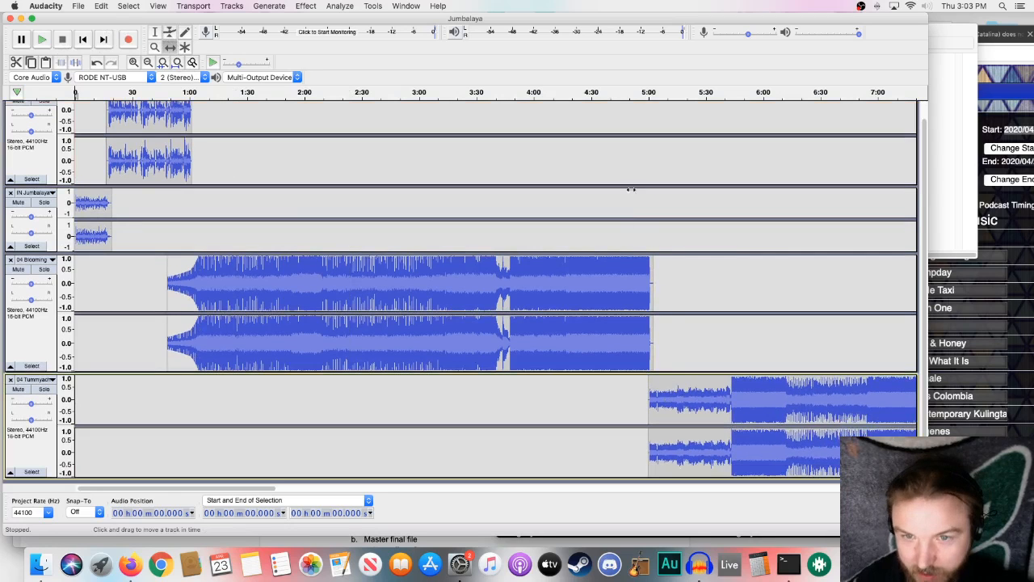
click(646, 91)
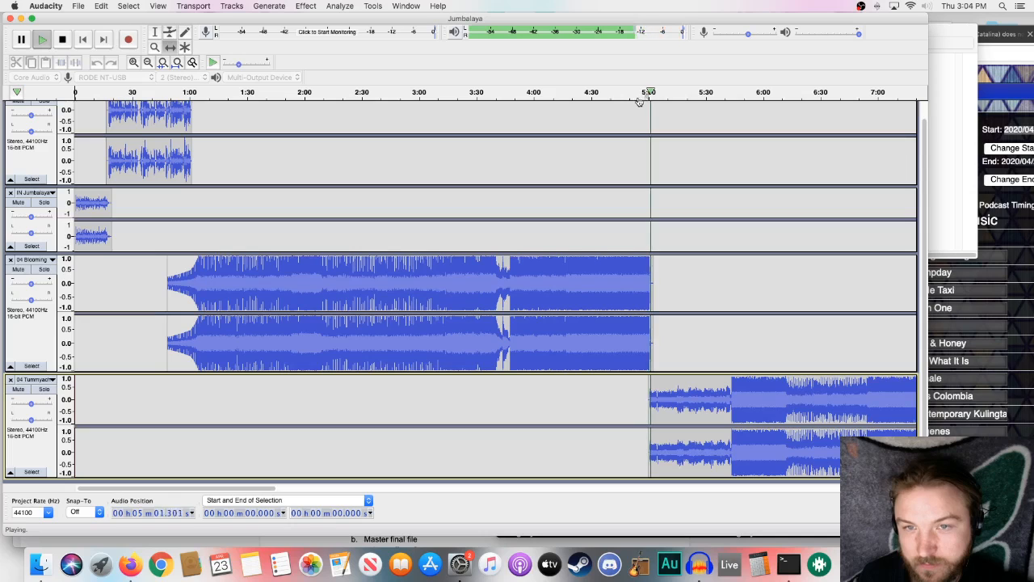
click(61, 41)
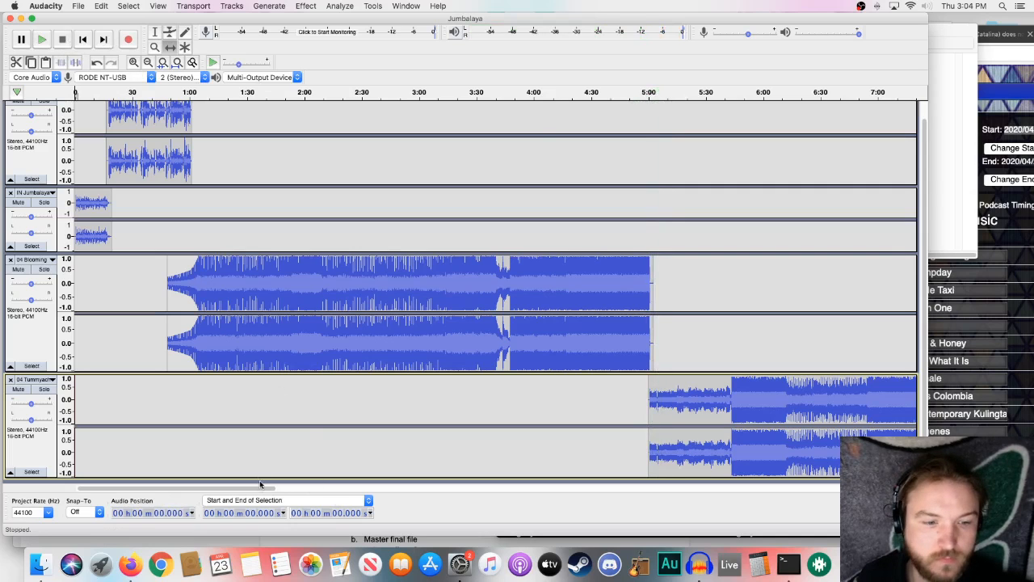
- Move the song following Tummyache earlier to start at about 9:14 and play the transition from about 9:13
drag(267, 489, 380, 491)
drag(705, 357, 666, 354)
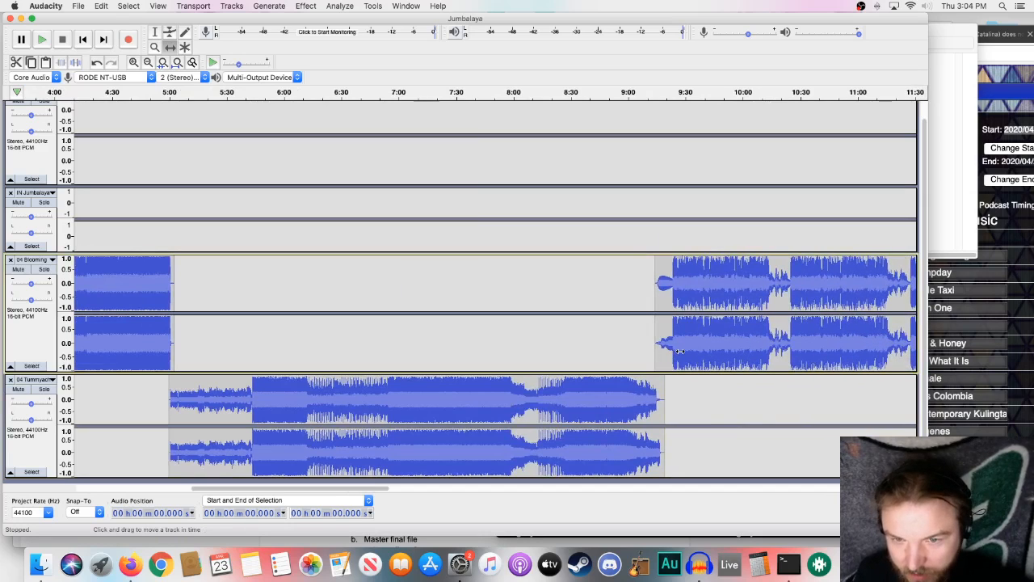
click(653, 93)
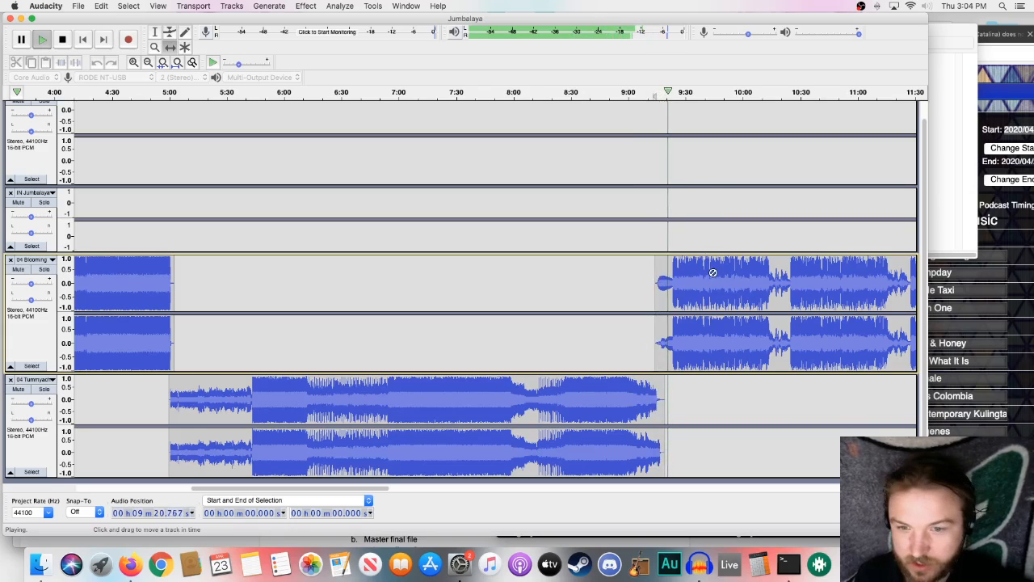
key(space)
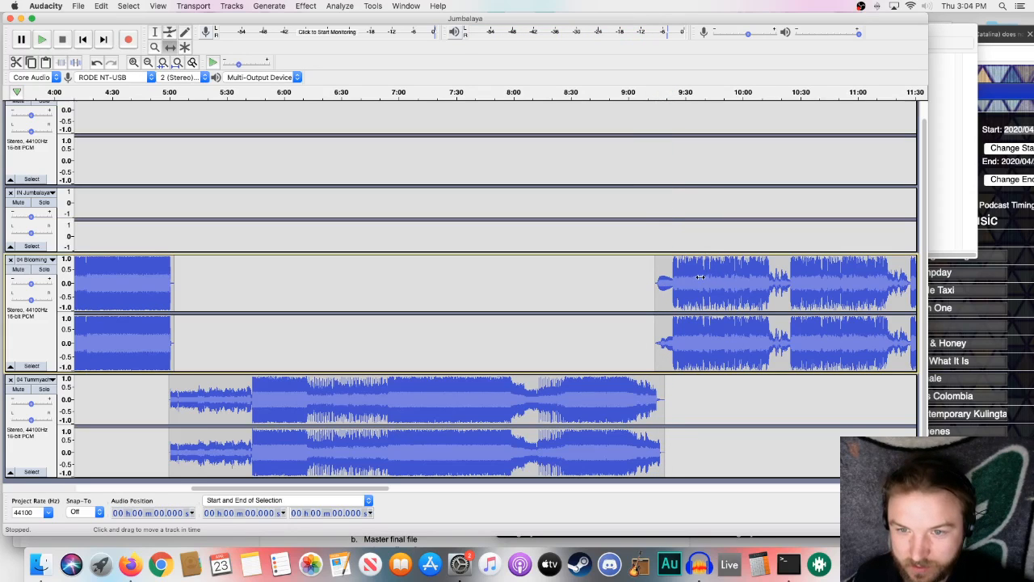
- Shift the song following Tummyache further back to start at about 9:07 over Tummyache's ending and play the transition from about 9:02
drag(700, 277, 683, 288)
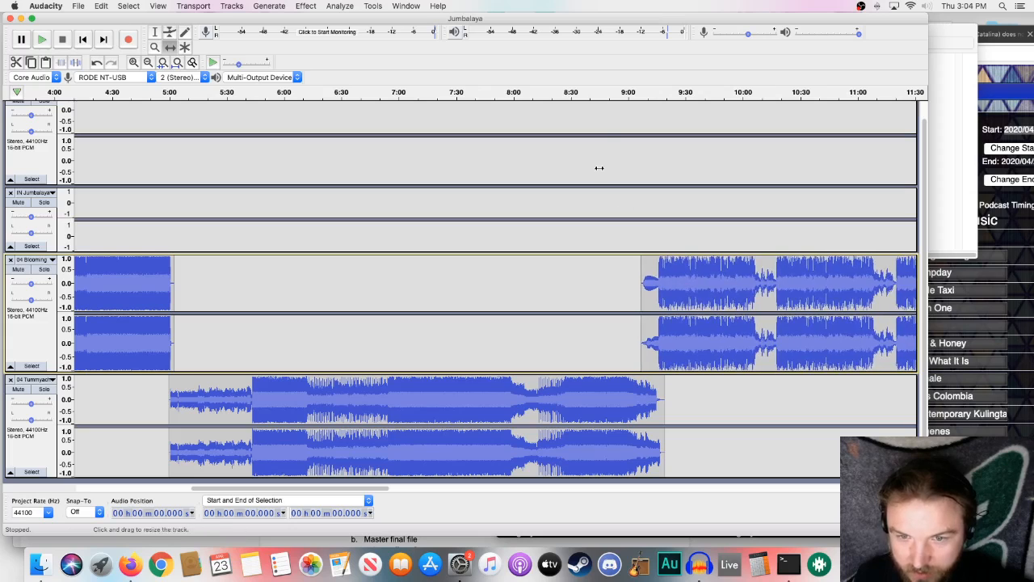
click(634, 97)
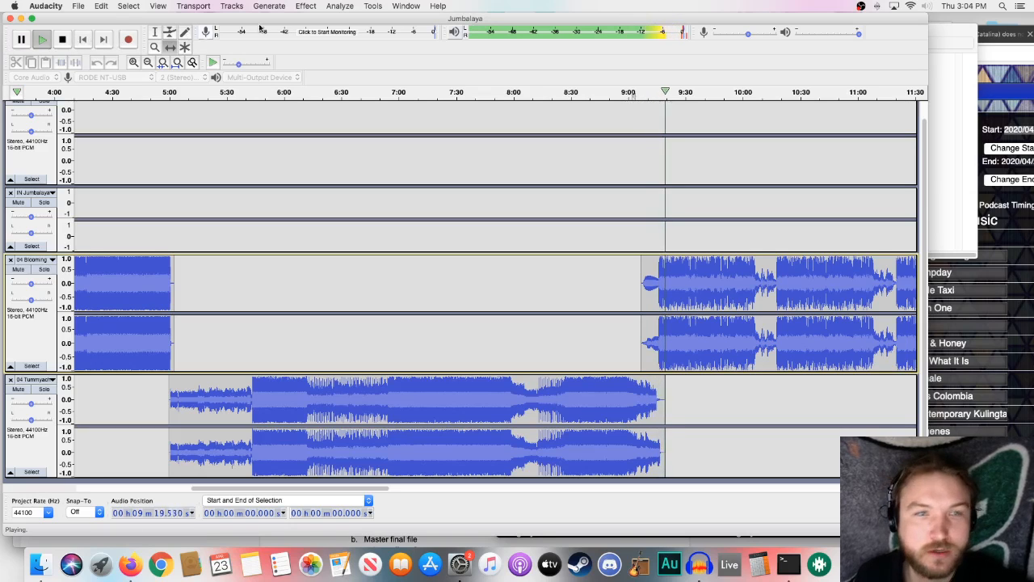
click(62, 38)
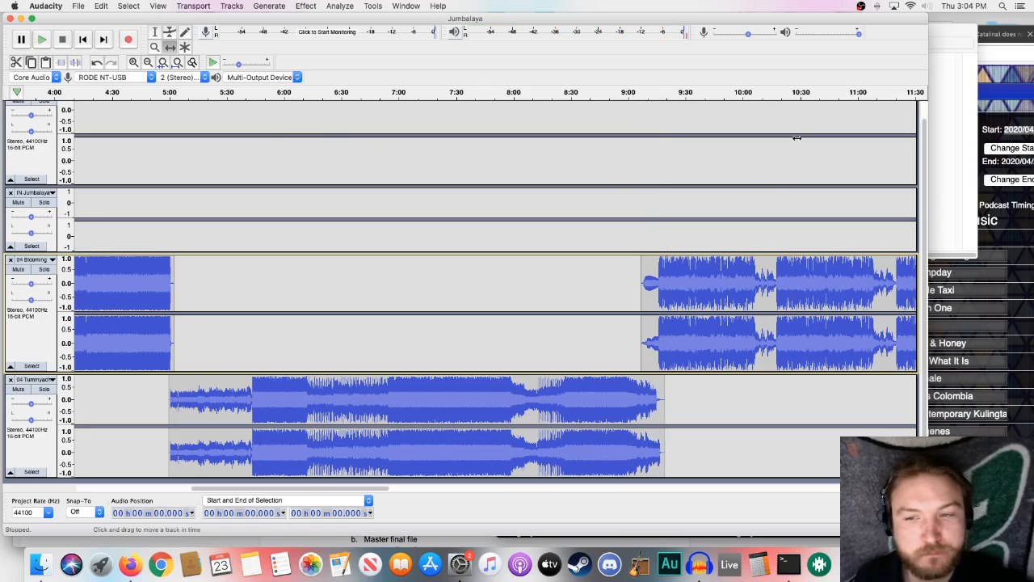
- Move the second voiceover clip to start at about 12:57 and the song after it to start at about 13:26, overlapping the neighbouring clips
drag(346, 489, 493, 491)
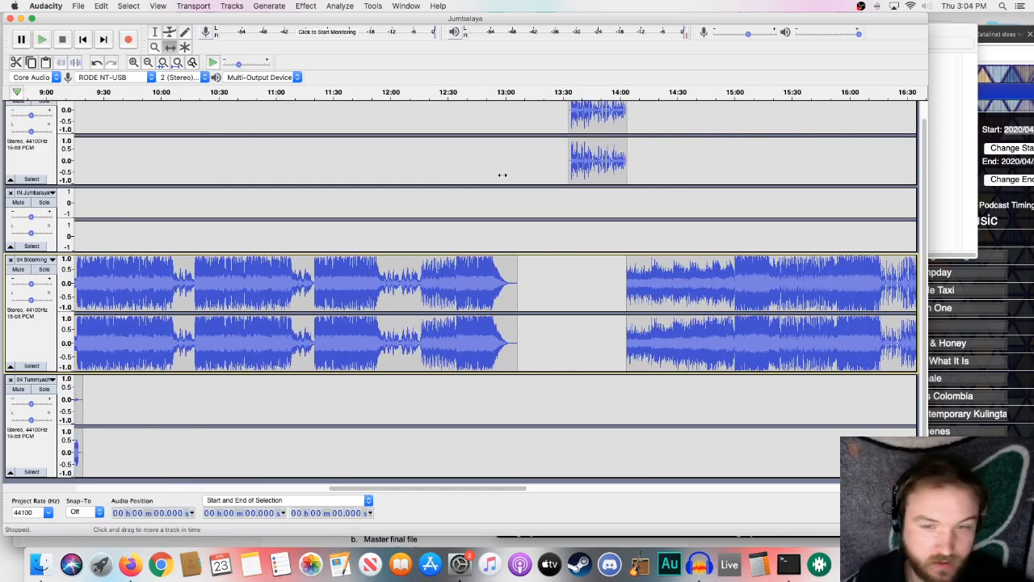
drag(590, 171, 517, 163)
click(494, 93)
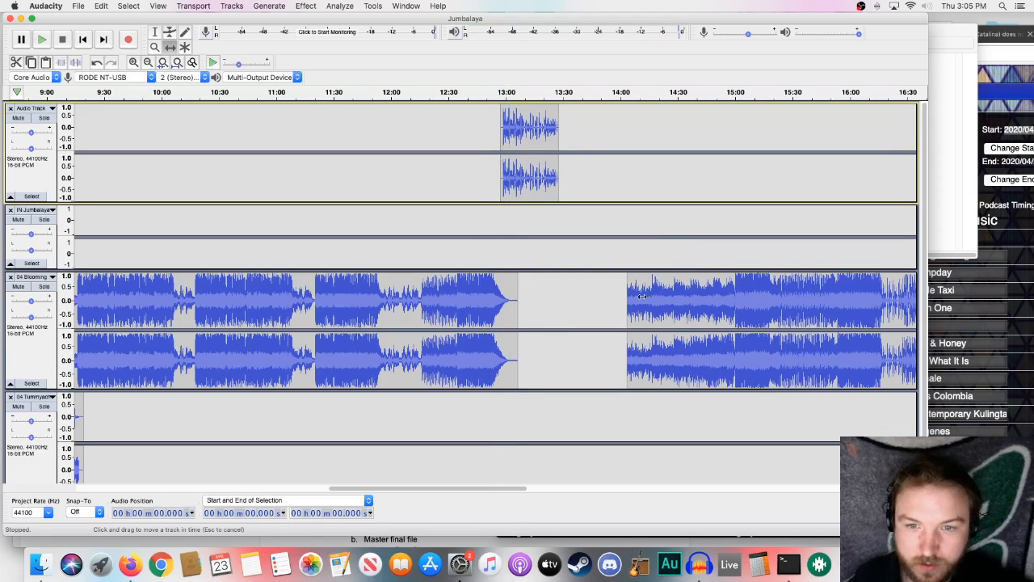
drag(656, 295, 578, 298)
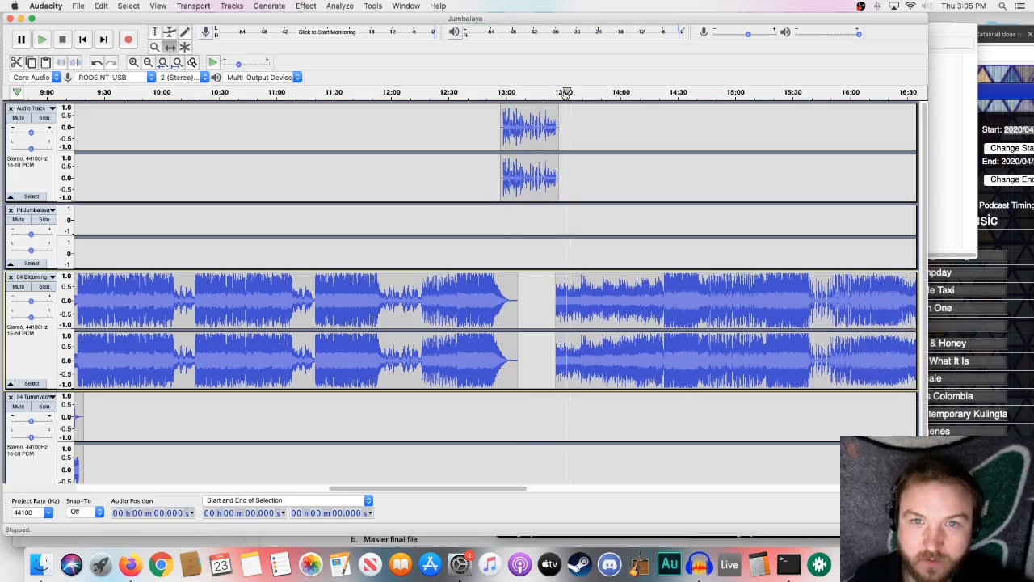
- Play the opening of the song after the second voiceover clip and move that song earlier to start at about 13:18
click(549, 93)
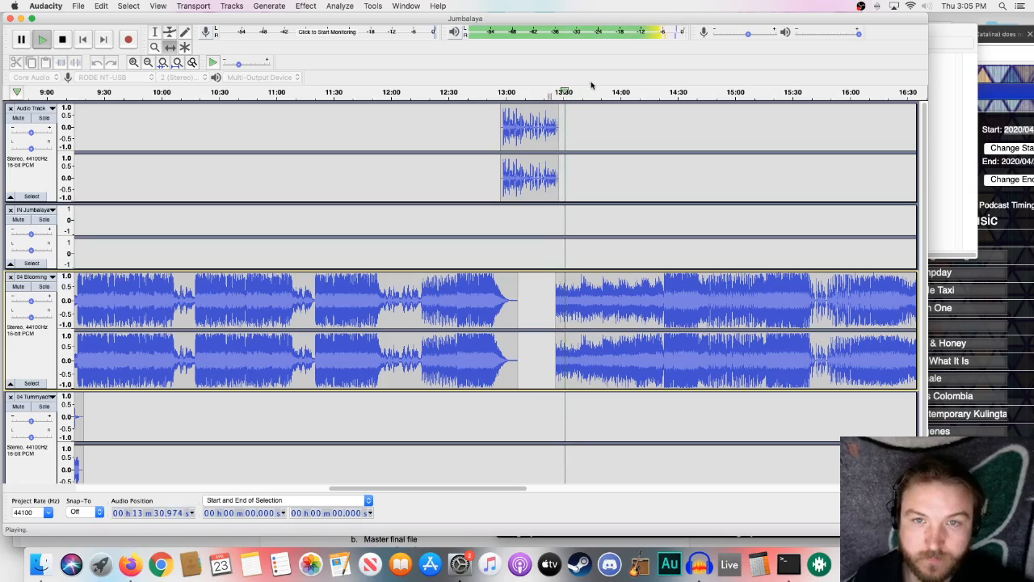
click(577, 92)
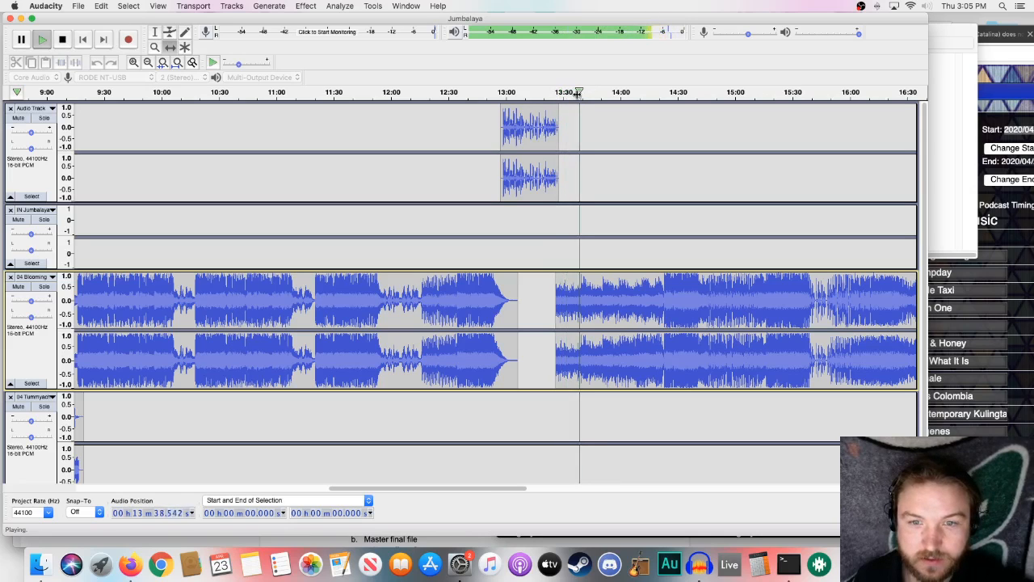
key(space)
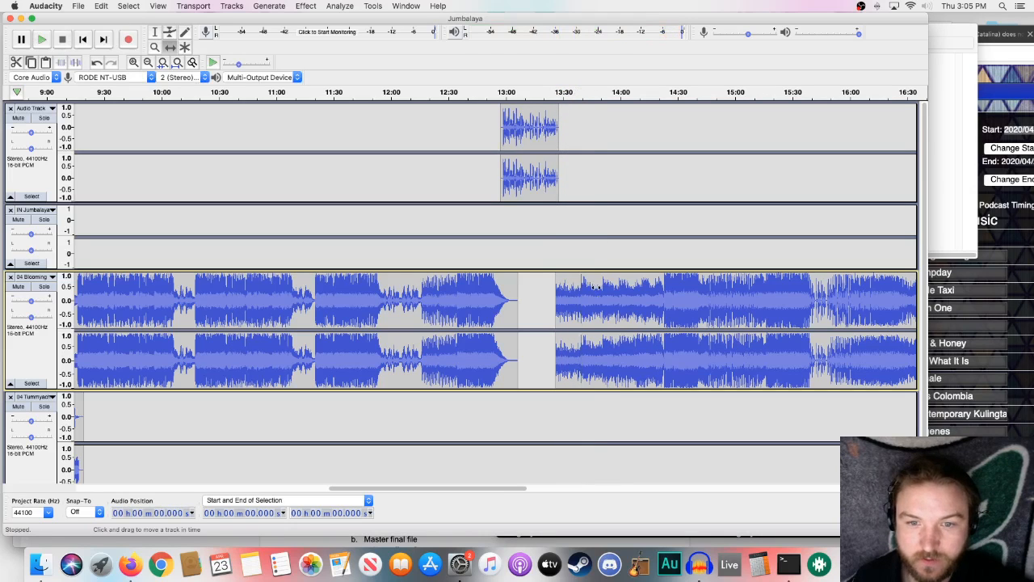
drag(594, 287, 580, 286)
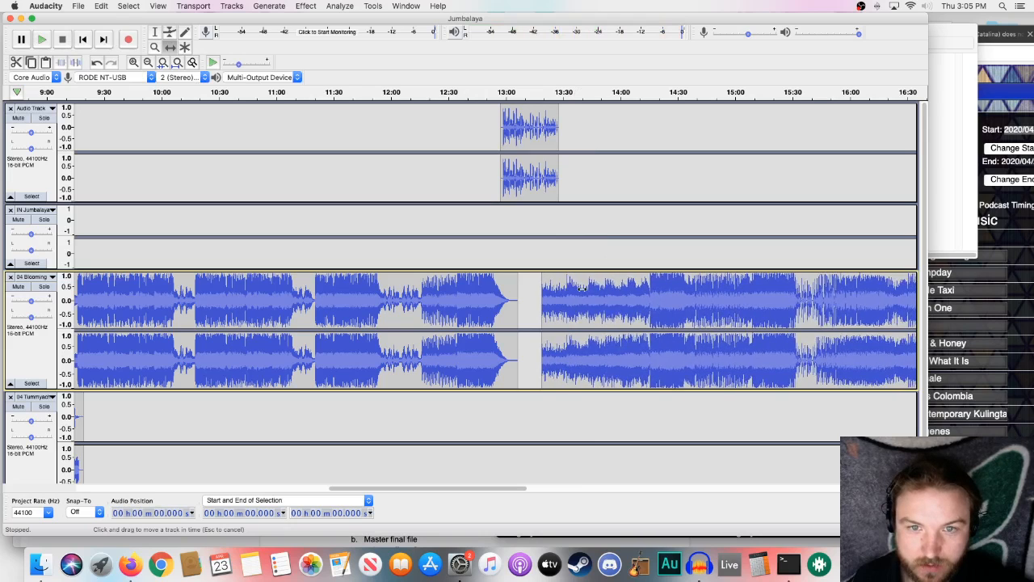
- Shape an envelope fade-in on that song from its start to about 13:32, under the voiceover's end, and play the transition
key(F2)
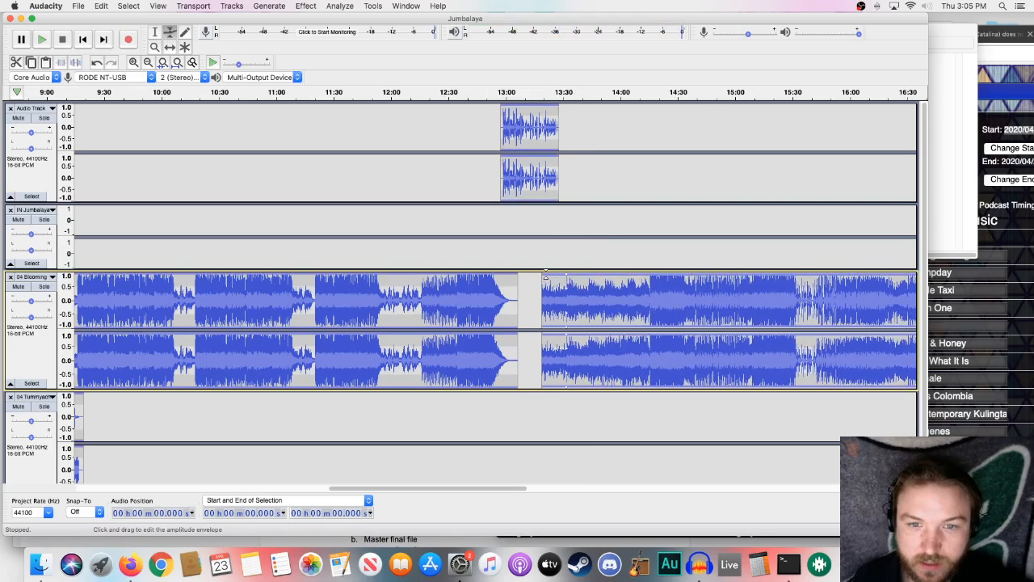
drag(546, 277, 545, 288)
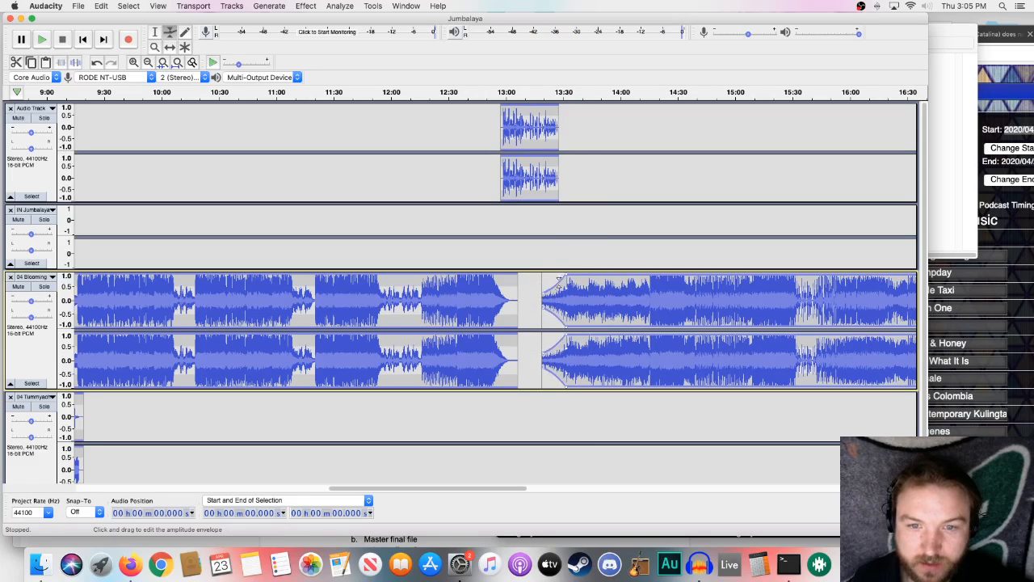
drag(566, 276, 542, 294)
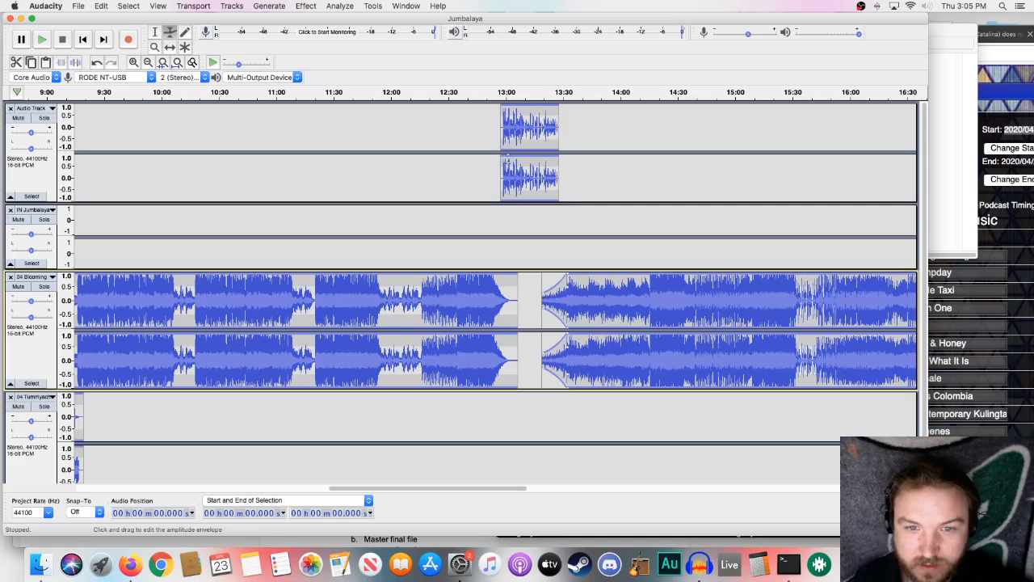
click(541, 92)
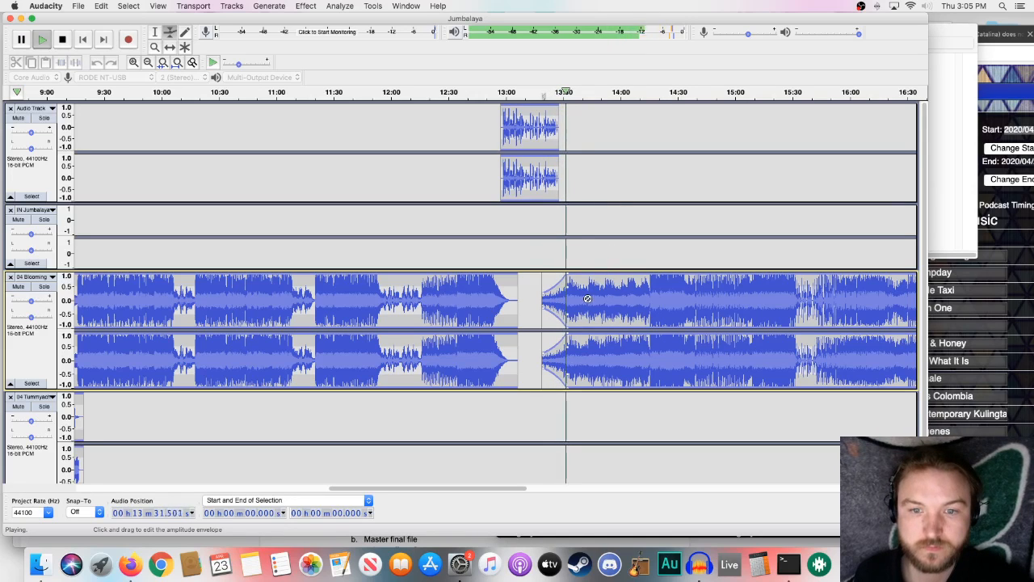
key(space)
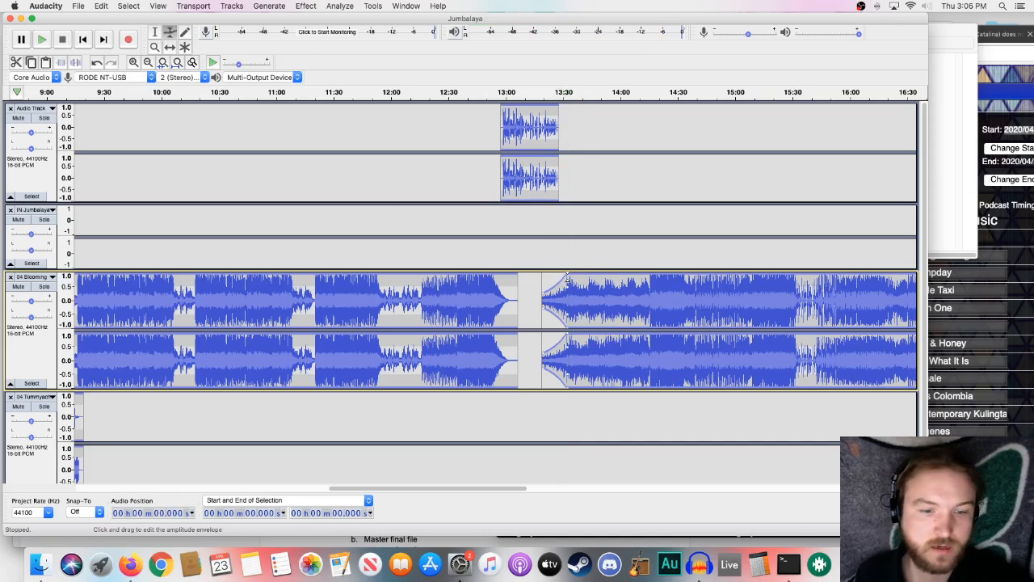
- Move the second song on the Tummyache track to start at about 18:59, near the preceding song's end, and play the transition
drag(446, 488, 617, 454)
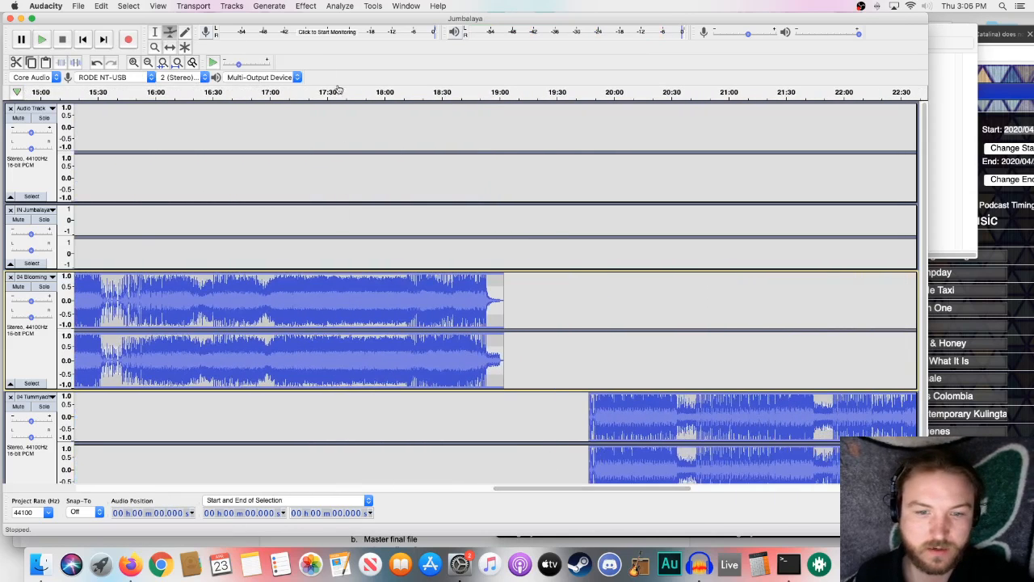
click(172, 50)
drag(609, 407, 518, 406)
scroll(538, 407, down, 1)
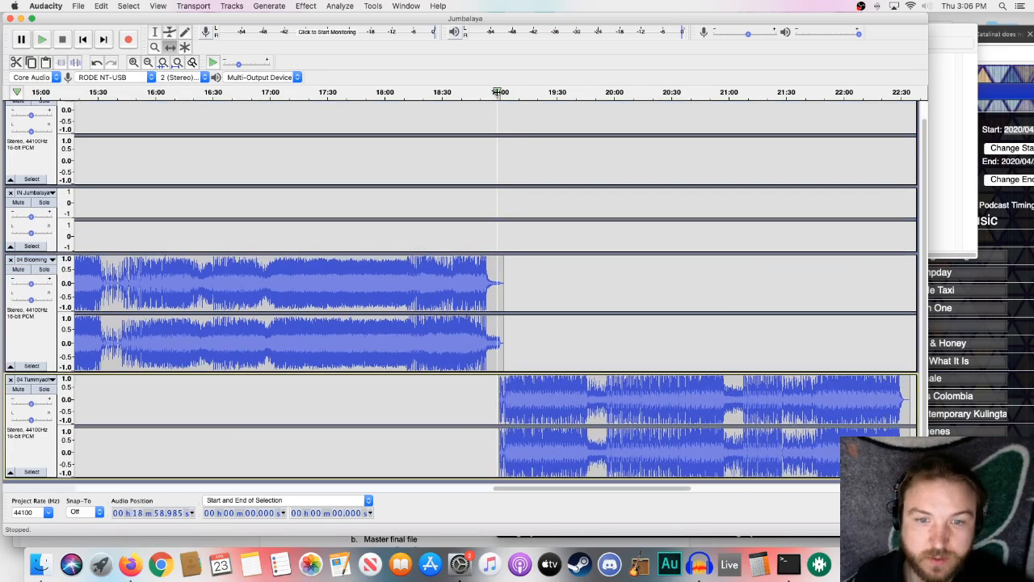
click(498, 93)
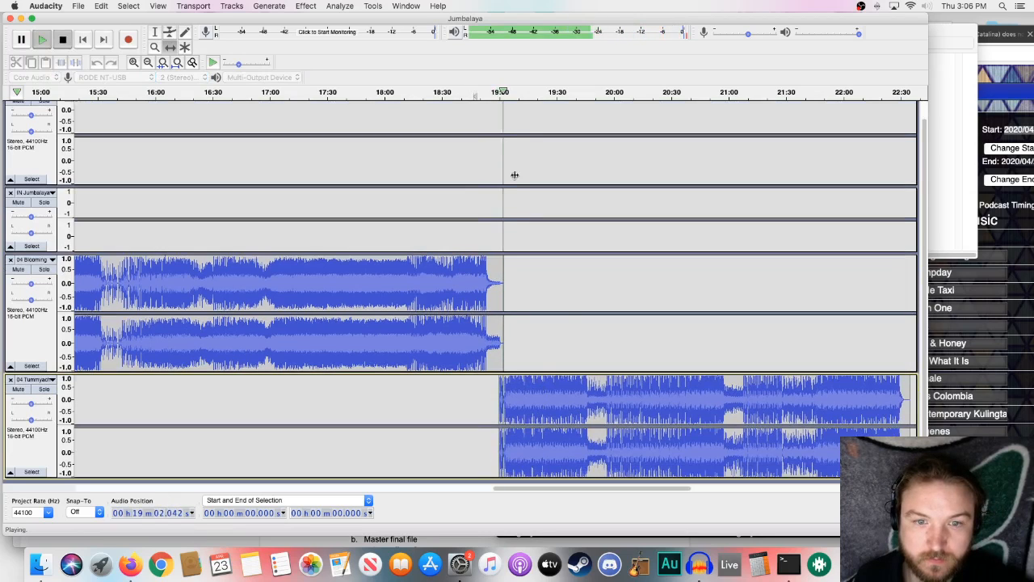
key(space)
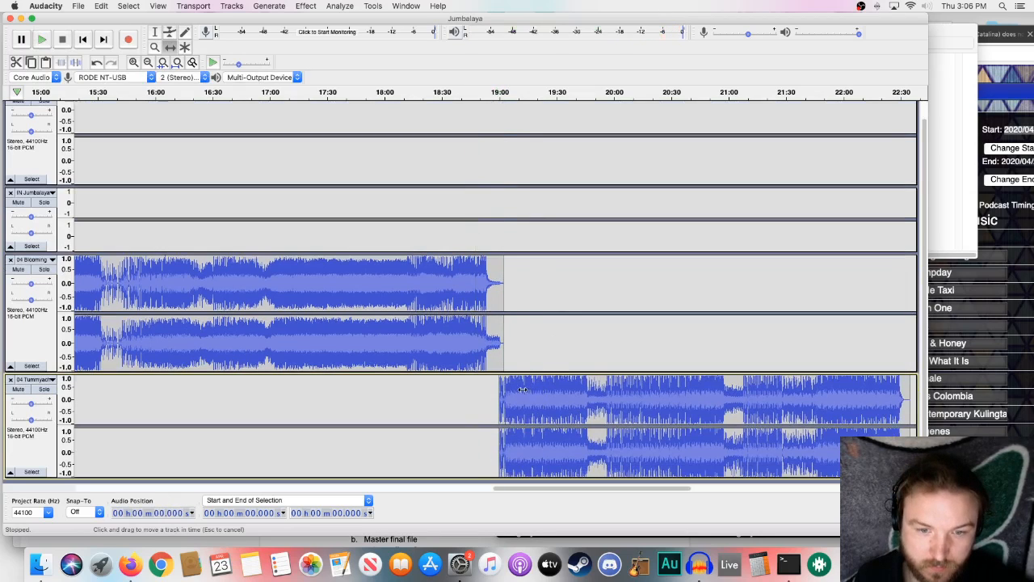
- Shift the second Tummyache-track song earlier to start at about 18:53 and play the transition from about 18:47
drag(523, 390, 510, 389)
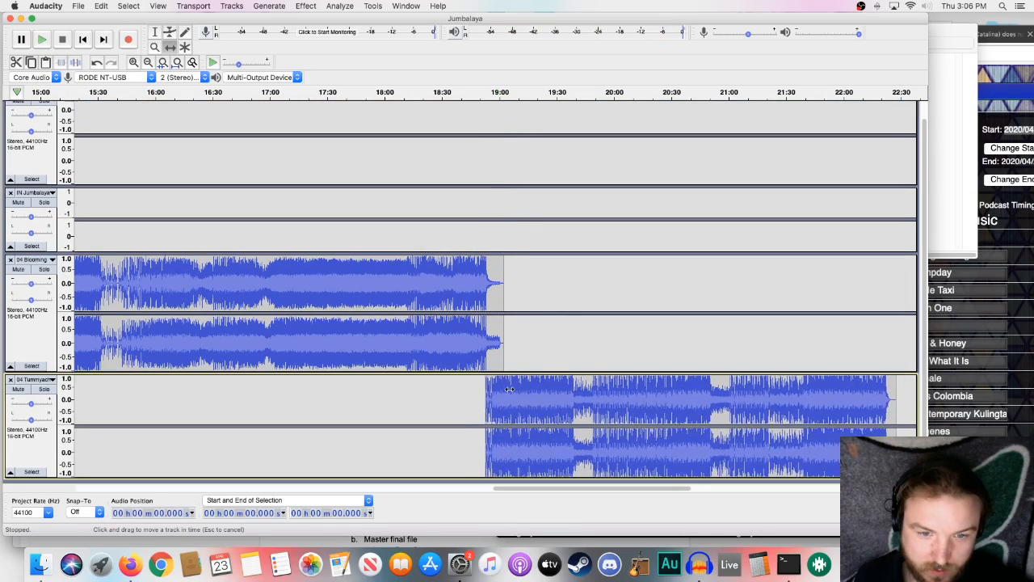
click(476, 92)
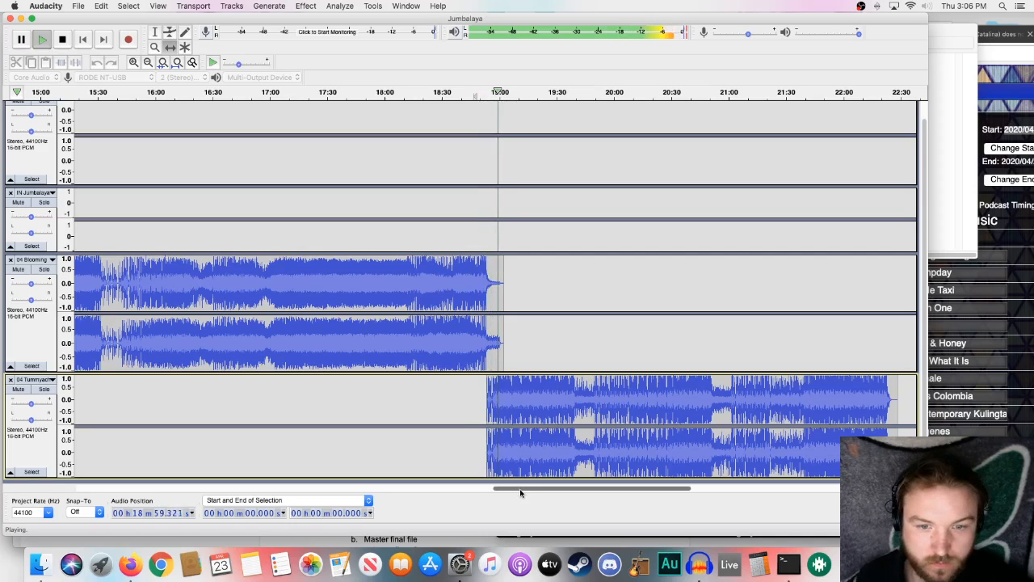
drag(520, 493, 547, 493)
key(space)
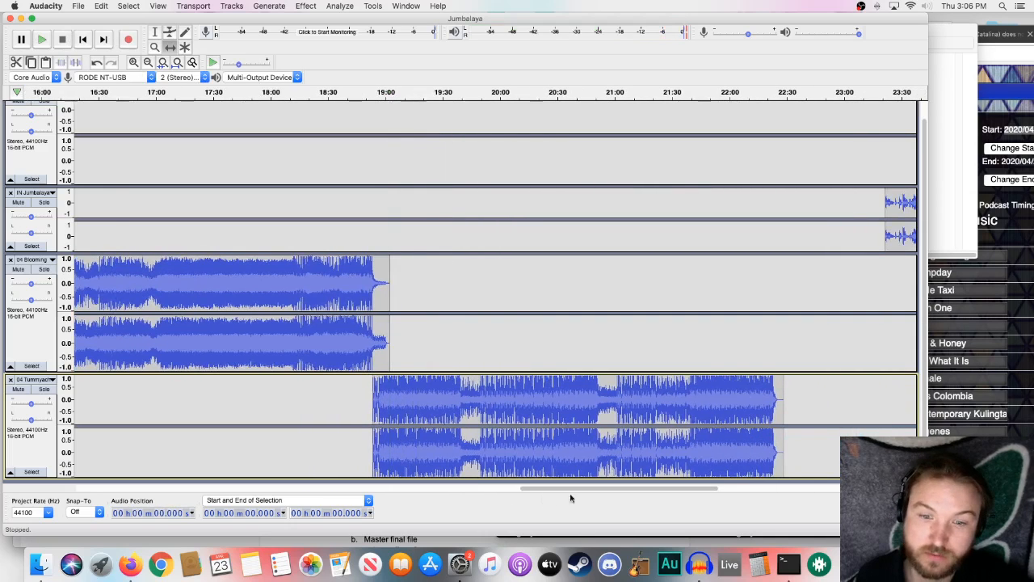
- Move the one-minute clip on the IN Jumbalaya track to start at about 22:23 over the song's ending, and play both its transition and ending
drag(700, 487, 718, 488)
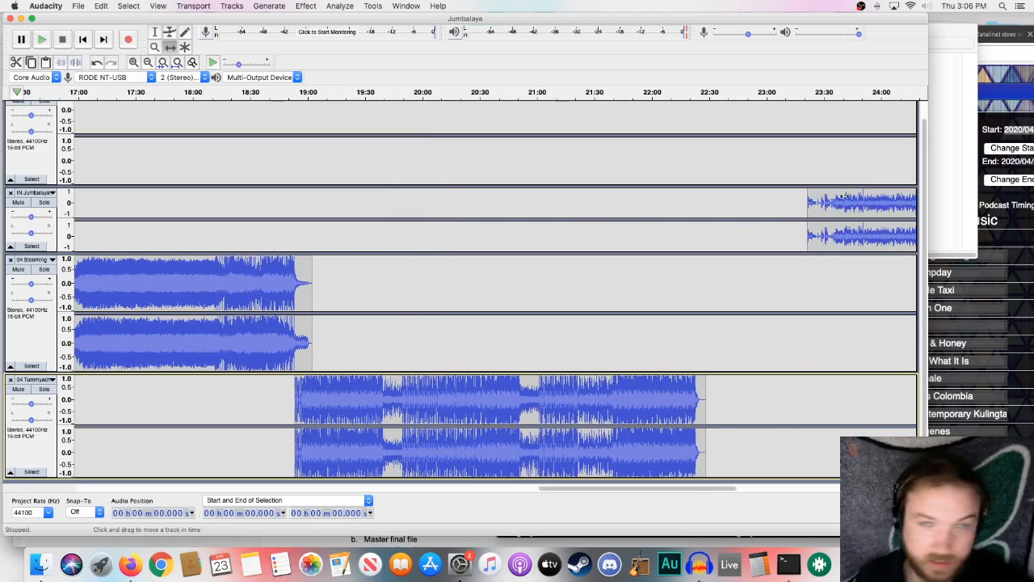
drag(842, 198, 739, 206)
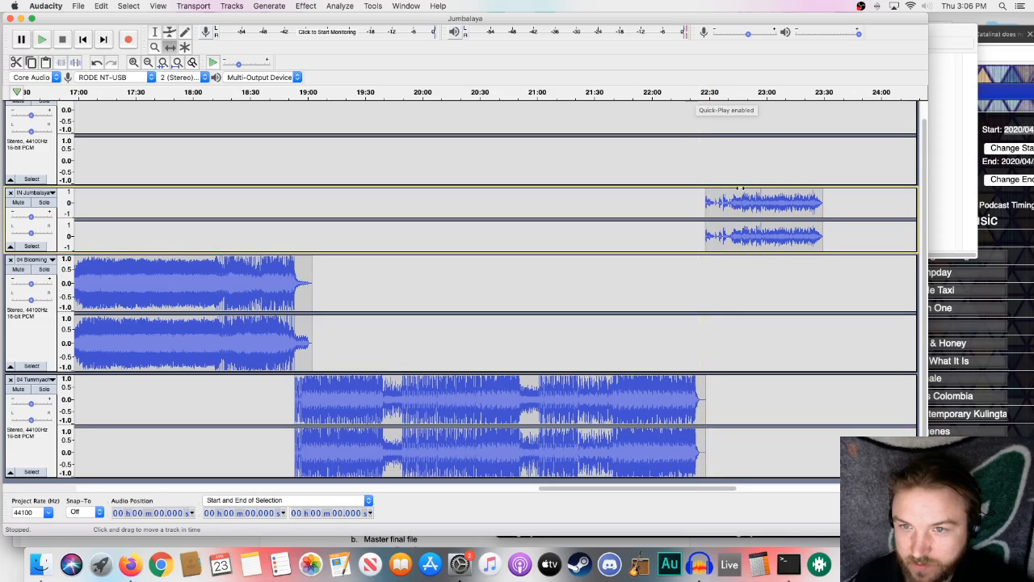
drag(731, 205, 722, 205)
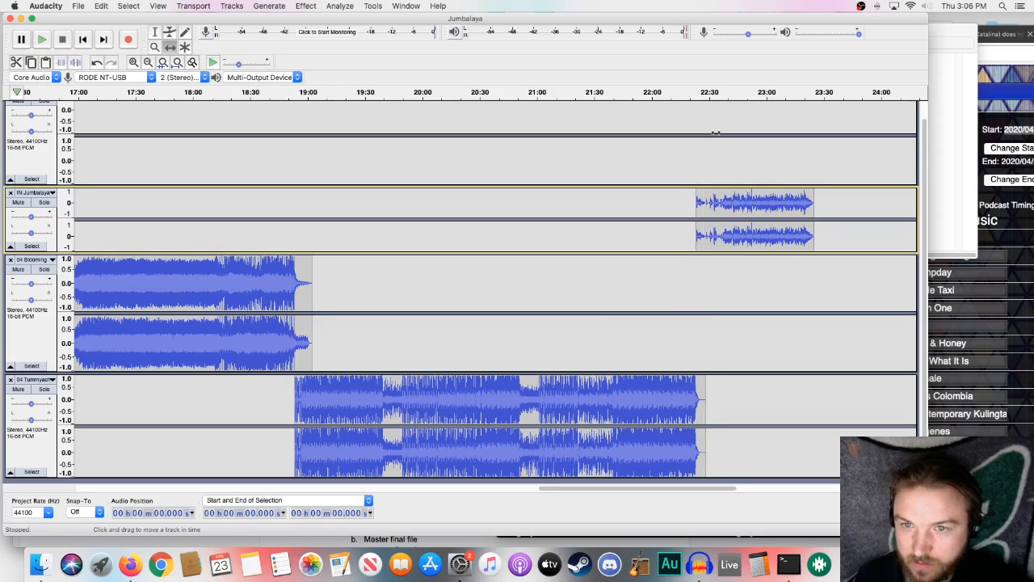
click(686, 93)
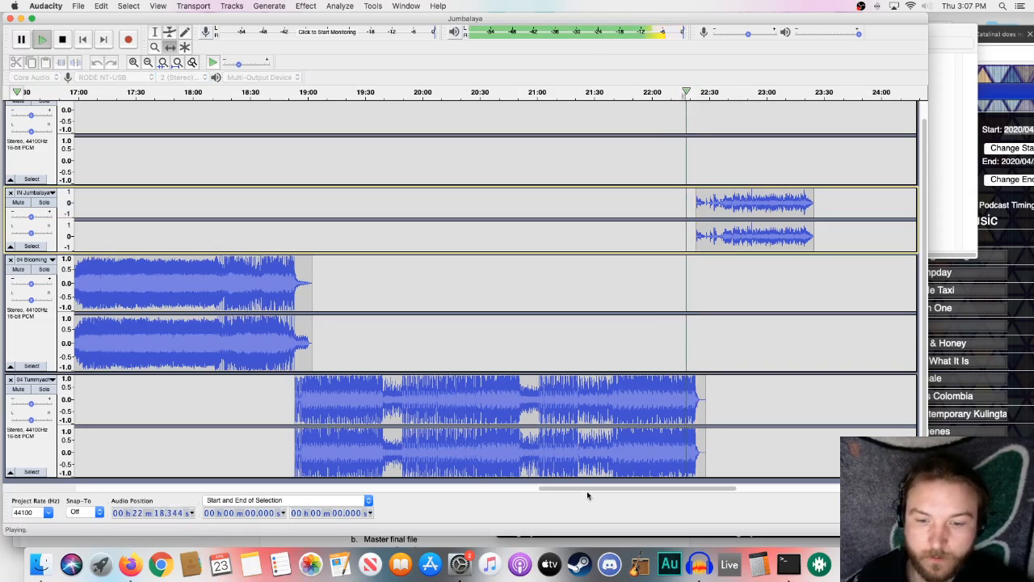
drag(578, 492, 639, 488)
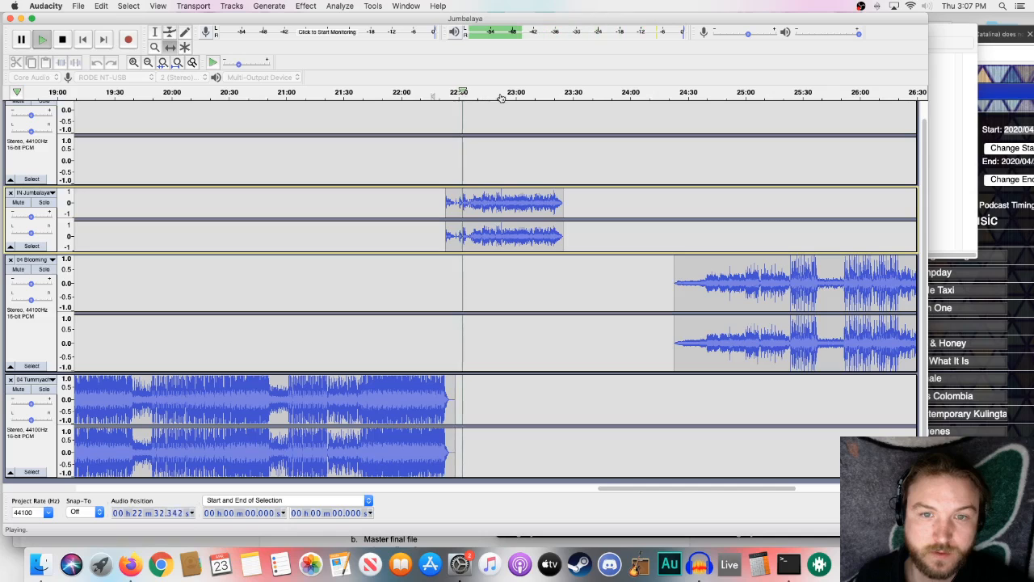
key(space)
click(538, 93)
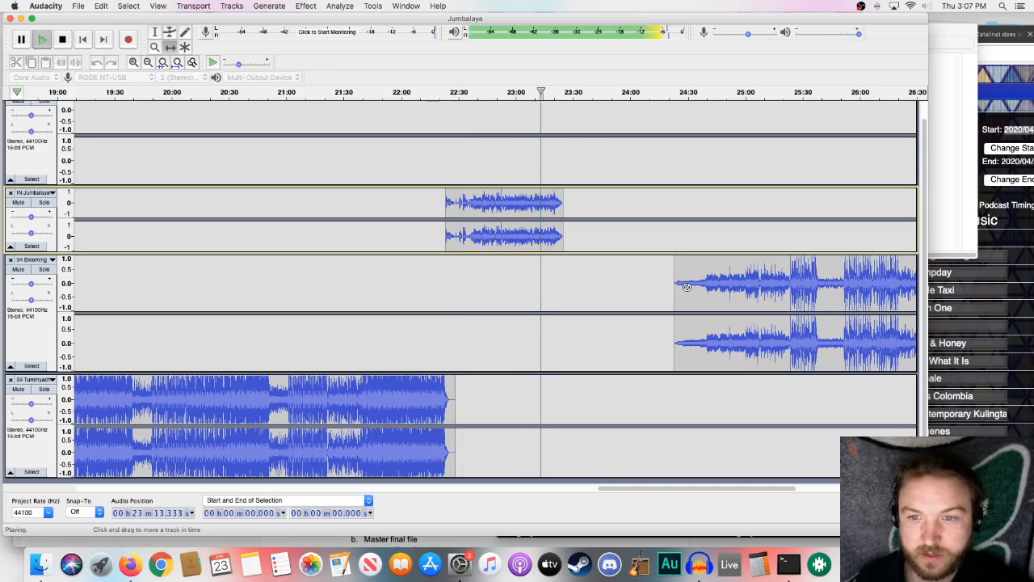
key(space)
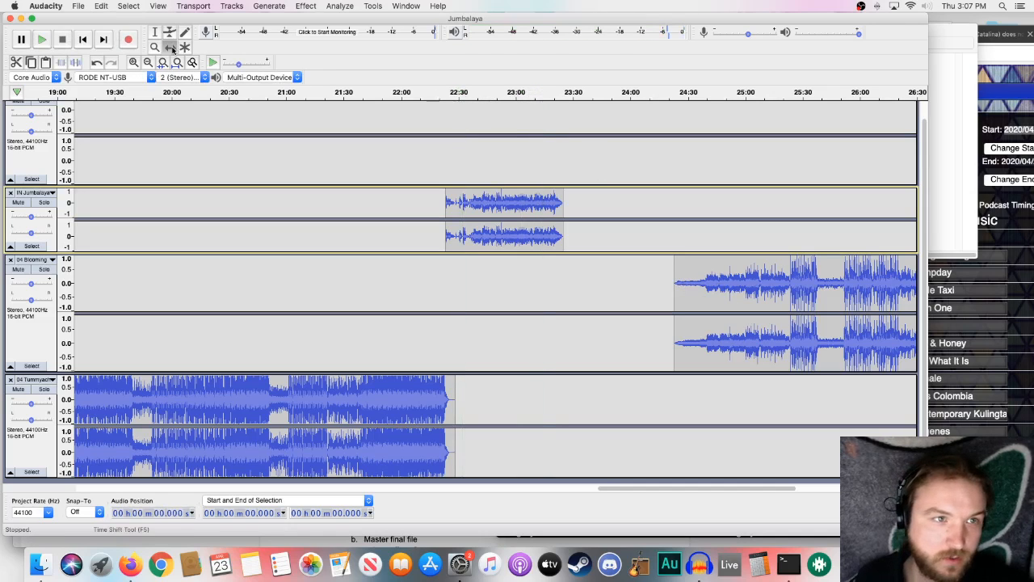
- Move the last song on the Blooming track to start at about 23:21, overlapping the one-minute clip's end, and play the transition
drag(650, 274, 586, 275)
click(601, 93)
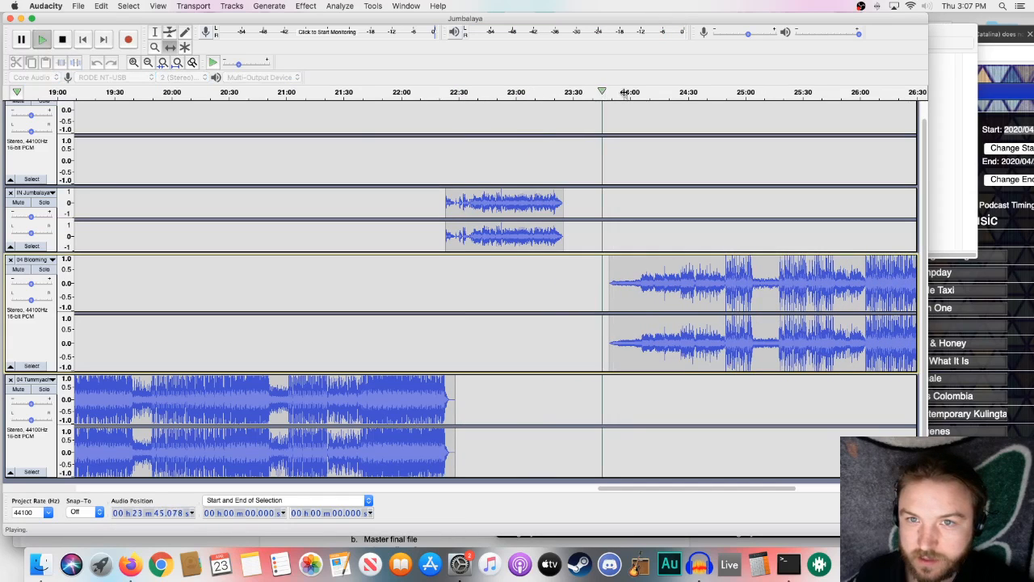
key(space)
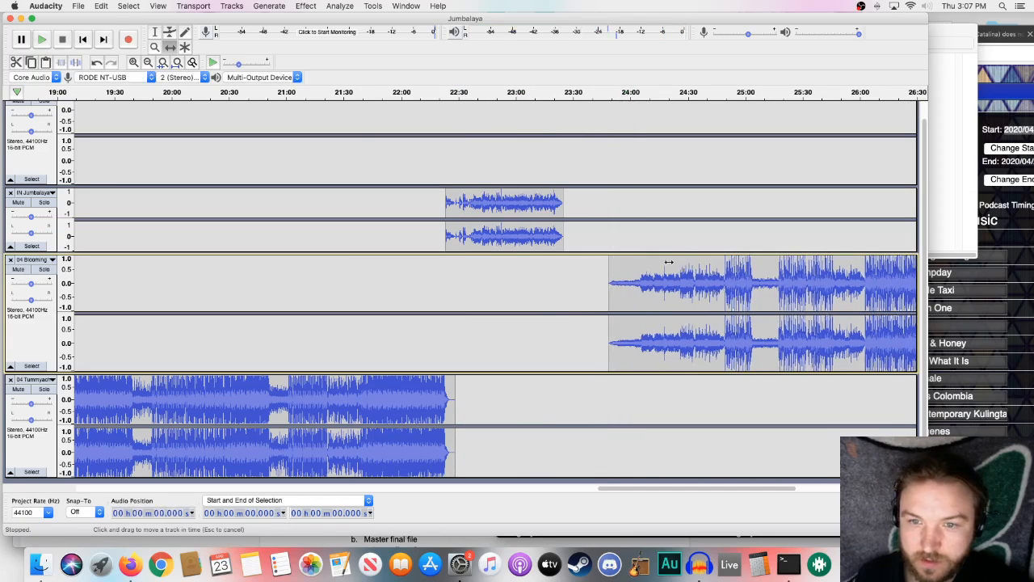
drag(669, 262, 626, 264)
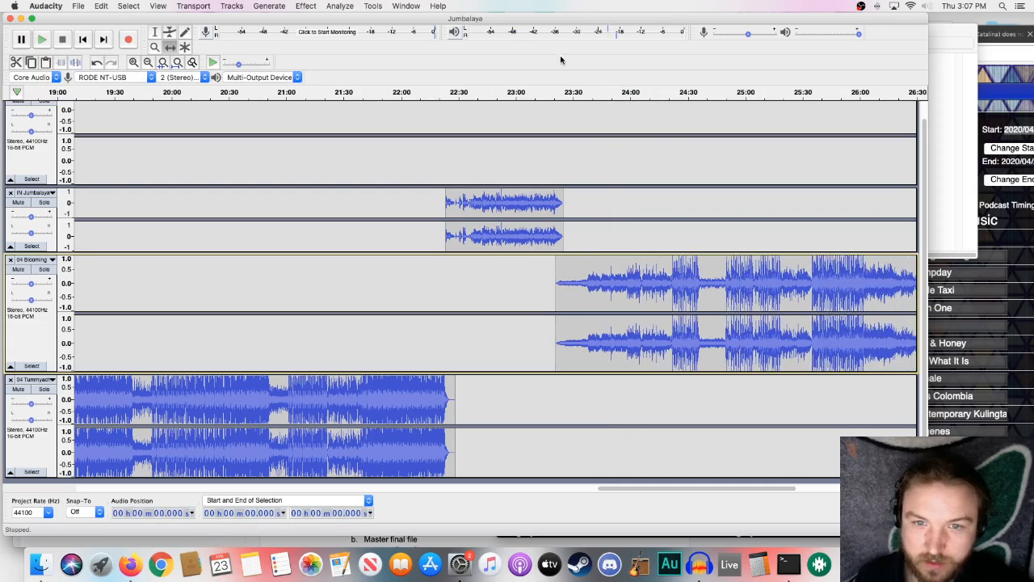
click(547, 94)
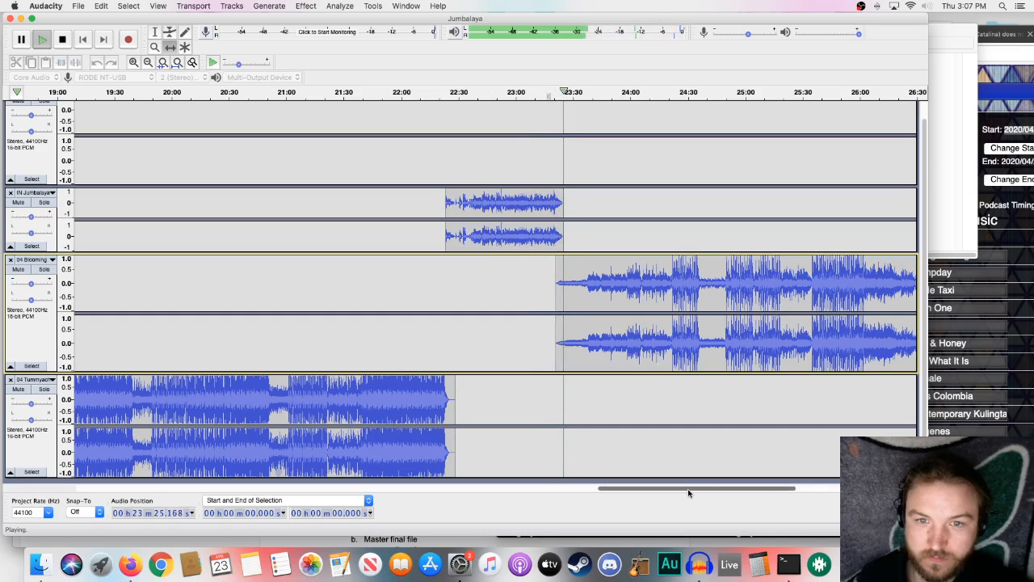
drag(692, 491, 752, 492)
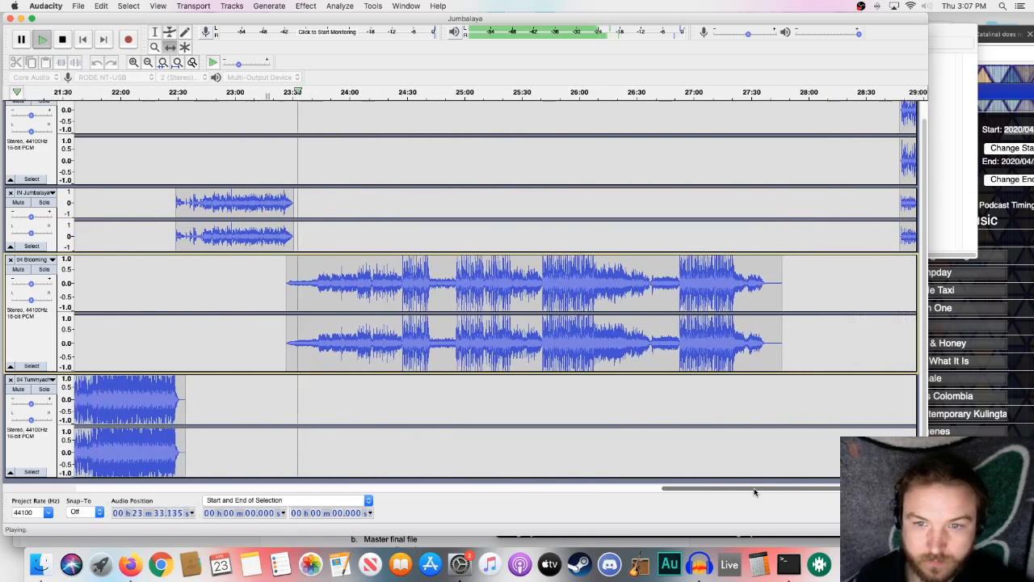
key(space)
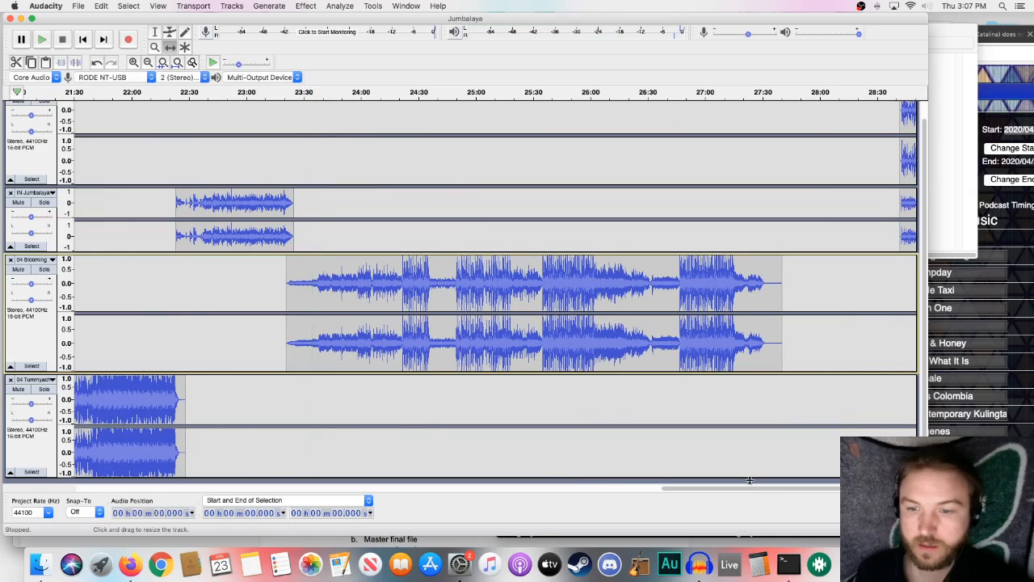
- Move the third voiceover clip to start at about 27:31 and the last clip on the IN Jumbalaya track to start at about 28:15
drag(765, 489, 822, 490)
drag(683, 166, 547, 166)
scroll(600, 196, up, 1)
drag(673, 229, 584, 214)
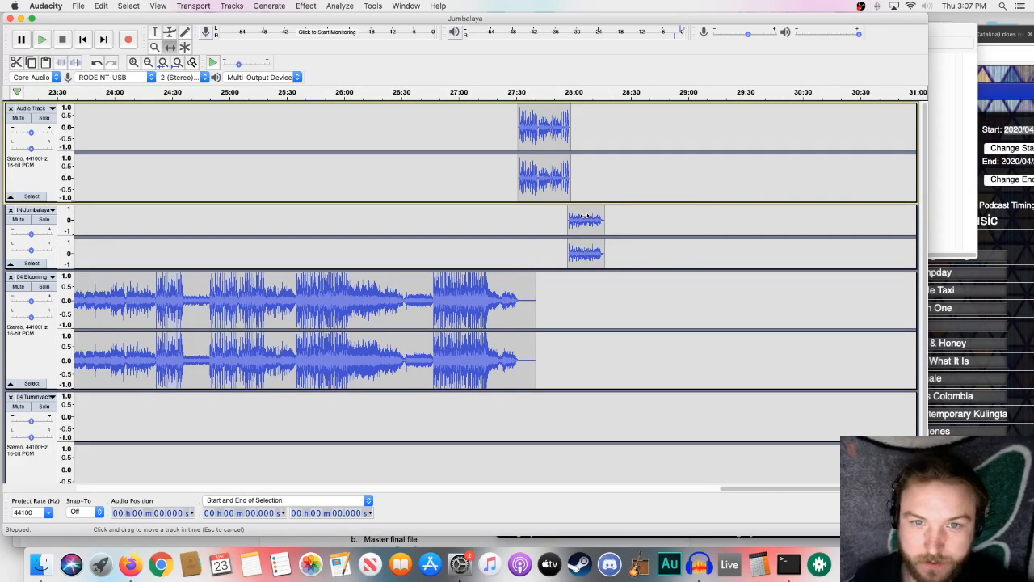
drag(583, 217, 620, 222)
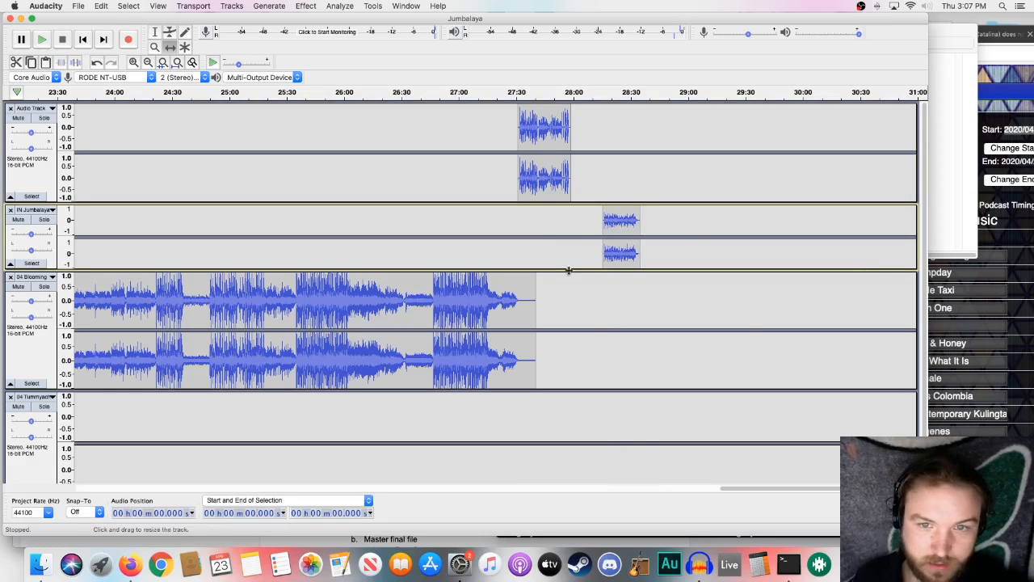
- Import SP- Fri1PM I Come From The Mountain (61s).mp3, place it before the last IN Jumbalaya clip, and delete the emptied import track
click(40, 564)
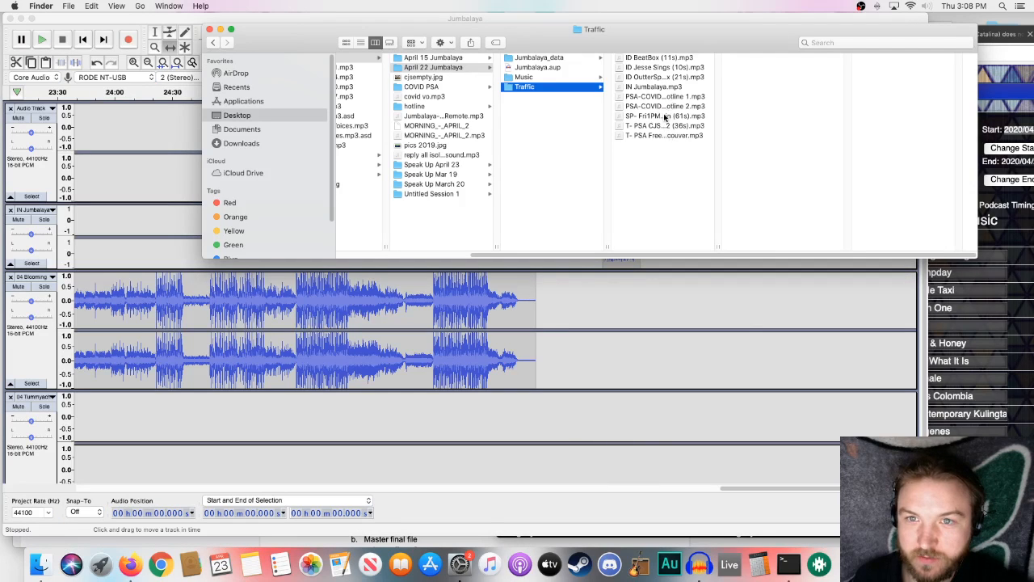
key(super+a)
drag(665, 118, 669, 346)
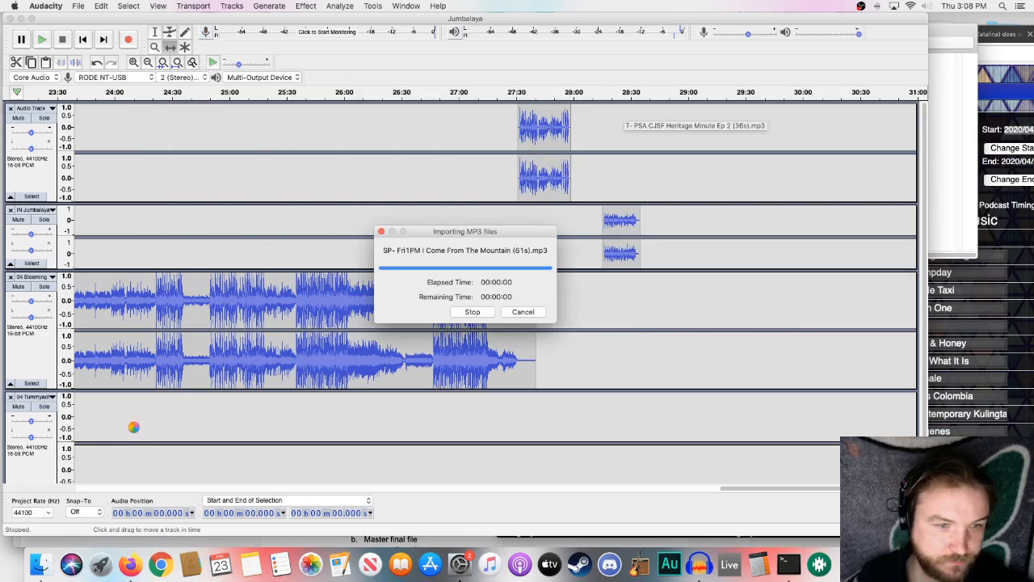
scroll(305, 384, down, 5)
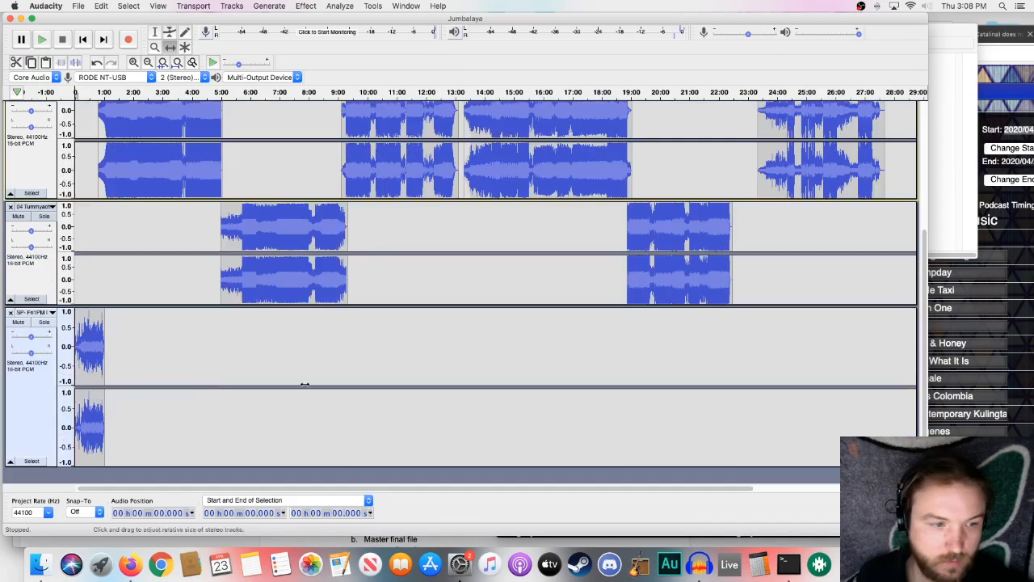
drag(106, 328, 865, 376)
scroll(865, 376, up, 3)
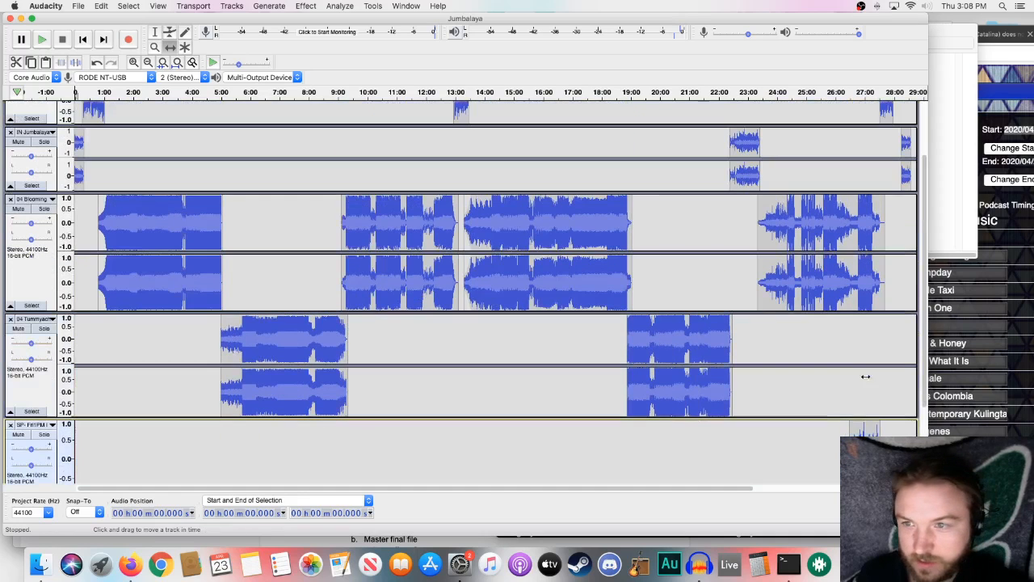
drag(869, 446, 911, 218)
scroll(906, 357, up, 2)
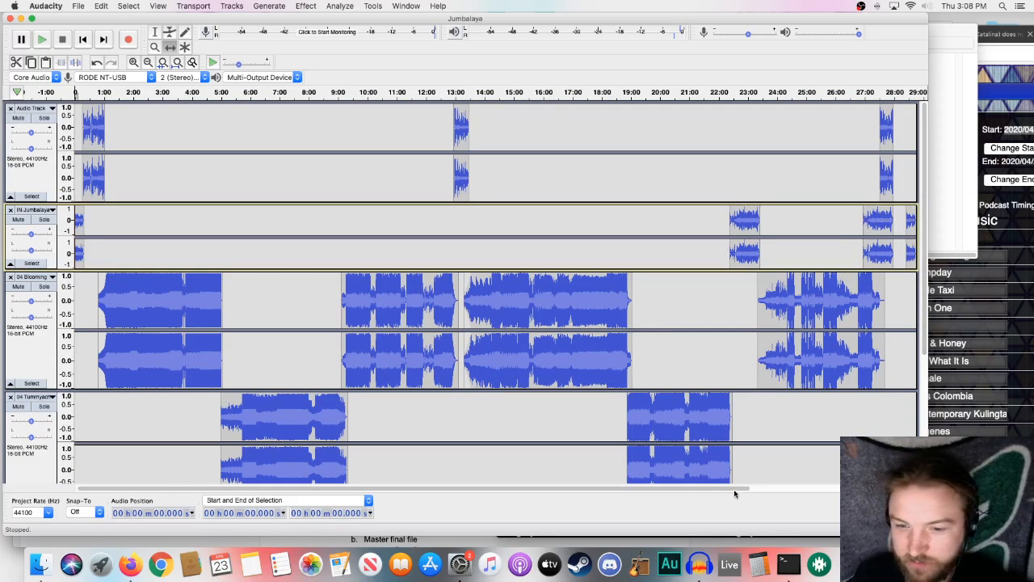
scroll(635, 356, down, 5)
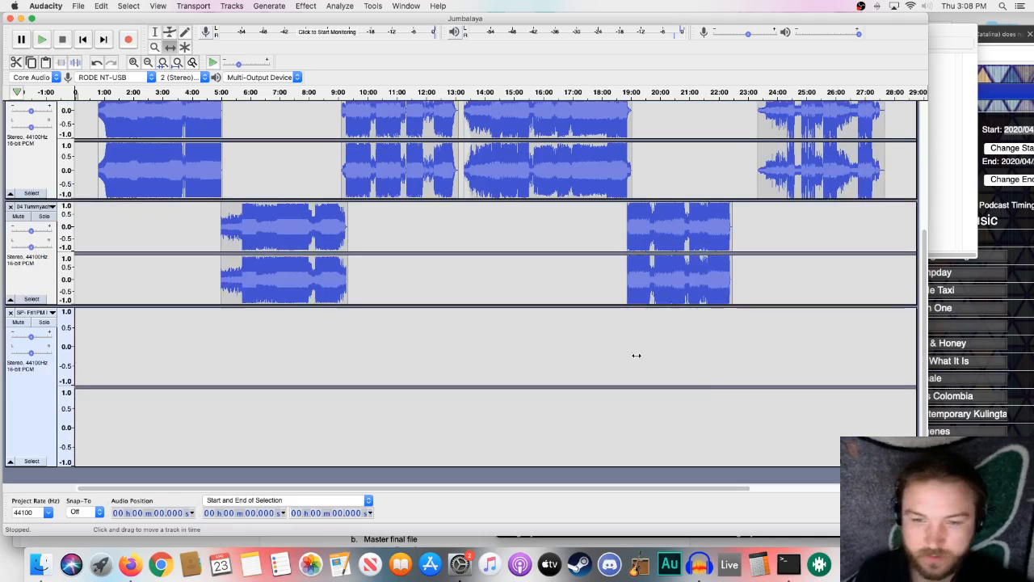
click(11, 313)
- Move the last IN Jumbalaya clip to about 29:45, the one-minute spot before it to about 27:22, and the third voiceover to about 27:40
scroll(641, 308, right, 5)
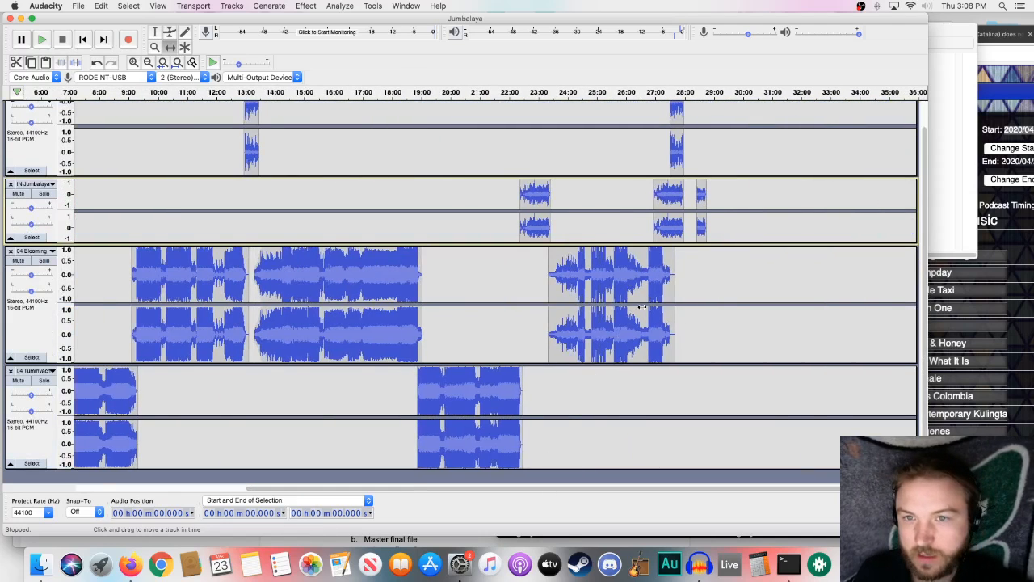
scroll(640, 308, up, 1)
drag(671, 219, 742, 226)
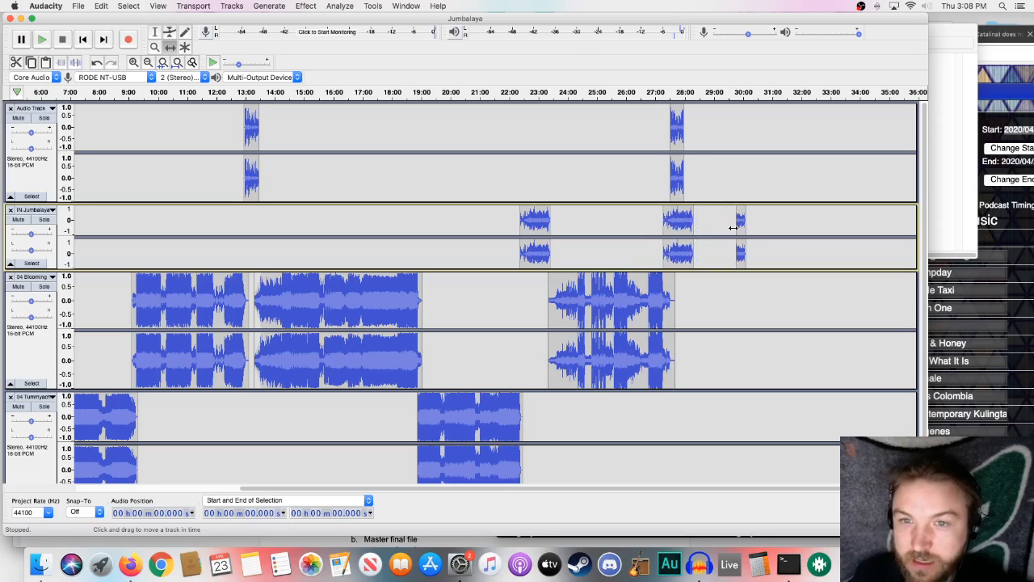
drag(670, 232, 687, 219)
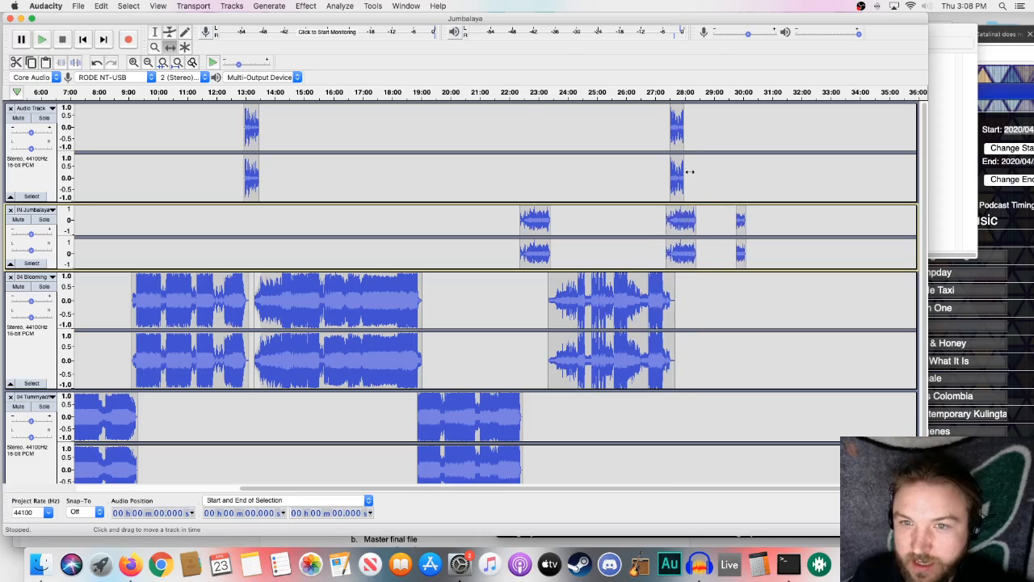
drag(678, 172, 684, 173)
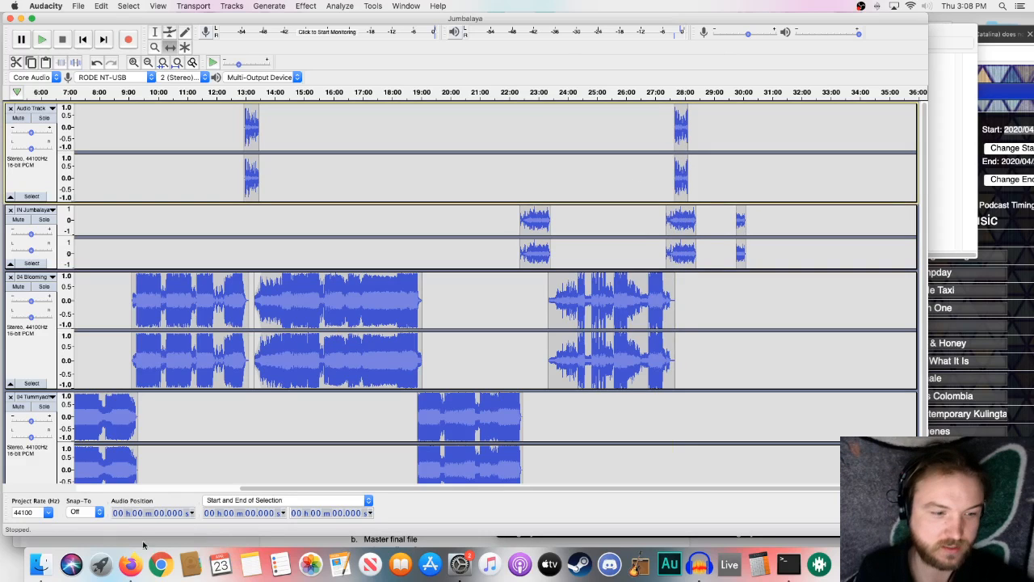
- Import the IN VanMixtape theme file ending in "eme-2.mp3" from the Mixtape folder into the project
click(39, 566)
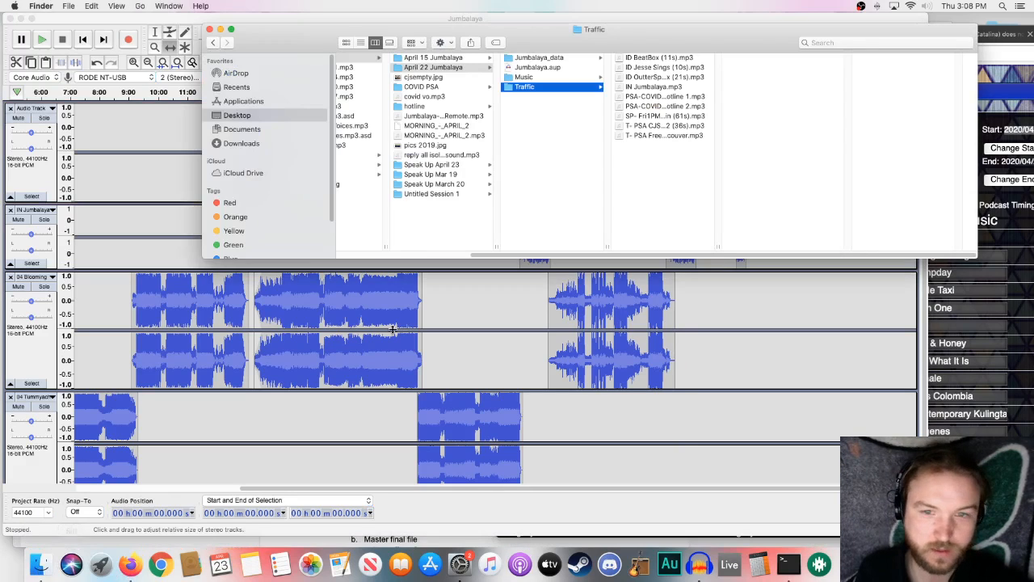
scroll(500, 257, left, 5)
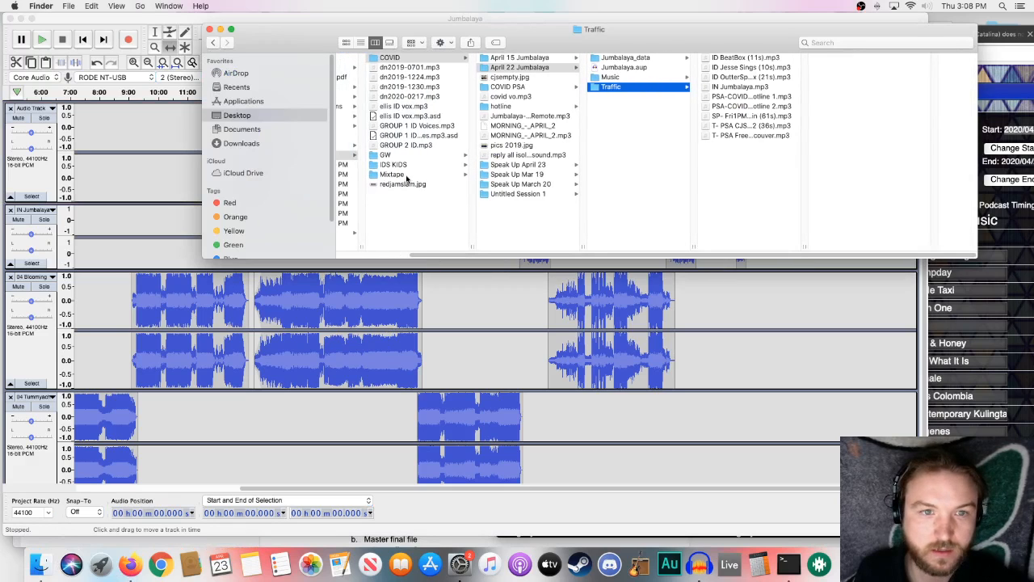
click(396, 175)
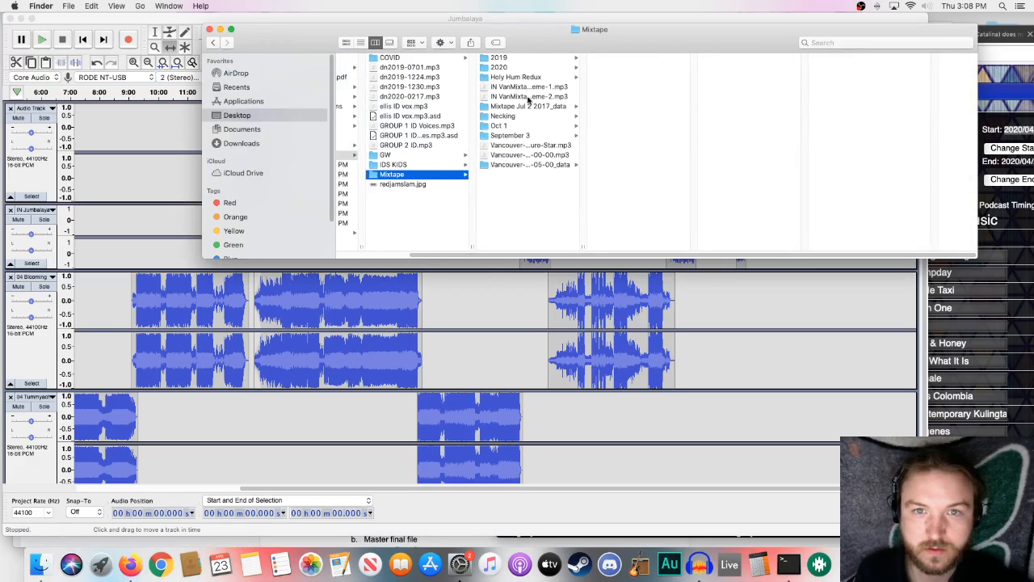
drag(529, 98, 738, 300)
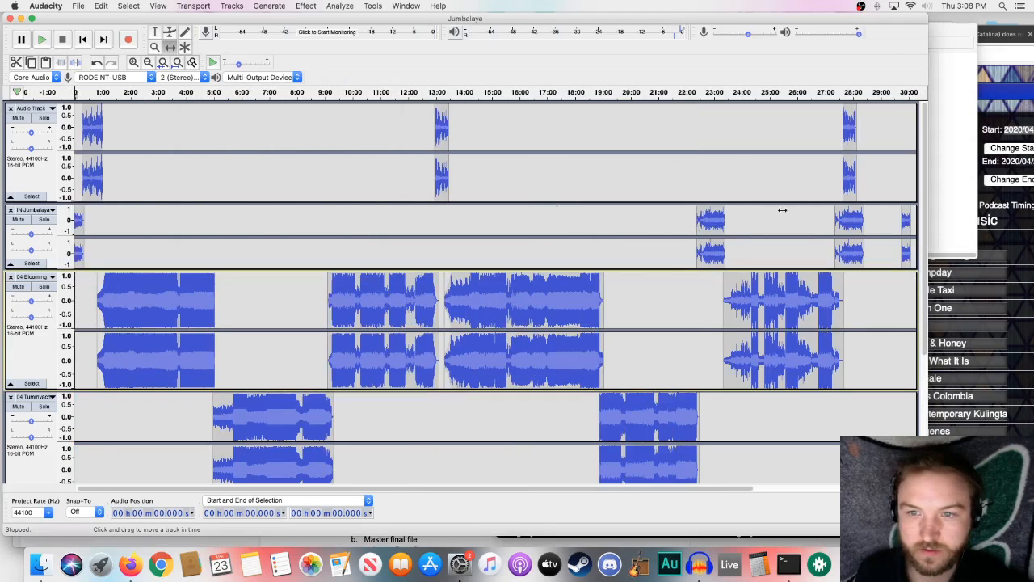
drag(856, 219, 813, 404)
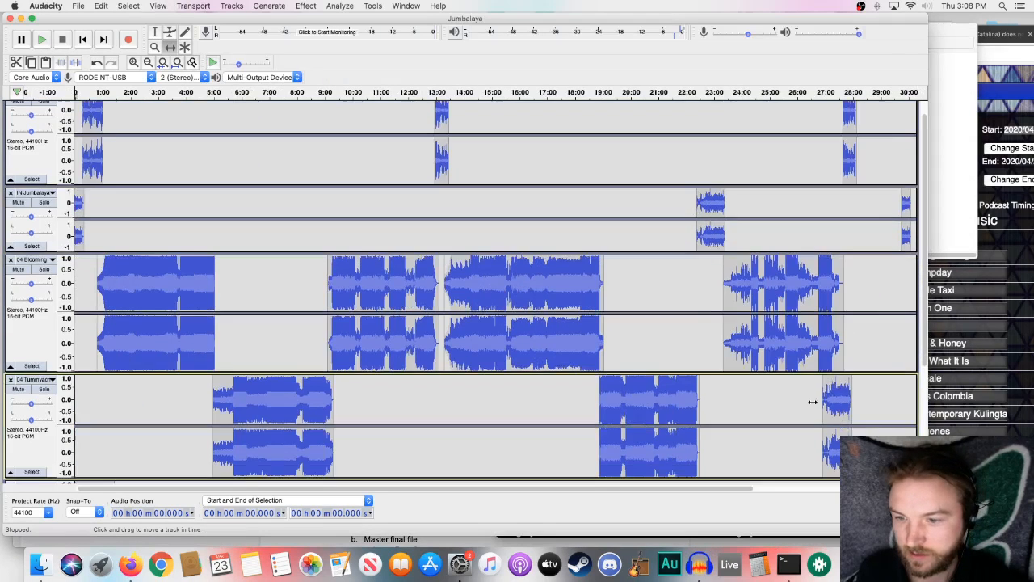
scroll(771, 369, down, 5)
drag(838, 226, 449, 339)
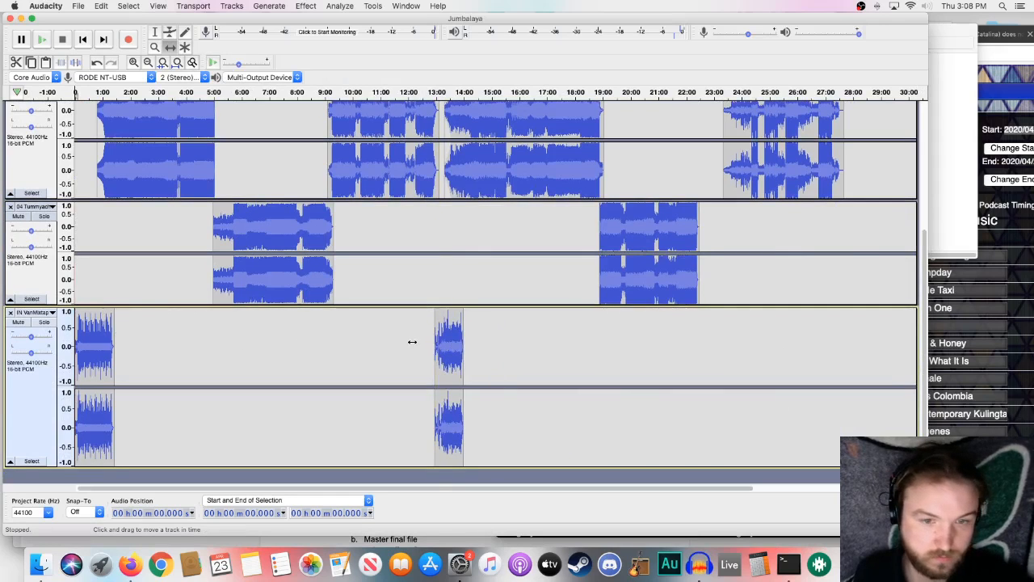
key(super+z)
key(super+z)
key(super+z)
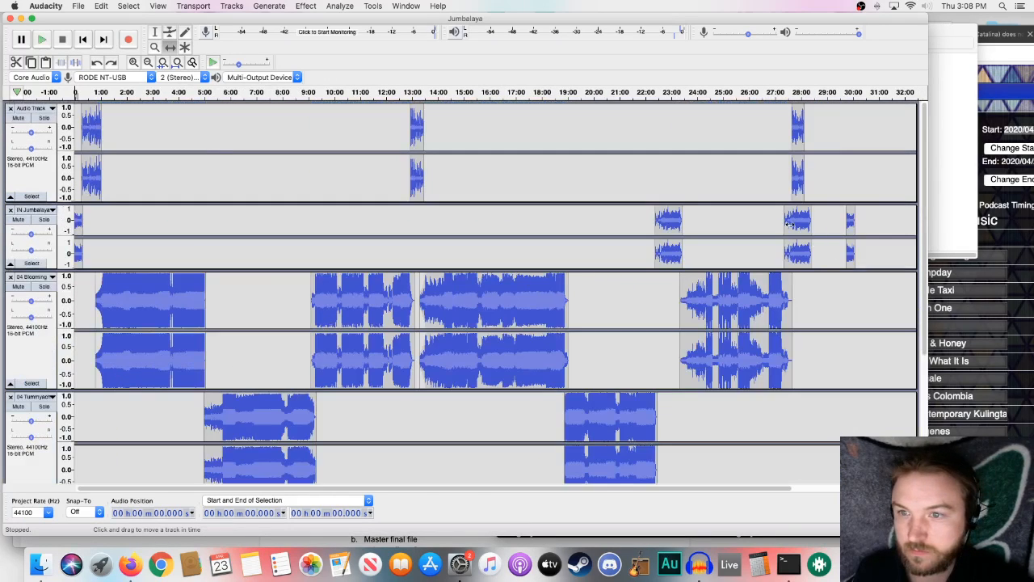
- Replace the second one-minute spot on the IN Jumbalaya track with the imported theme clip at about 27:22, and delete the import track
drag(788, 225, 730, 436)
scroll(735, 409, down, 5)
drag(282, 388, 272, 388)
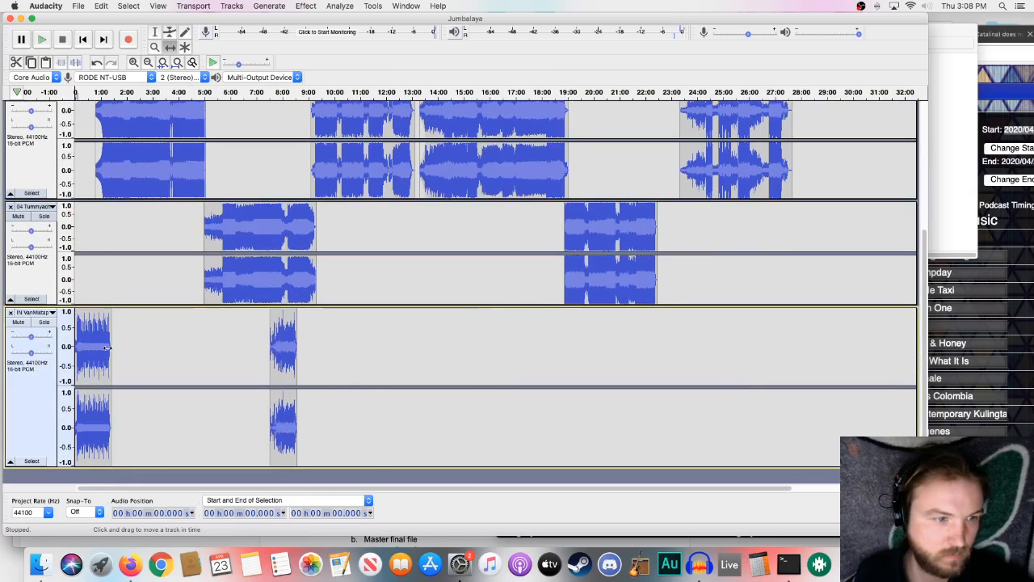
drag(95, 356, 852, 174)
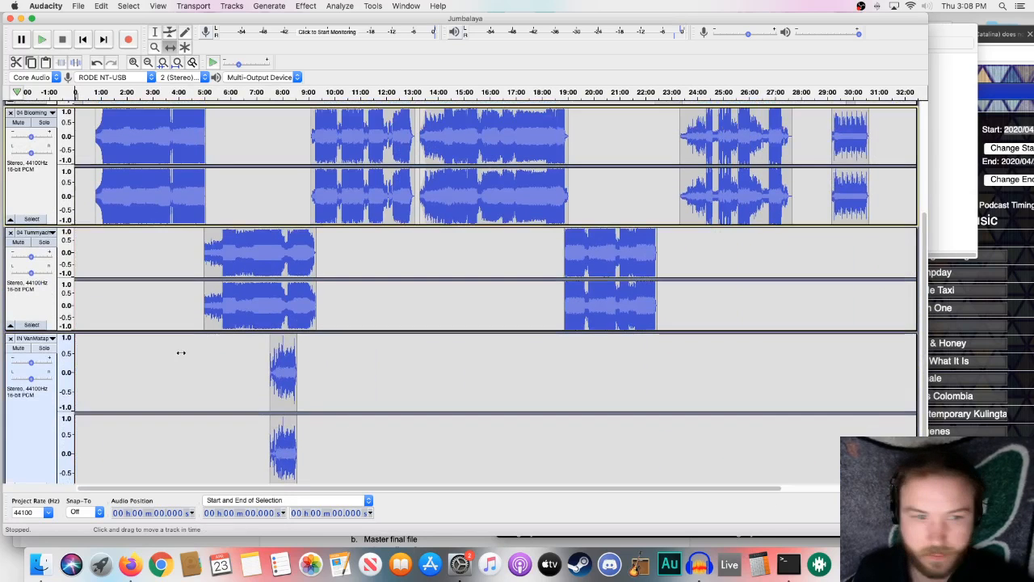
click(12, 339)
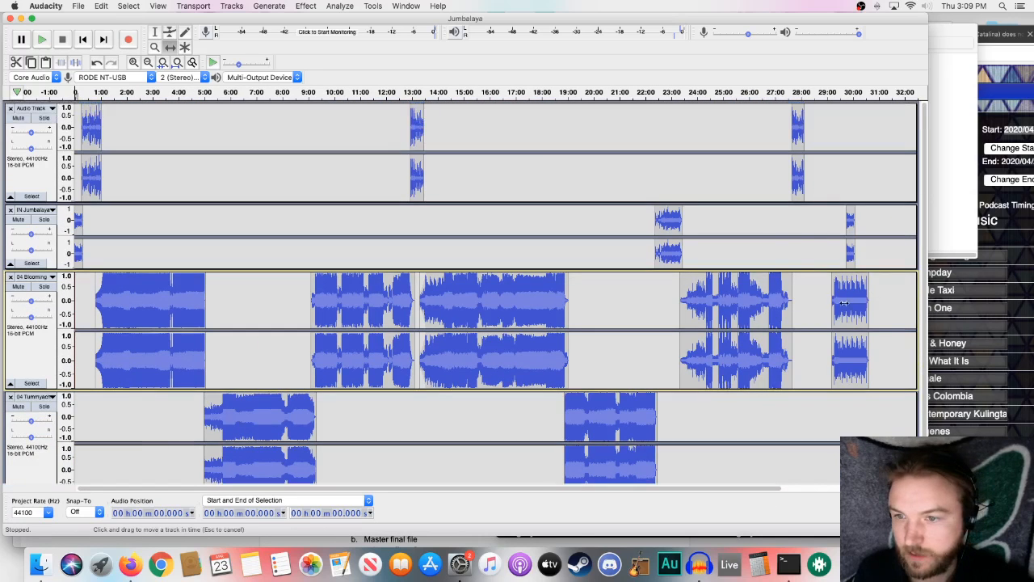
drag(796, 240, 801, 212)
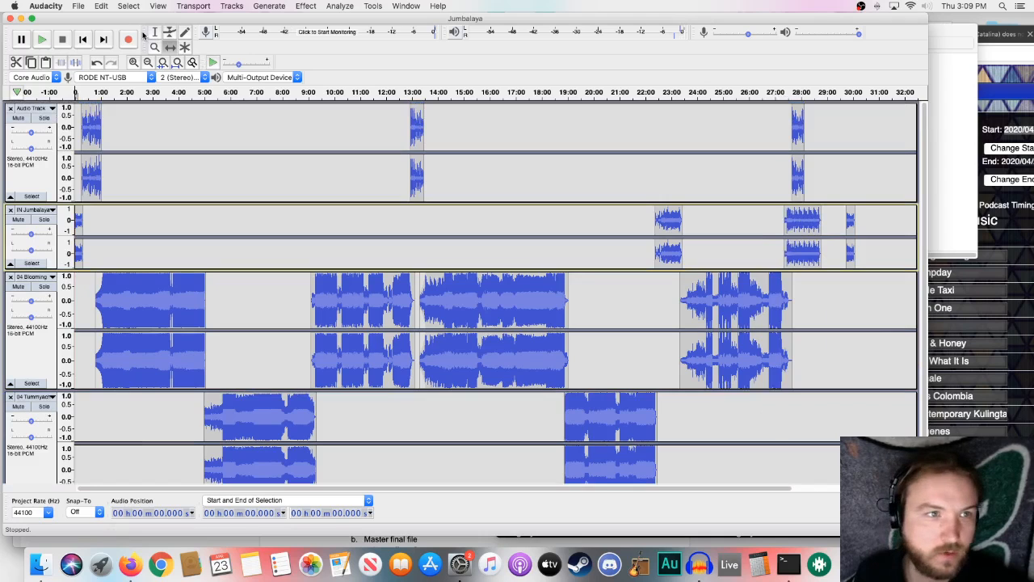
click(169, 34)
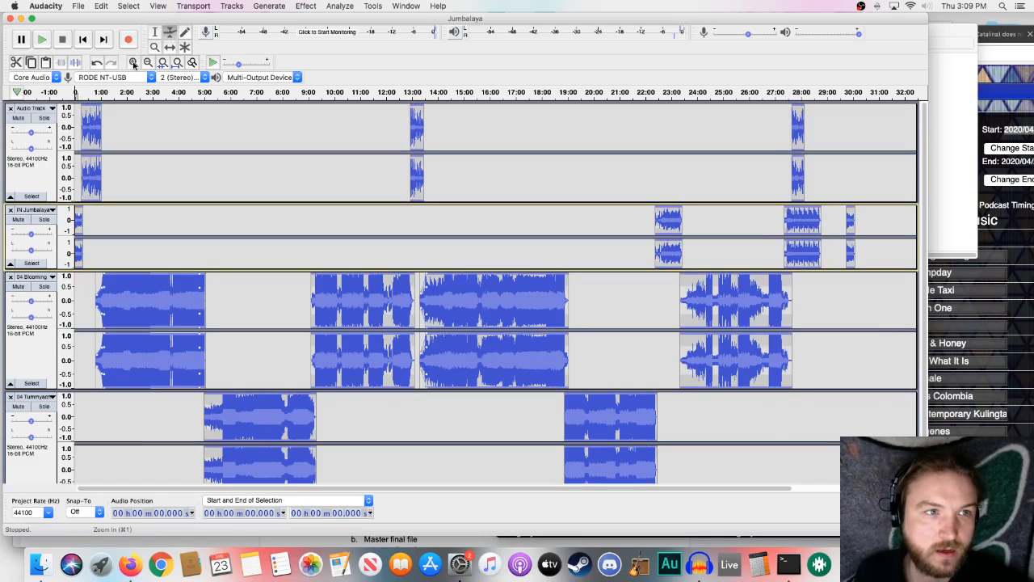
click(134, 63)
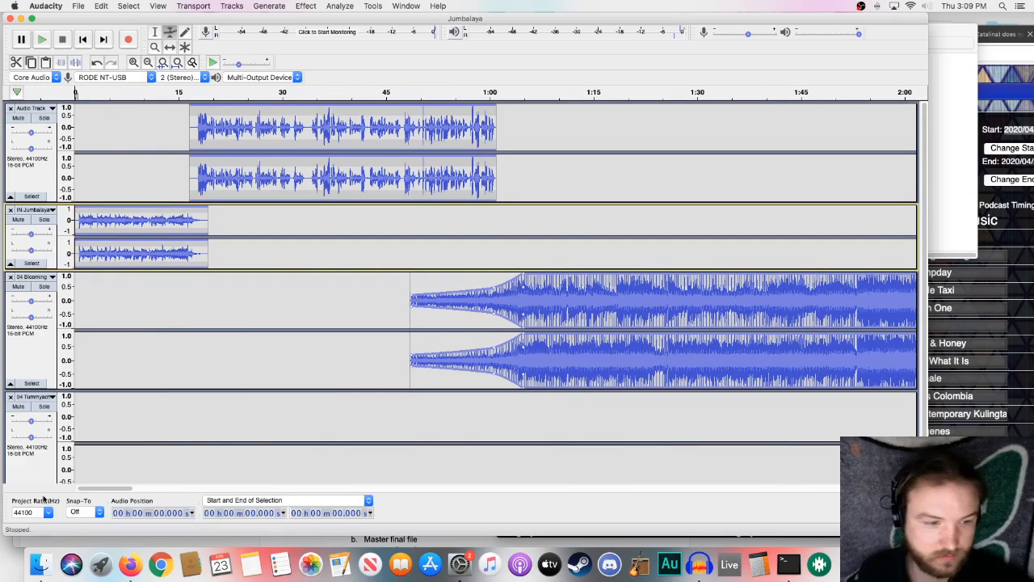
drag(119, 491, 832, 461)
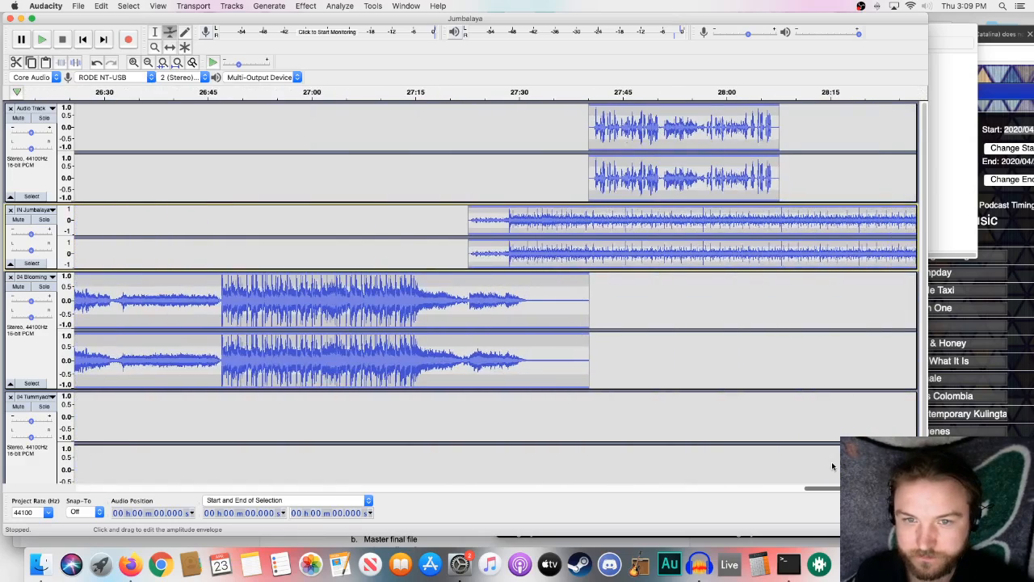
drag(551, 214, 613, 233)
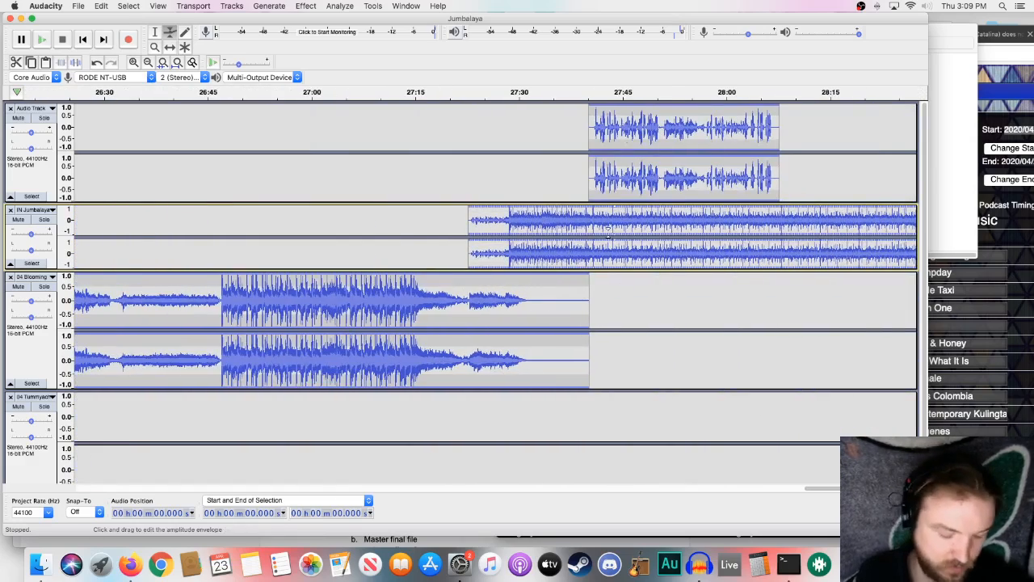
key(super+z)
- Shift the theme clip to start at about 27:30, play the transition from about 27:22, and move the third voiceover to about 27:36
click(170, 46)
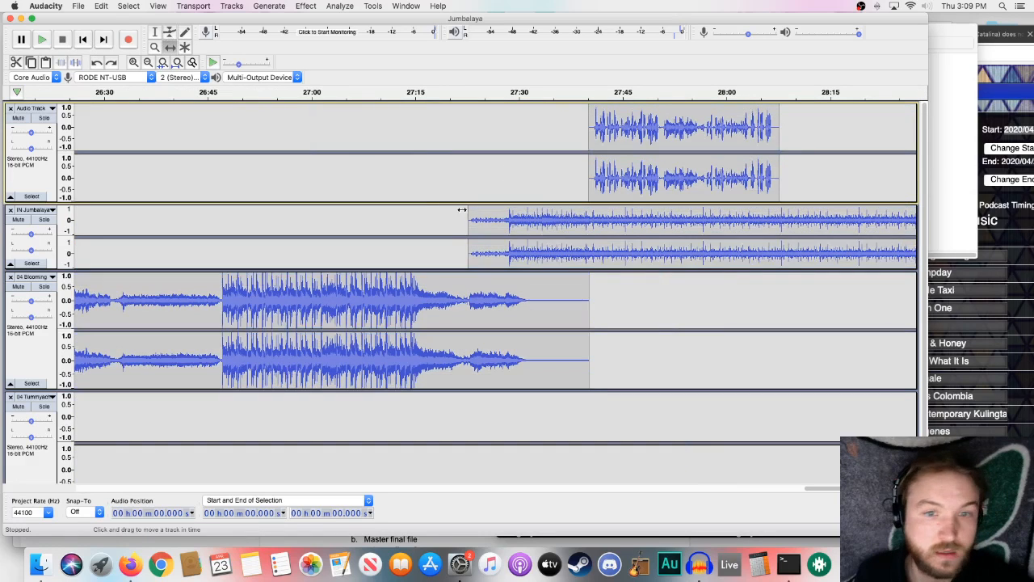
drag(476, 229, 527, 229)
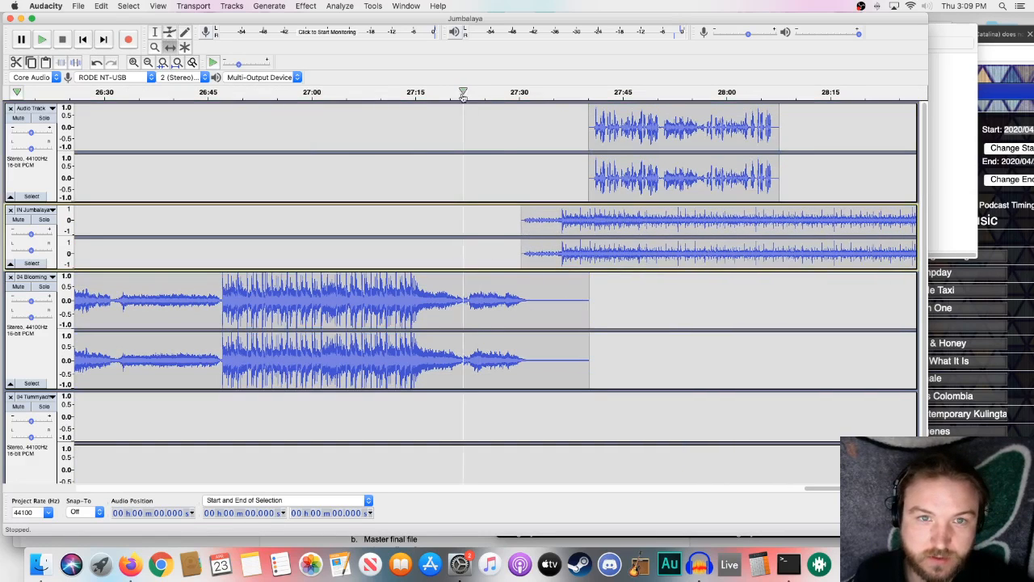
click(460, 91)
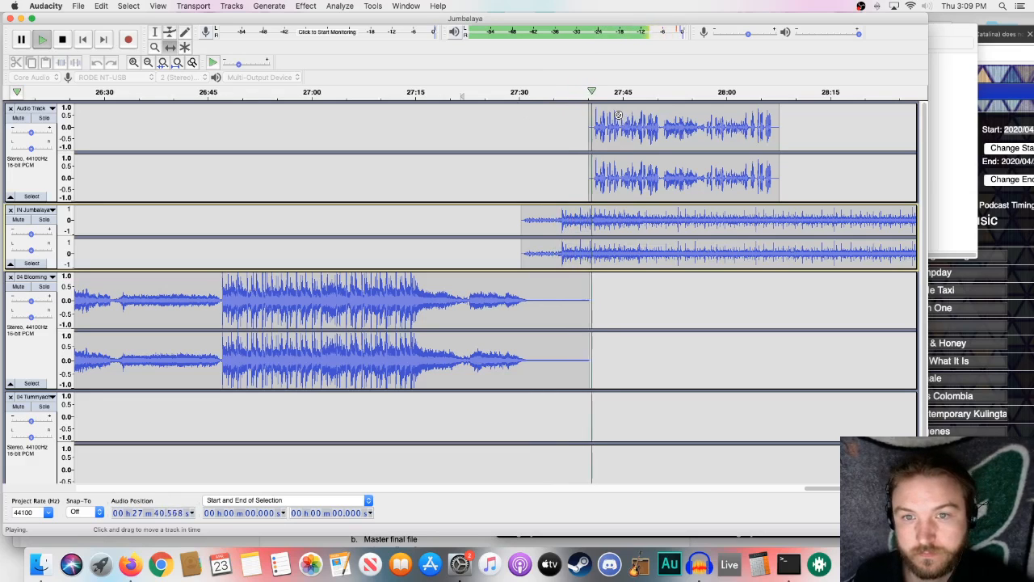
click(63, 40)
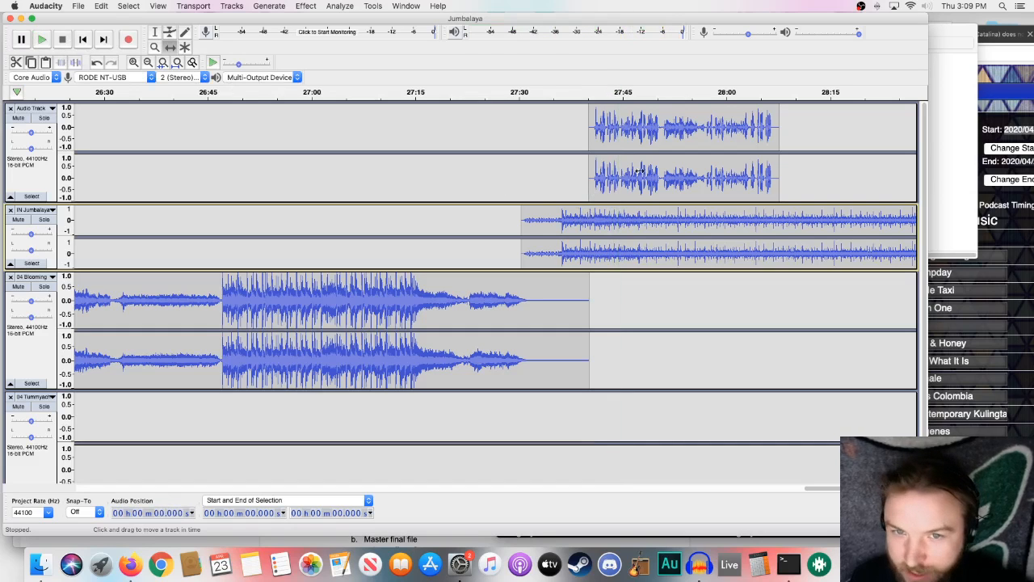
drag(653, 173, 623, 173)
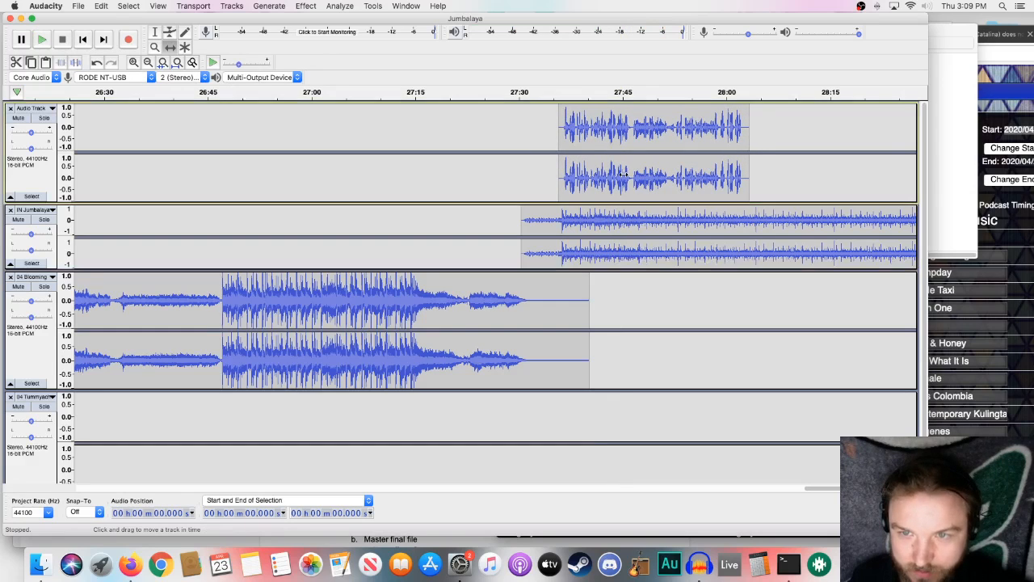
- Lower the theme clip's volume with the Envelope tool under the third voiceover, from about 27:36 to 28:03, restoring full level after it
click(169, 34)
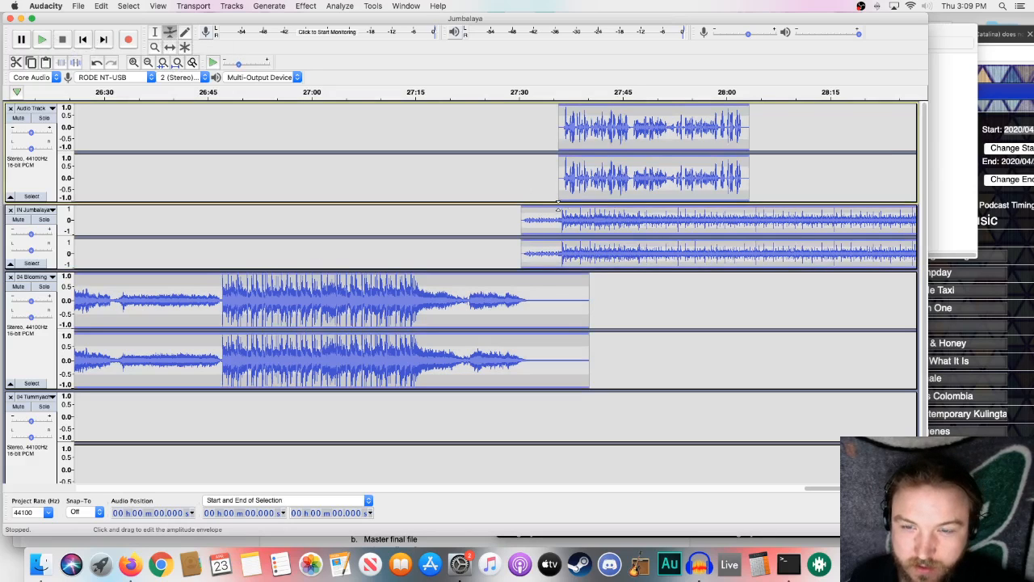
click(559, 210)
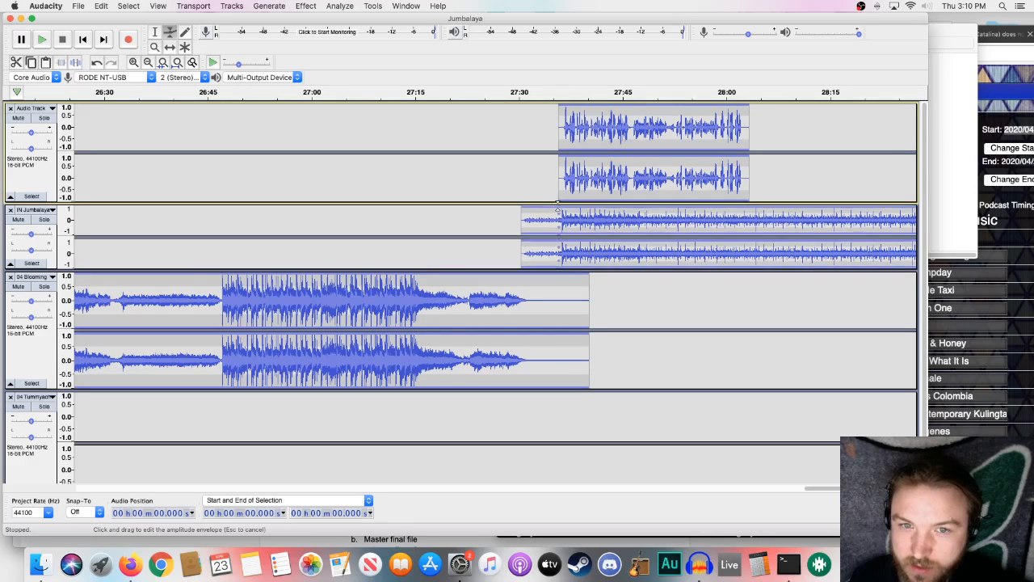
click(564, 208)
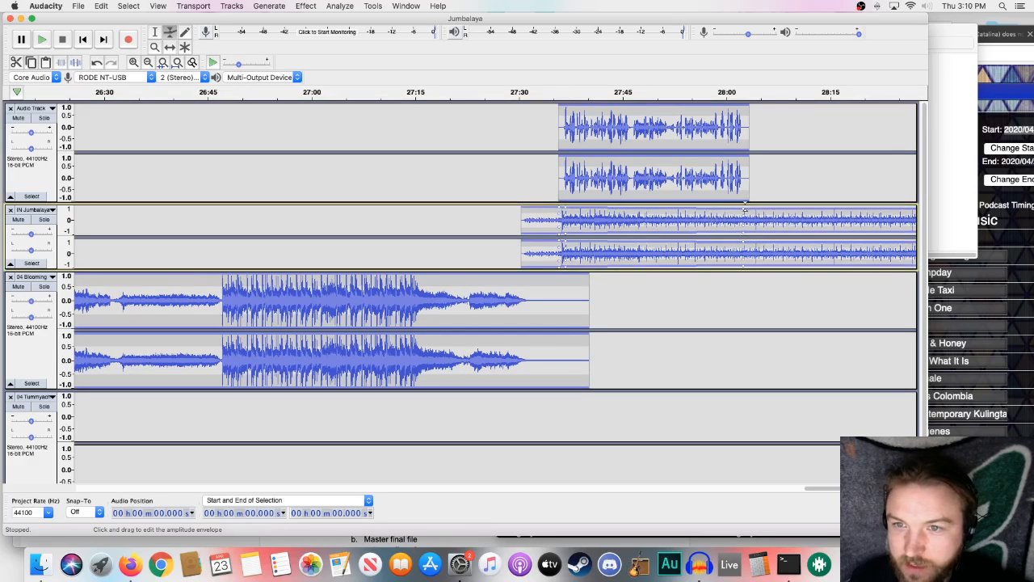
drag(743, 211, 748, 208)
click(563, 204)
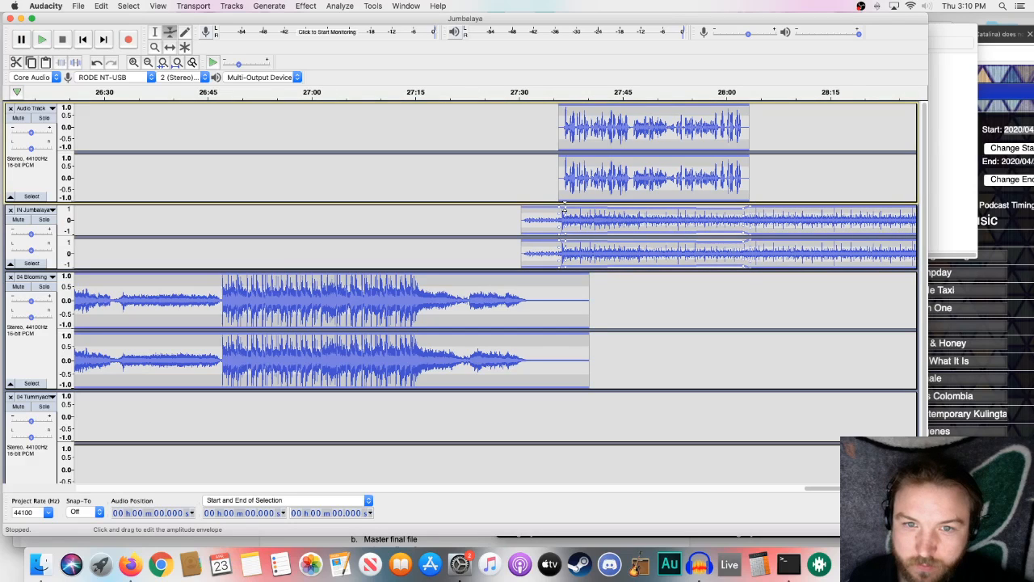
drag(565, 212, 565, 217)
drag(744, 209, 738, 211)
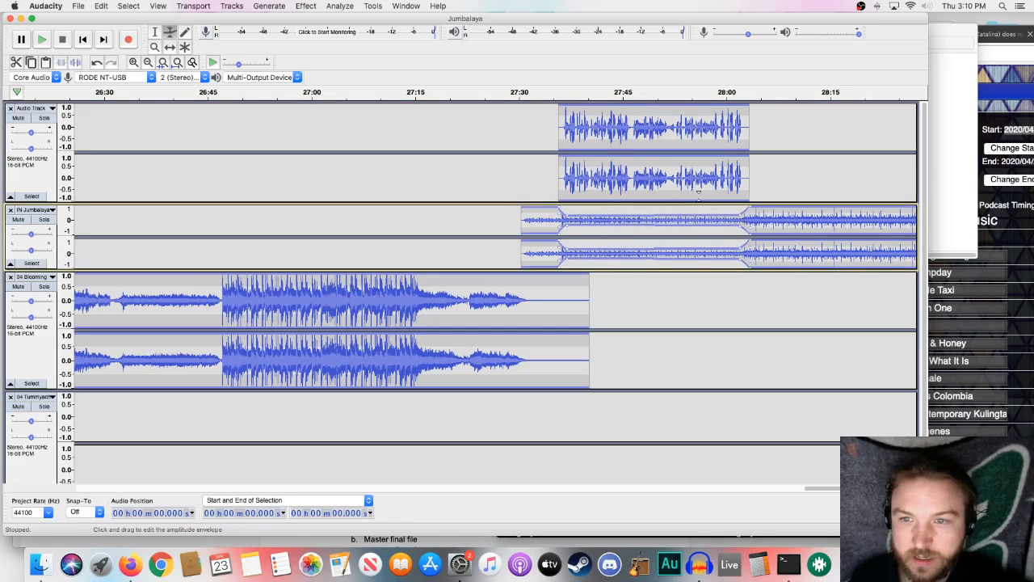
- Play the ducked theme under the third voiceover from about 27:33 to check the mix and the return to full level
click(540, 92)
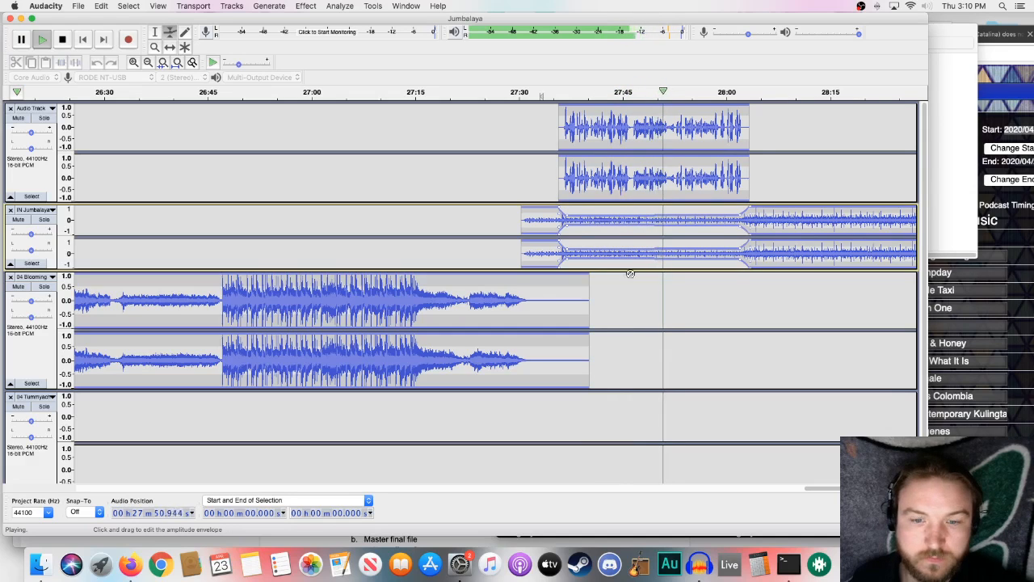
scroll(838, 493, right, 5)
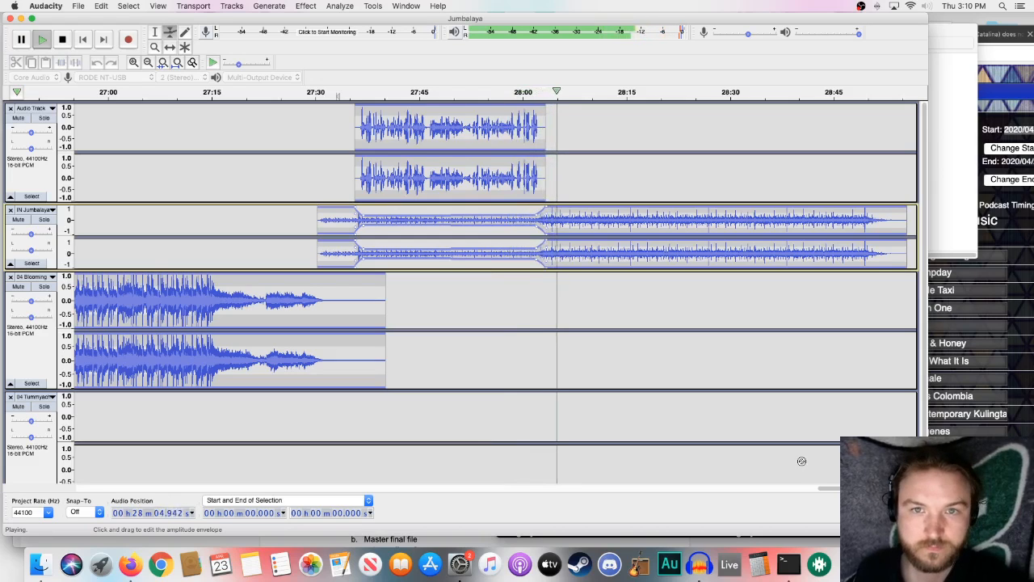
click(63, 40)
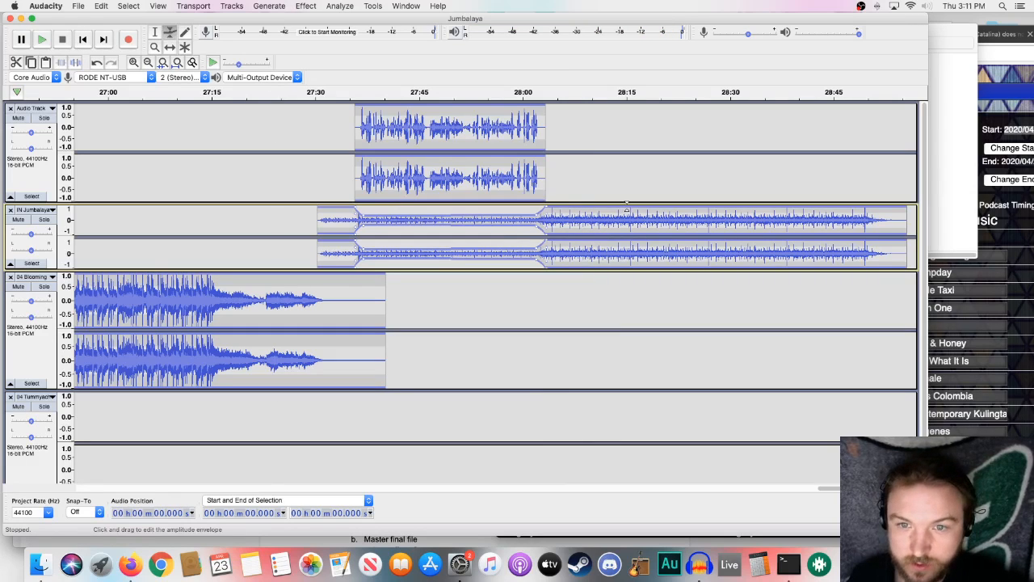
- Try fading the theme clip down with the Envelope tool from about 28:15 to 28:25, and undo it
drag(627, 208, 699, 216)
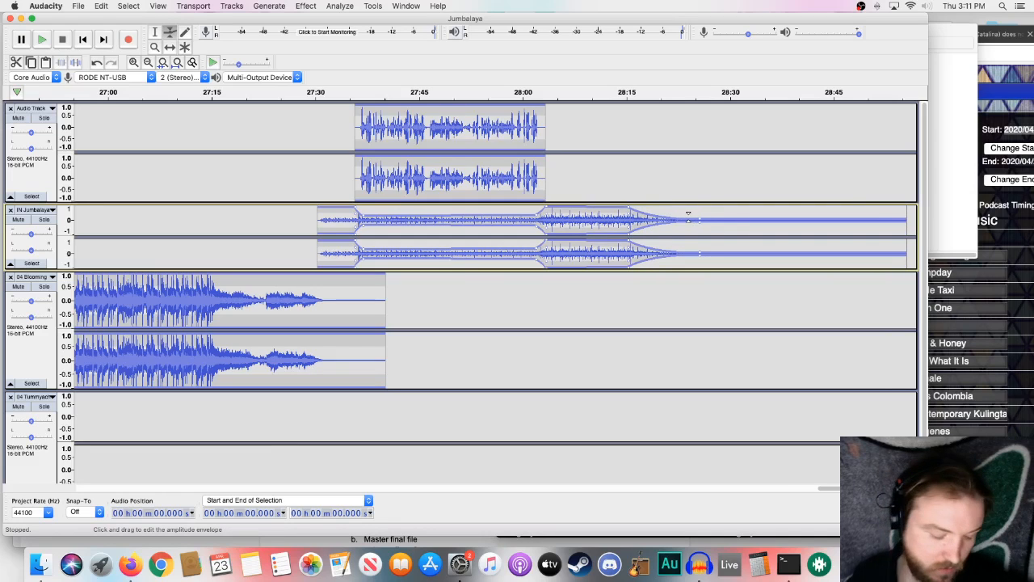
key(super+z)
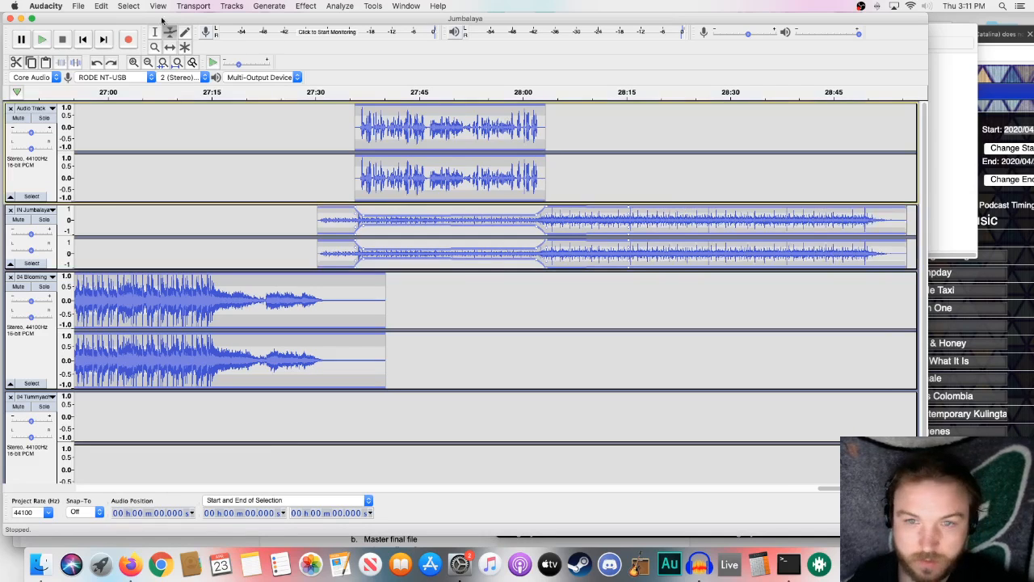
- Split the theme clip on the IN Jumbalaya track at about 28:30 and delete the part after the split
click(159, 34)
click(660, 216)
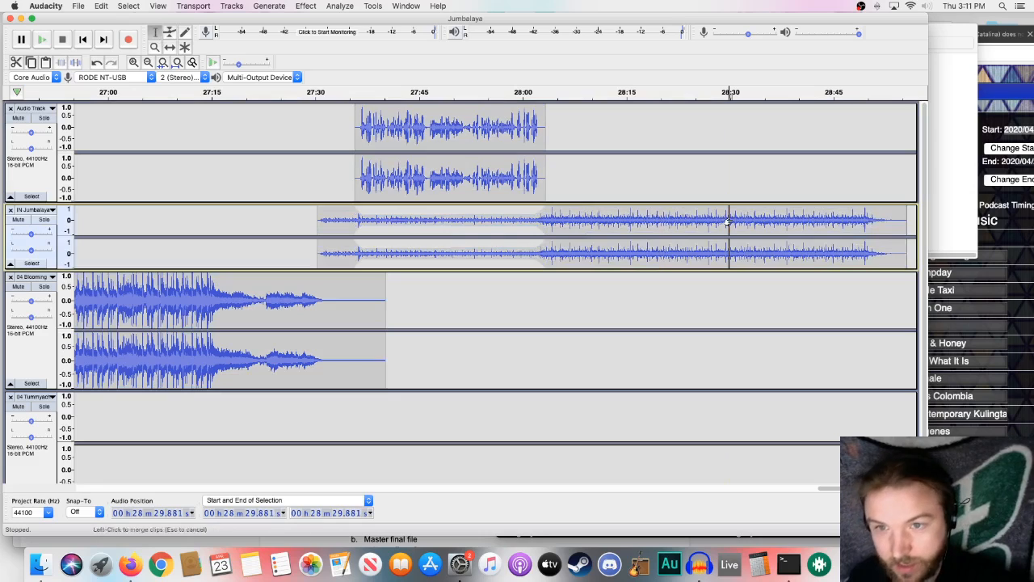
double_click(753, 217)
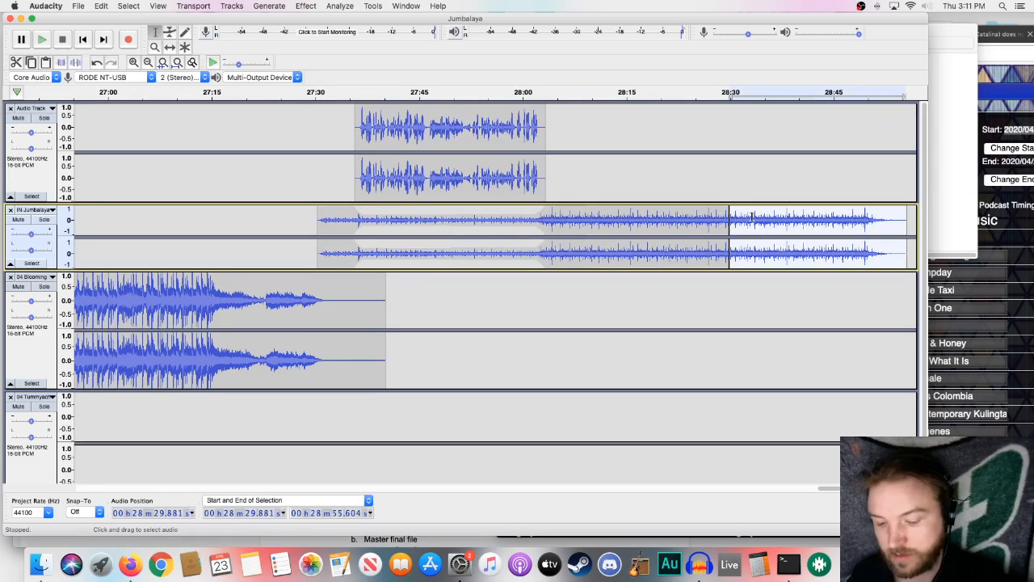
key(Delete)
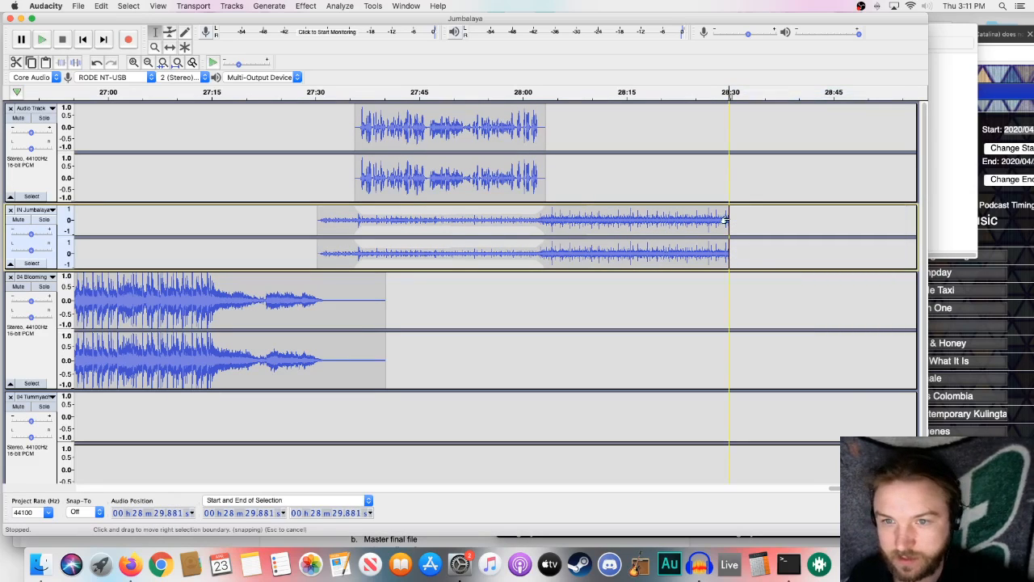
- Apply a Fade Out to the theme clip from about 28:15 to its end at 28:30, and play it from about 28:12
drag(725, 219, 622, 235)
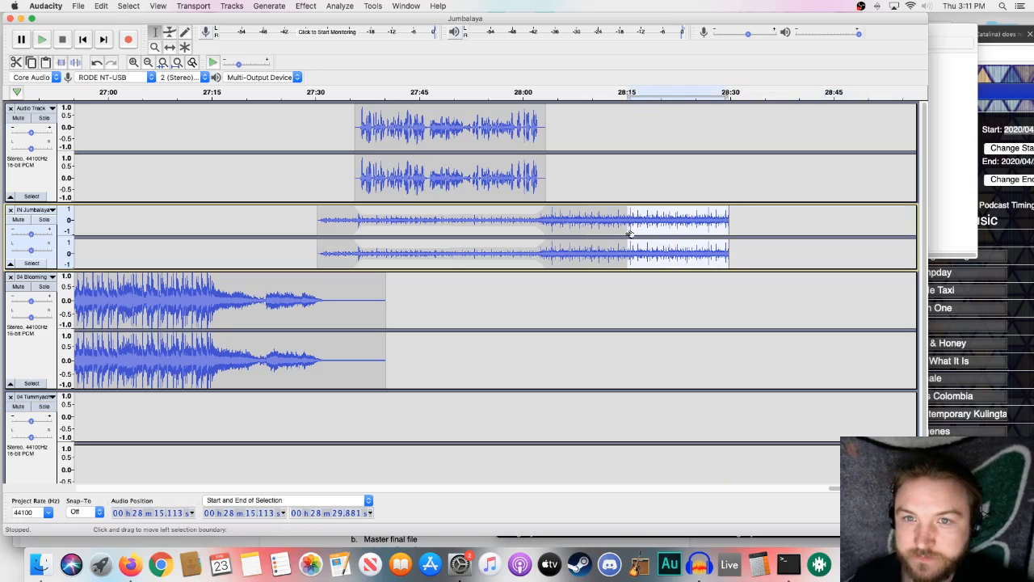
click(305, 7)
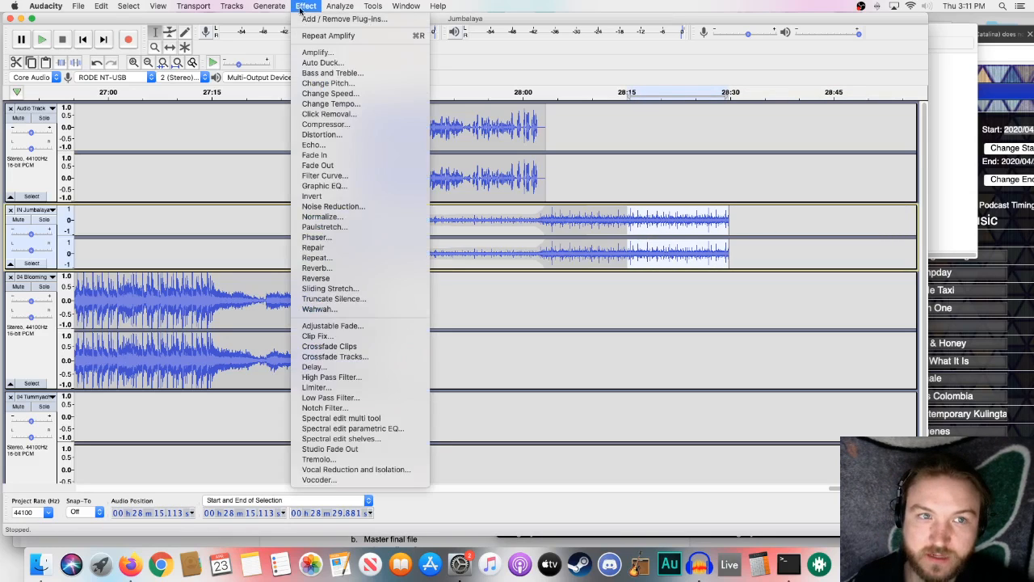
click(329, 166)
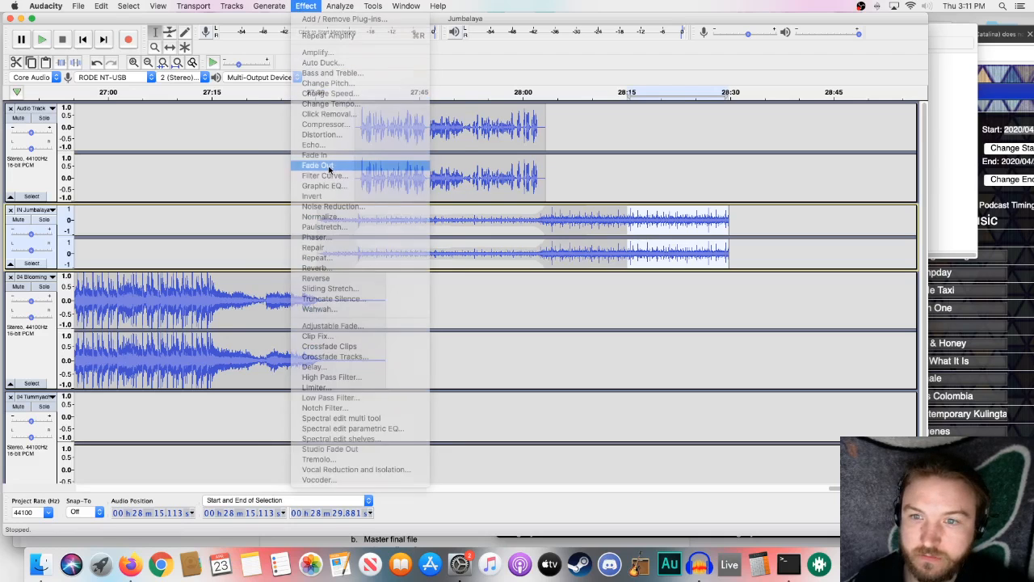
click(606, 208)
key(space)
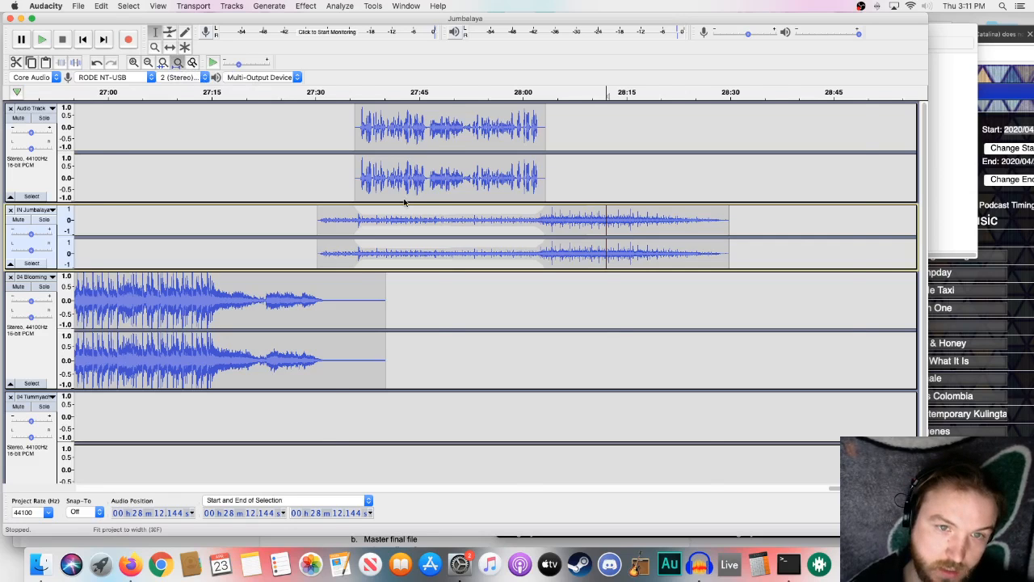
- Set up an audio export of the whole program as an MP3 named "Jumbalaya April 23" in the April 22 Jumbalaya folder
key(super+f)
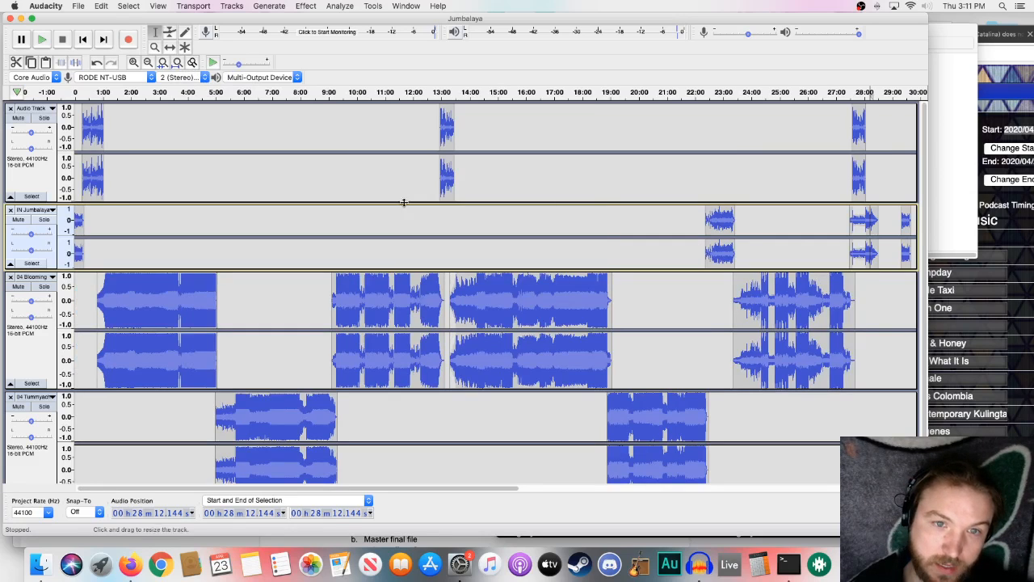
scroll(403, 212, down, 2)
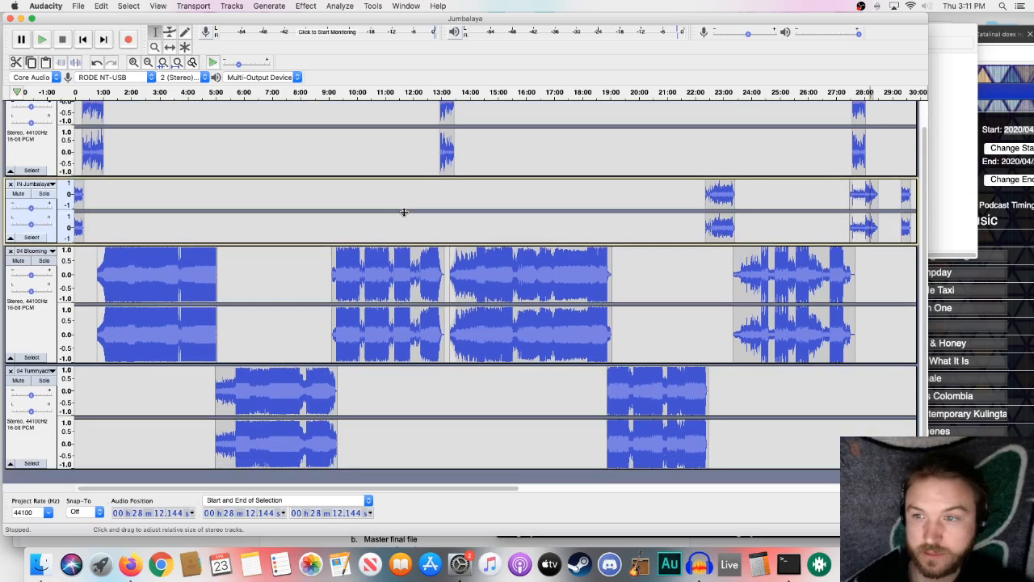
scroll(403, 212, up, 1)
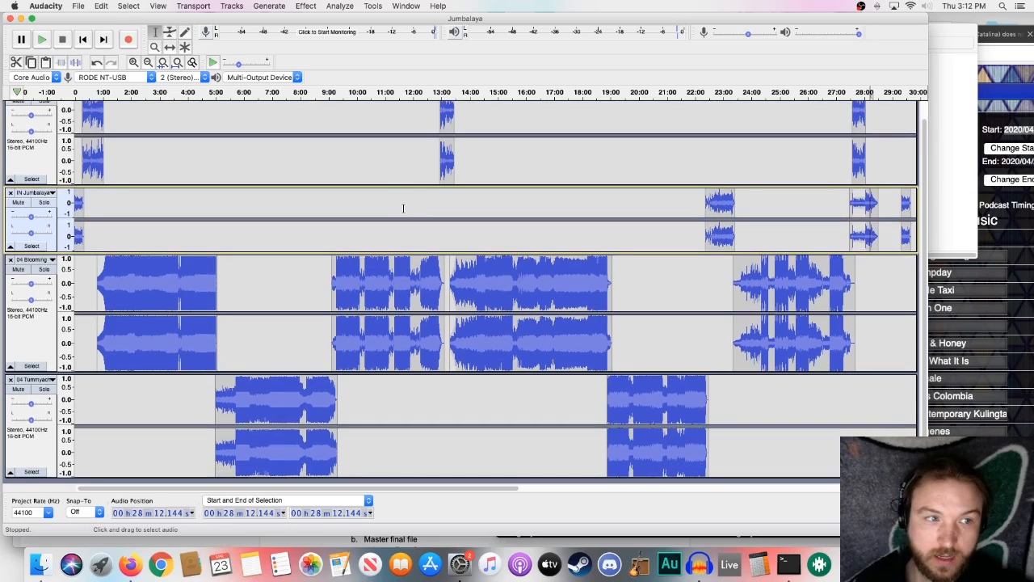
click(77, 7)
mouse_move(98, 86)
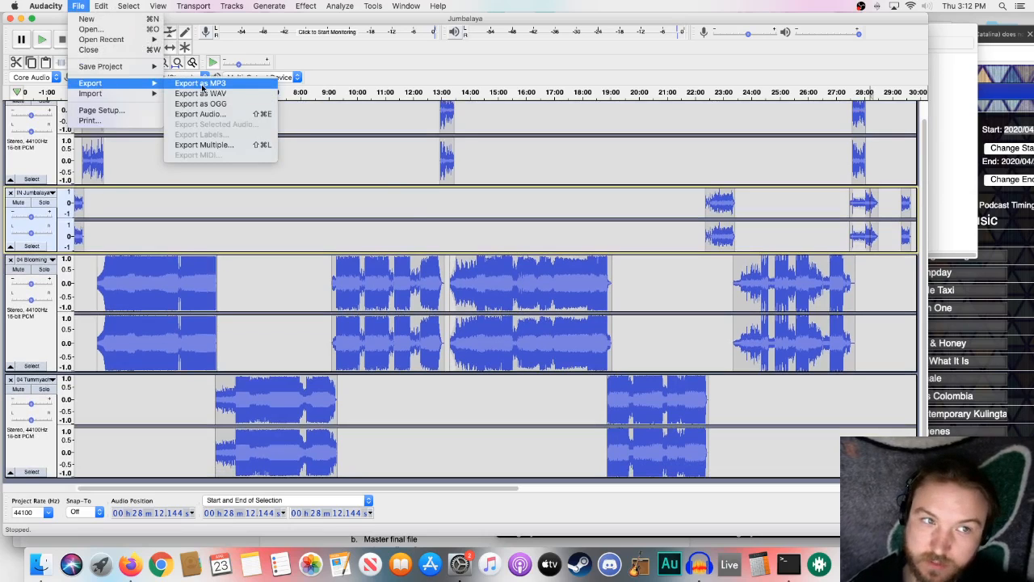
mouse_move(149, 83)
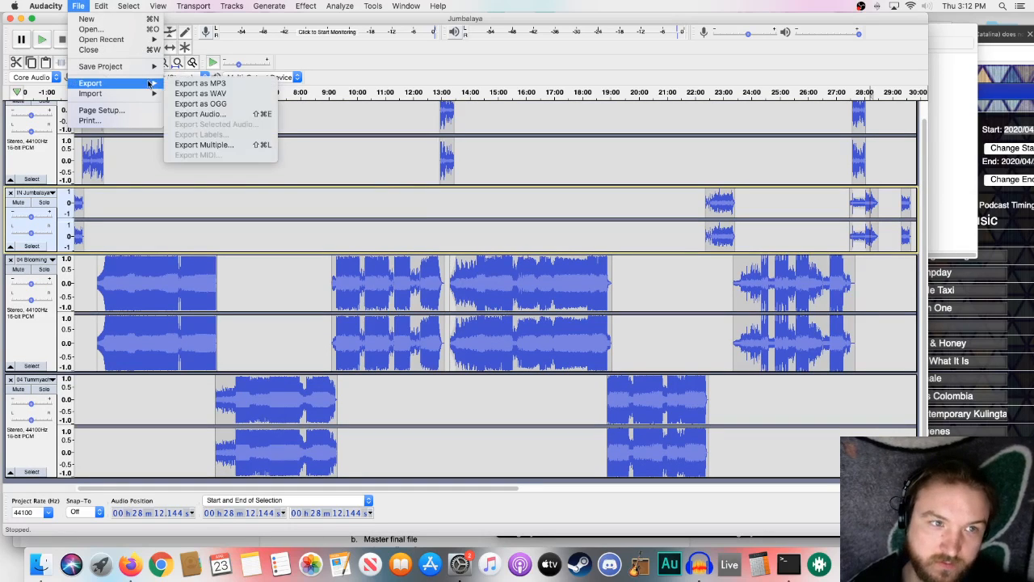
click(215, 118)
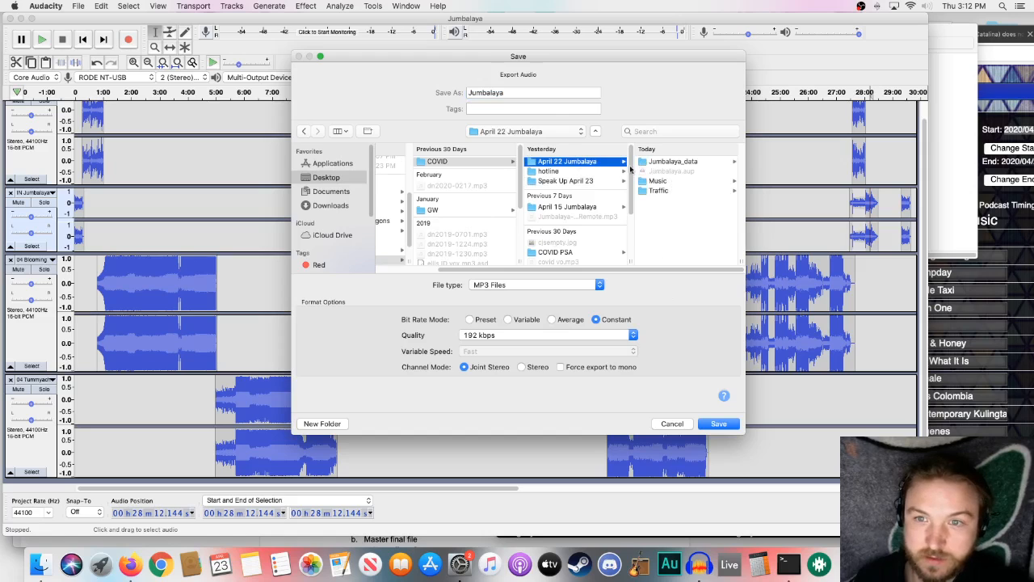
click(517, 93)
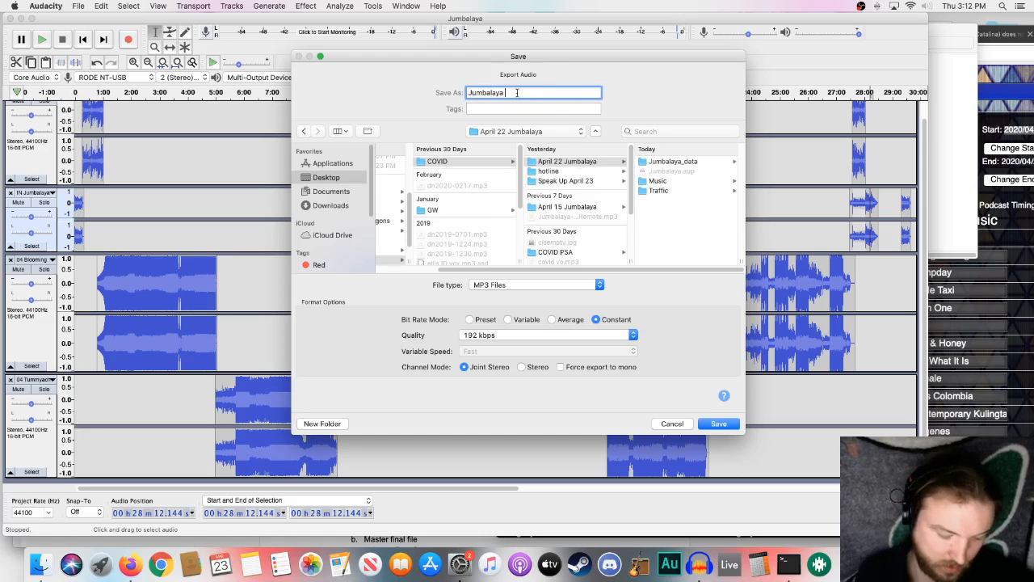
text(April)
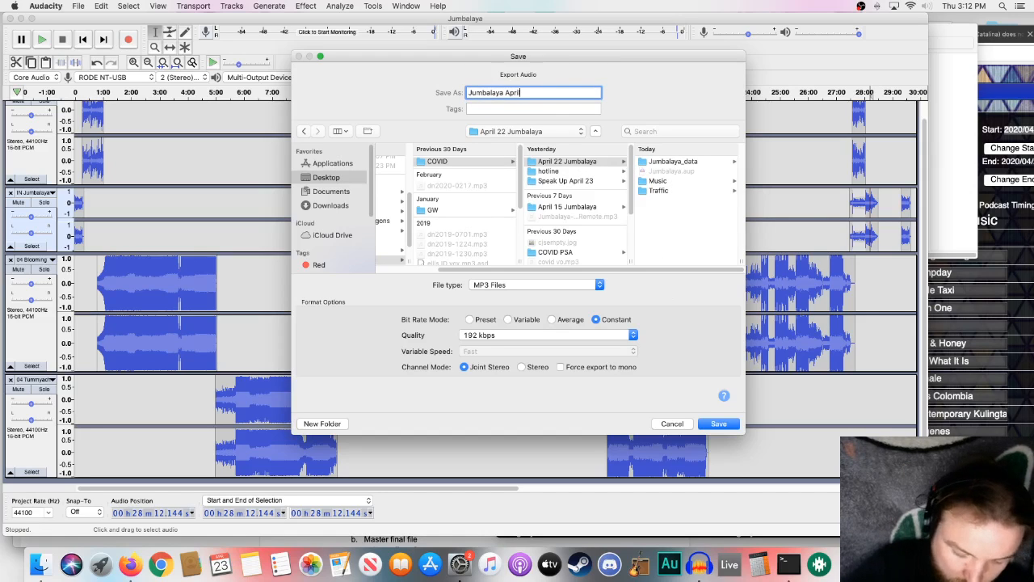
text( 23)
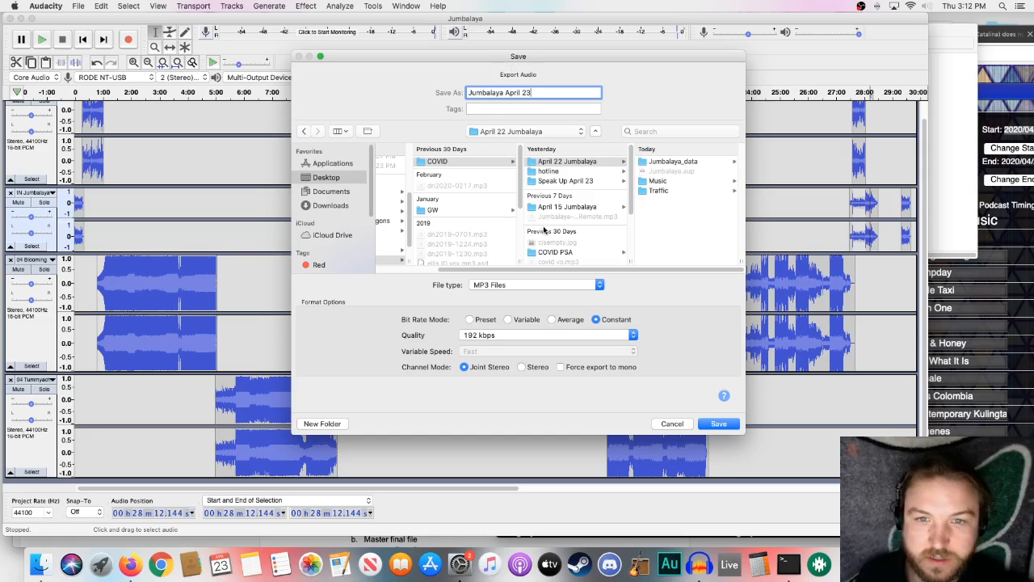
- Save the MP3 export with all metadata tags cleared
click(718, 423)
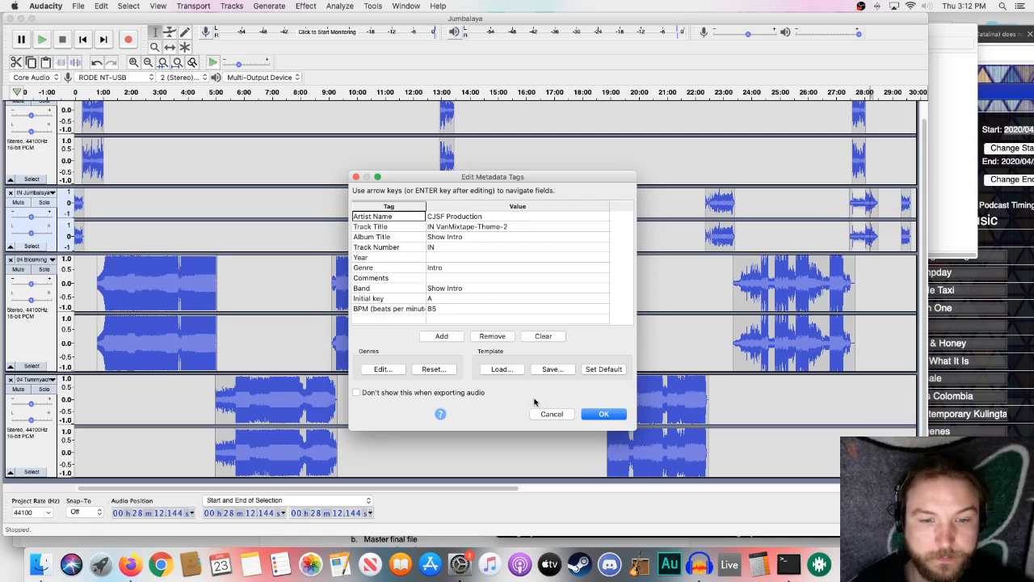
click(543, 336)
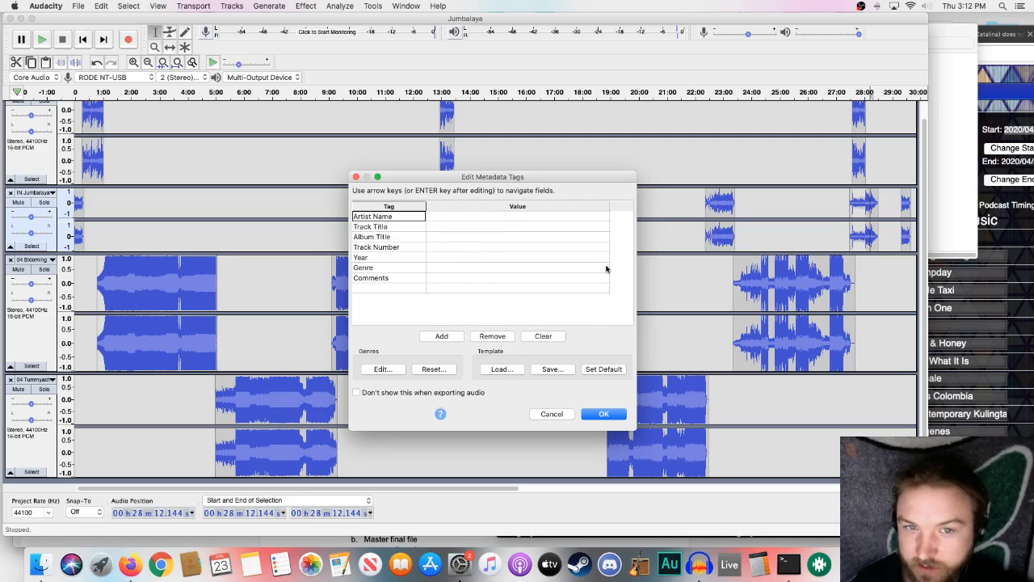
click(605, 413)
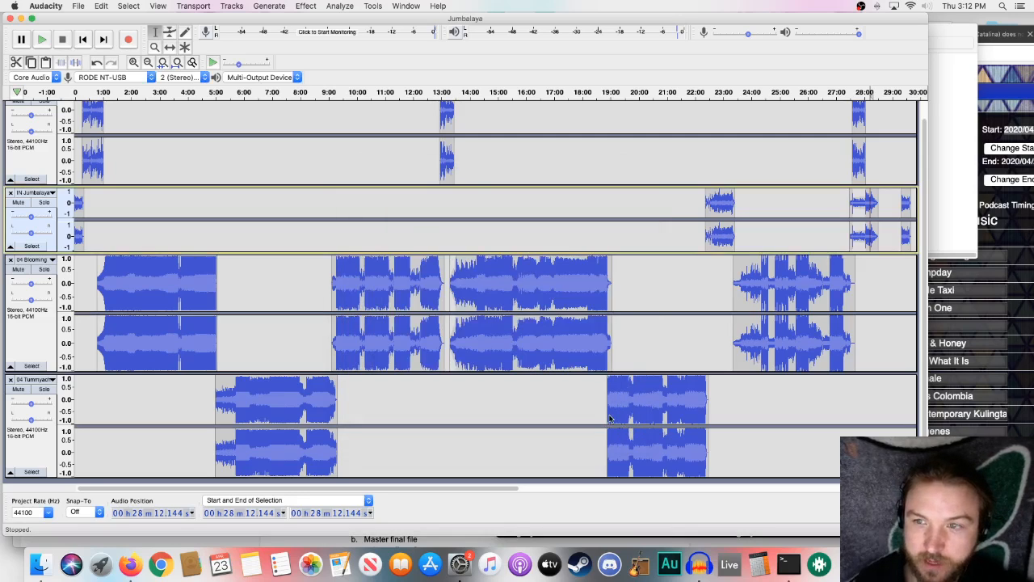
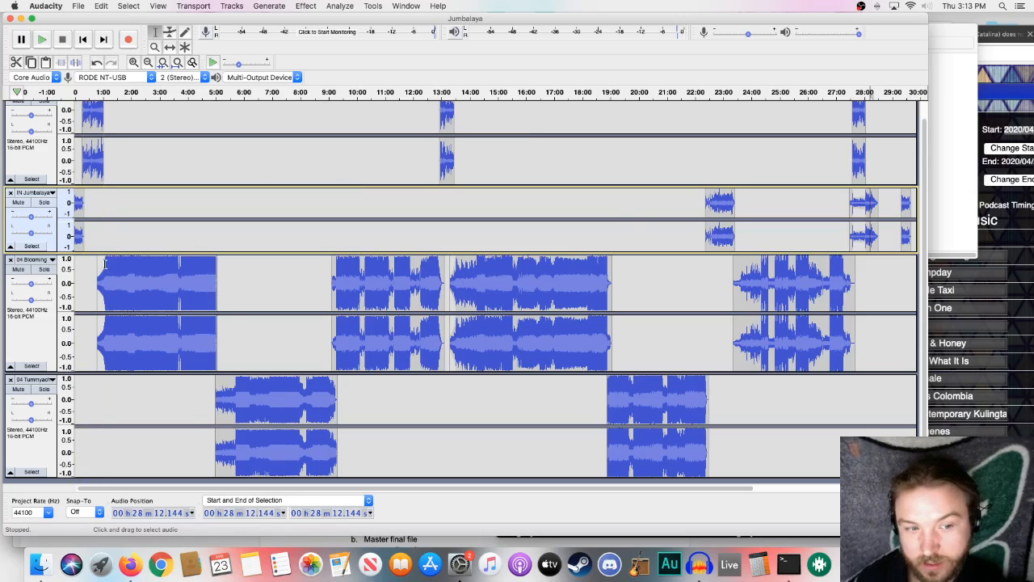
- Select the voiceover clip from about 12:58 to 13:28 on the Audio Track and amplify it by 1.7 dB
scroll(103, 337, down, 1)
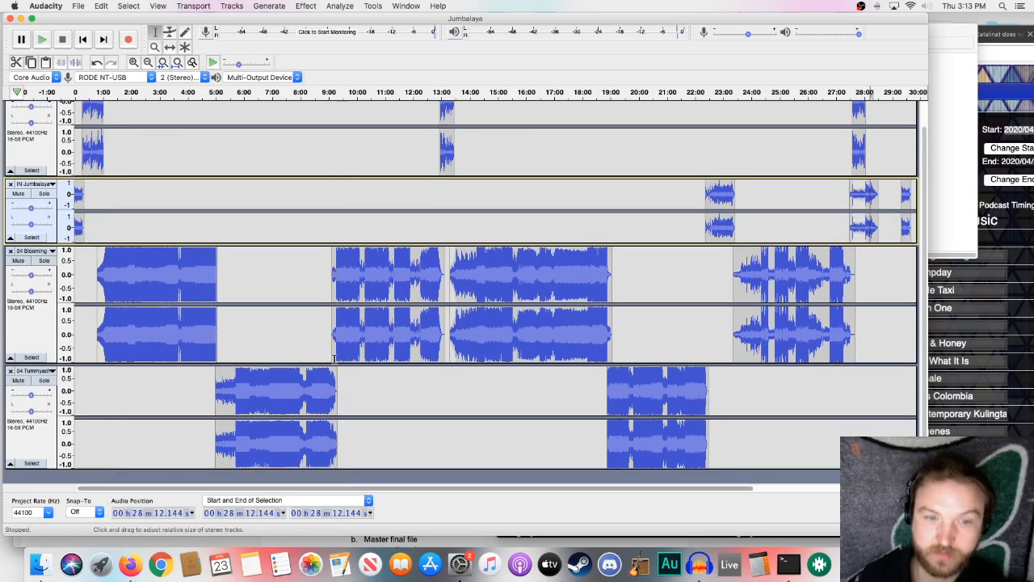
scroll(303, 353, up, 3)
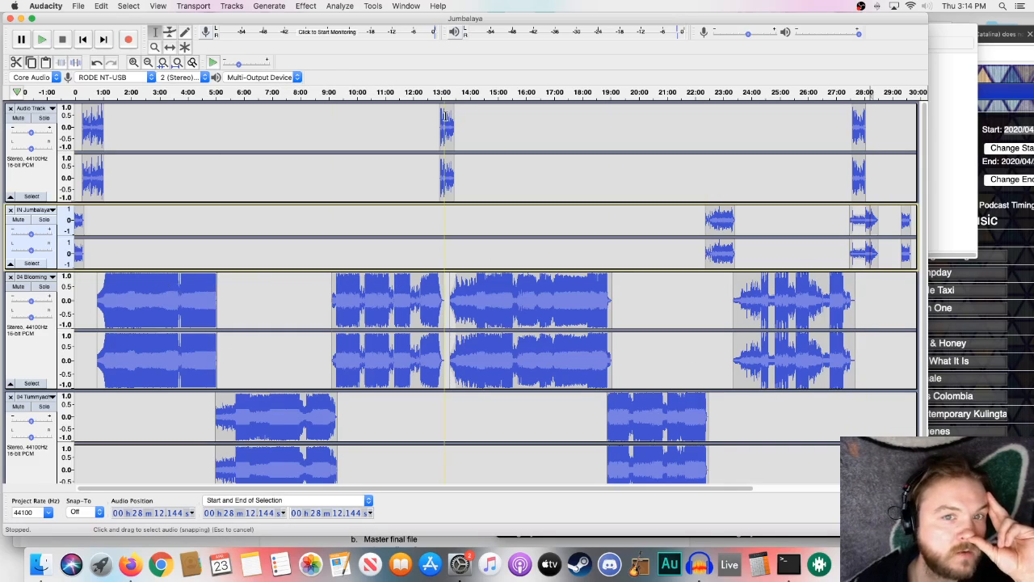
drag(442, 118, 449, 136)
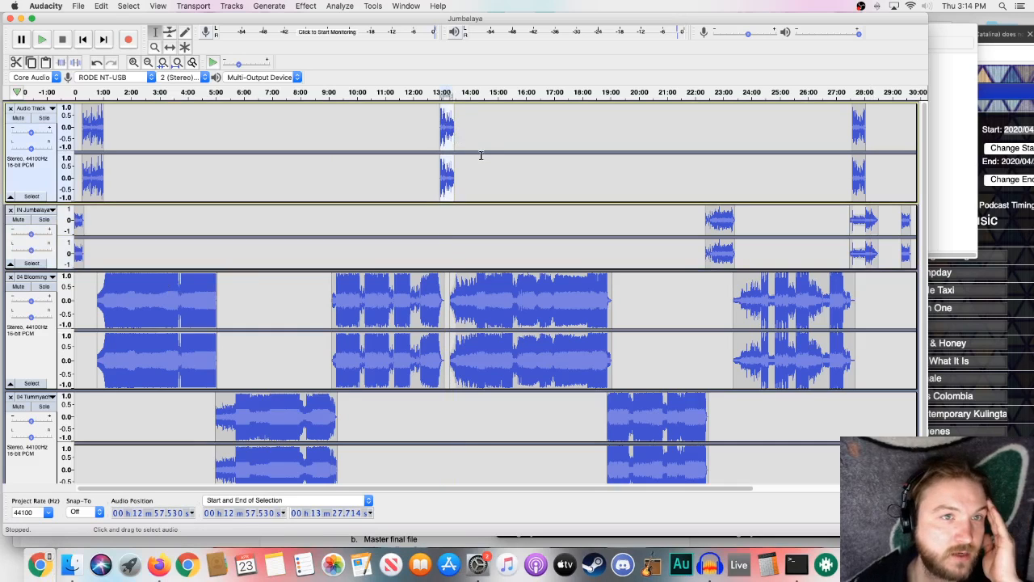
click(394, 127)
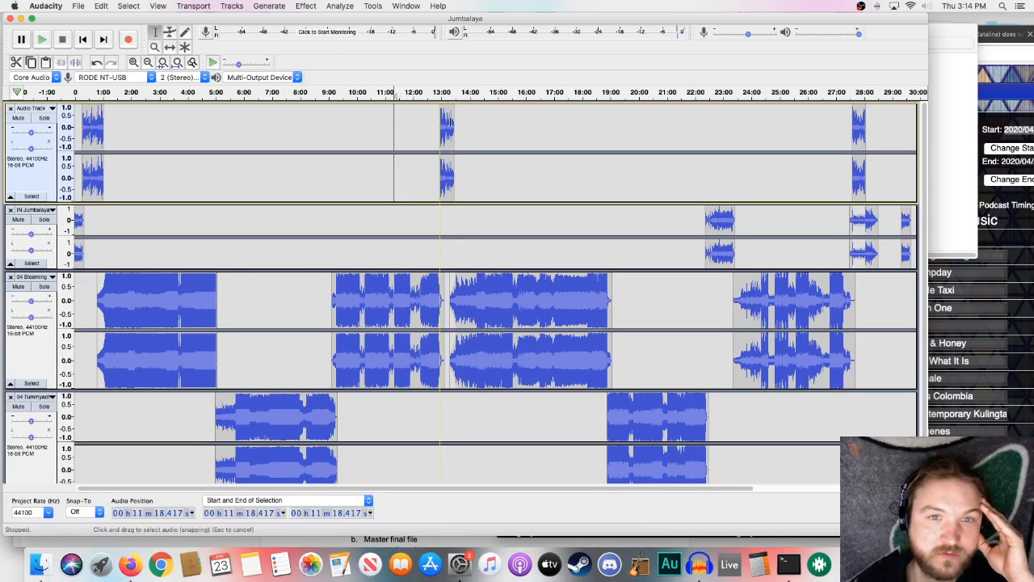
double_click(447, 119)
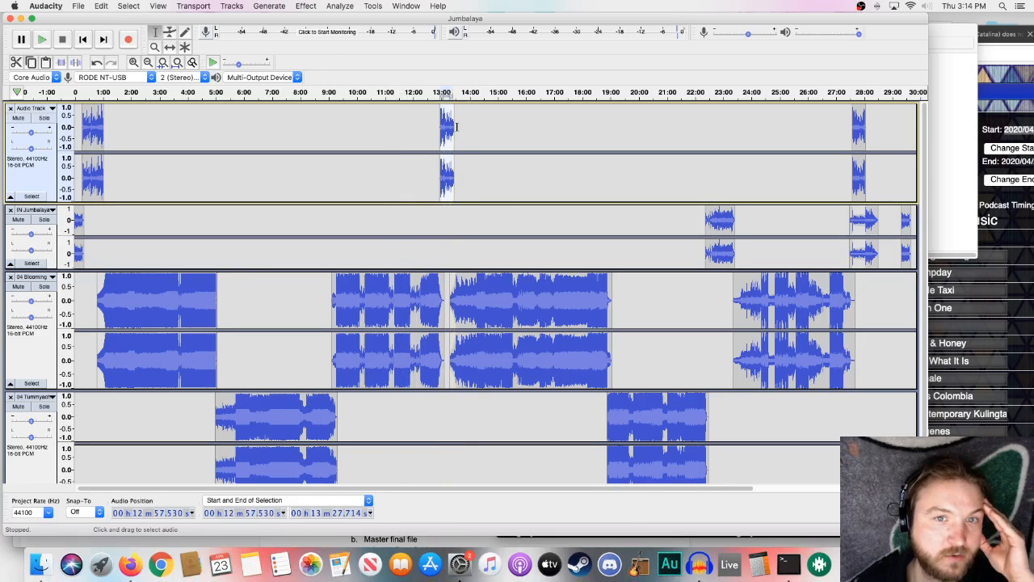
click(456, 127)
drag(441, 124, 455, 128)
click(312, 7)
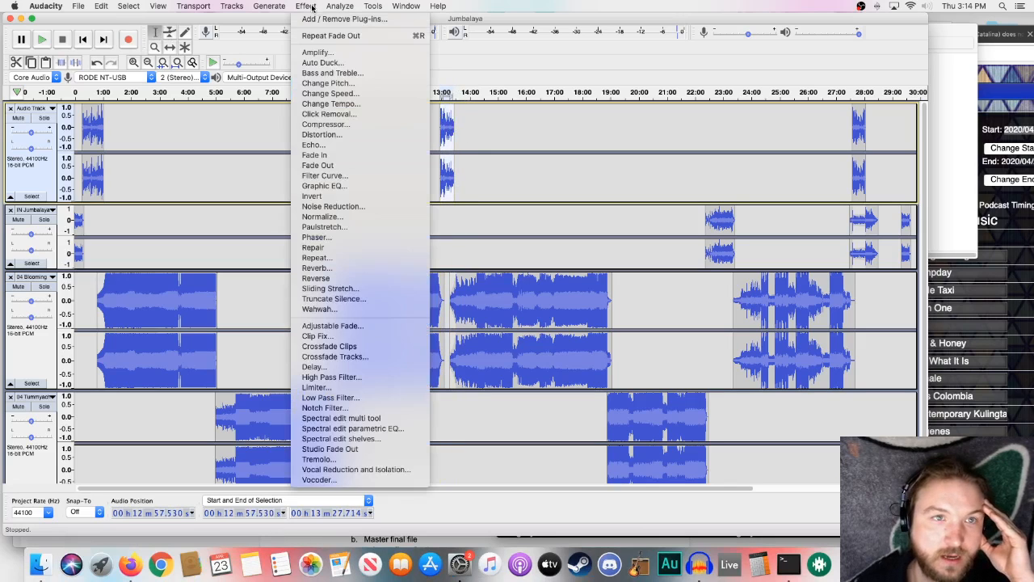
click(317, 52)
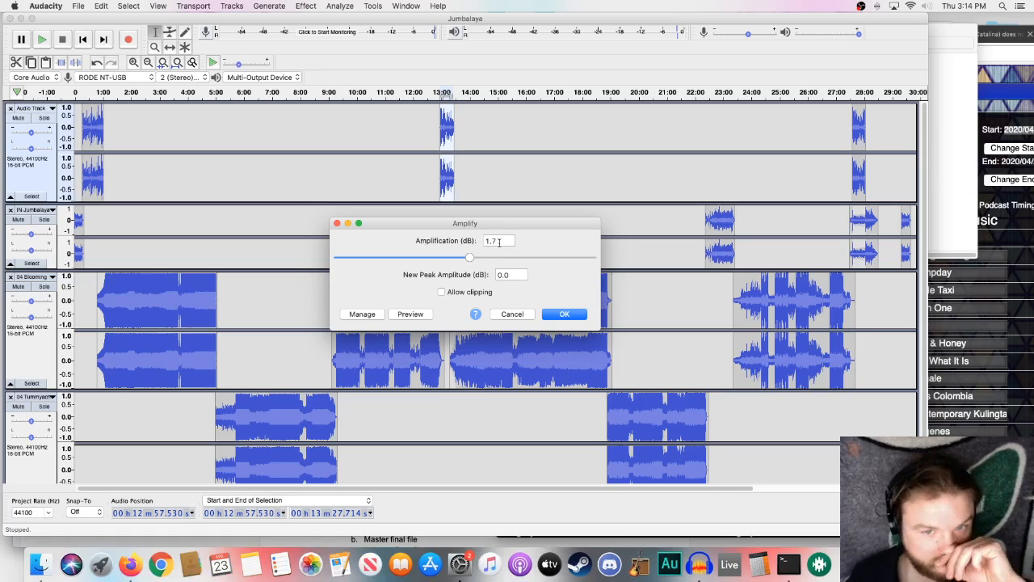
click(564, 315)
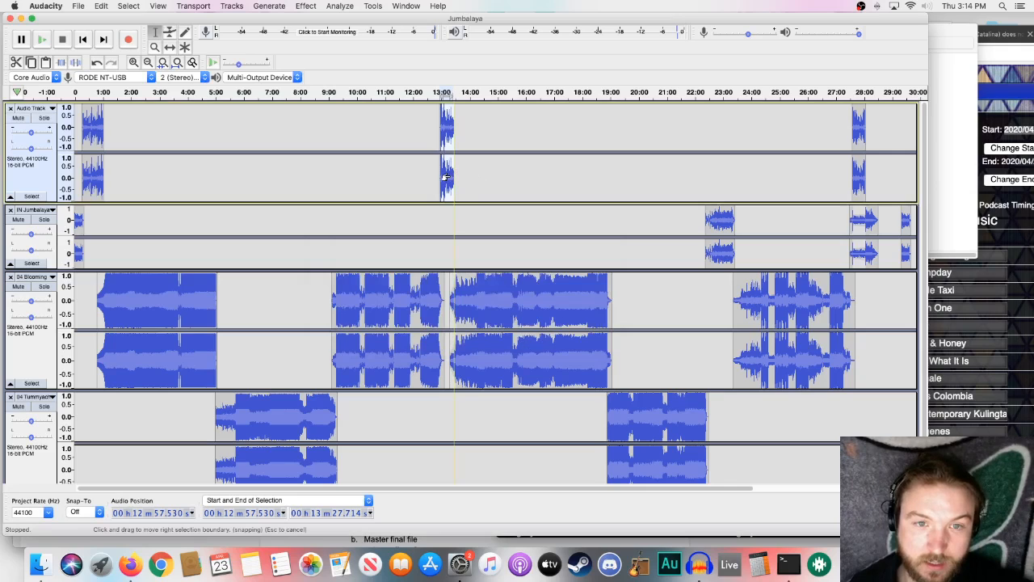
- Try a stronger amplification on the selected voiceover clip with clipping allowed
click(301, 7)
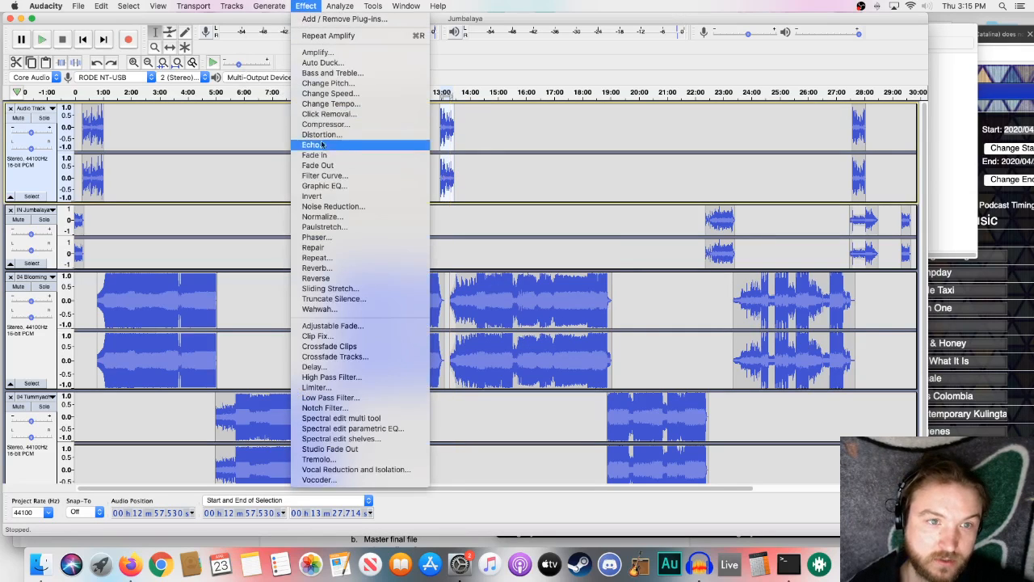
click(321, 53)
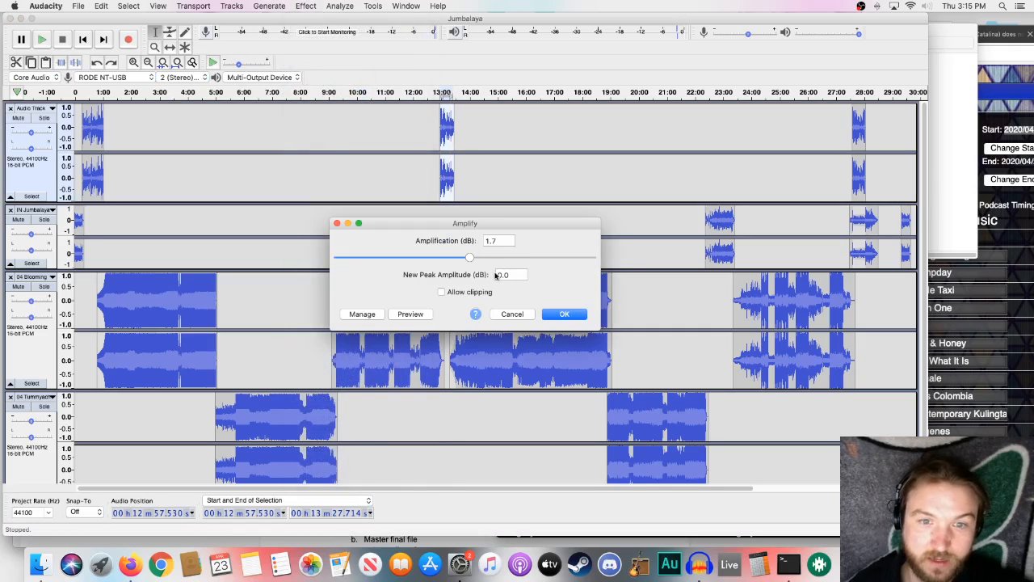
click(442, 293)
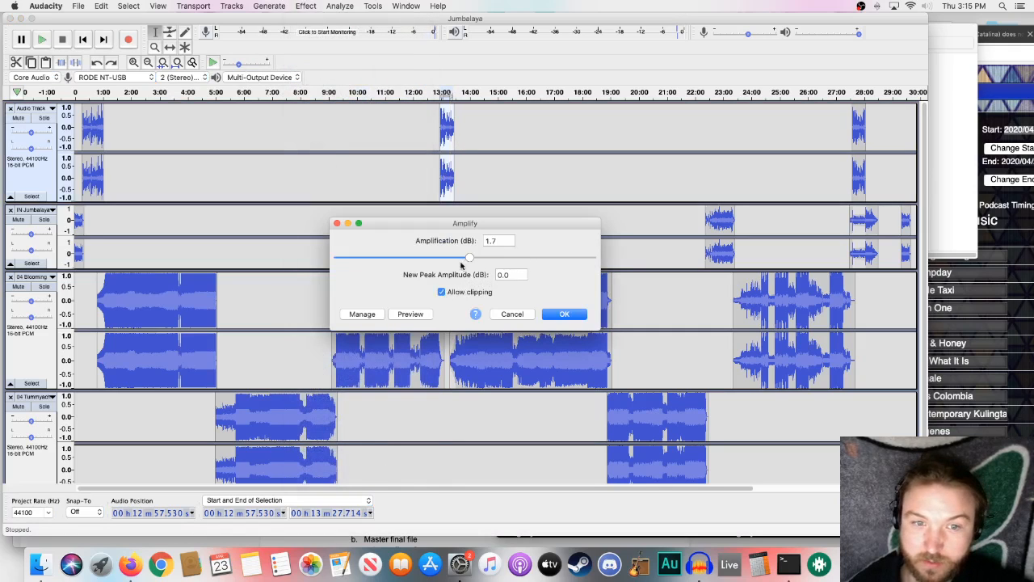
drag(470, 258, 491, 258)
click(564, 314)
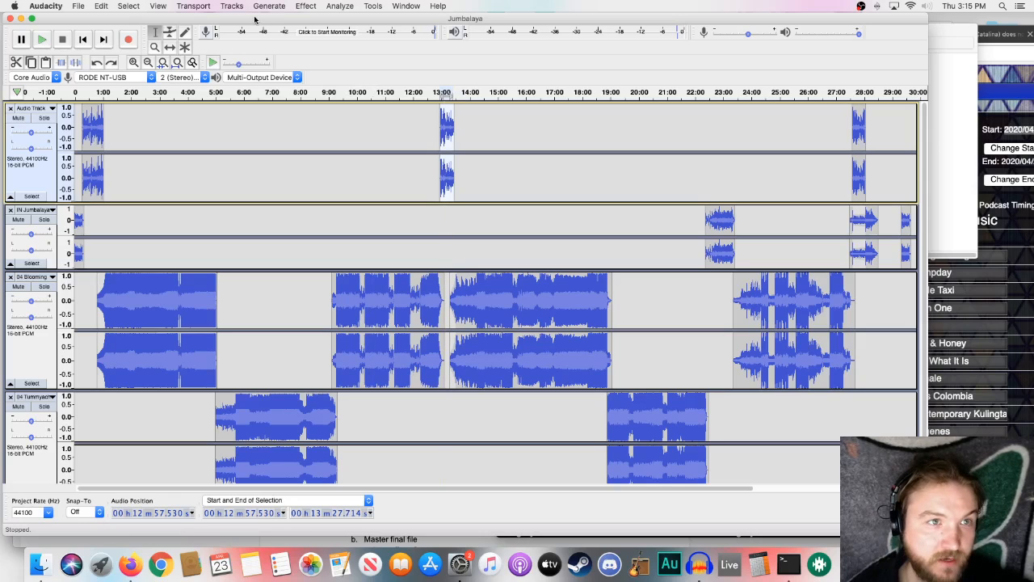
- Save the Jumbalaya project and close it
click(79, 6)
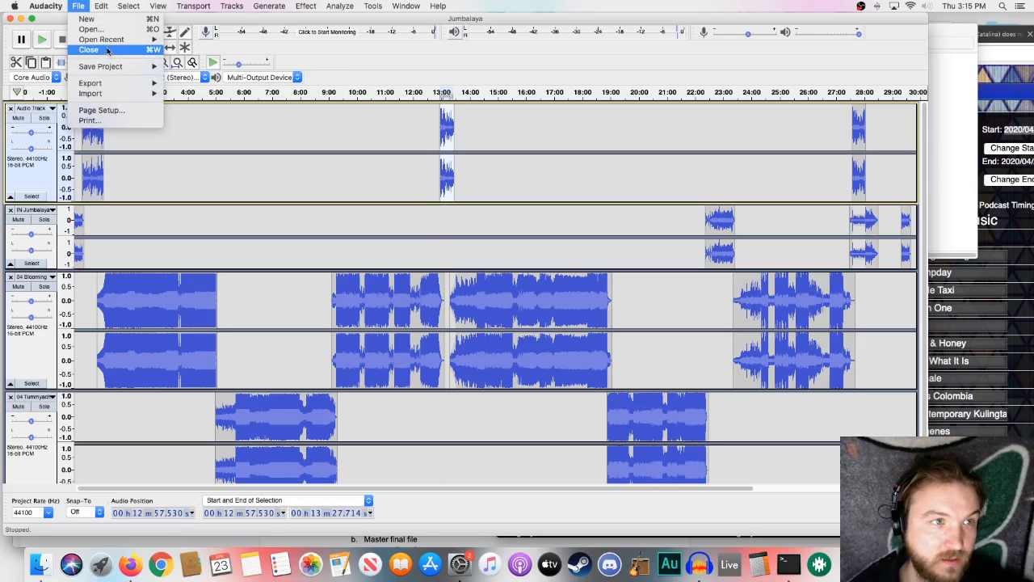
mouse_move(108, 67)
click(202, 70)
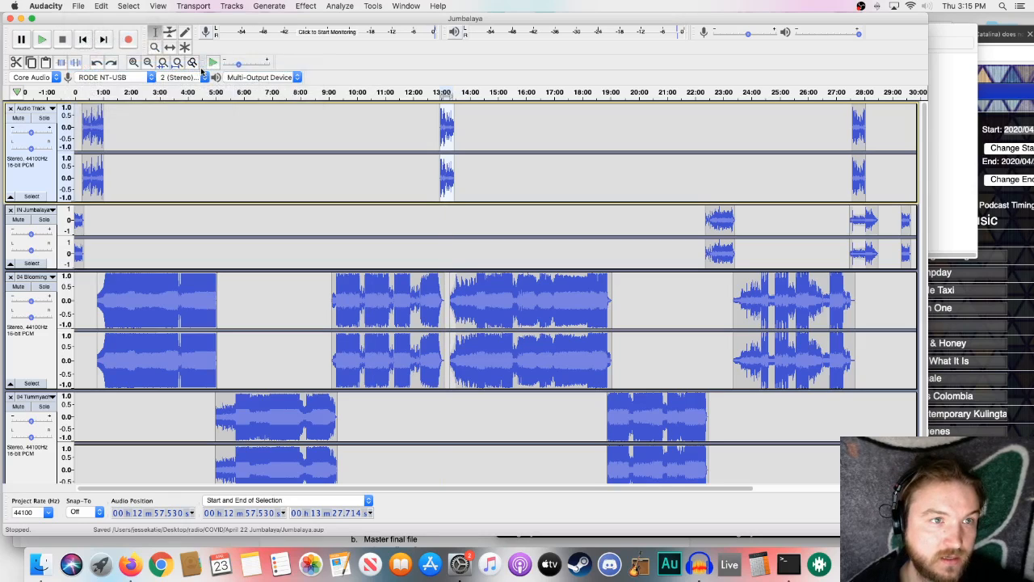
click(78, 6)
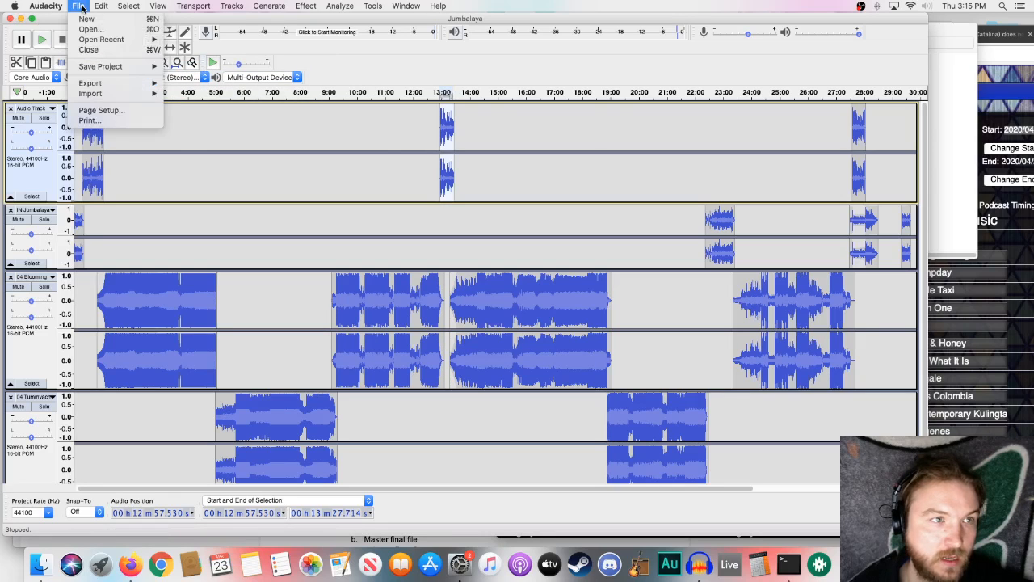
click(95, 49)
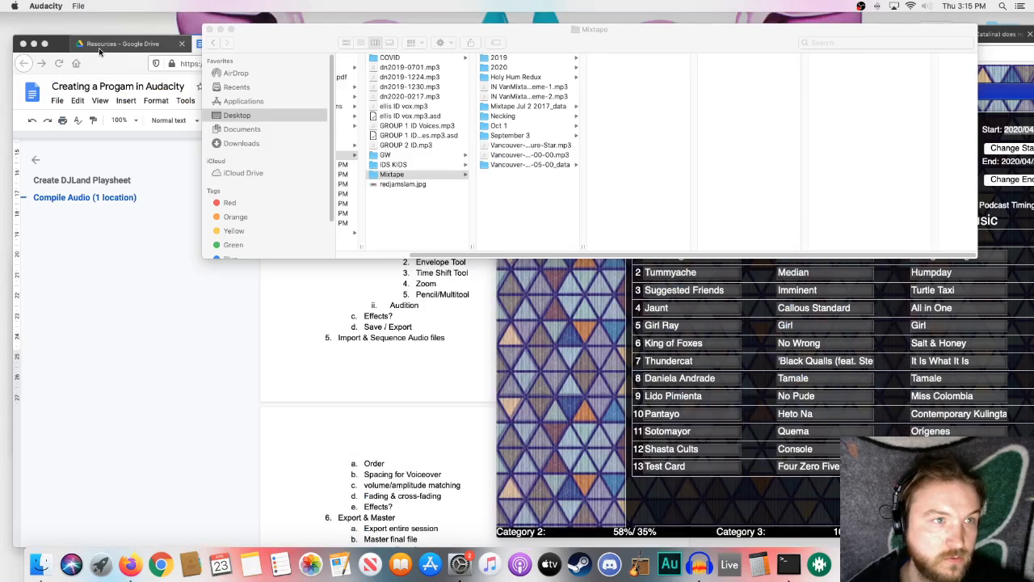
- Create a new, empty Audacity project
click(46, 6)
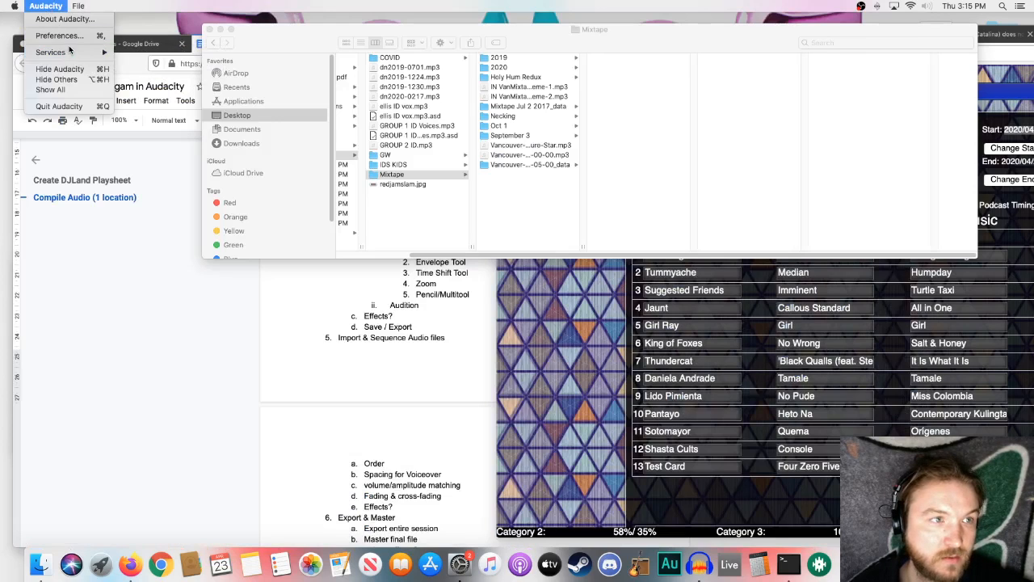
click(55, 5)
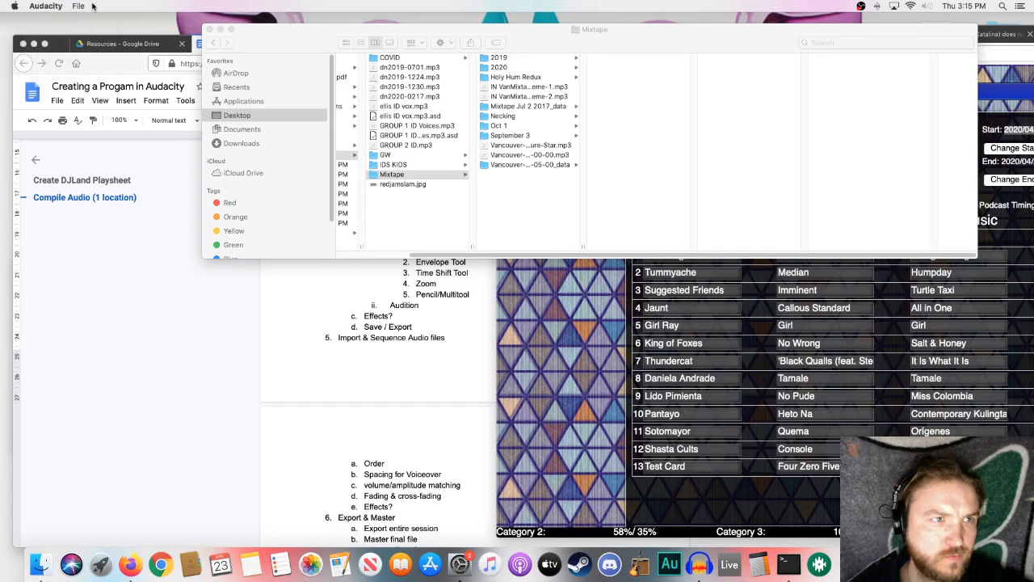
click(79, 5)
click(89, 20)
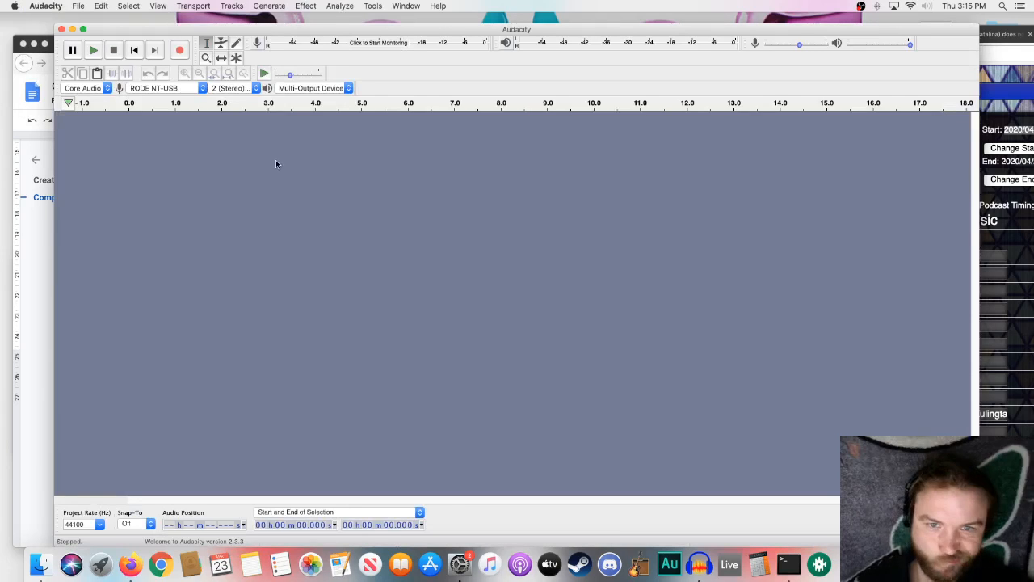
- Import Jumbalaya April 23.mp3 from the April 22 Jumbalaya folder inside COVID in Finder into the empty project
click(39, 569)
drag(530, 36, 659, 232)
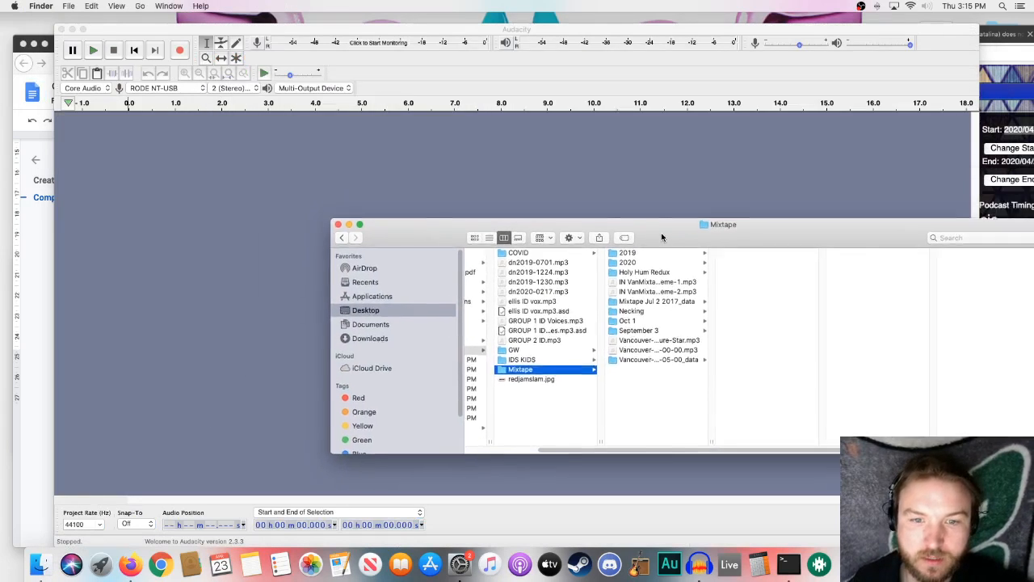
click(529, 254)
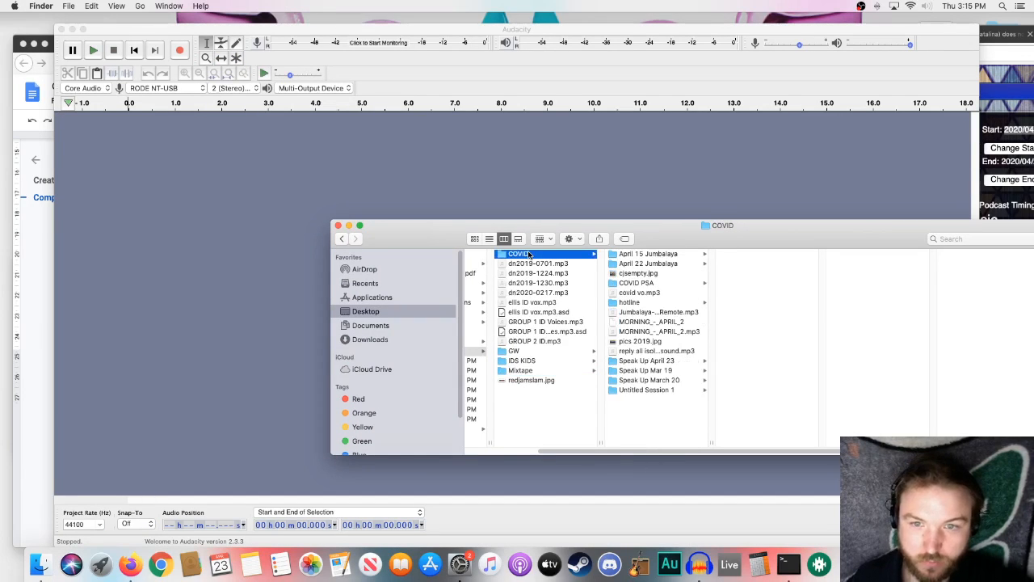
click(651, 264)
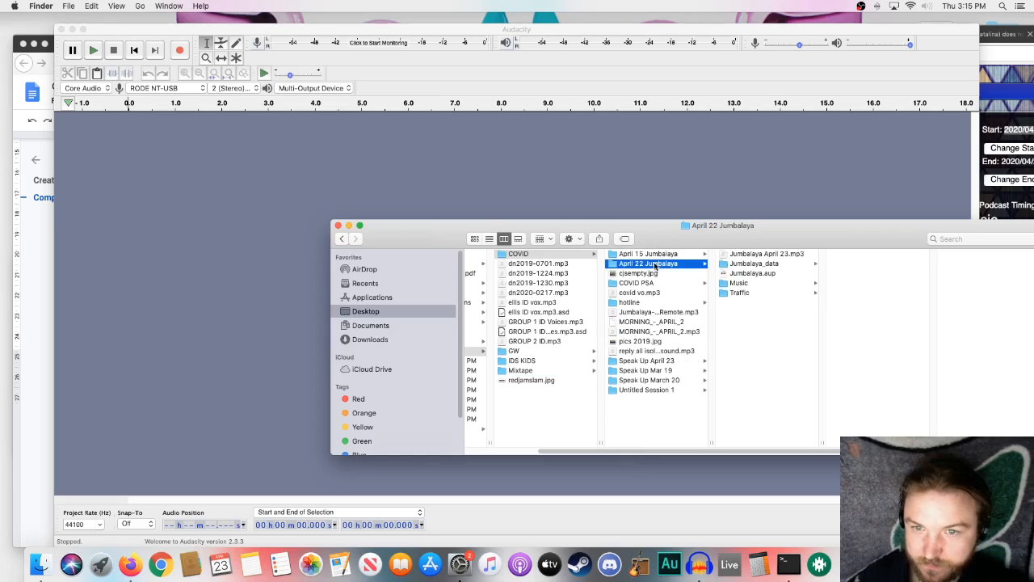
click(768, 255)
drag(777, 258, 667, 162)
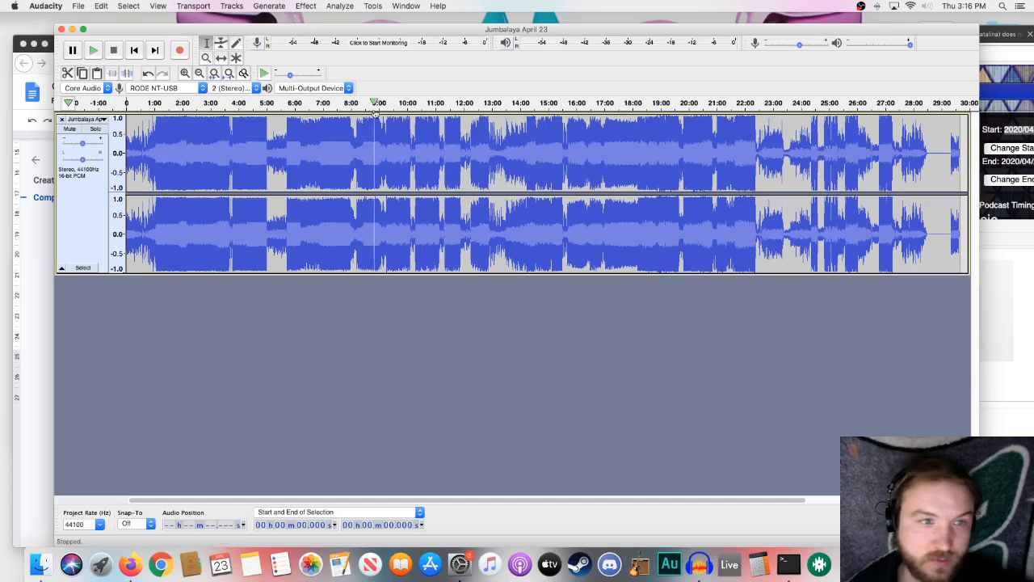
- Play the imported mix from about 4:50 and 5:15, and check its ending after 28:00
click(261, 104)
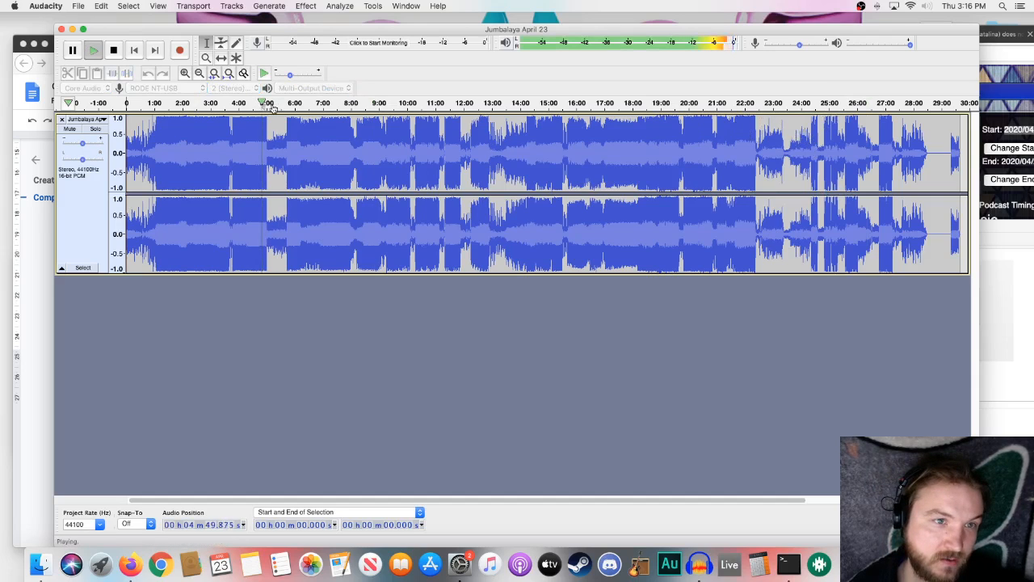
click(272, 104)
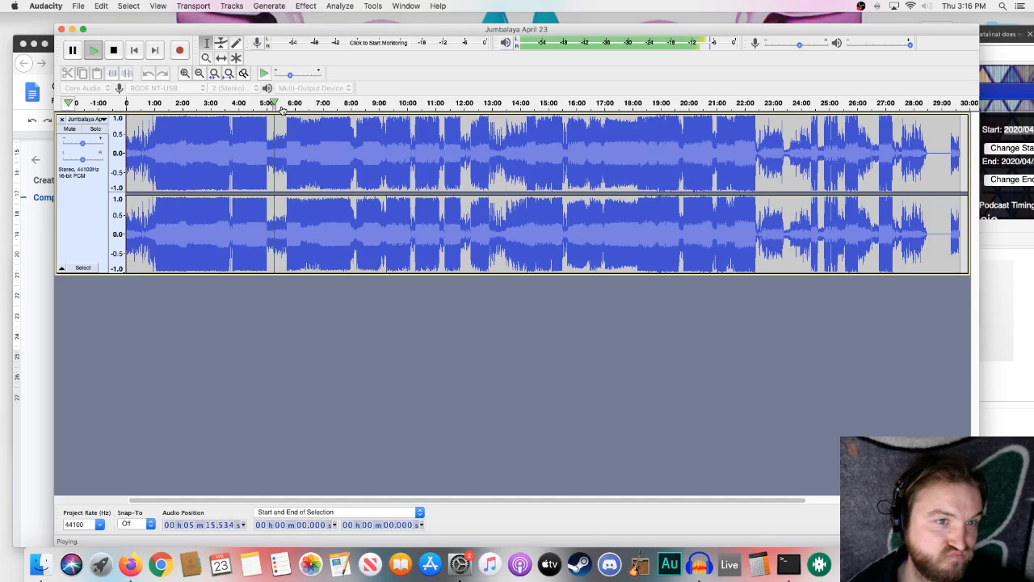
key(space)
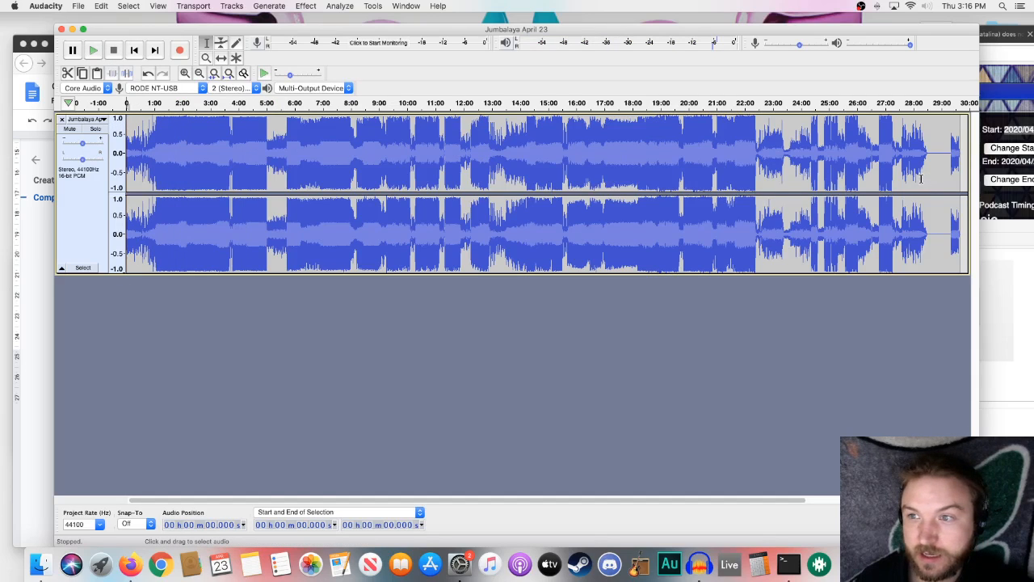
click(943, 138)
click(921, 102)
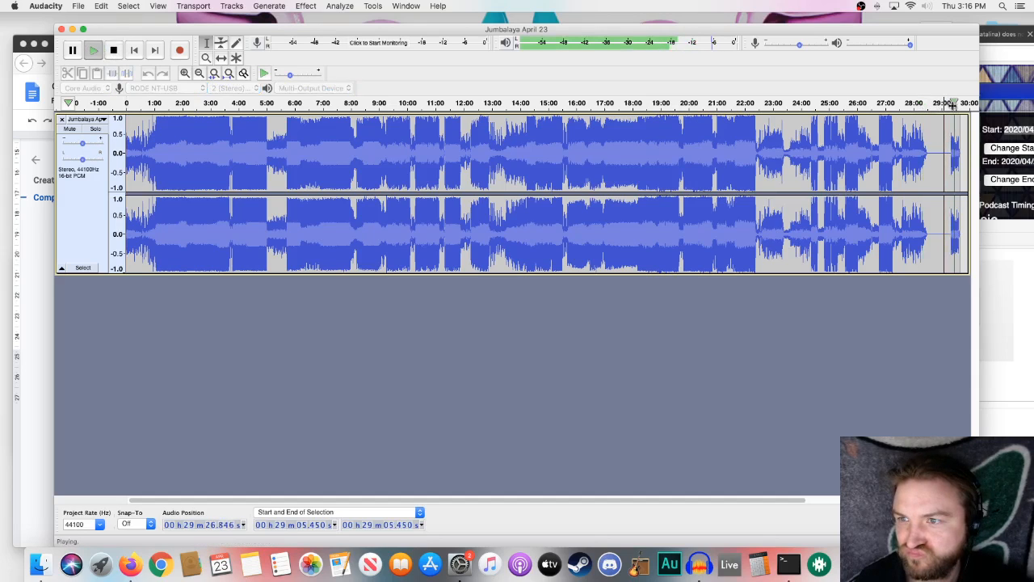
key(space)
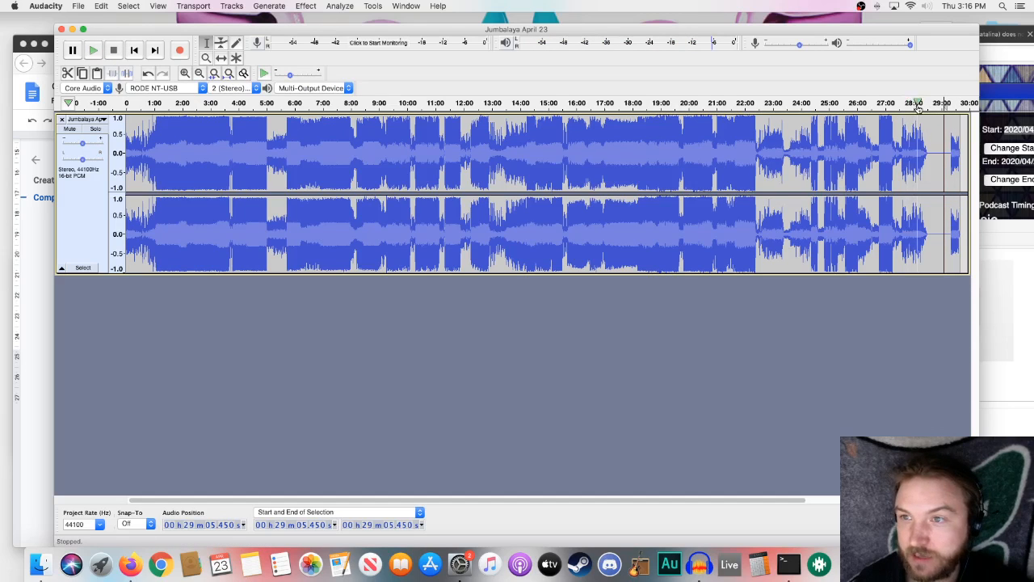
- Delete the silence and leftover theme audio from about 28:30 to the end of the mix at 29:40
drag(929, 144, 879, 156)
click(855, 155)
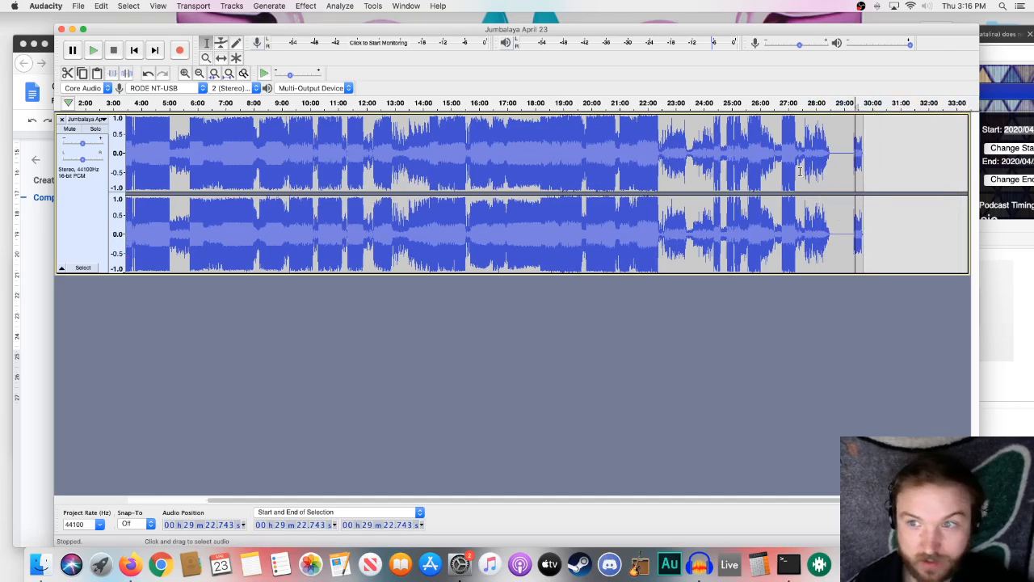
drag(832, 152, 854, 154)
click(848, 155)
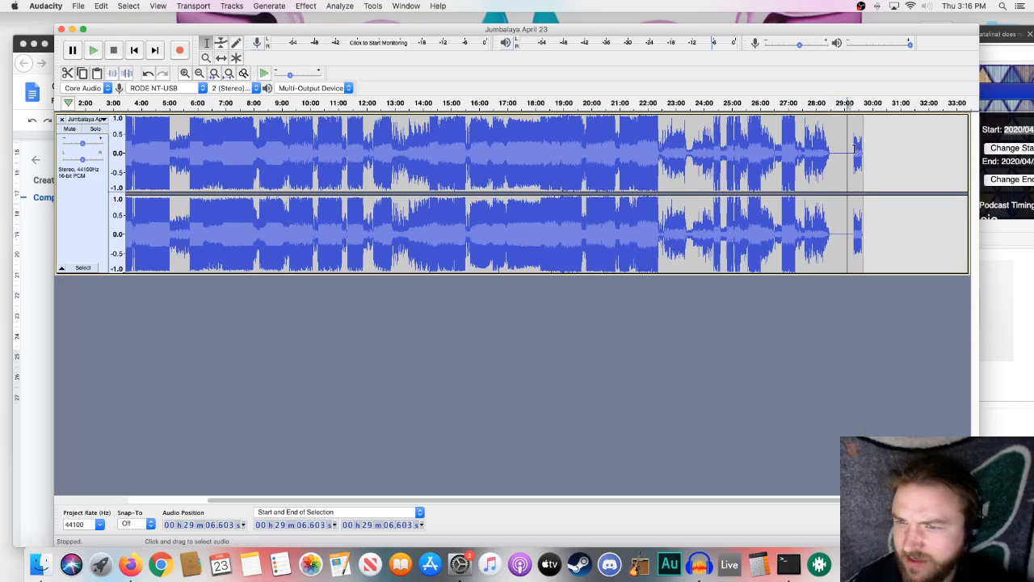
drag(829, 150, 858, 160)
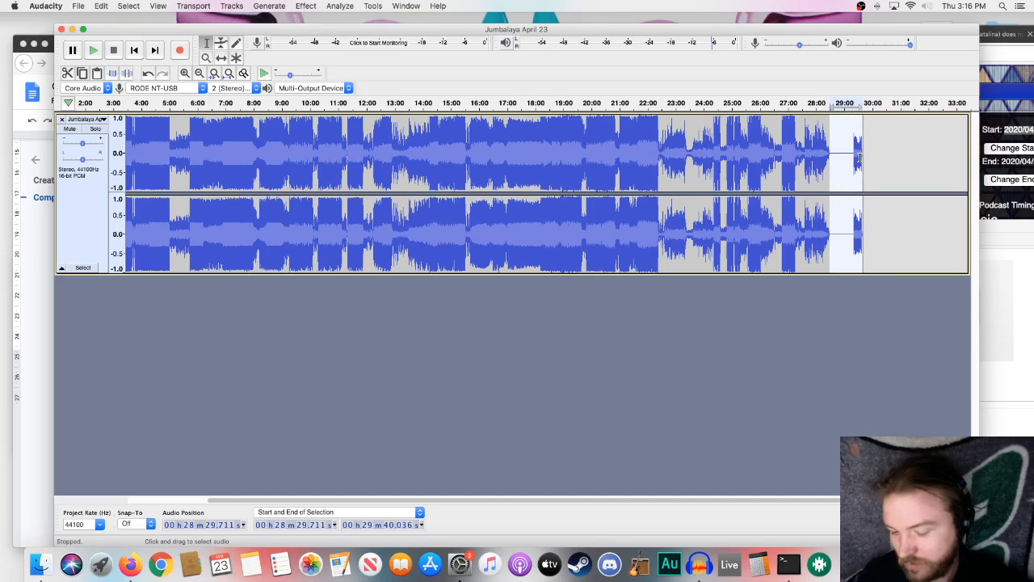
key(Delete)
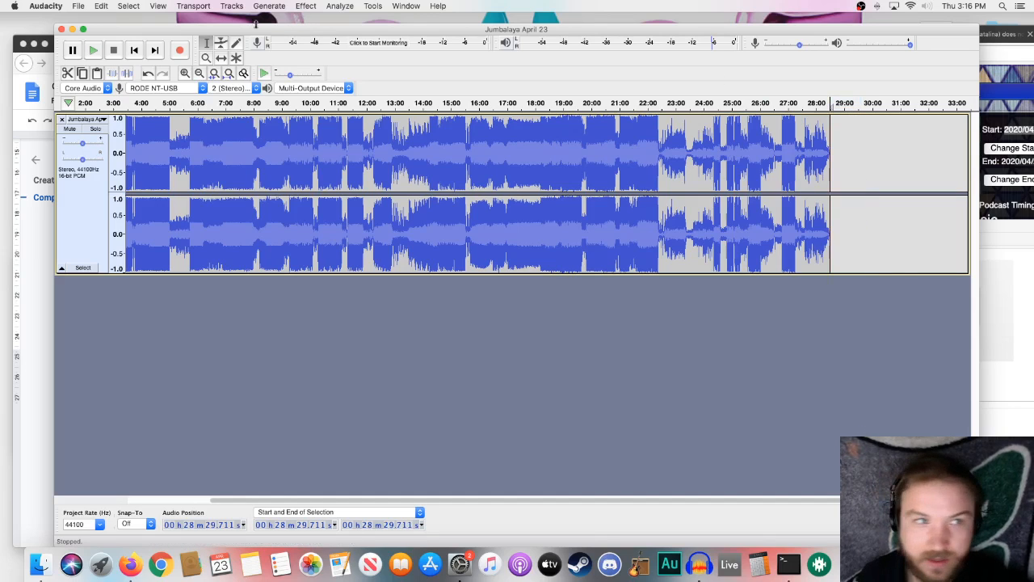
click(79, 6)
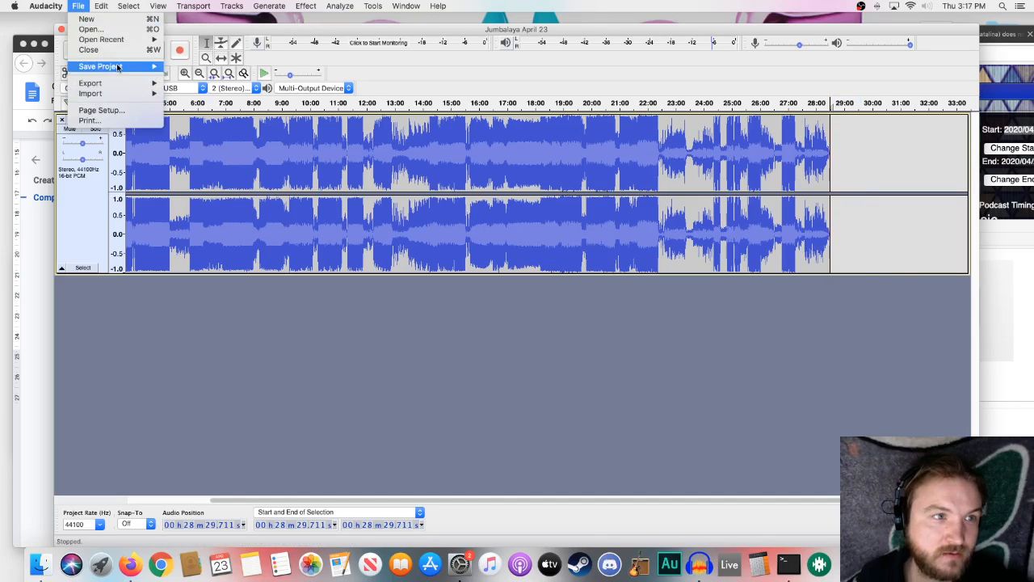
mouse_move(120, 69)
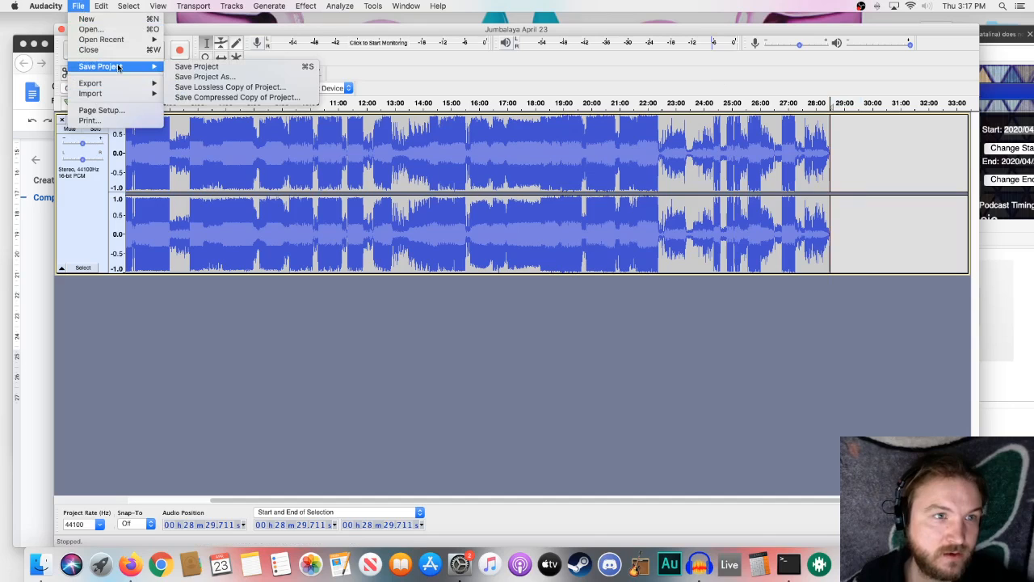
click(370, 32)
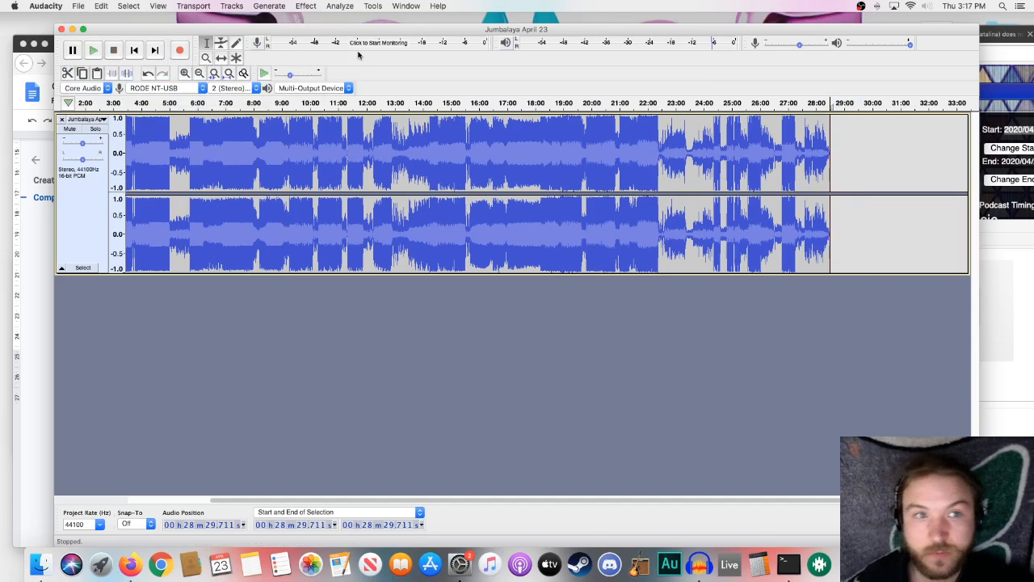
- Reopen the recent file Jumbalaya April 23.mp3 in a second project window and move that window below the trimmed project's header
click(83, 6)
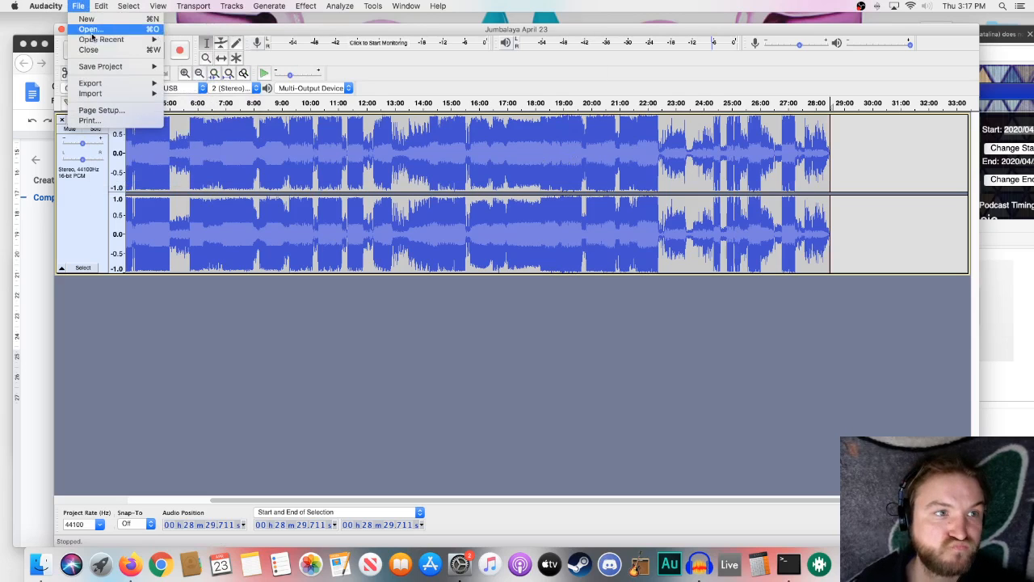
mouse_move(91, 42)
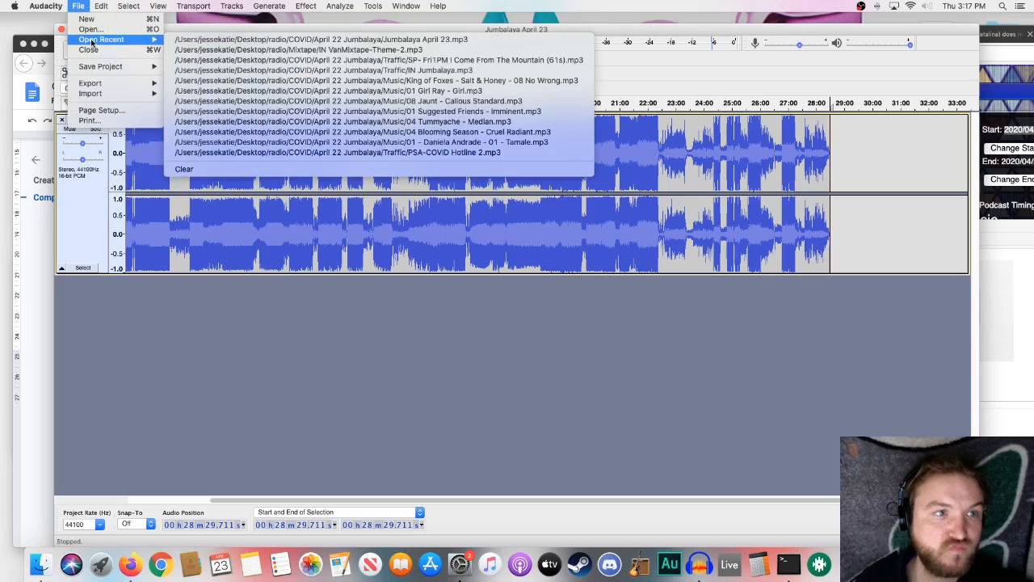
click(247, 42)
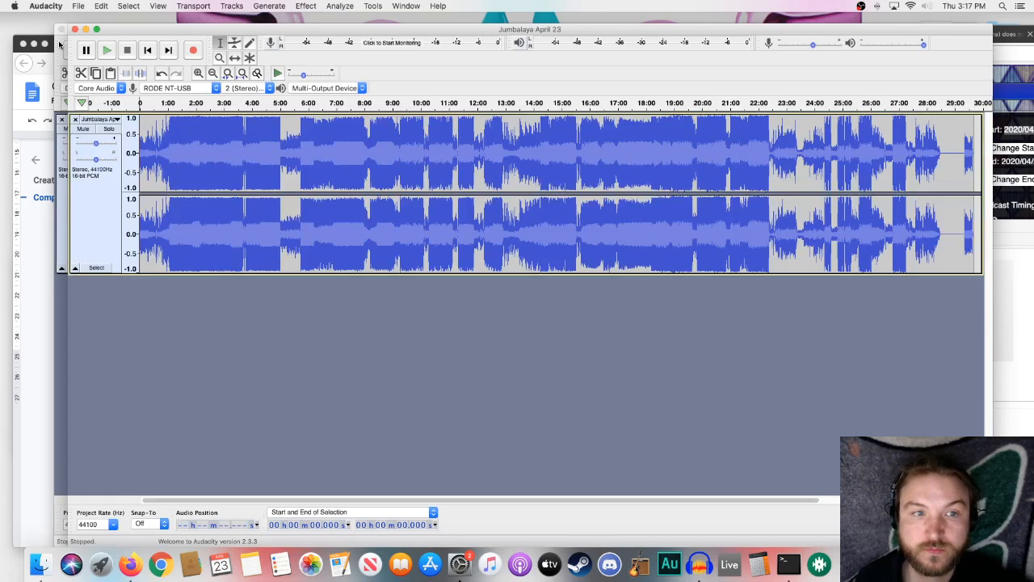
drag(143, 34, 121, 100)
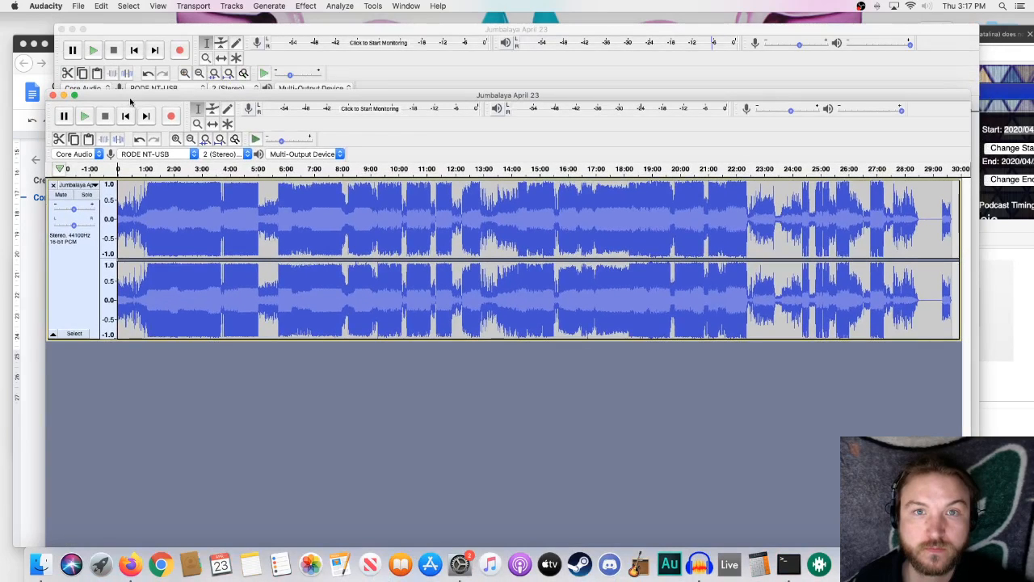
- Move the trimmed mix's project window aside and switch between it and the untrimmed copy to compare their endings
click(81, 7)
mouse_move(104, 42)
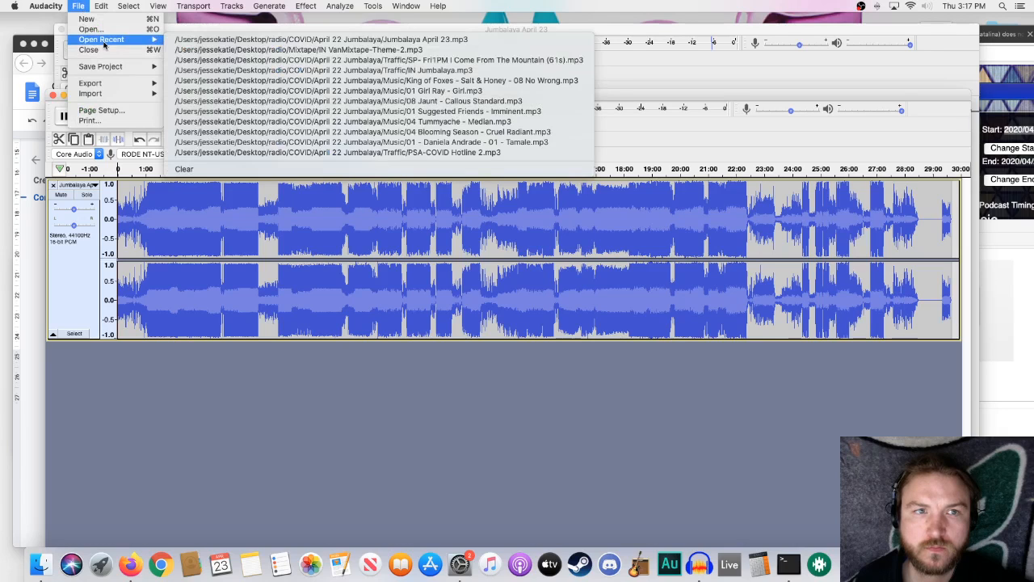
click(239, 38)
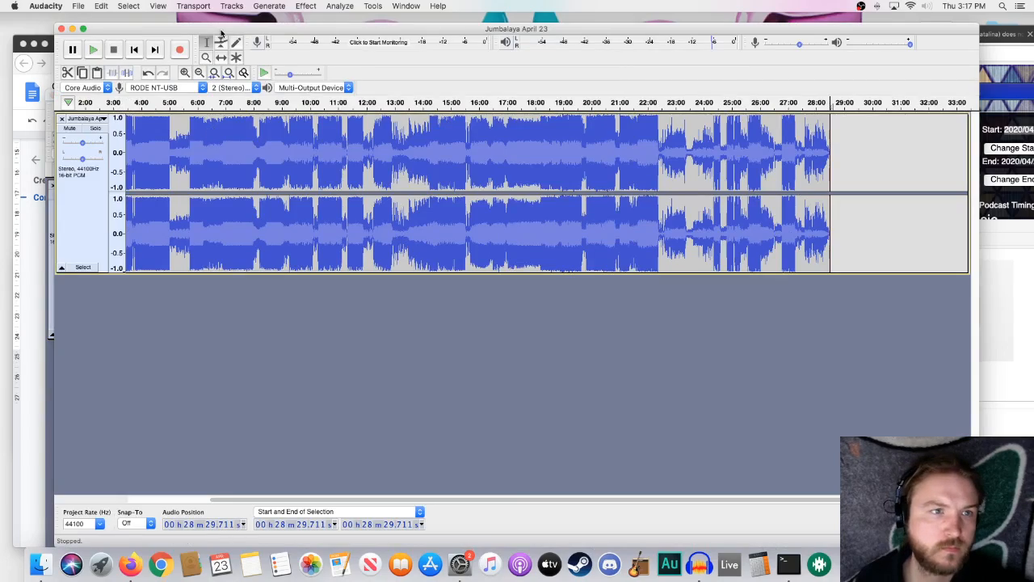
drag(221, 32, 280, 58)
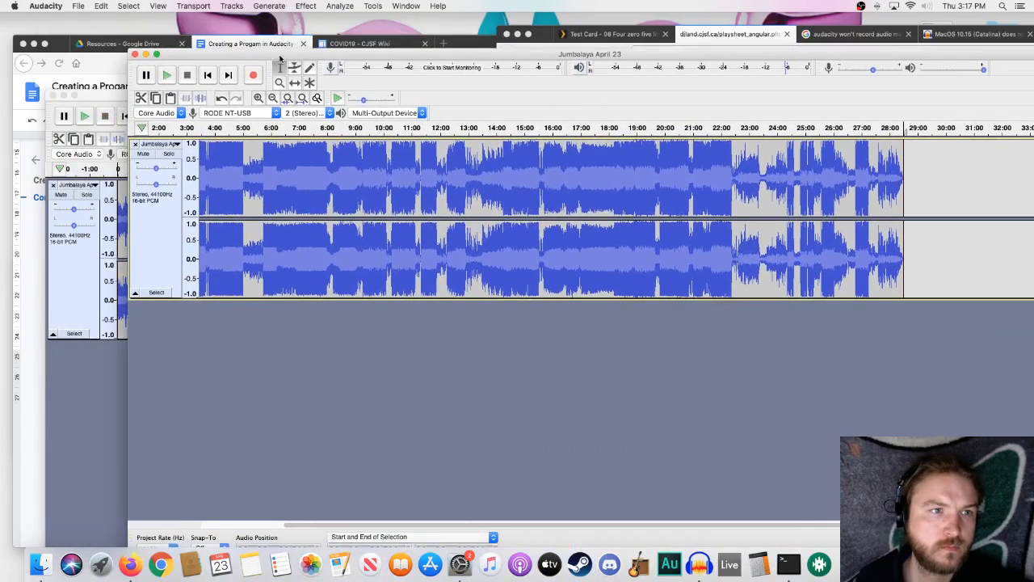
click(107, 100)
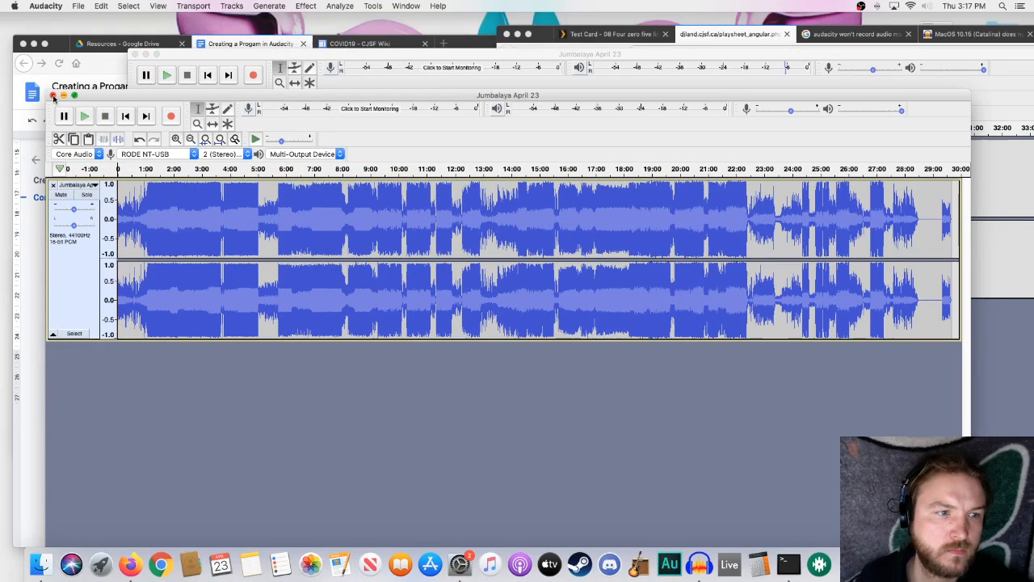
click(655, 57)
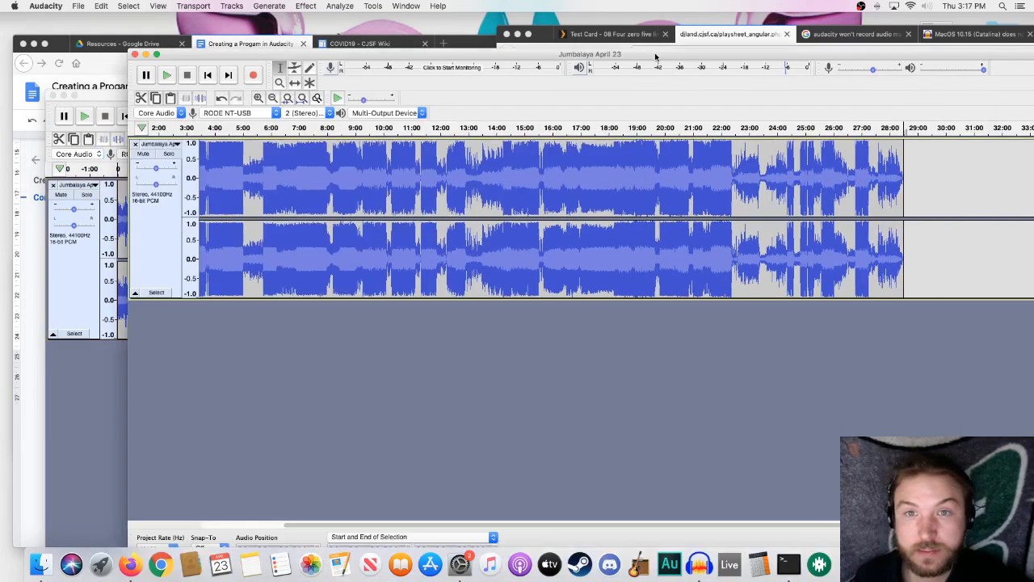
- Export the entire trimmed mix as an MP3 named Jumbalaya April 23 - Master in the April 22 Jumbalaya folder, leaving the metadata tags empty
double_click(242, 171)
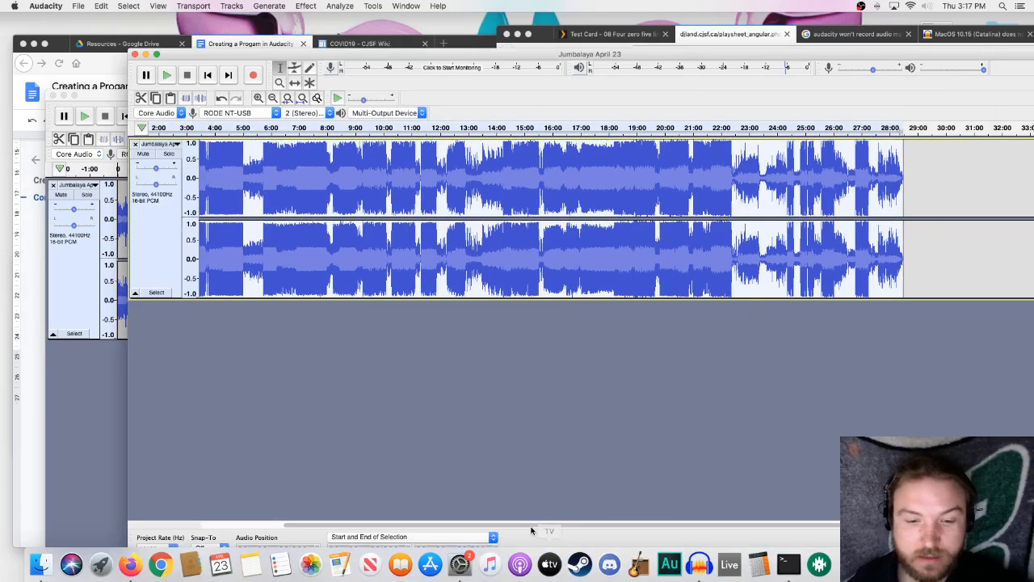
drag(532, 530, 417, 524)
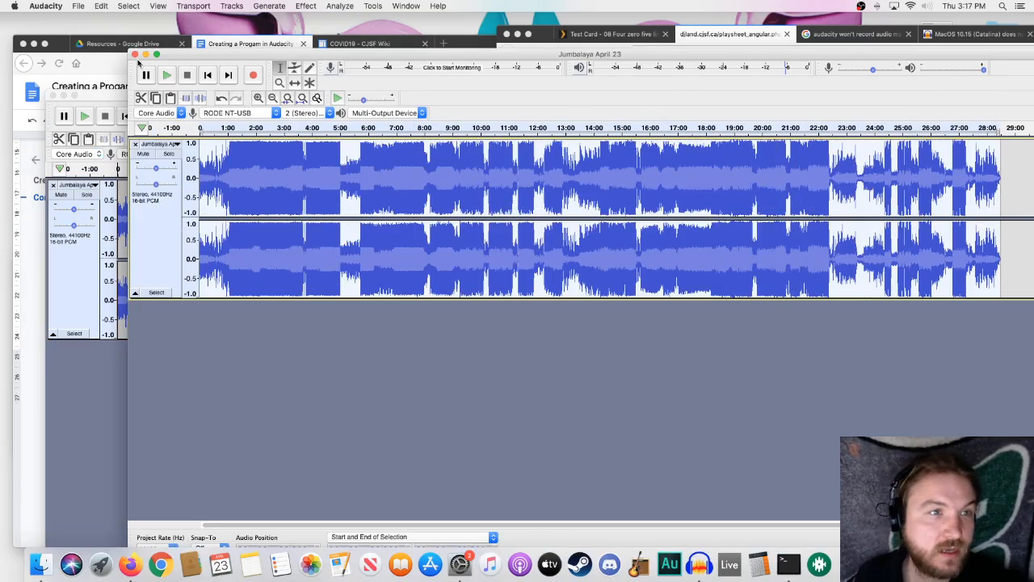
click(79, 6)
mouse_move(116, 85)
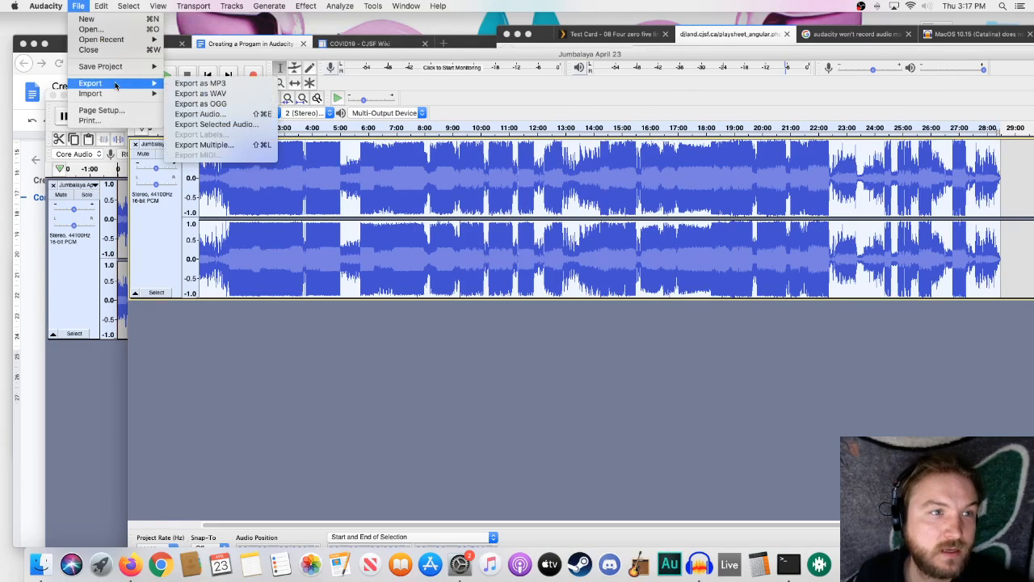
click(225, 115)
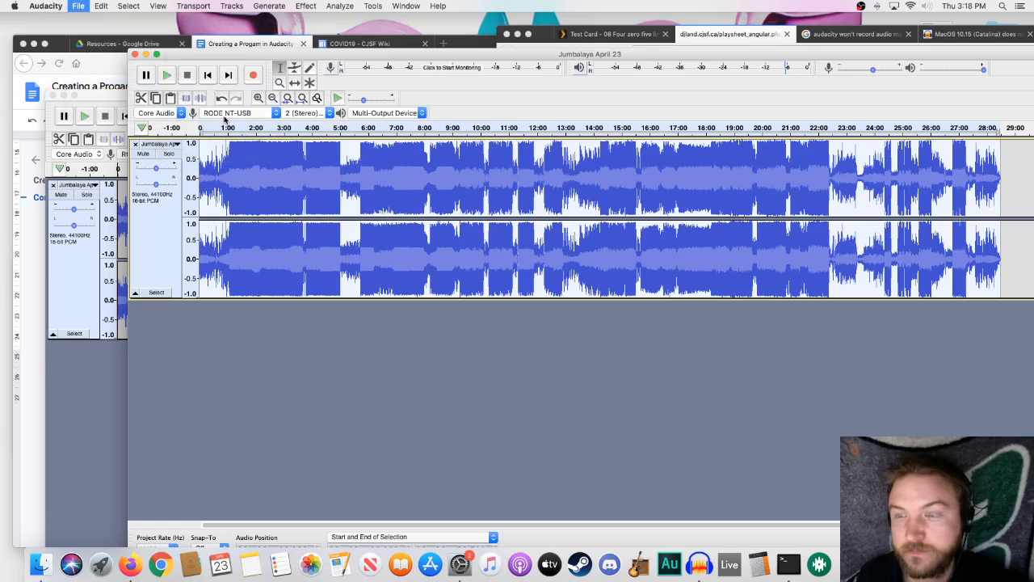
key(Right)
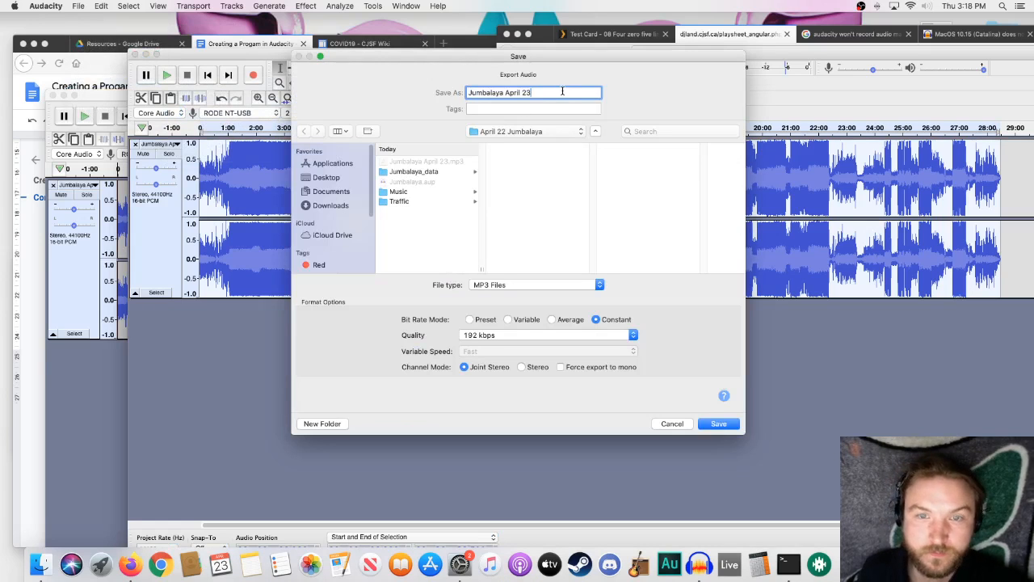
text(- )
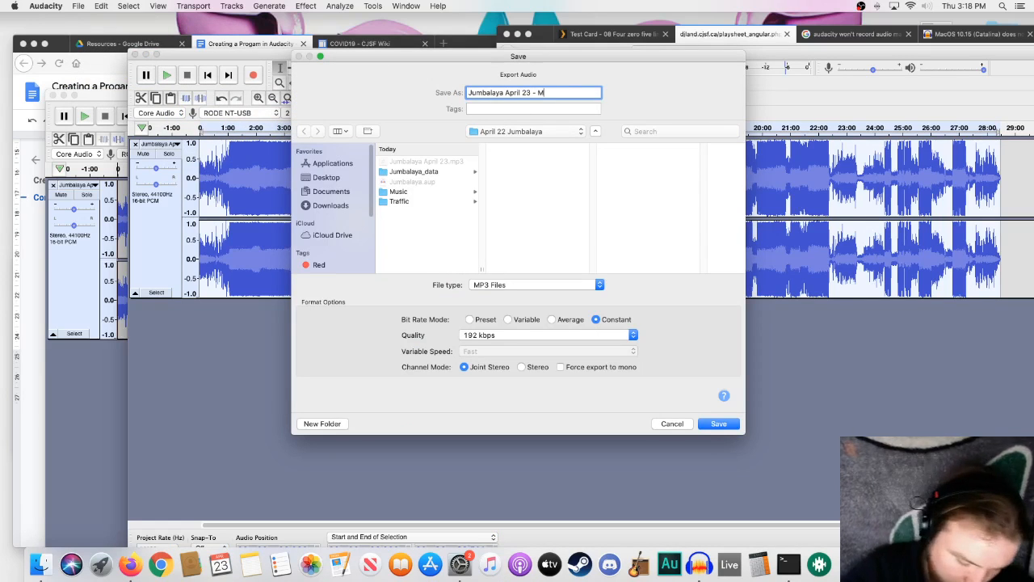
text(Master)
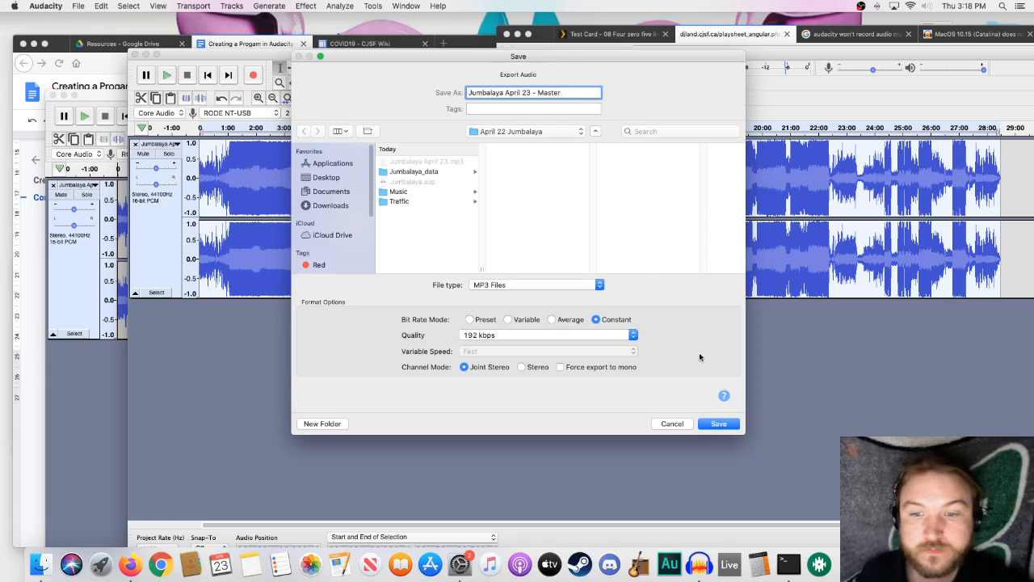
click(715, 423)
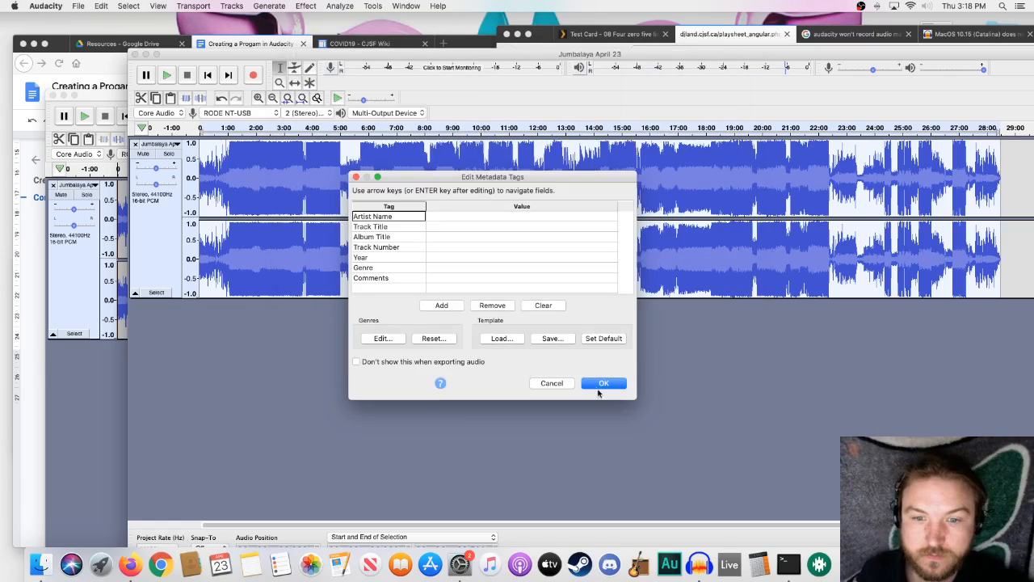
click(602, 386)
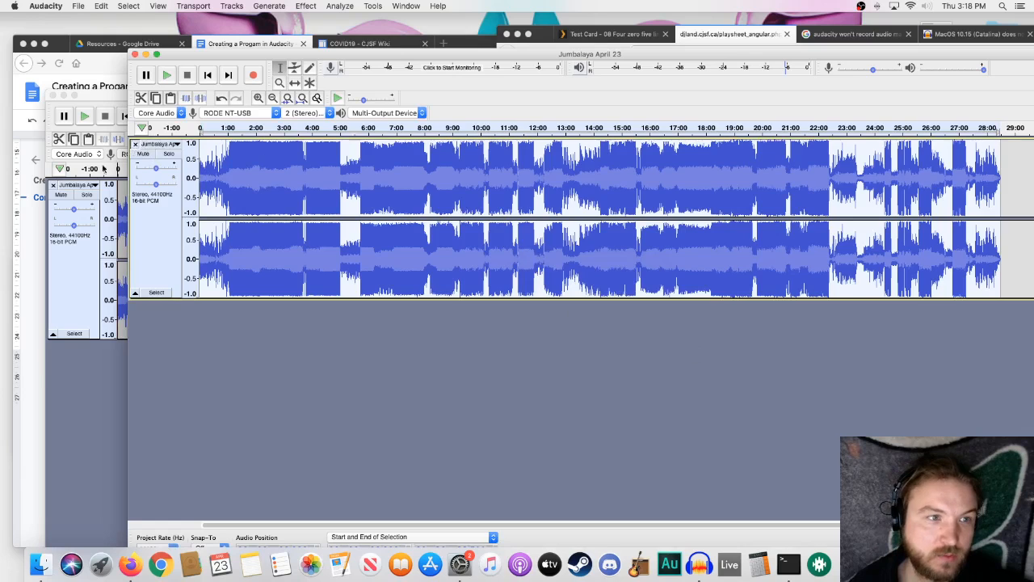
- Remove the trimmed track and close both Jumbalaya April 23 projects without saving changes
click(135, 144)
click(135, 54)
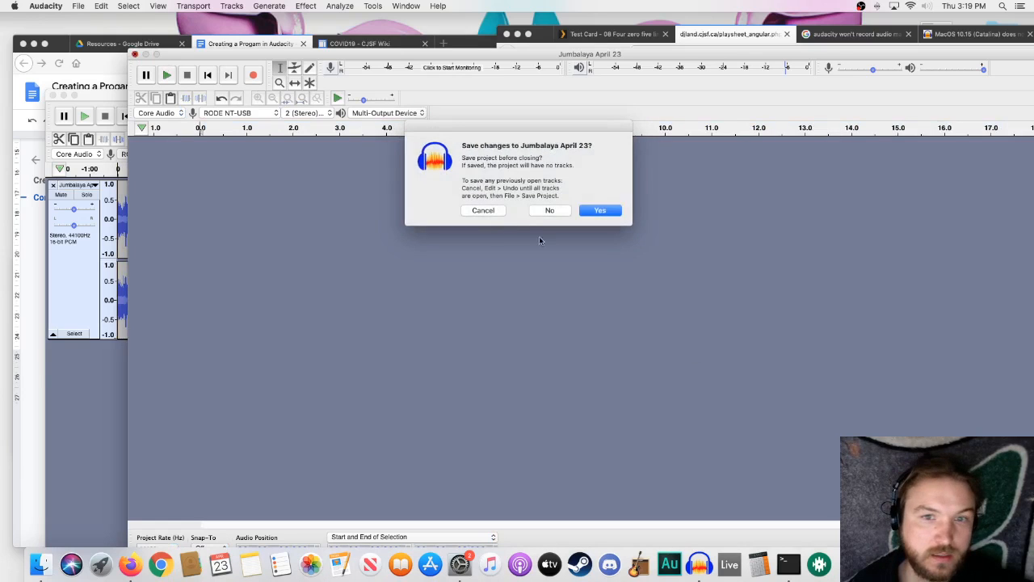
click(541, 210)
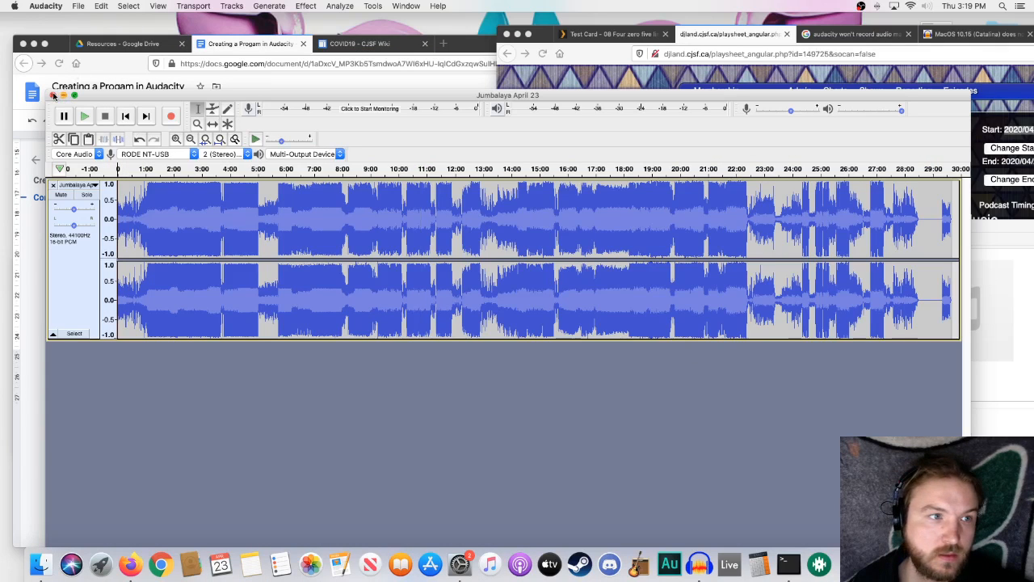
click(53, 95)
click(560, 192)
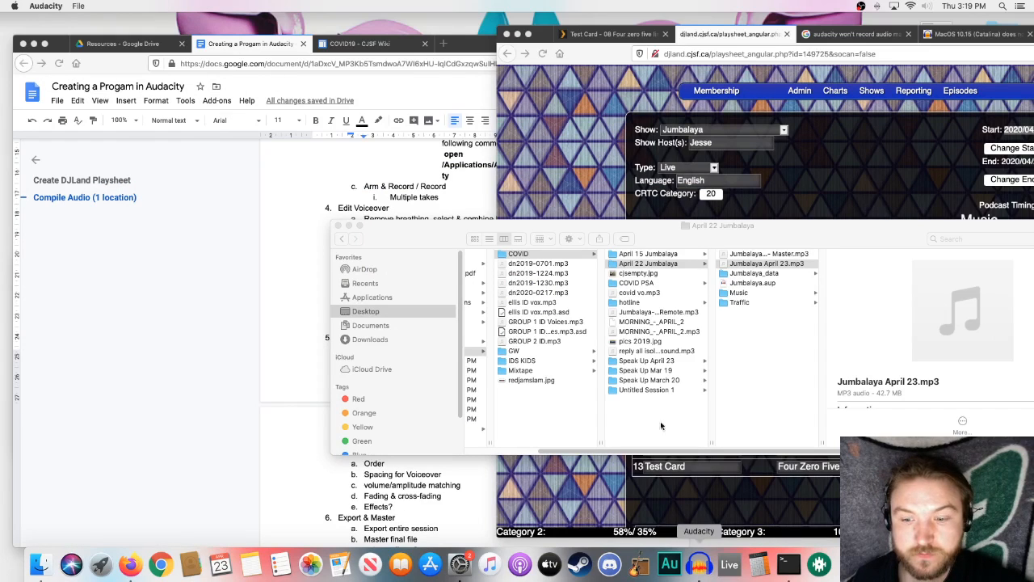
click(78, 6)
mouse_move(85, 38)
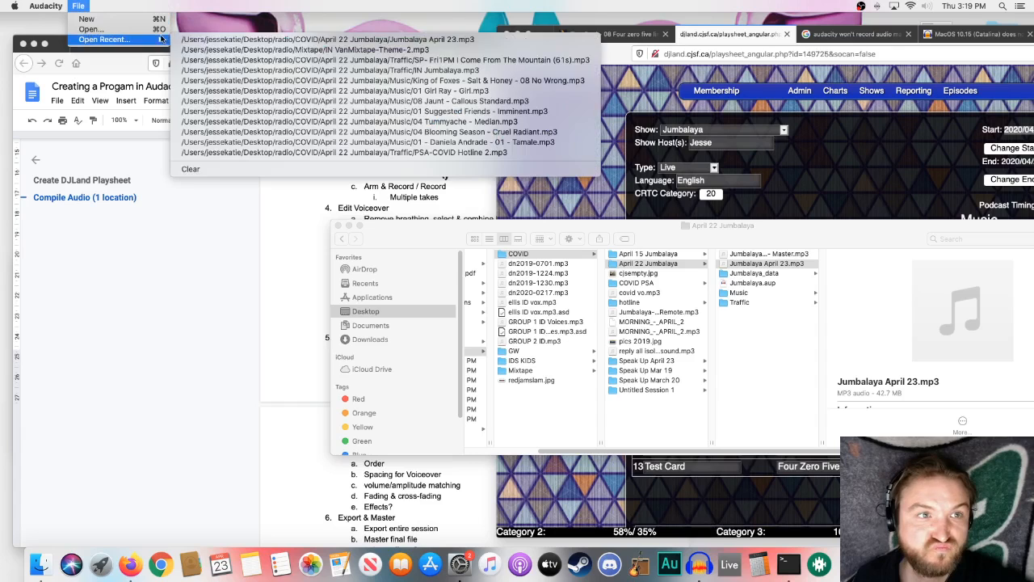
click(236, 43)
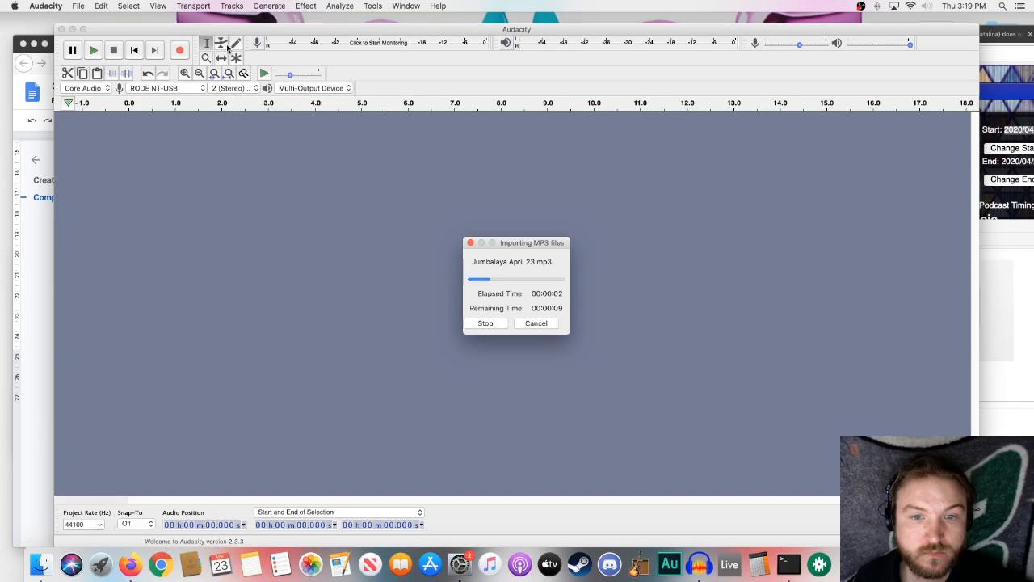
click(543, 324)
- Import Jumbalaya April 23 - Master.mp3 from the April 22 Jumbalaya folder in Finder into a new, empty Audacity project
click(80, 6)
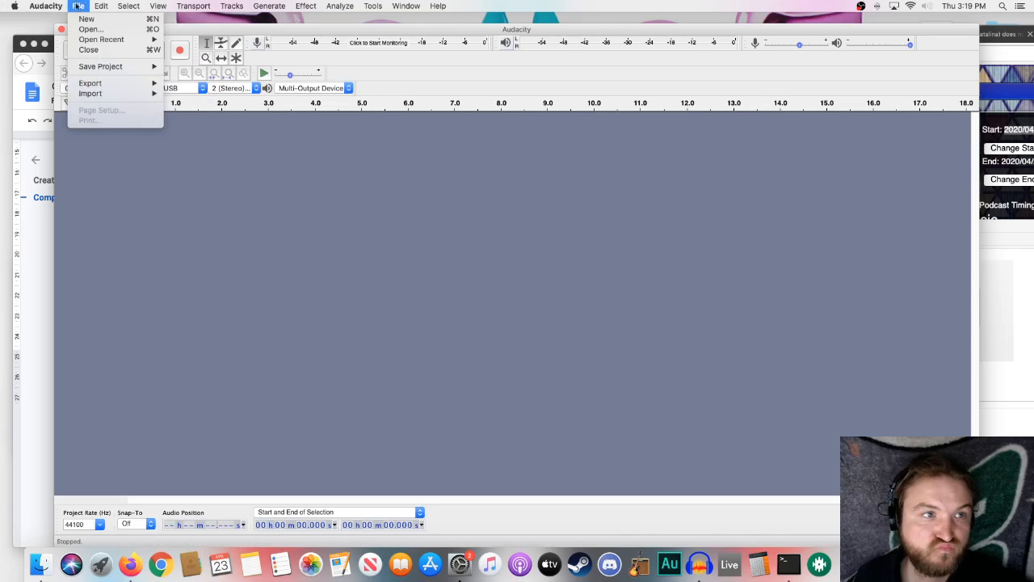
click(83, 17)
click(62, 41)
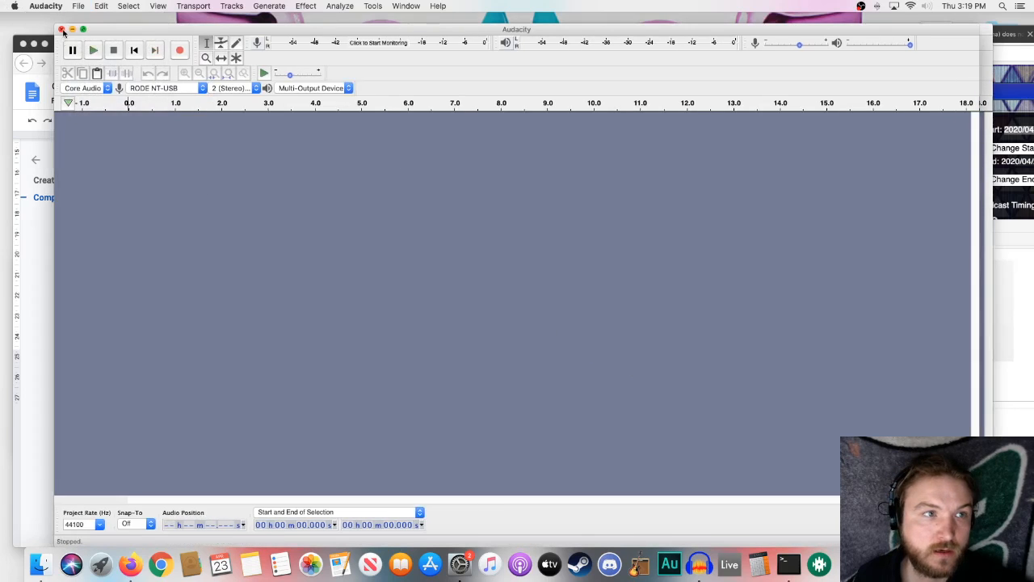
click(62, 29)
click(40, 564)
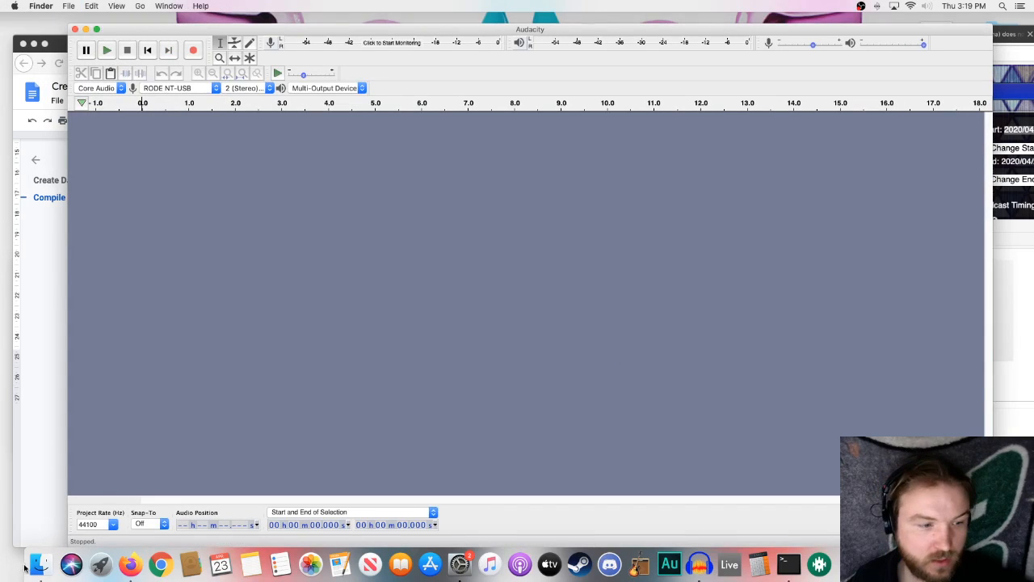
drag(733, 254, 739, 178)
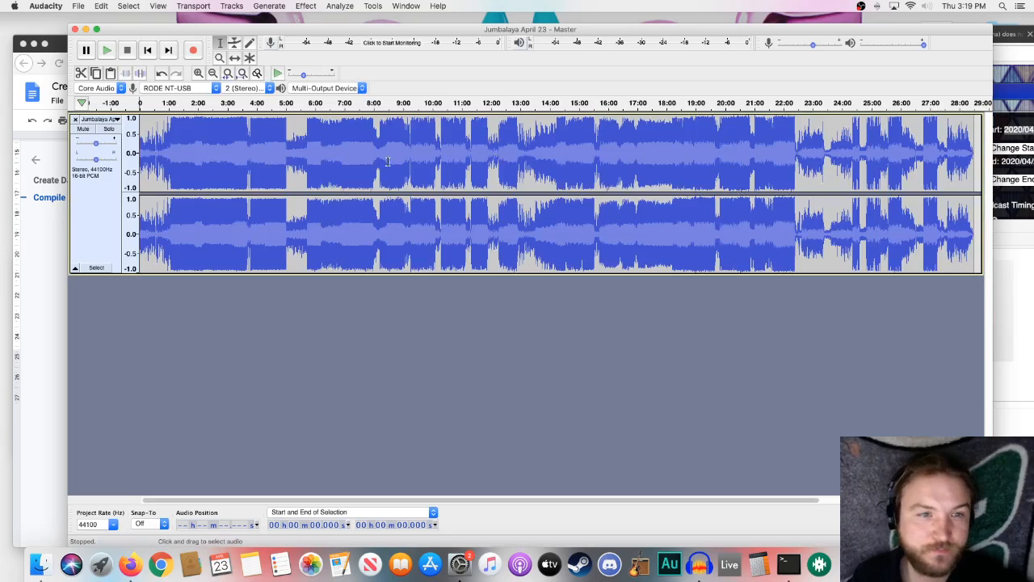
- Select the entire master mix and play it from the beginning, pausing after about 16 seconds
key(super+a)
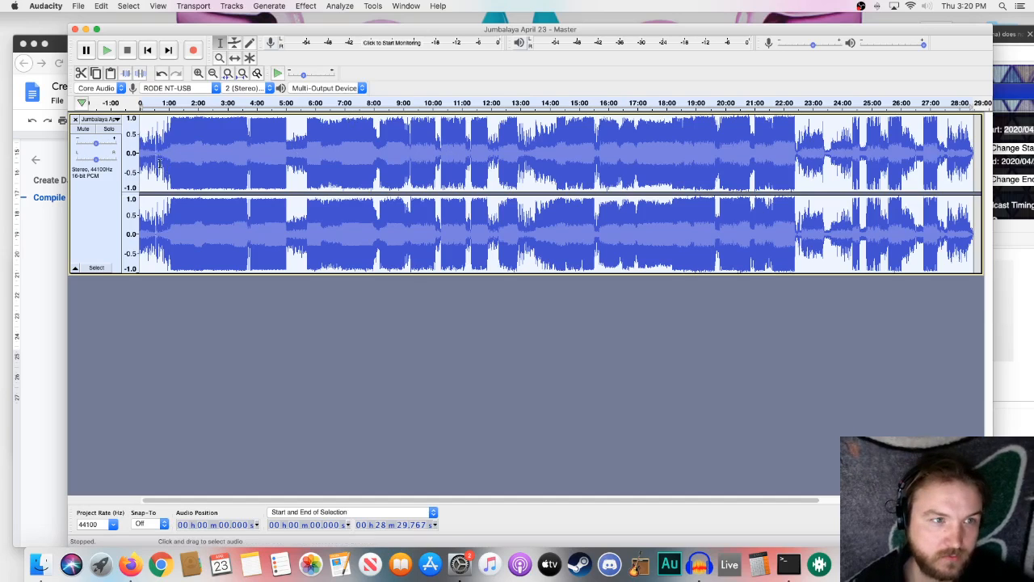
key(space)
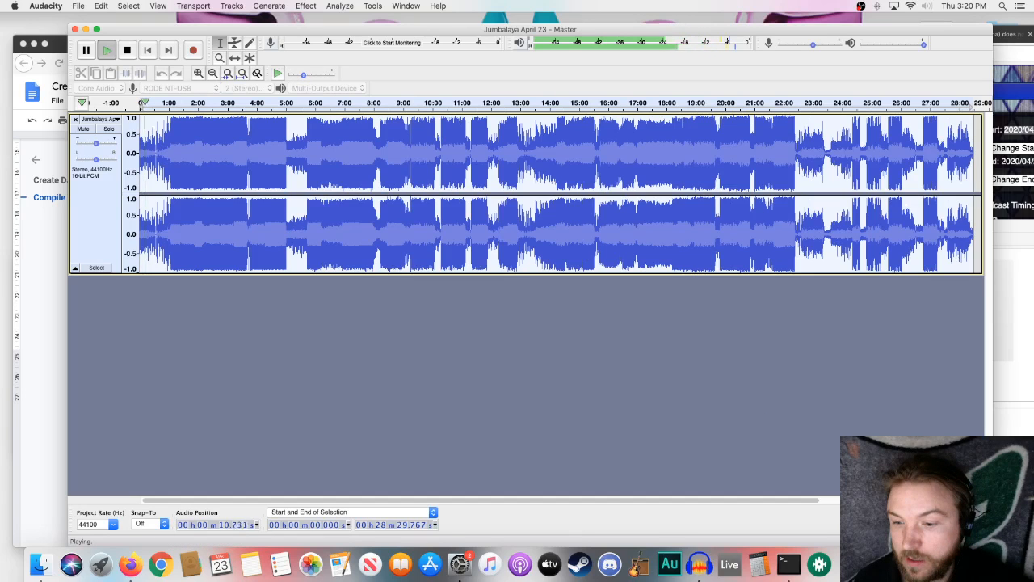
key(super+Tab)
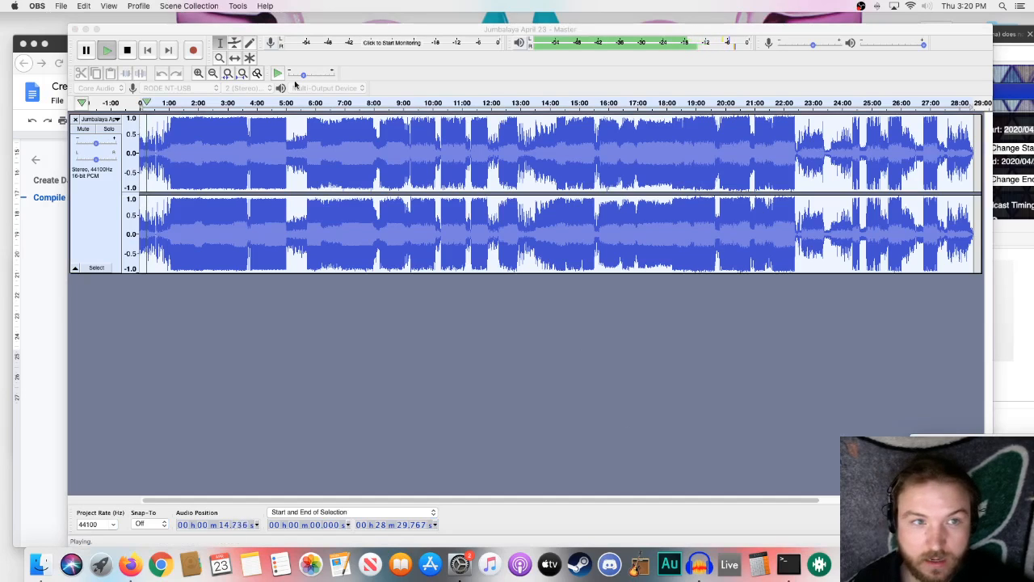
click(87, 51)
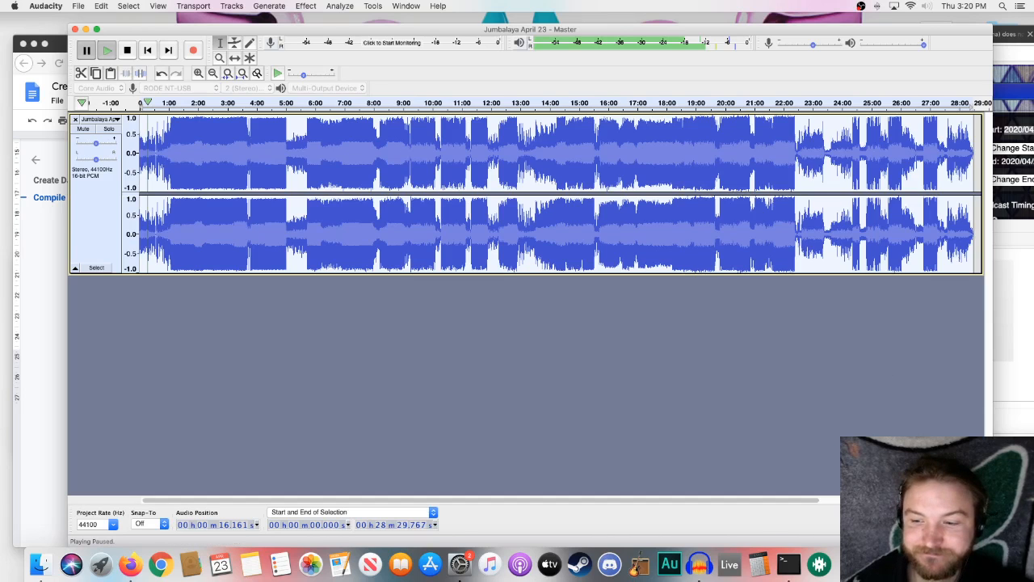
click(879, 564)
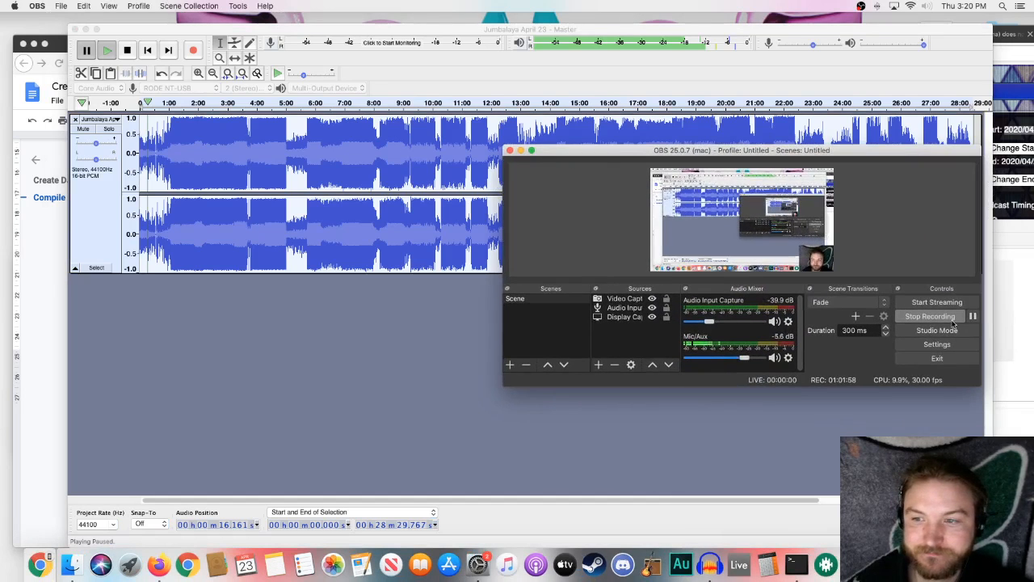